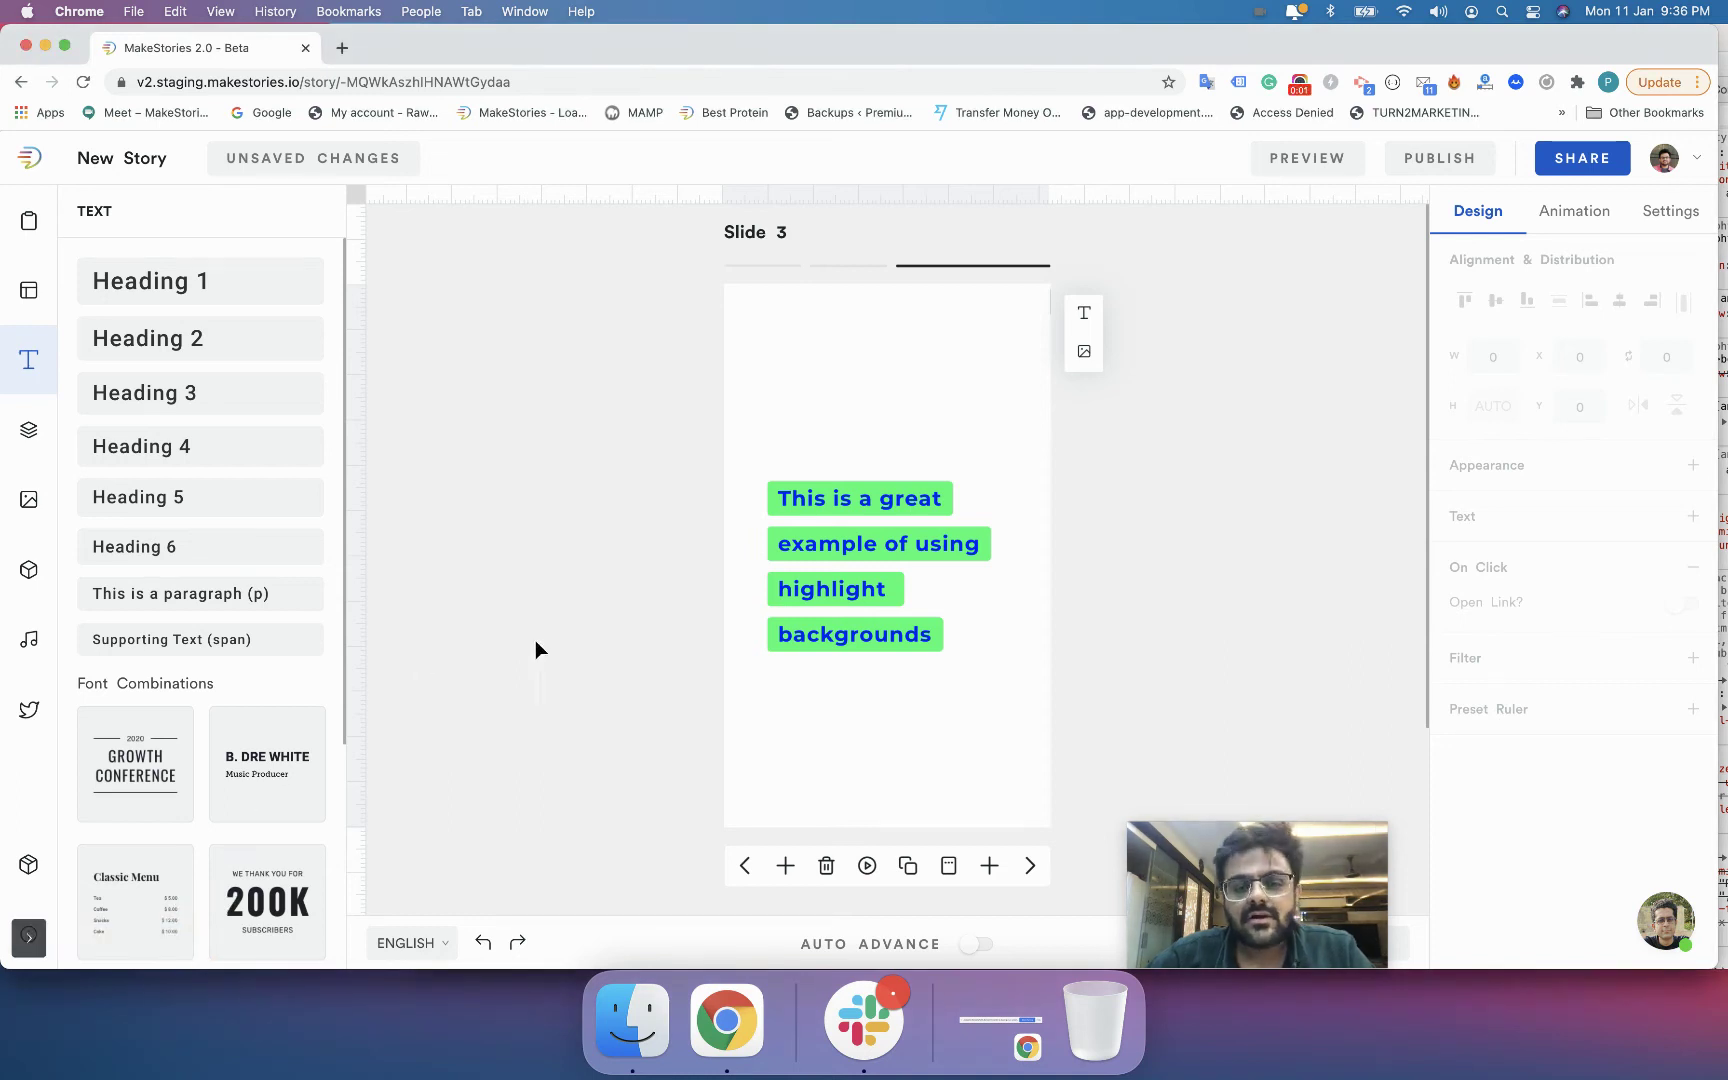
- Move the green-highlighted text block up and centre it horizontally at X 46
click(861, 585)
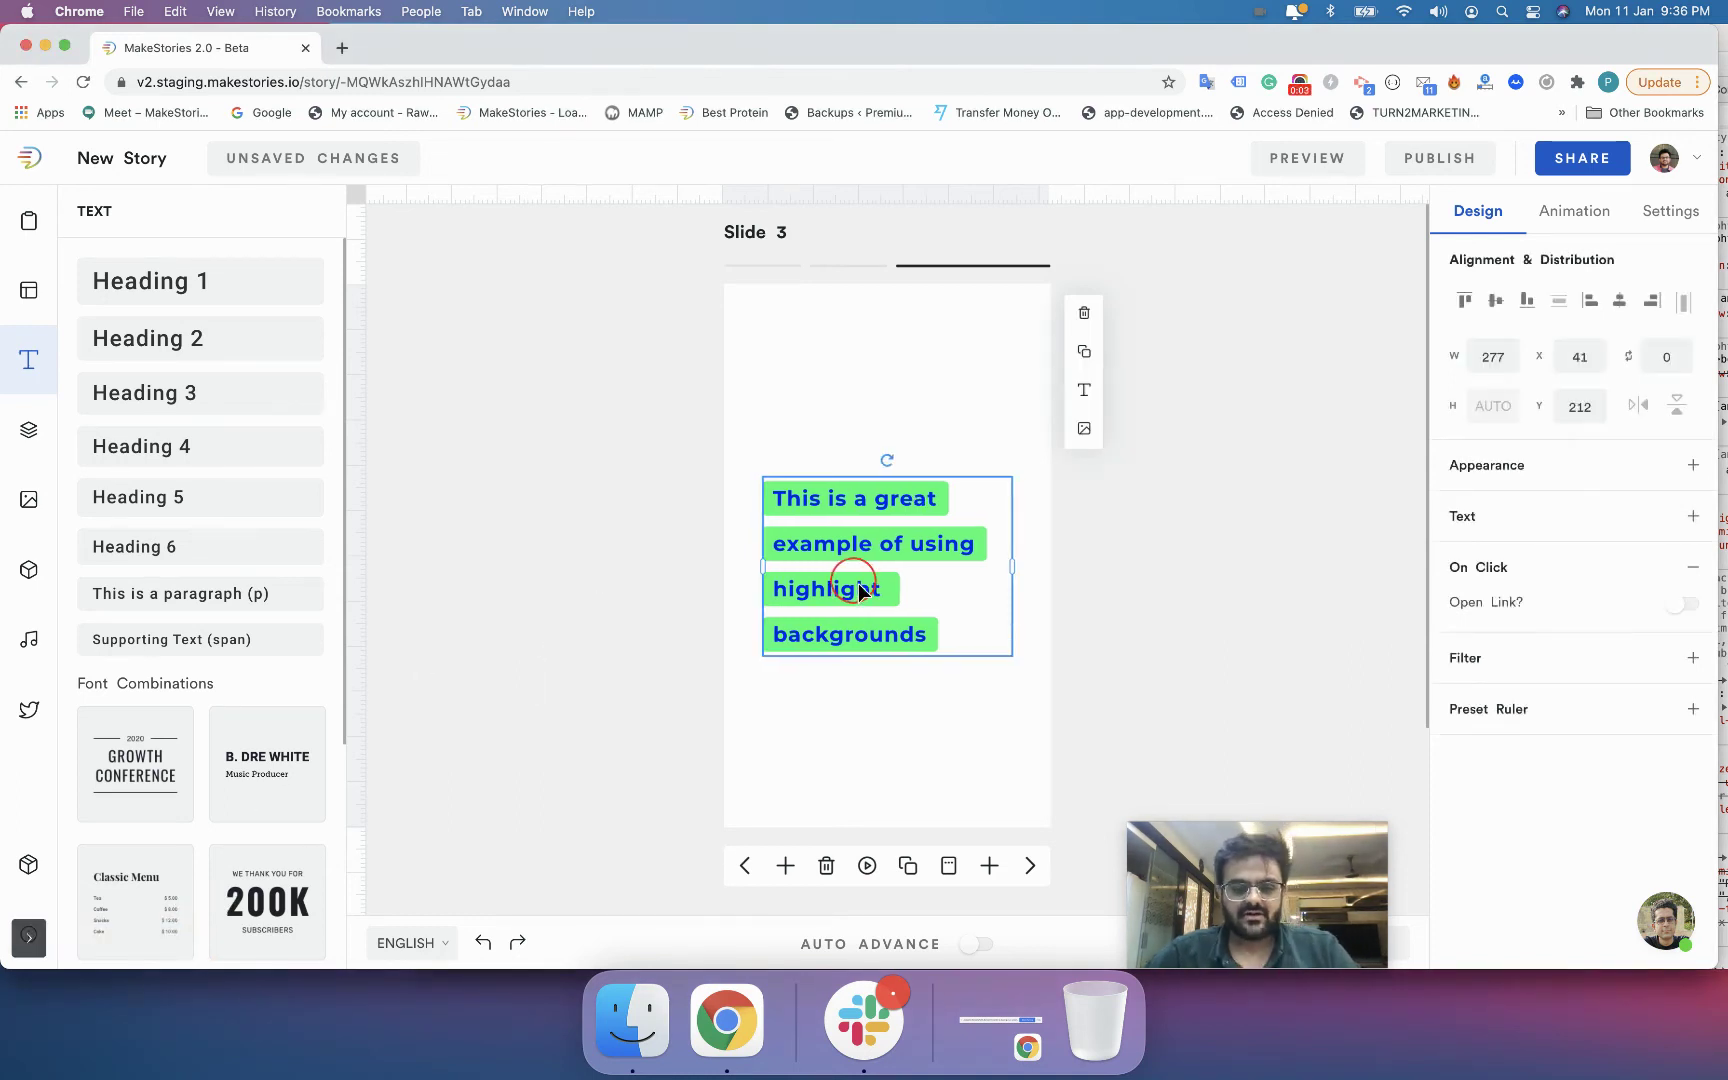
drag(861, 587, 866, 578)
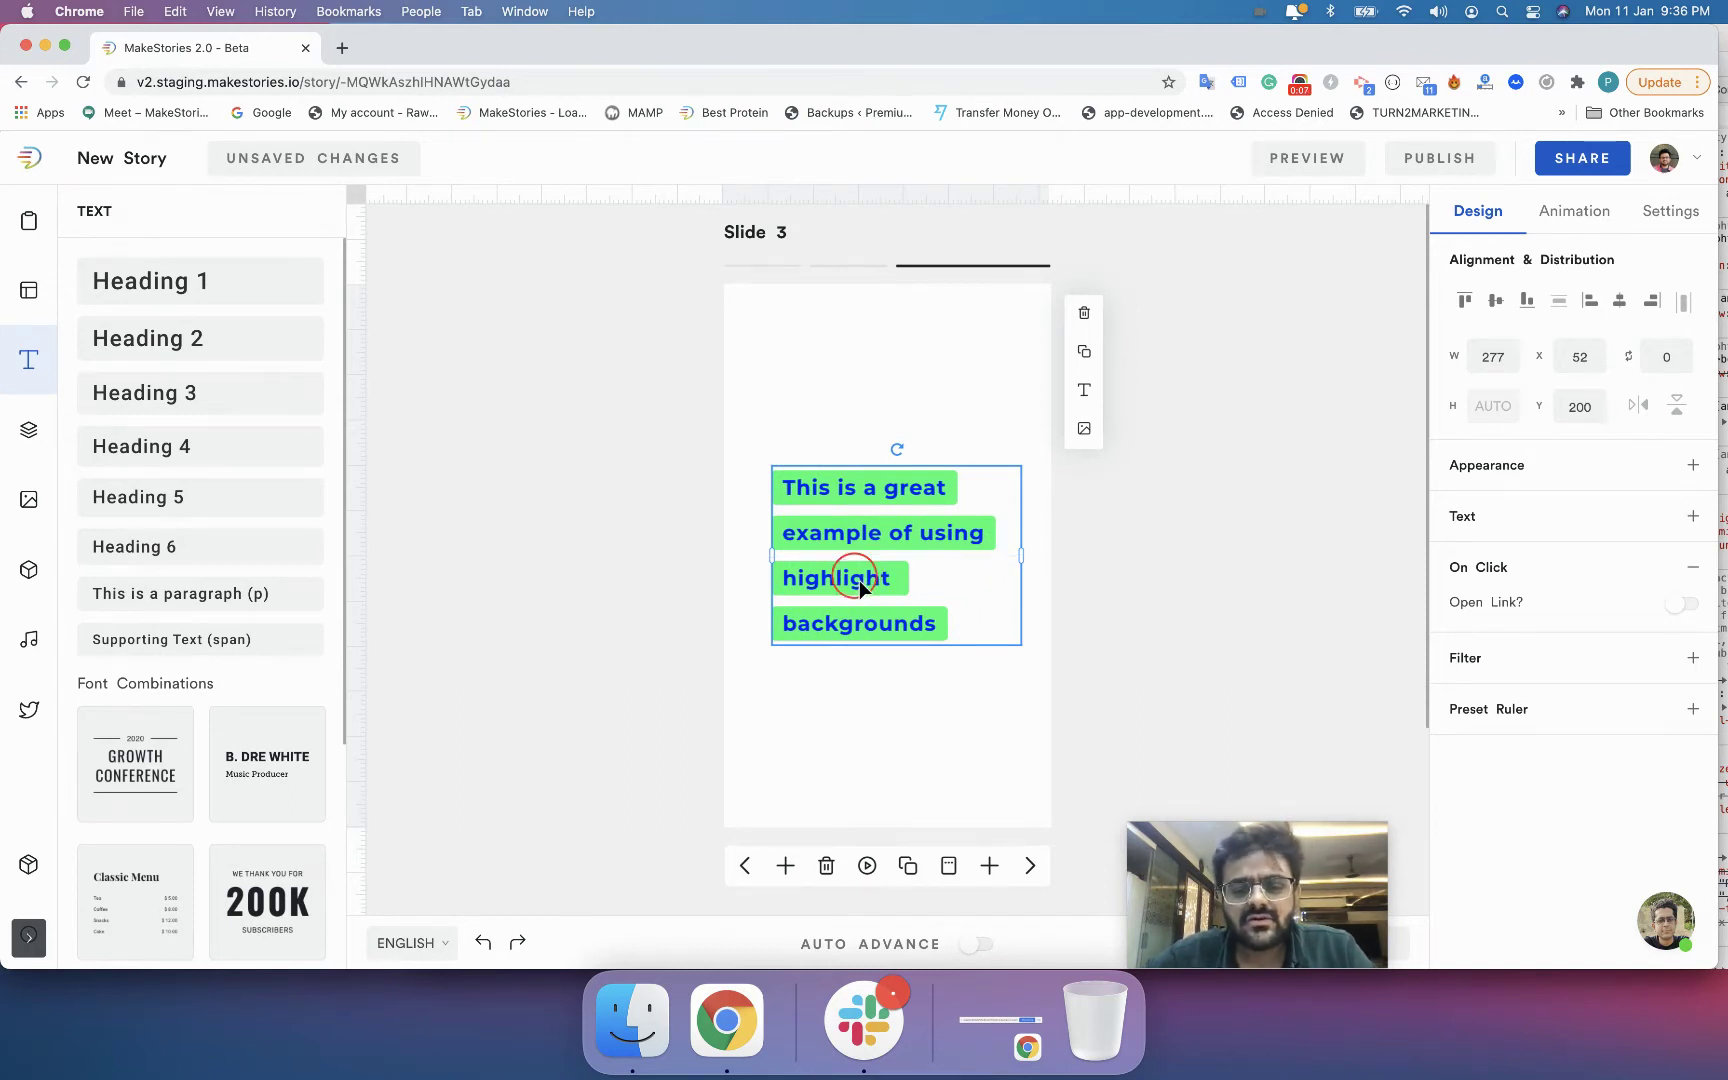
drag(859, 580, 858, 580)
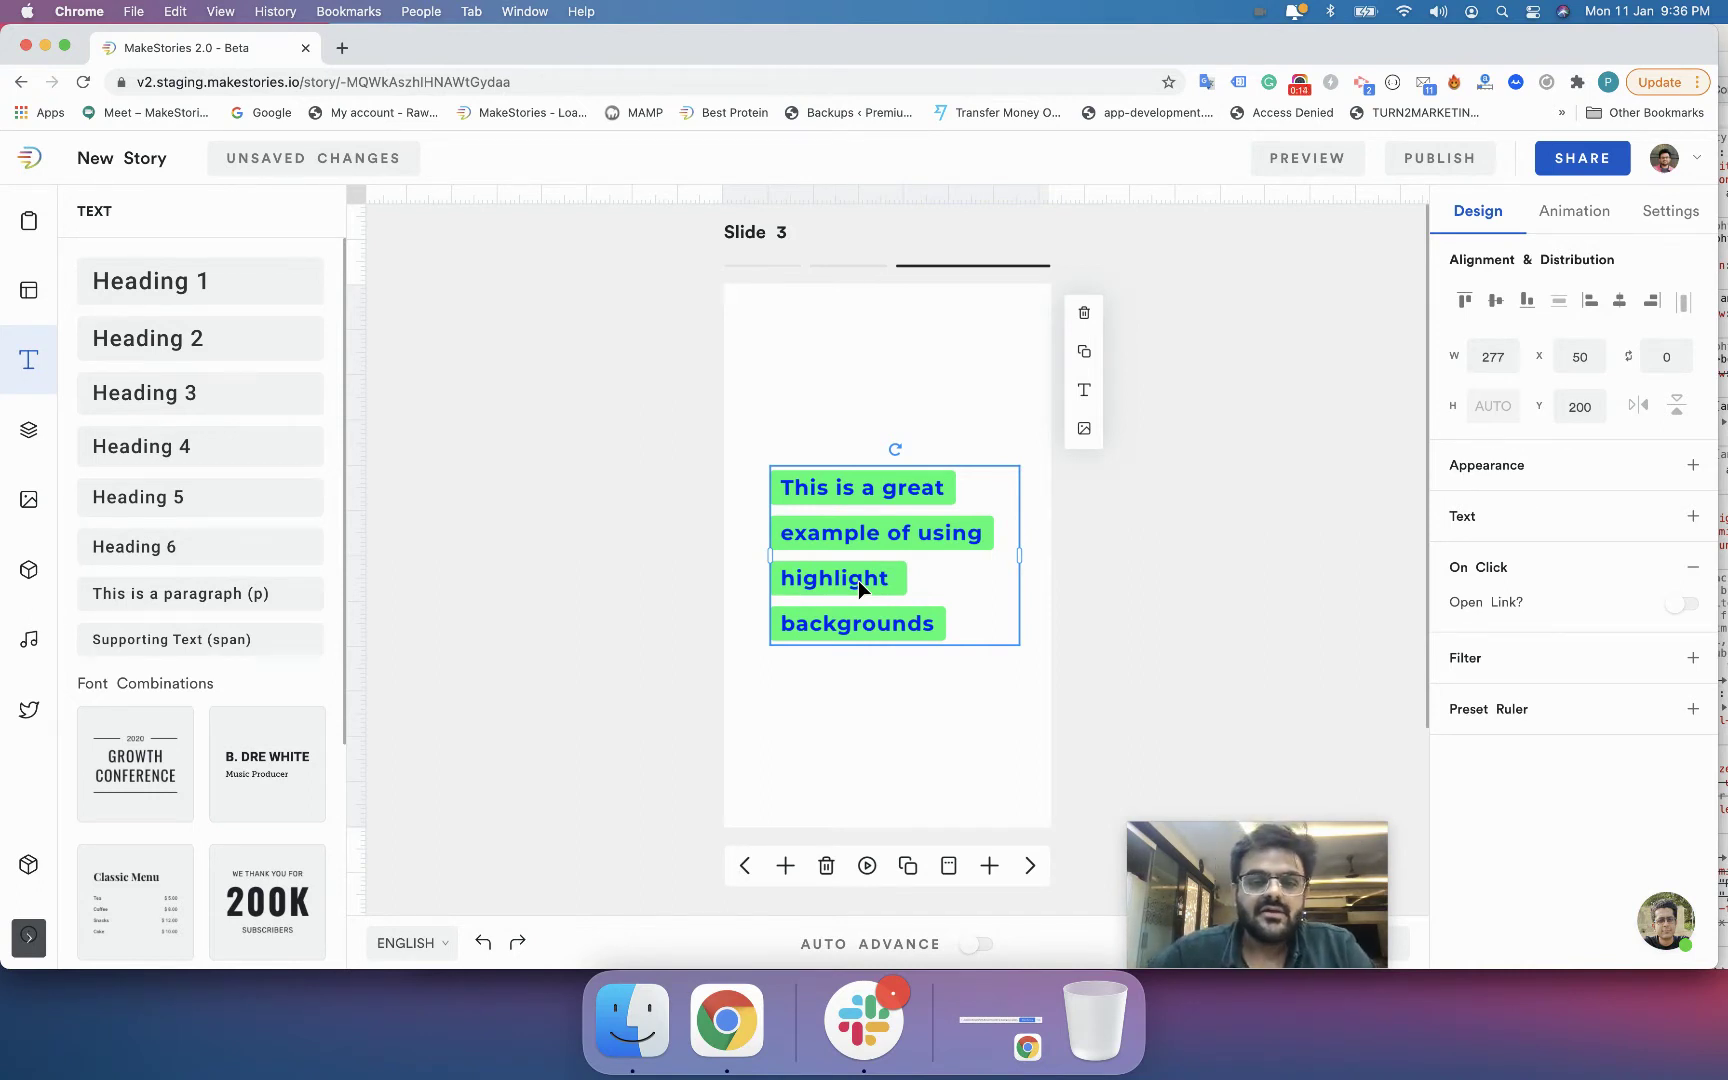
click(891, 564)
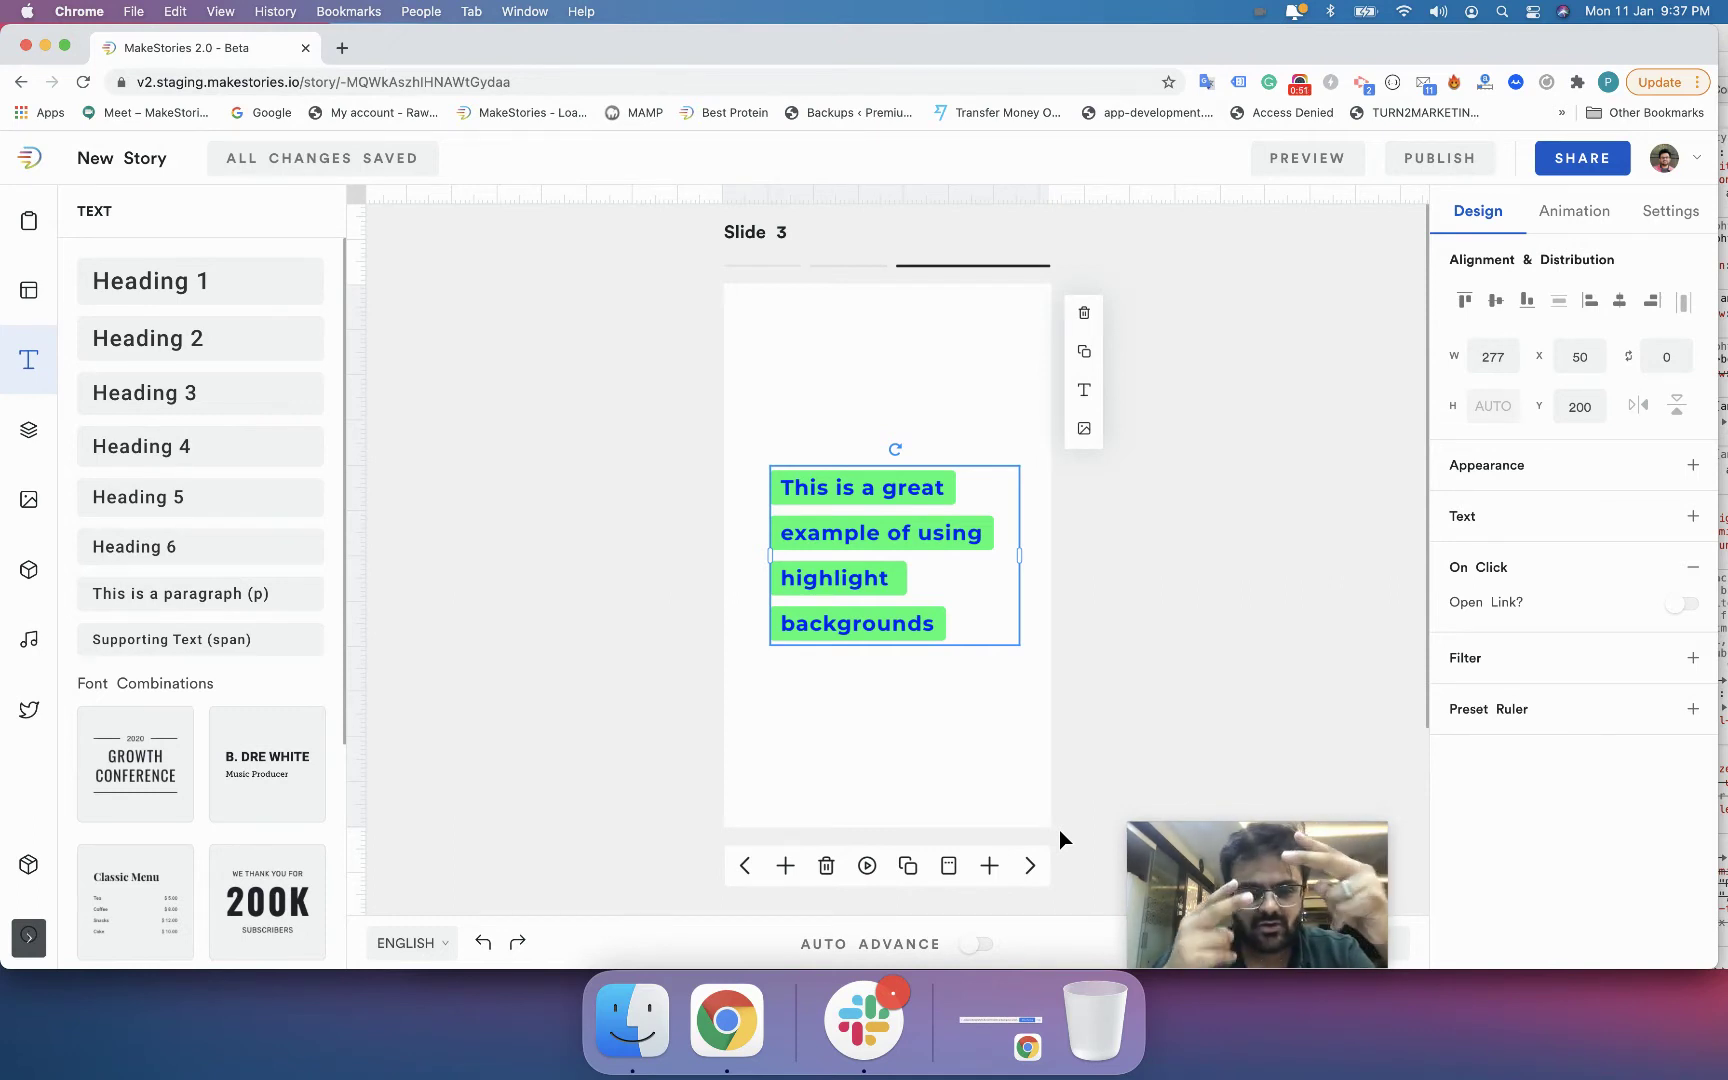
drag(873, 571, 870, 577)
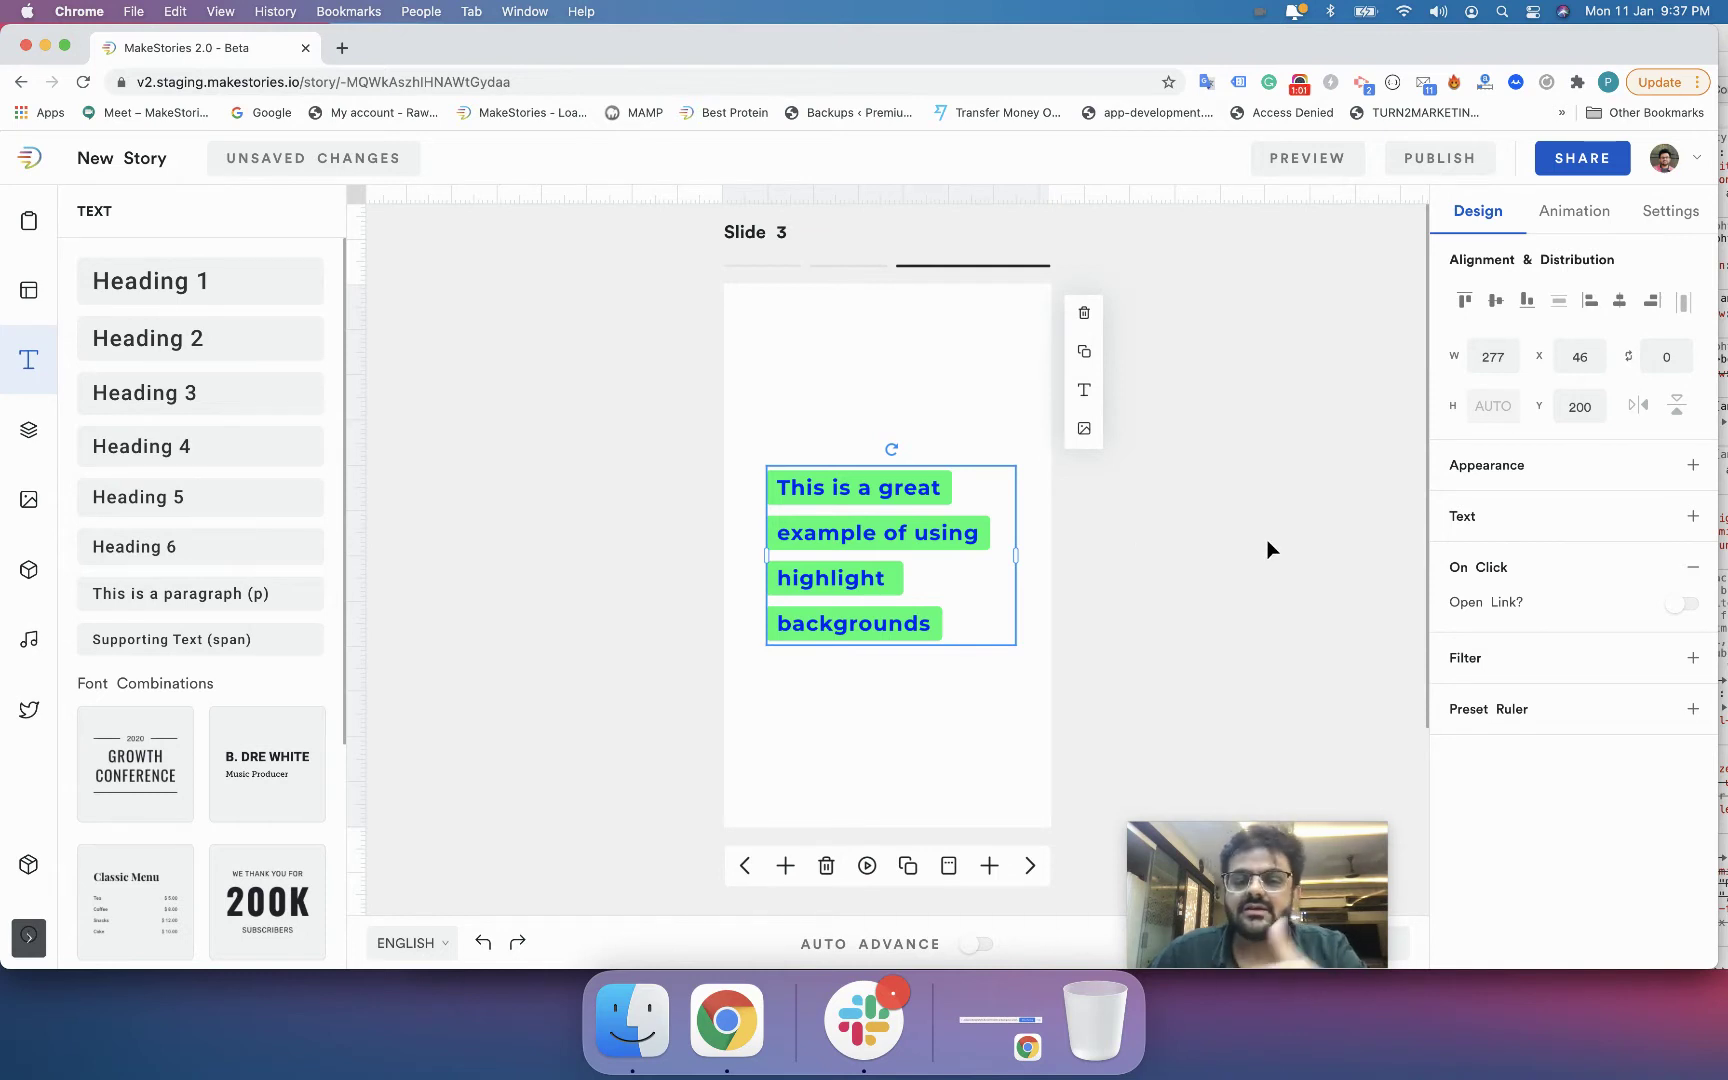
click(1681, 604)
click(1512, 659)
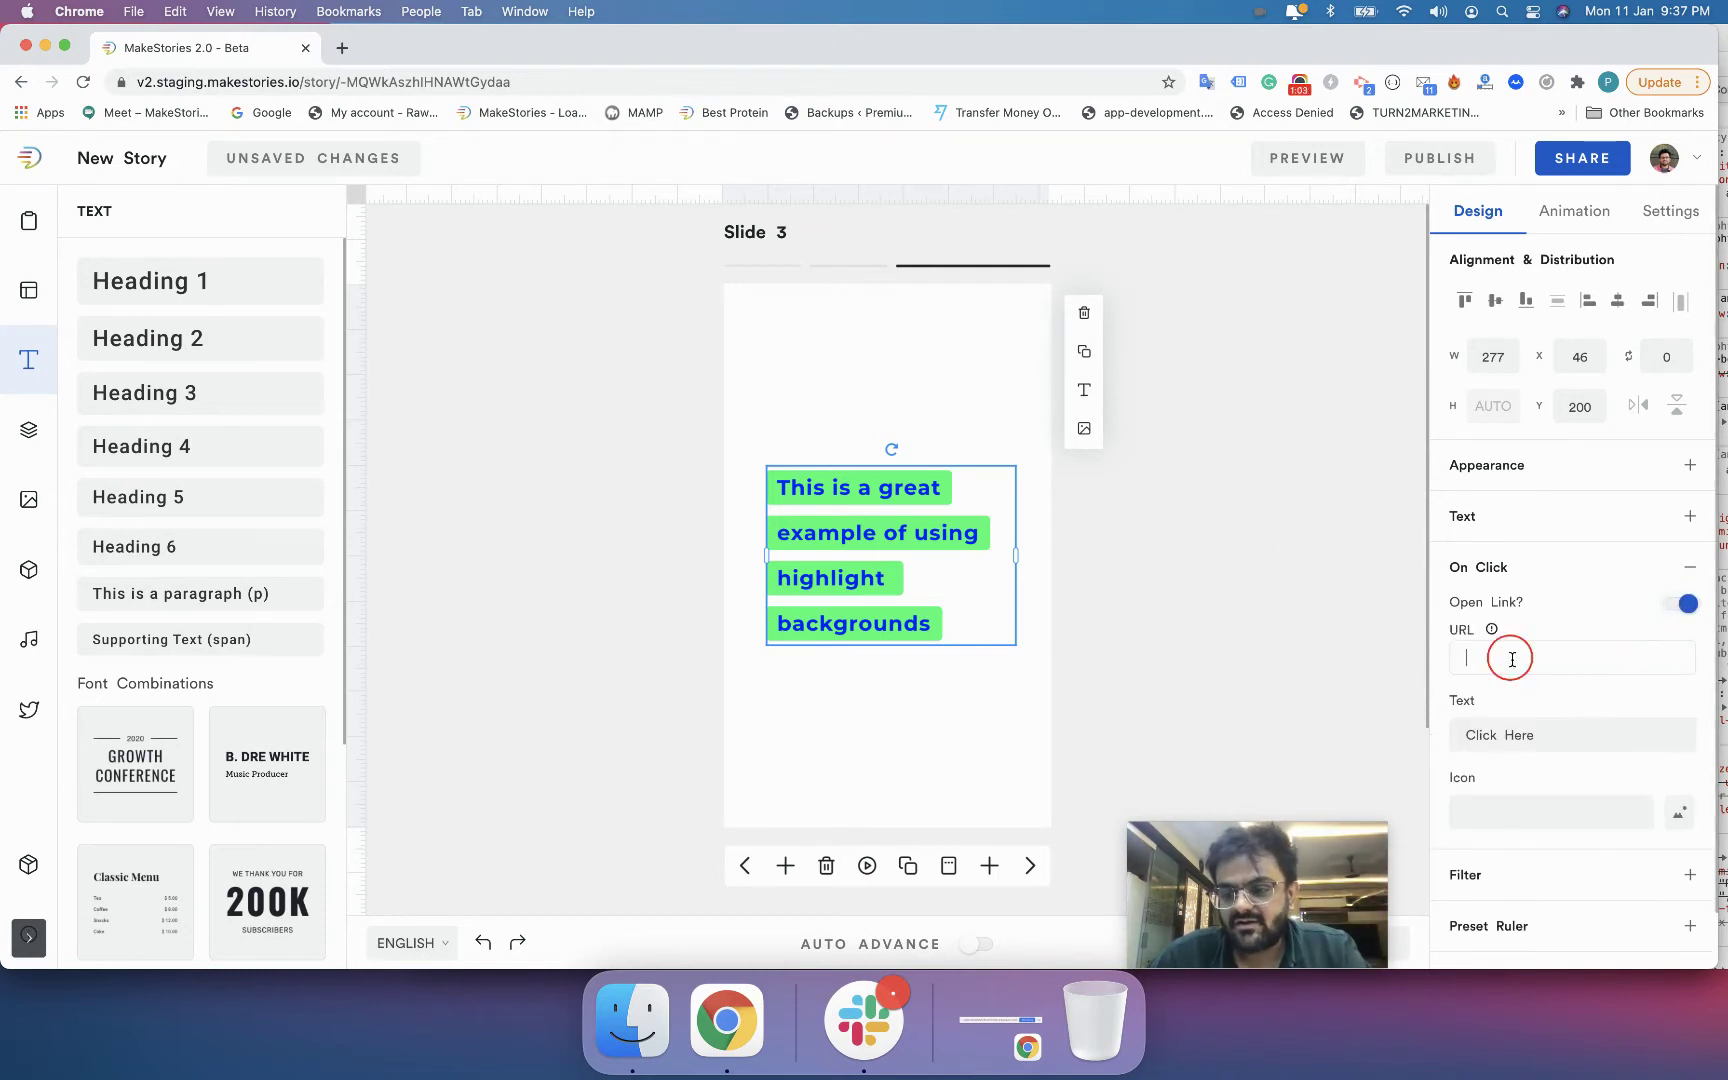
text(https:)
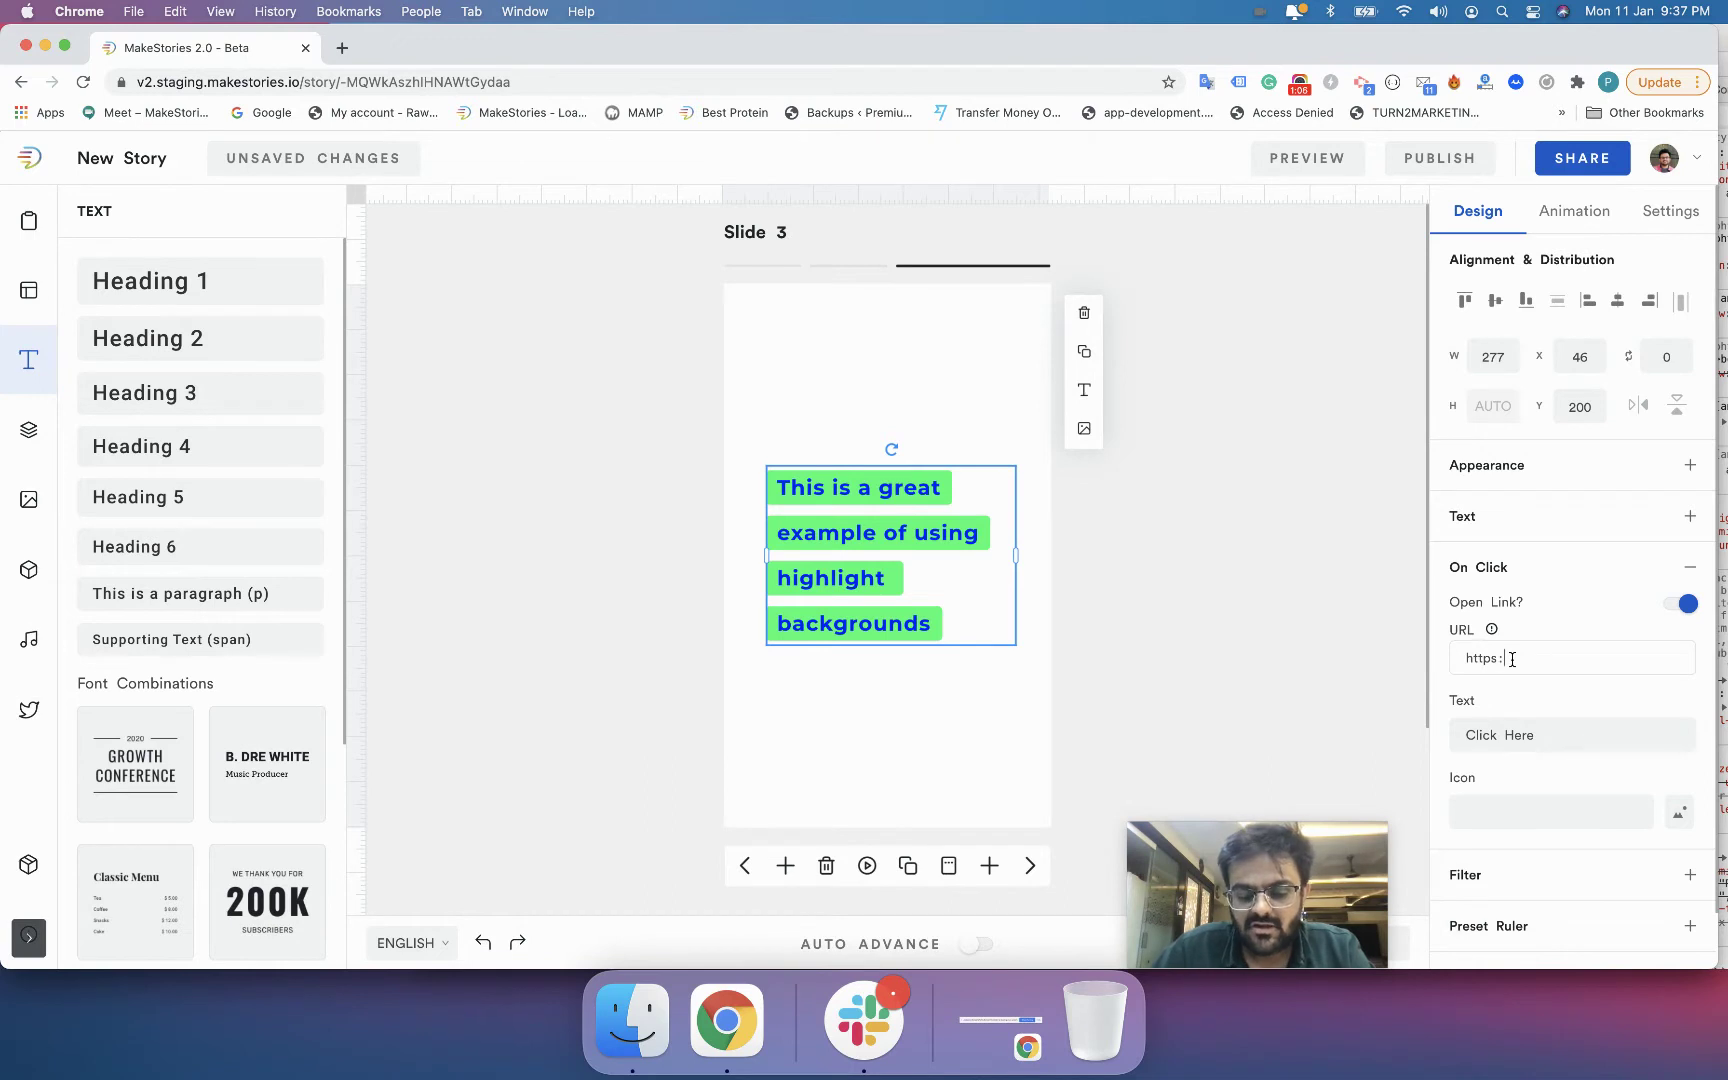
text(//youtube.com)
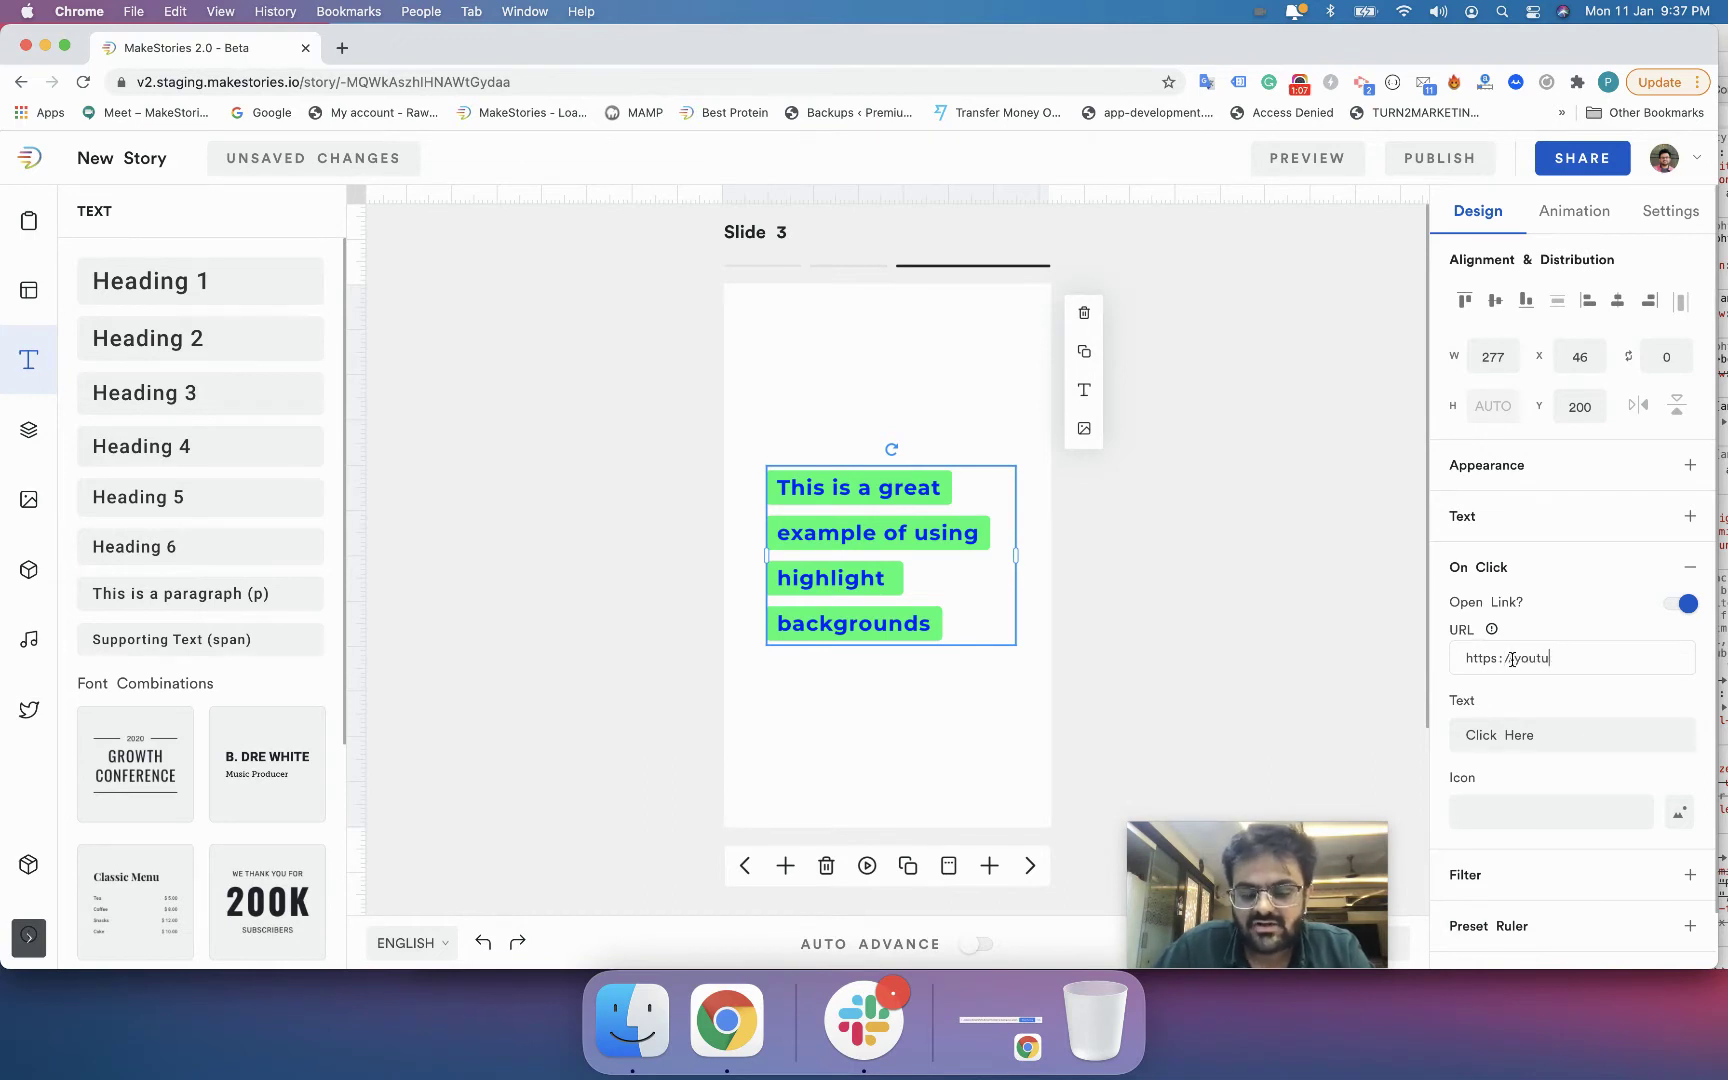
key(Tab)
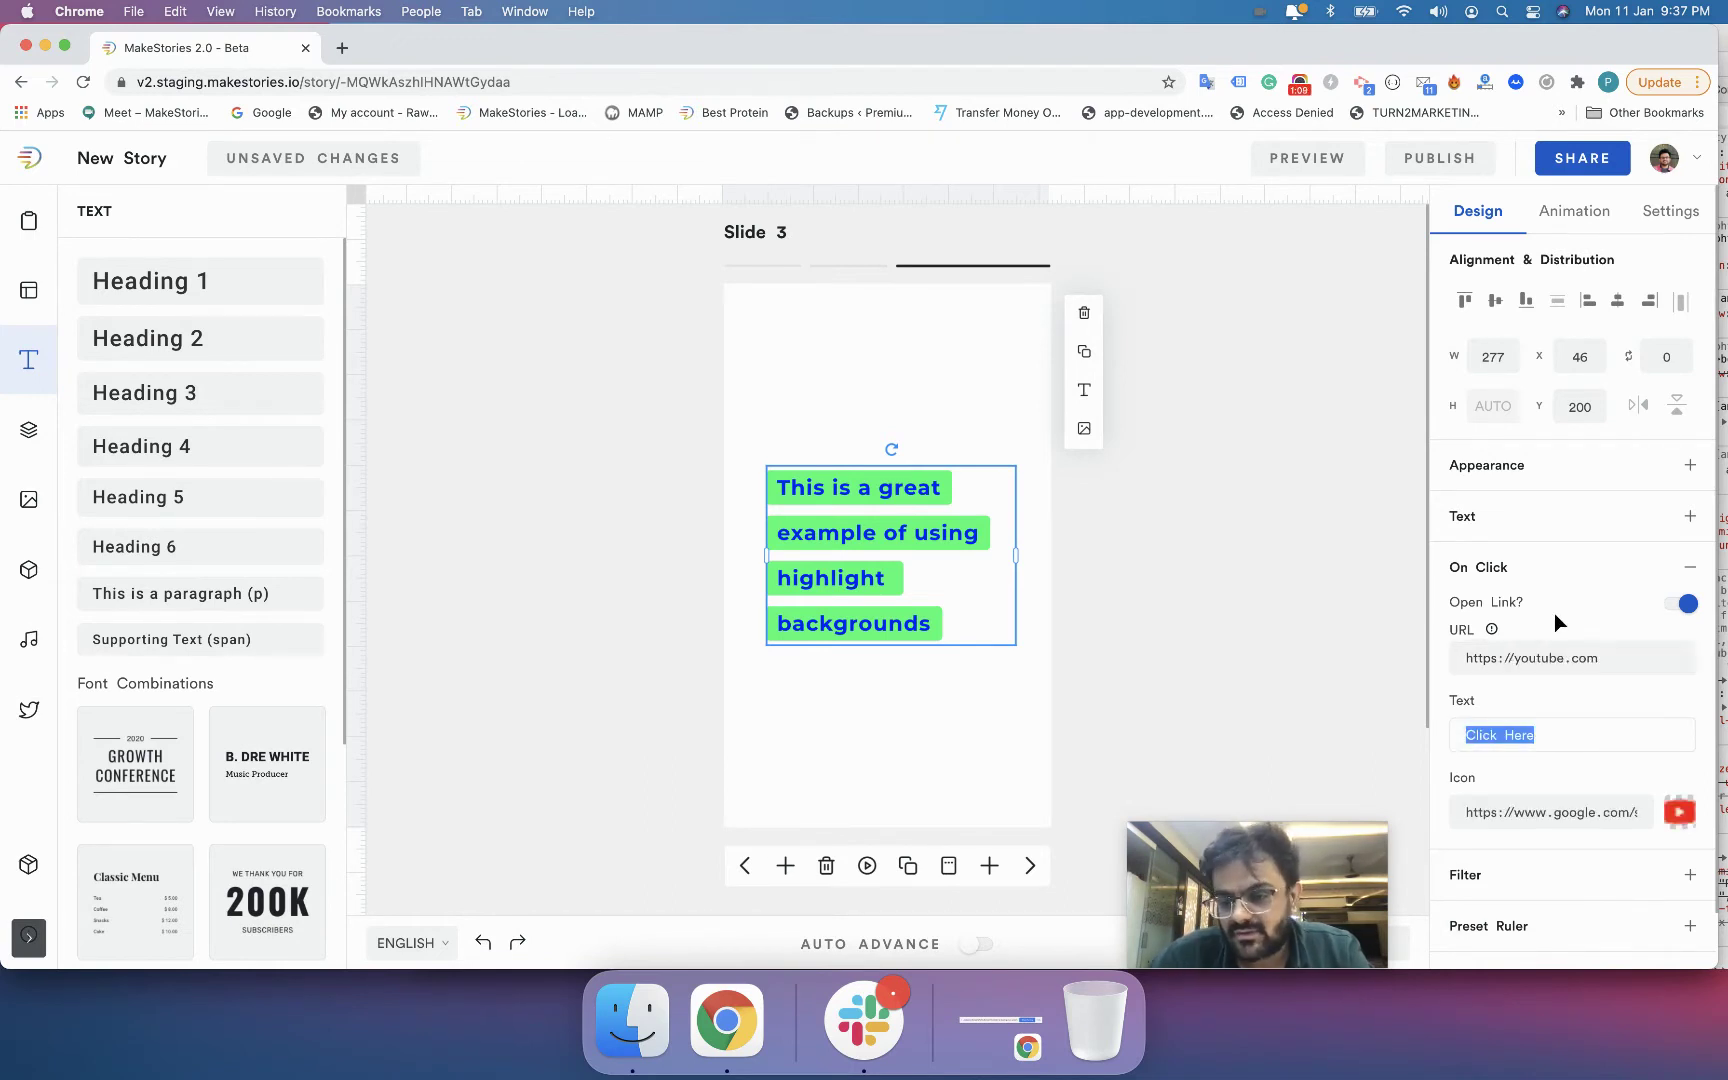
click(465, 463)
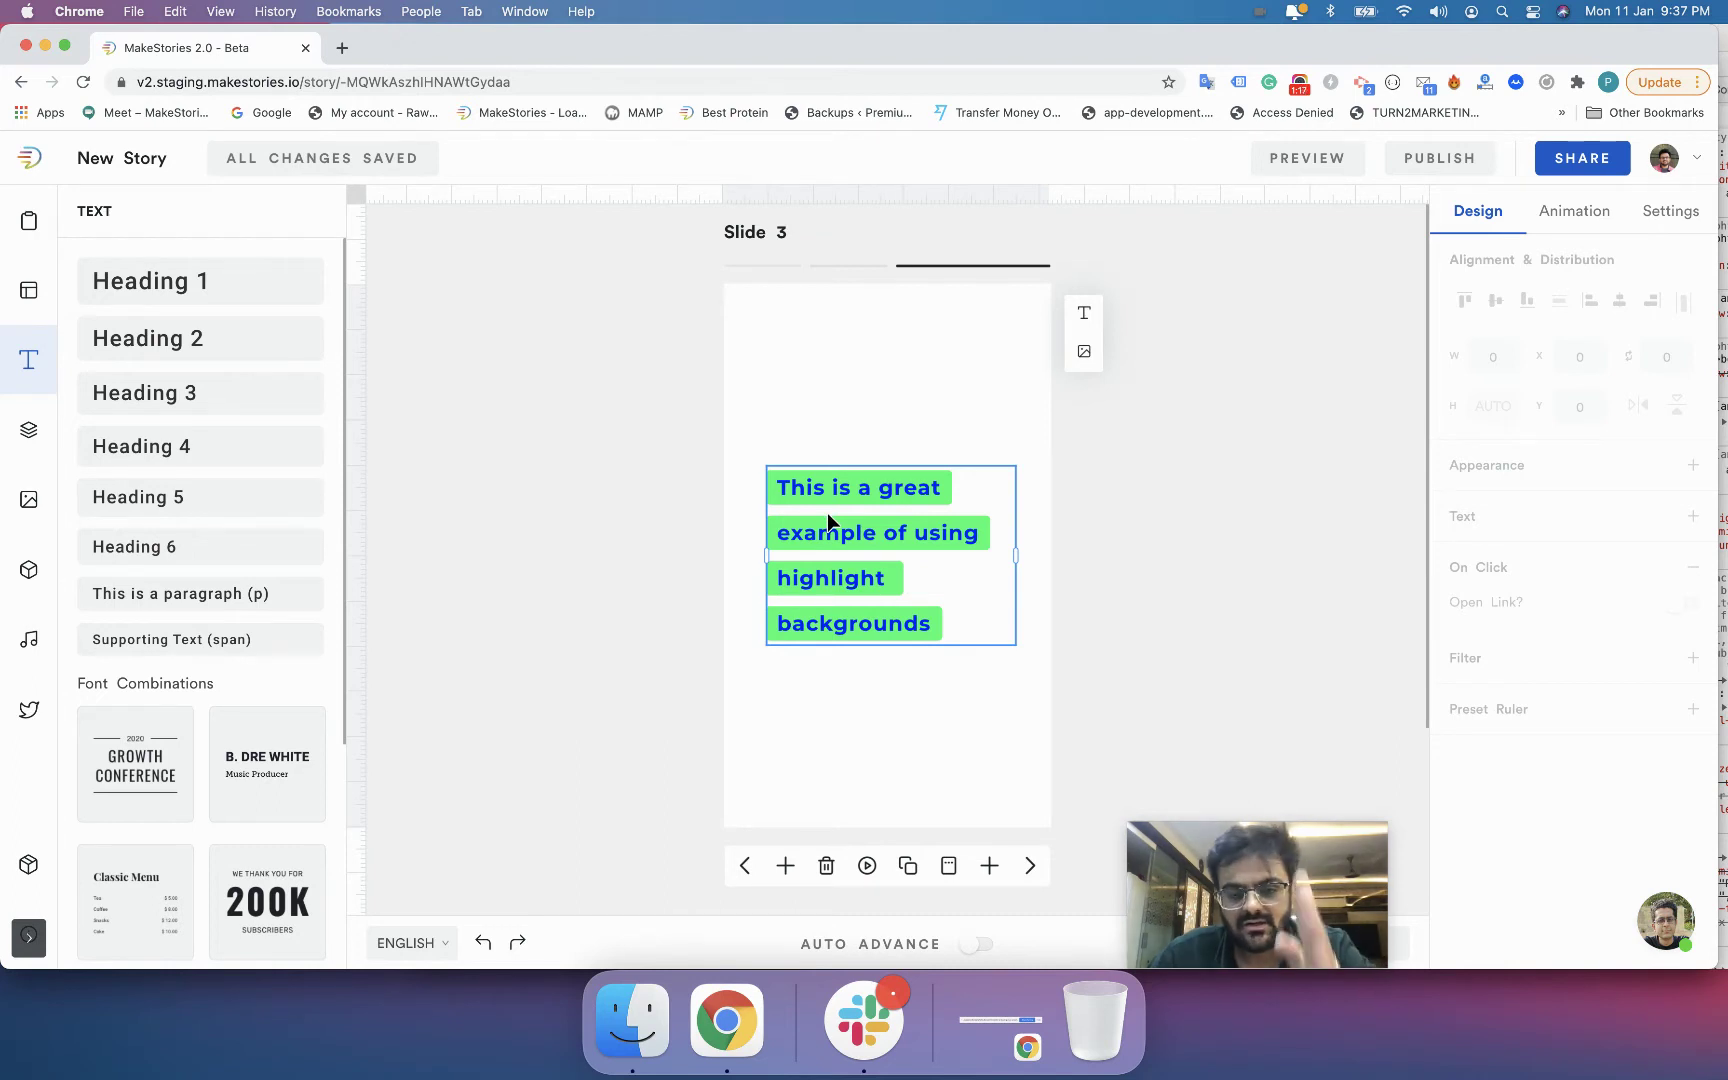
click(1317, 158)
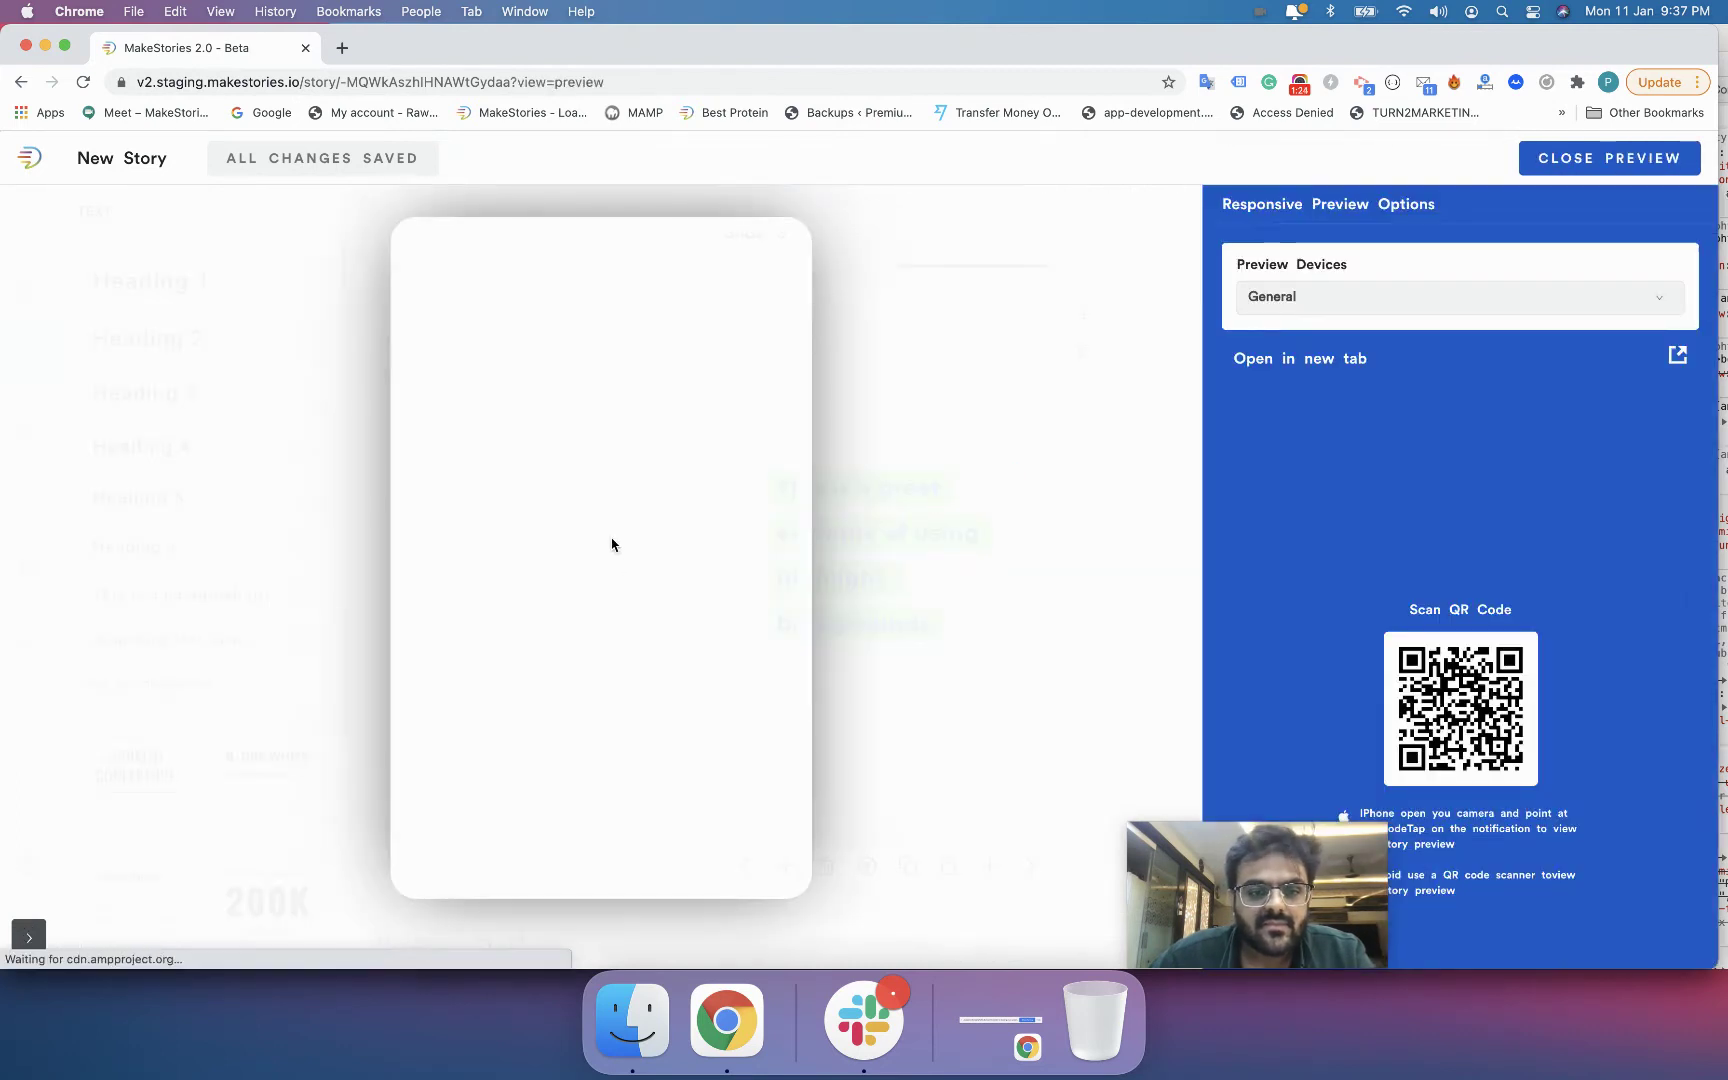
- On slide 3 of the preview, follow the text's Click Here link to YouTube, then exit the preview
click(710, 463)
click(713, 470)
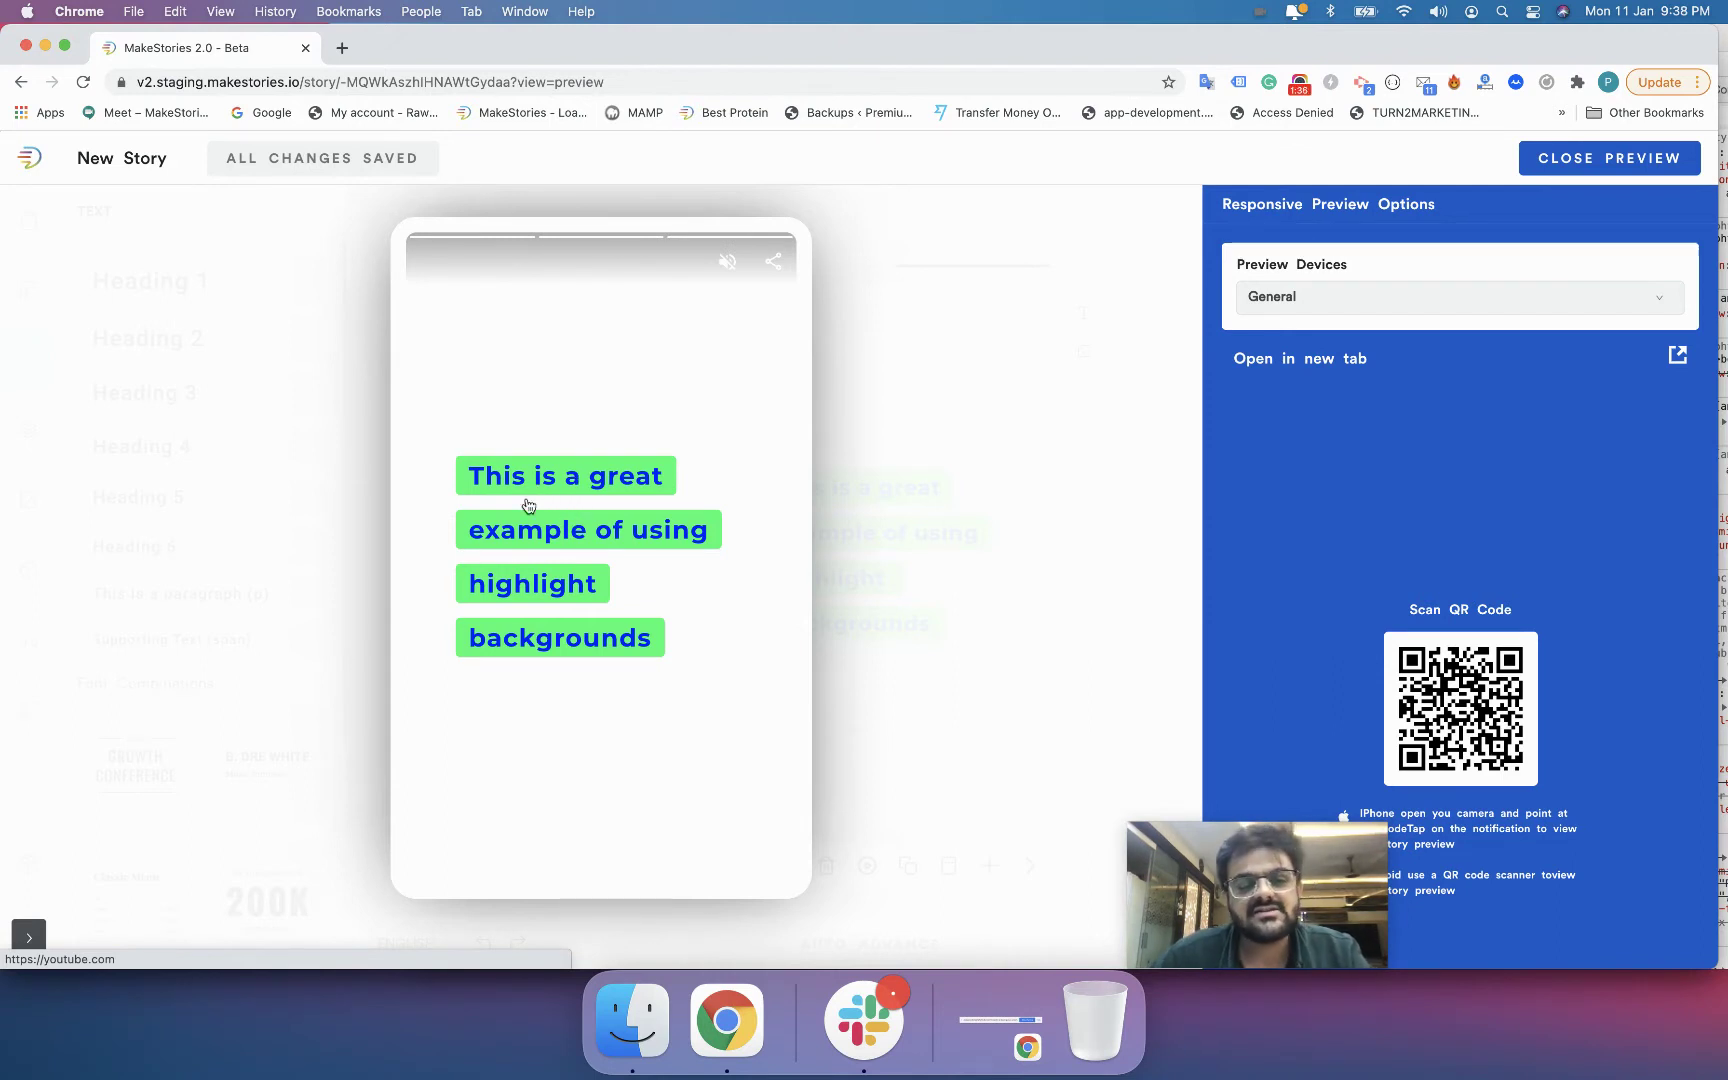
click(590, 492)
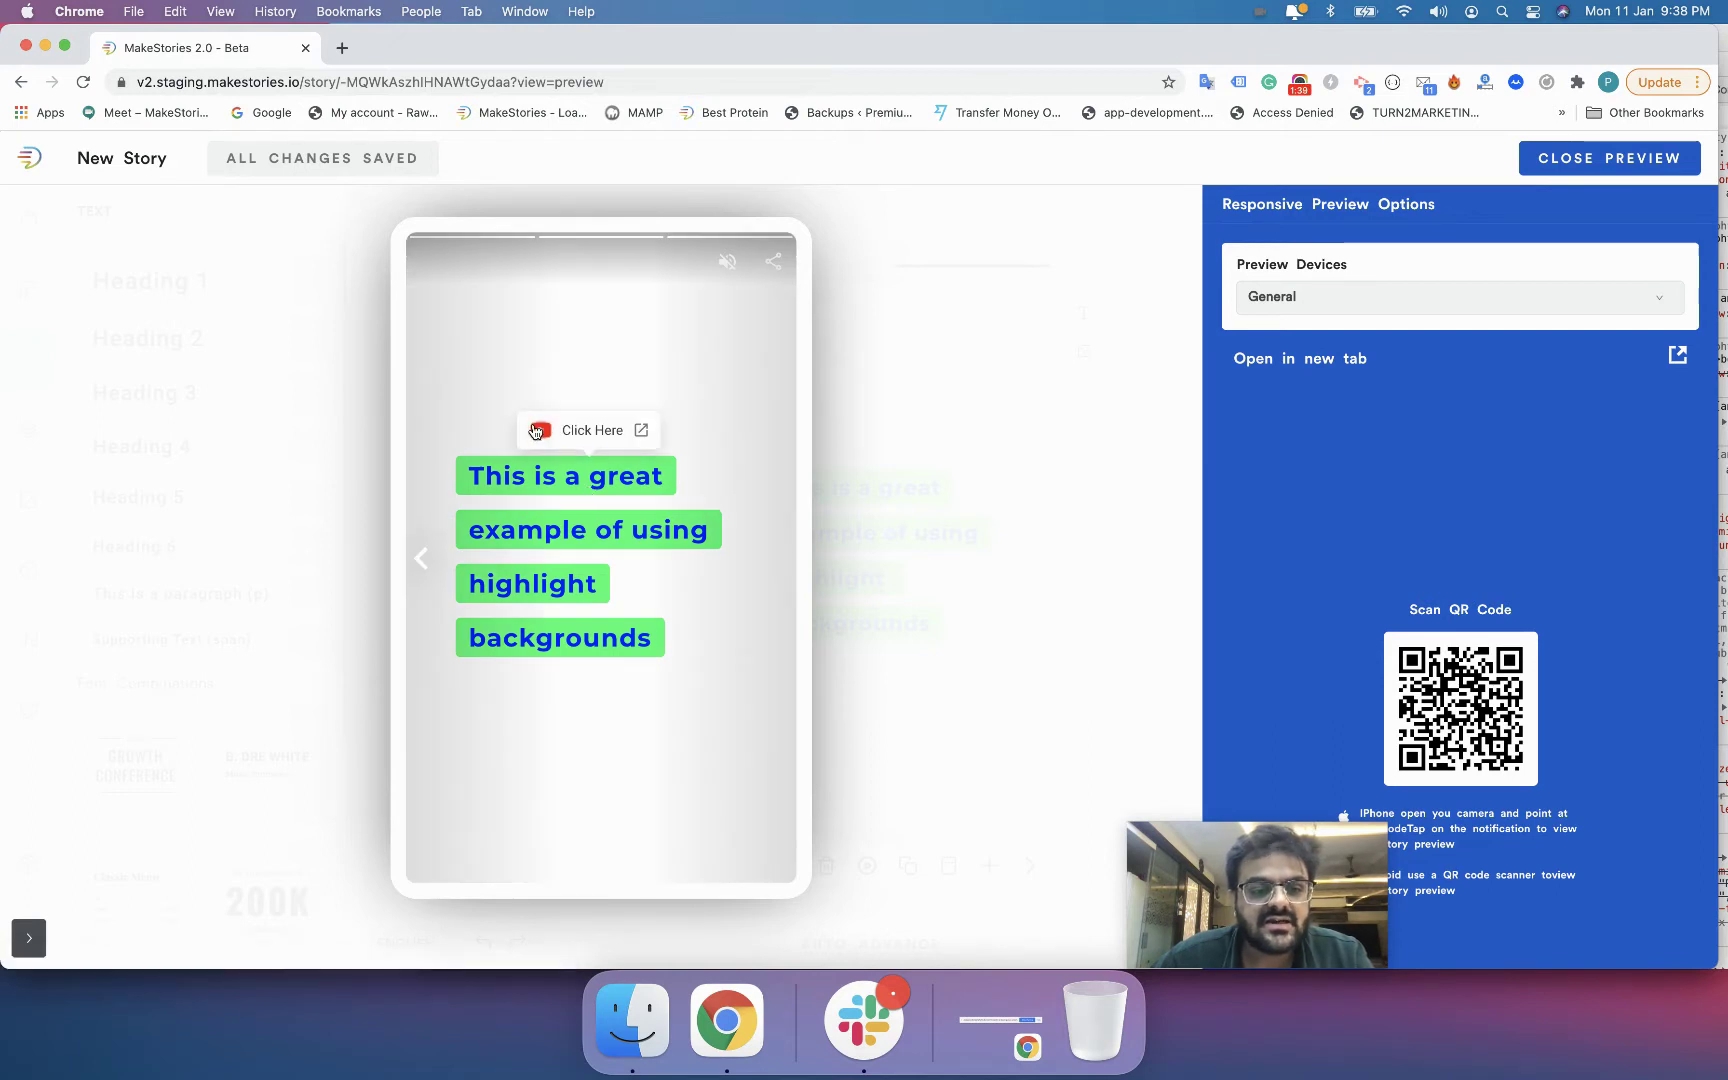
click(599, 433)
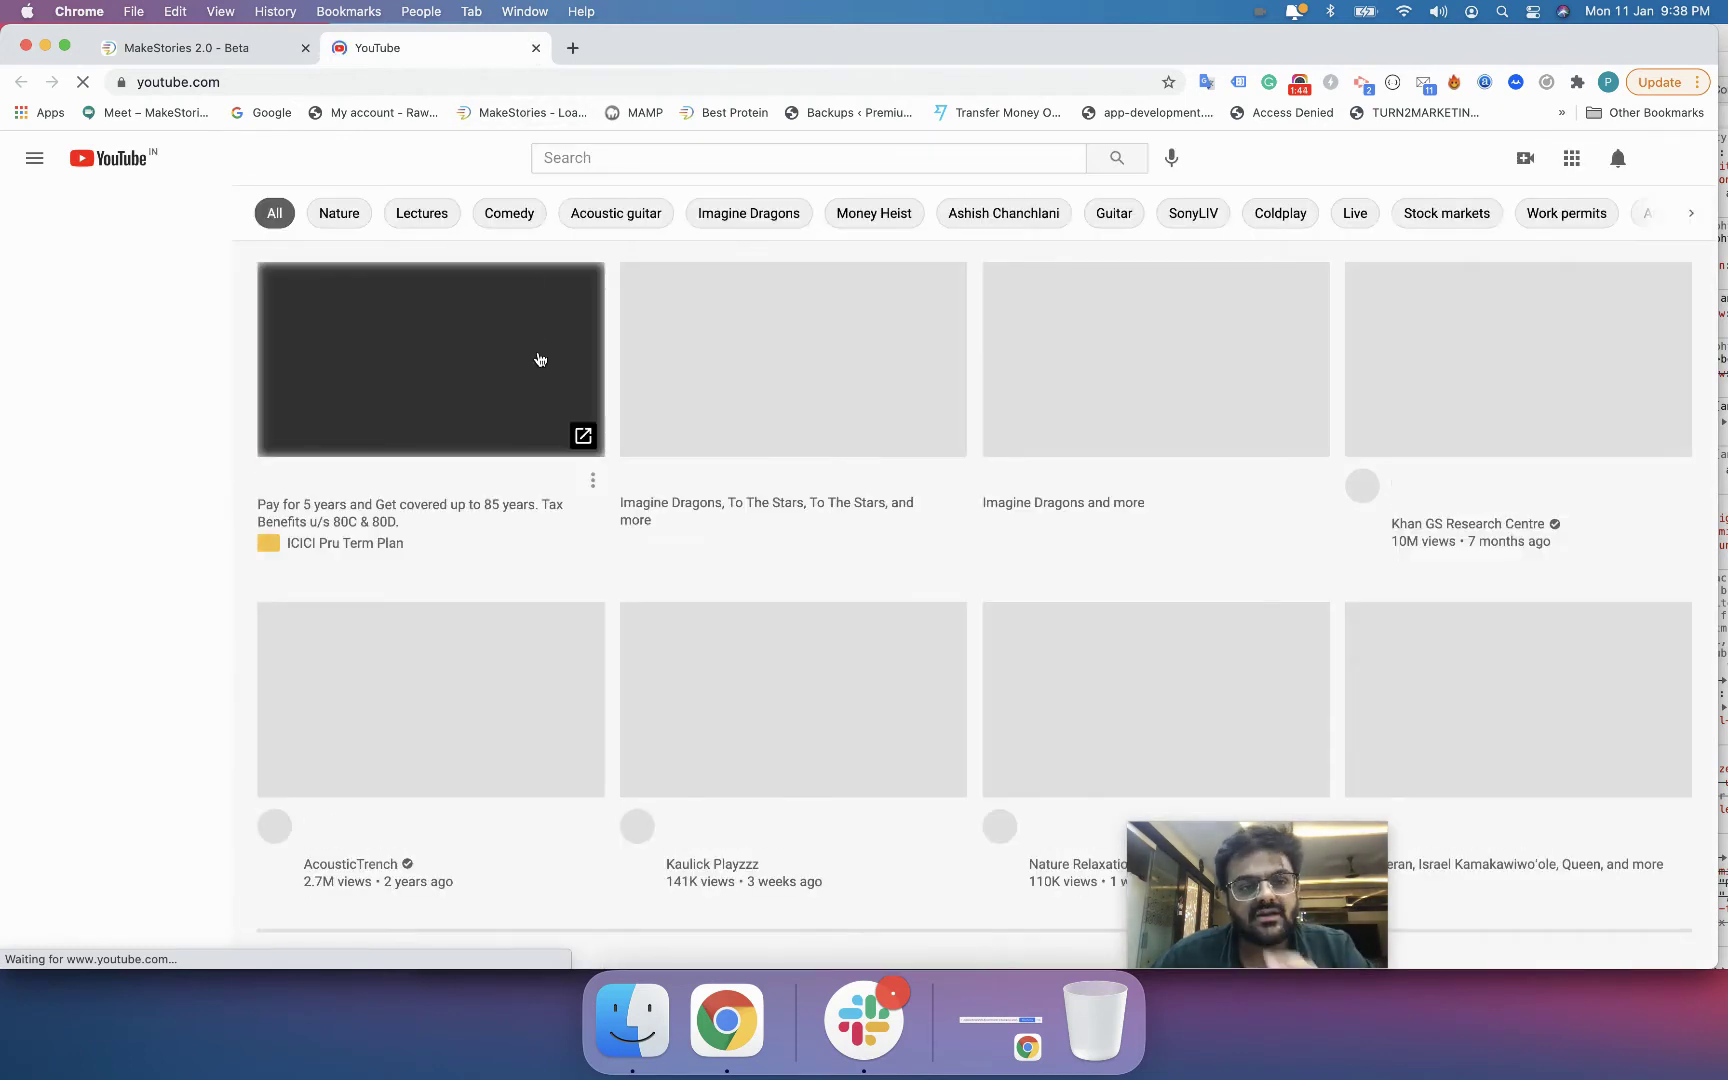
click(536, 47)
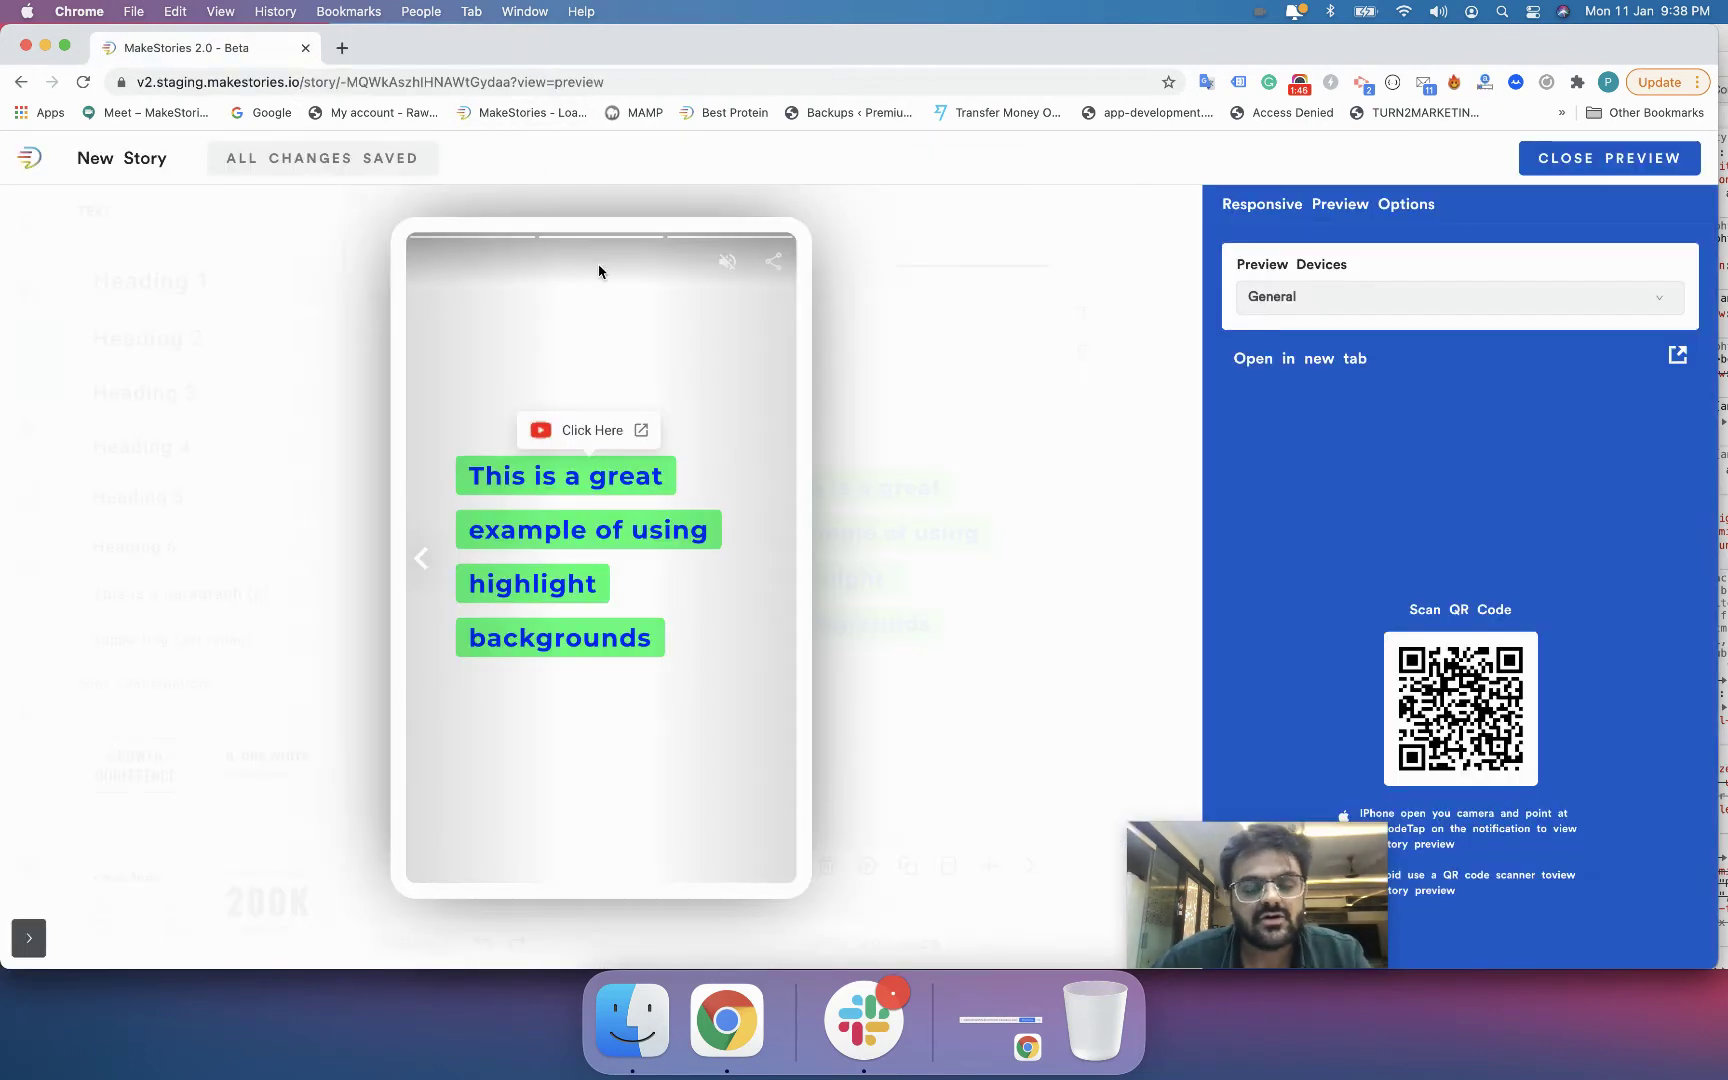
click(1530, 168)
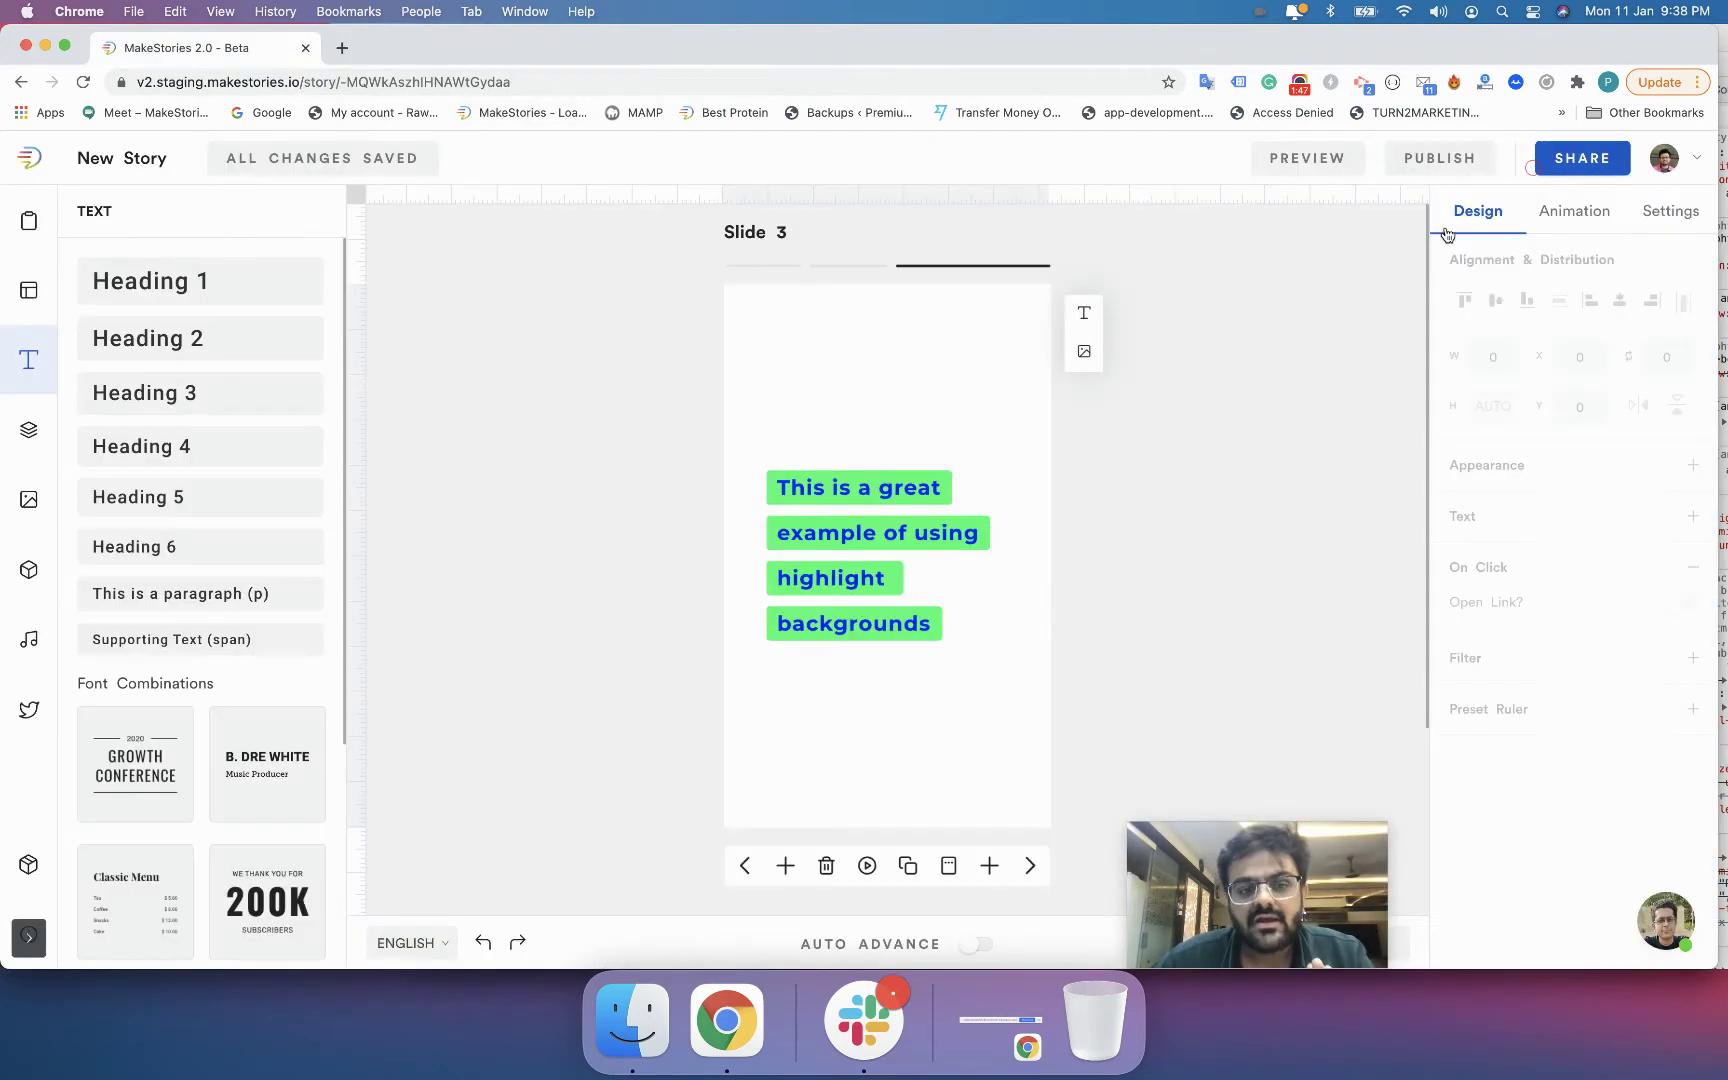
- Add a Click Here call-to-action button to slide 3 from the Layers panel
click(895, 540)
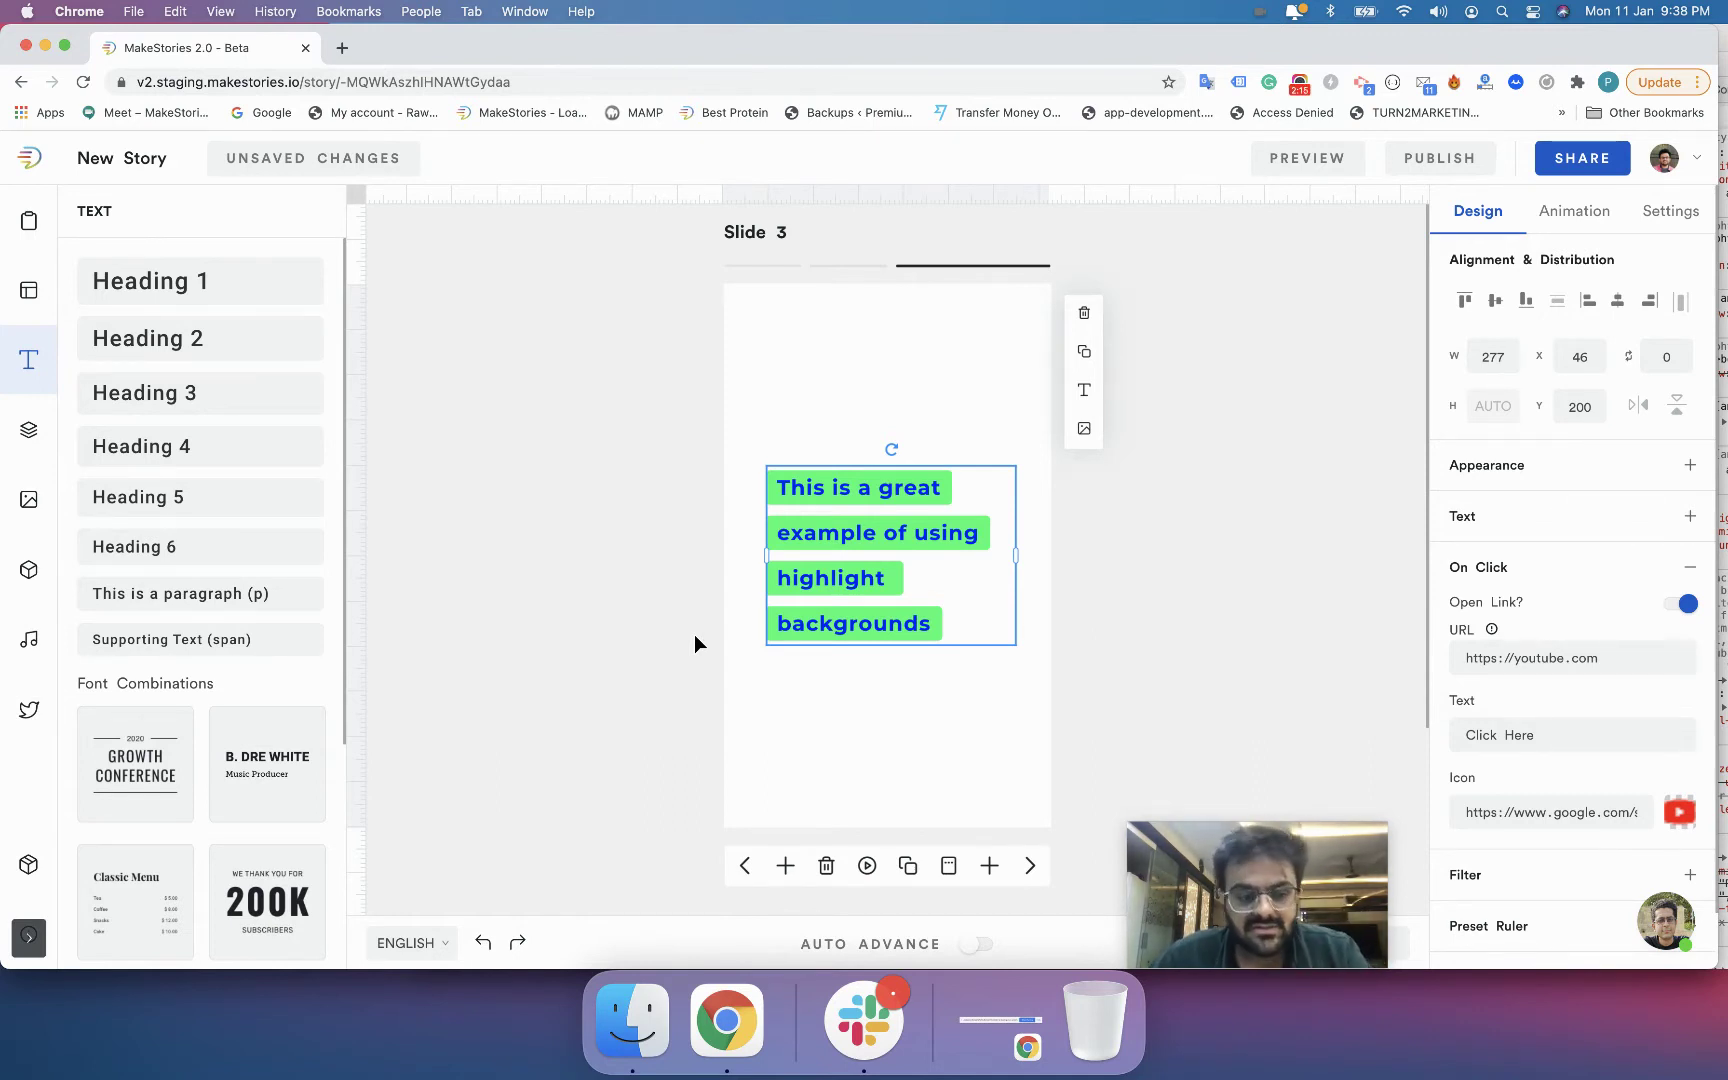
click(645, 625)
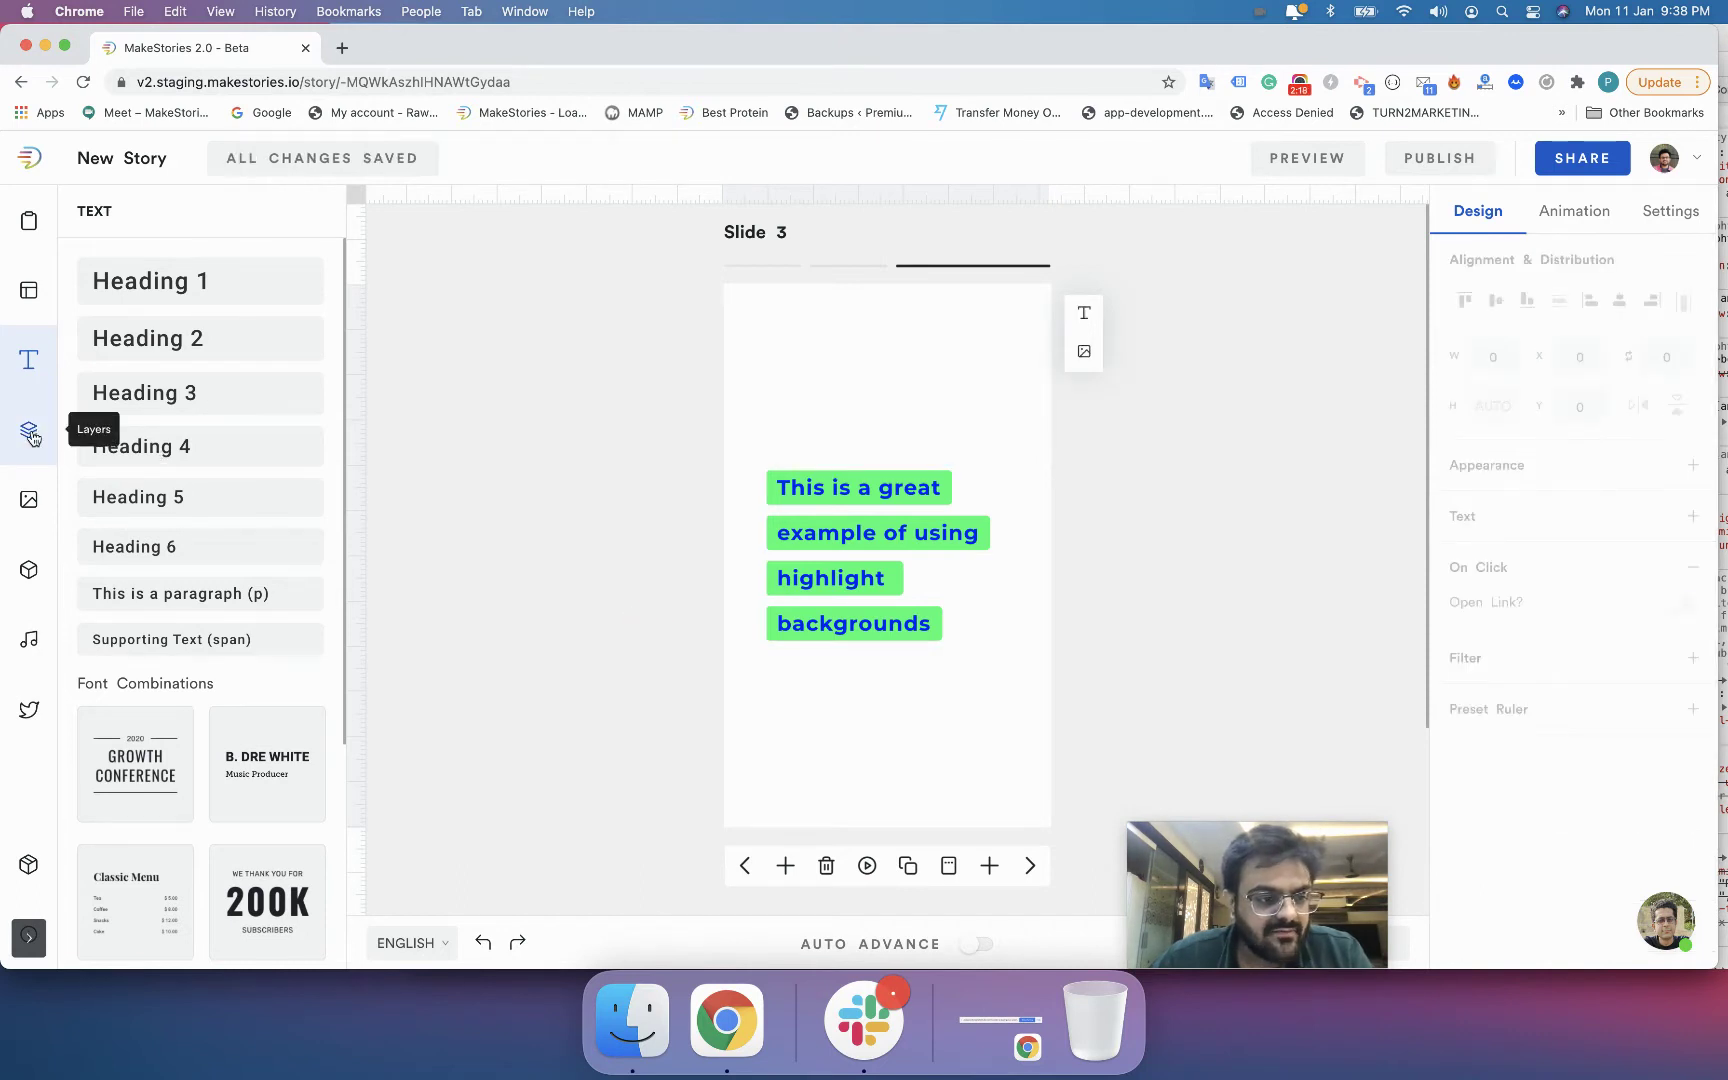
click(29, 430)
click(184, 945)
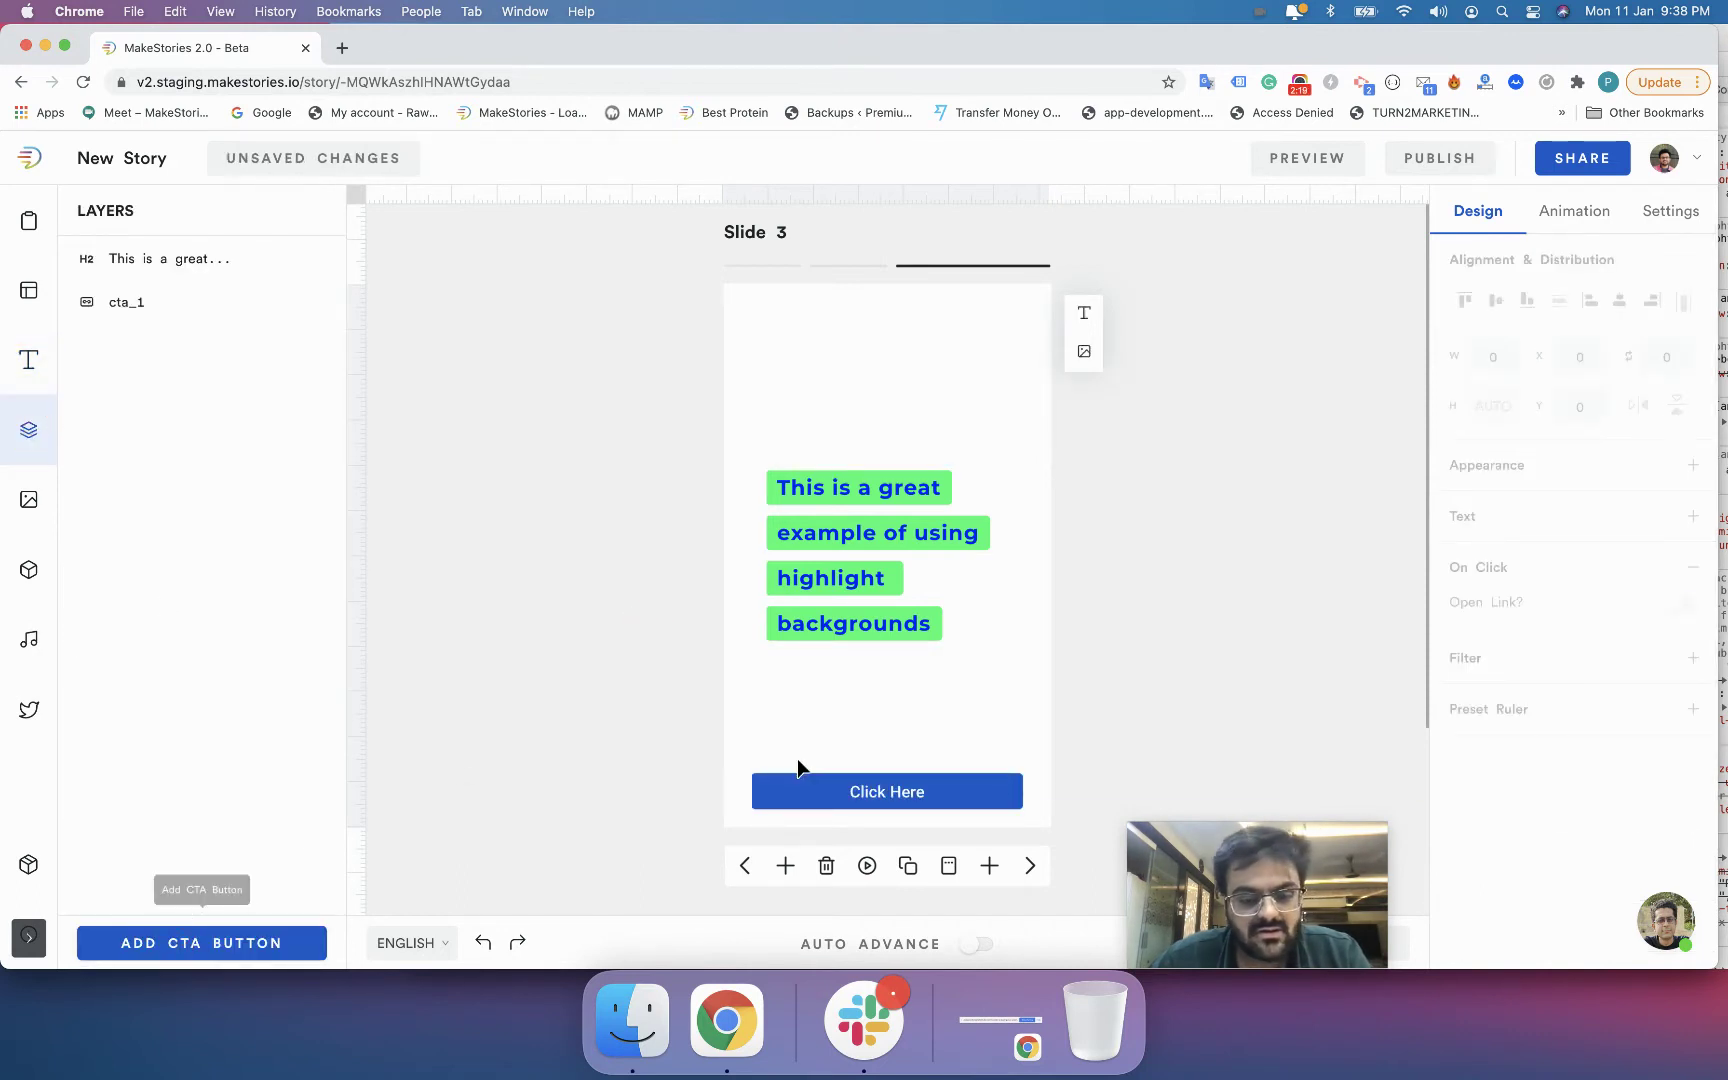
click(832, 792)
click(1500, 568)
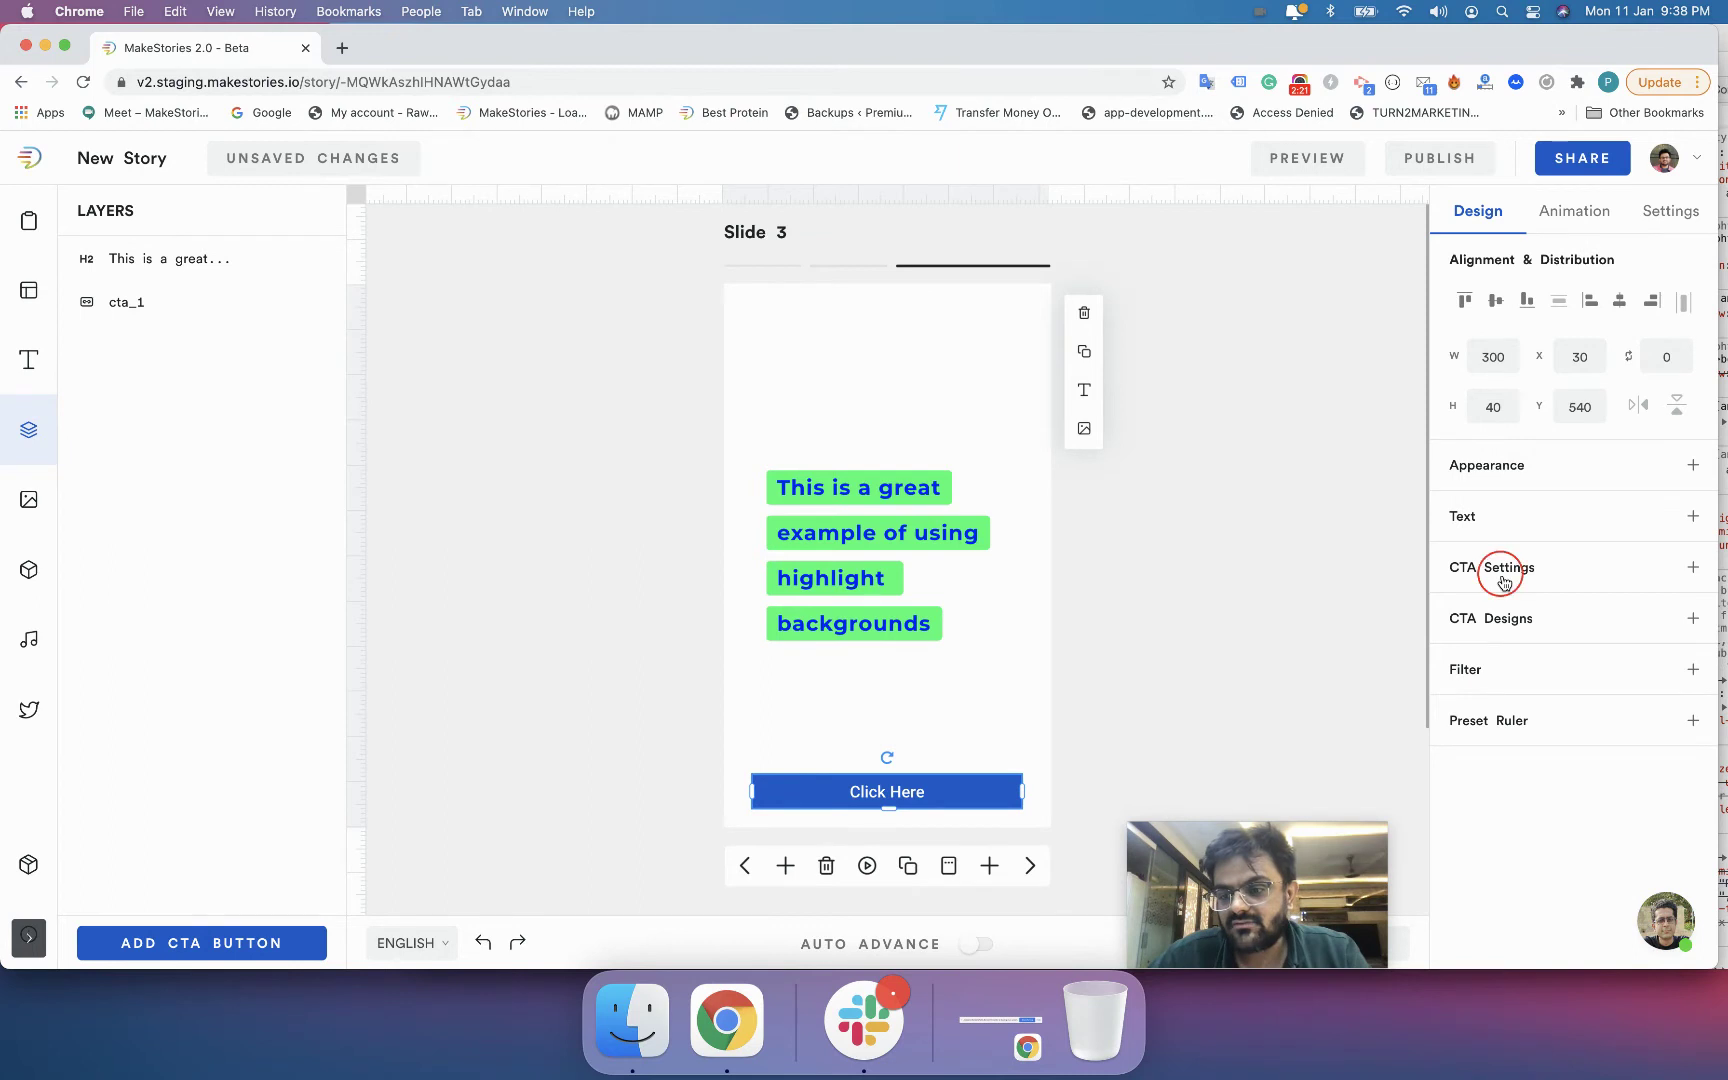
click(1502, 708)
text(htt)
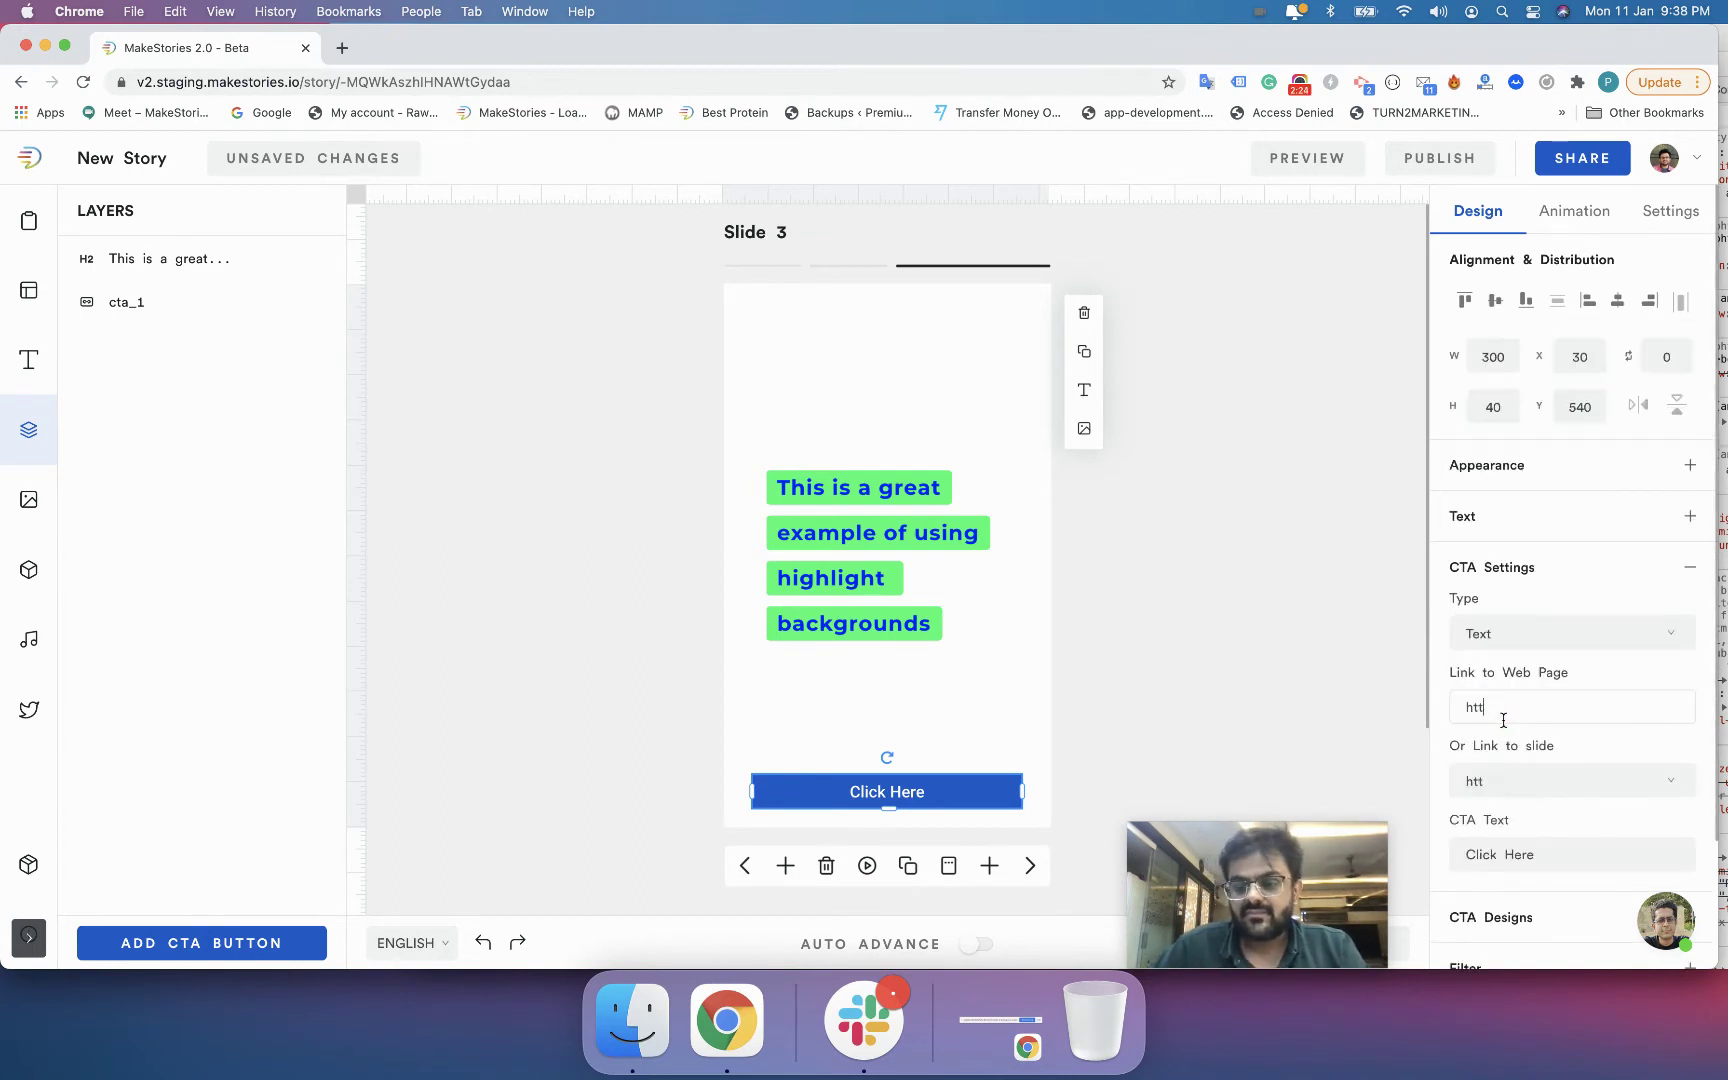
text(ps://google.com)
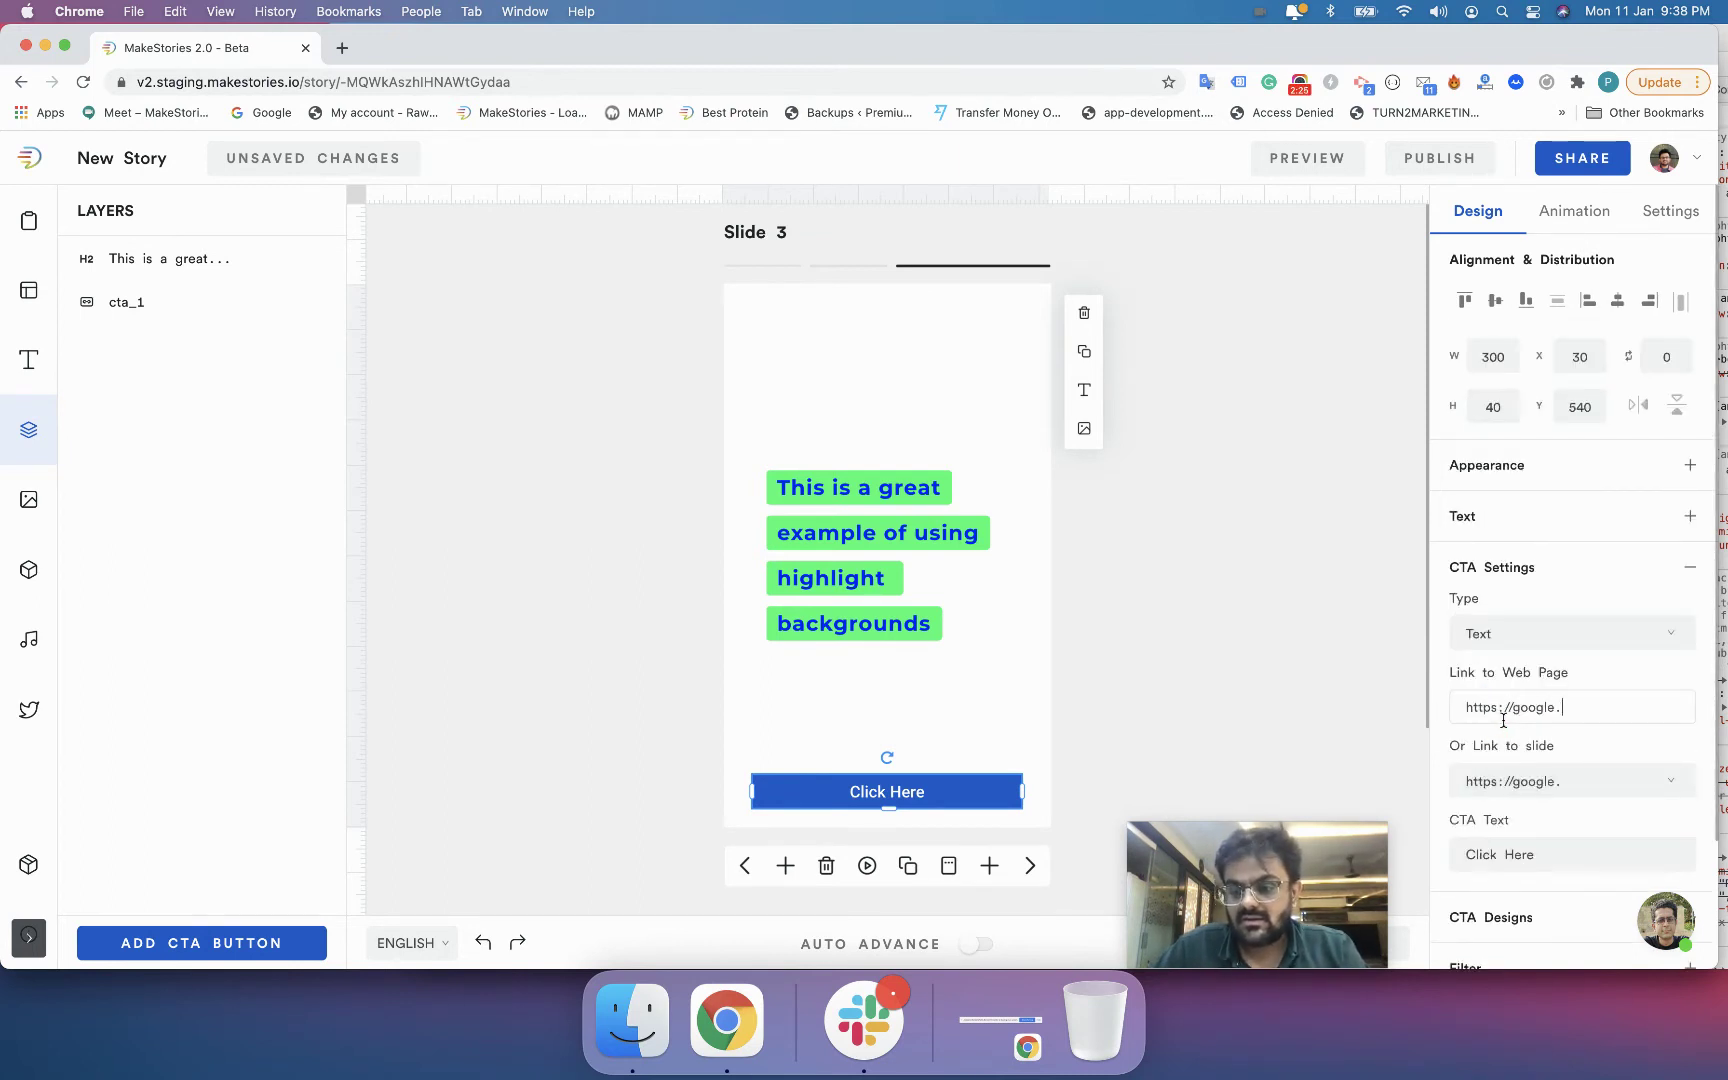
click(389, 175)
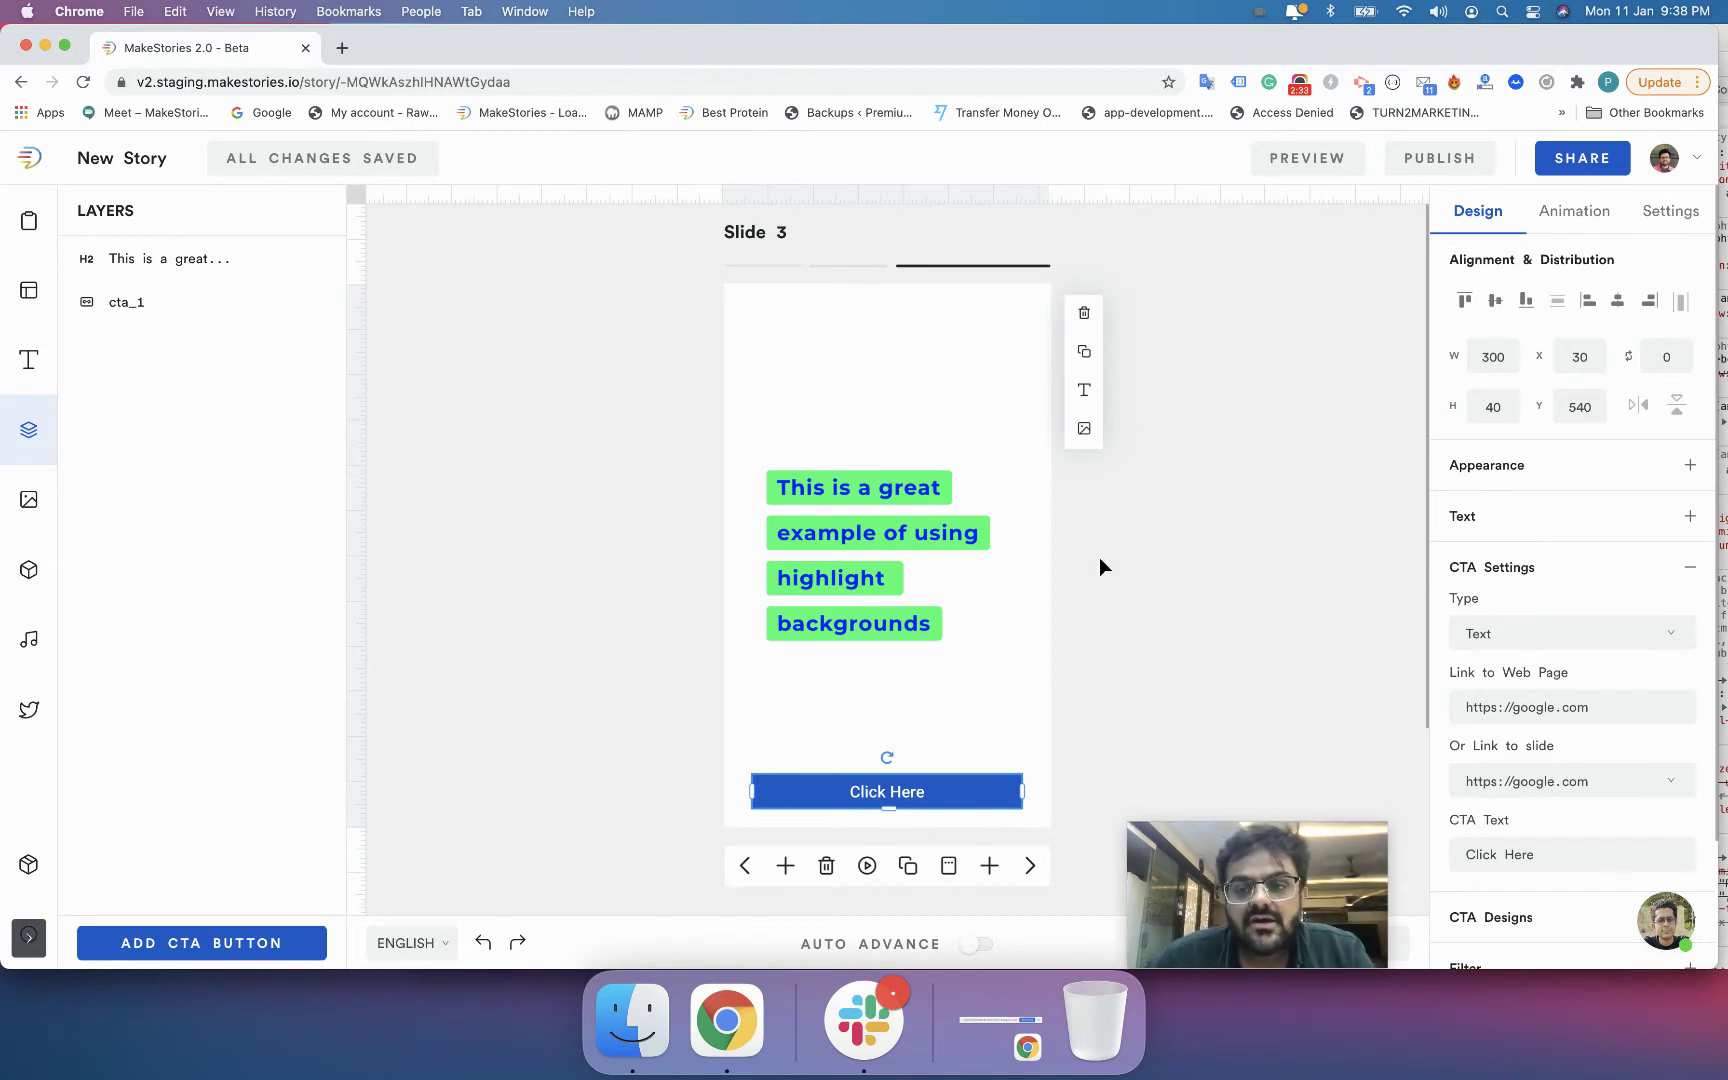
click(1291, 170)
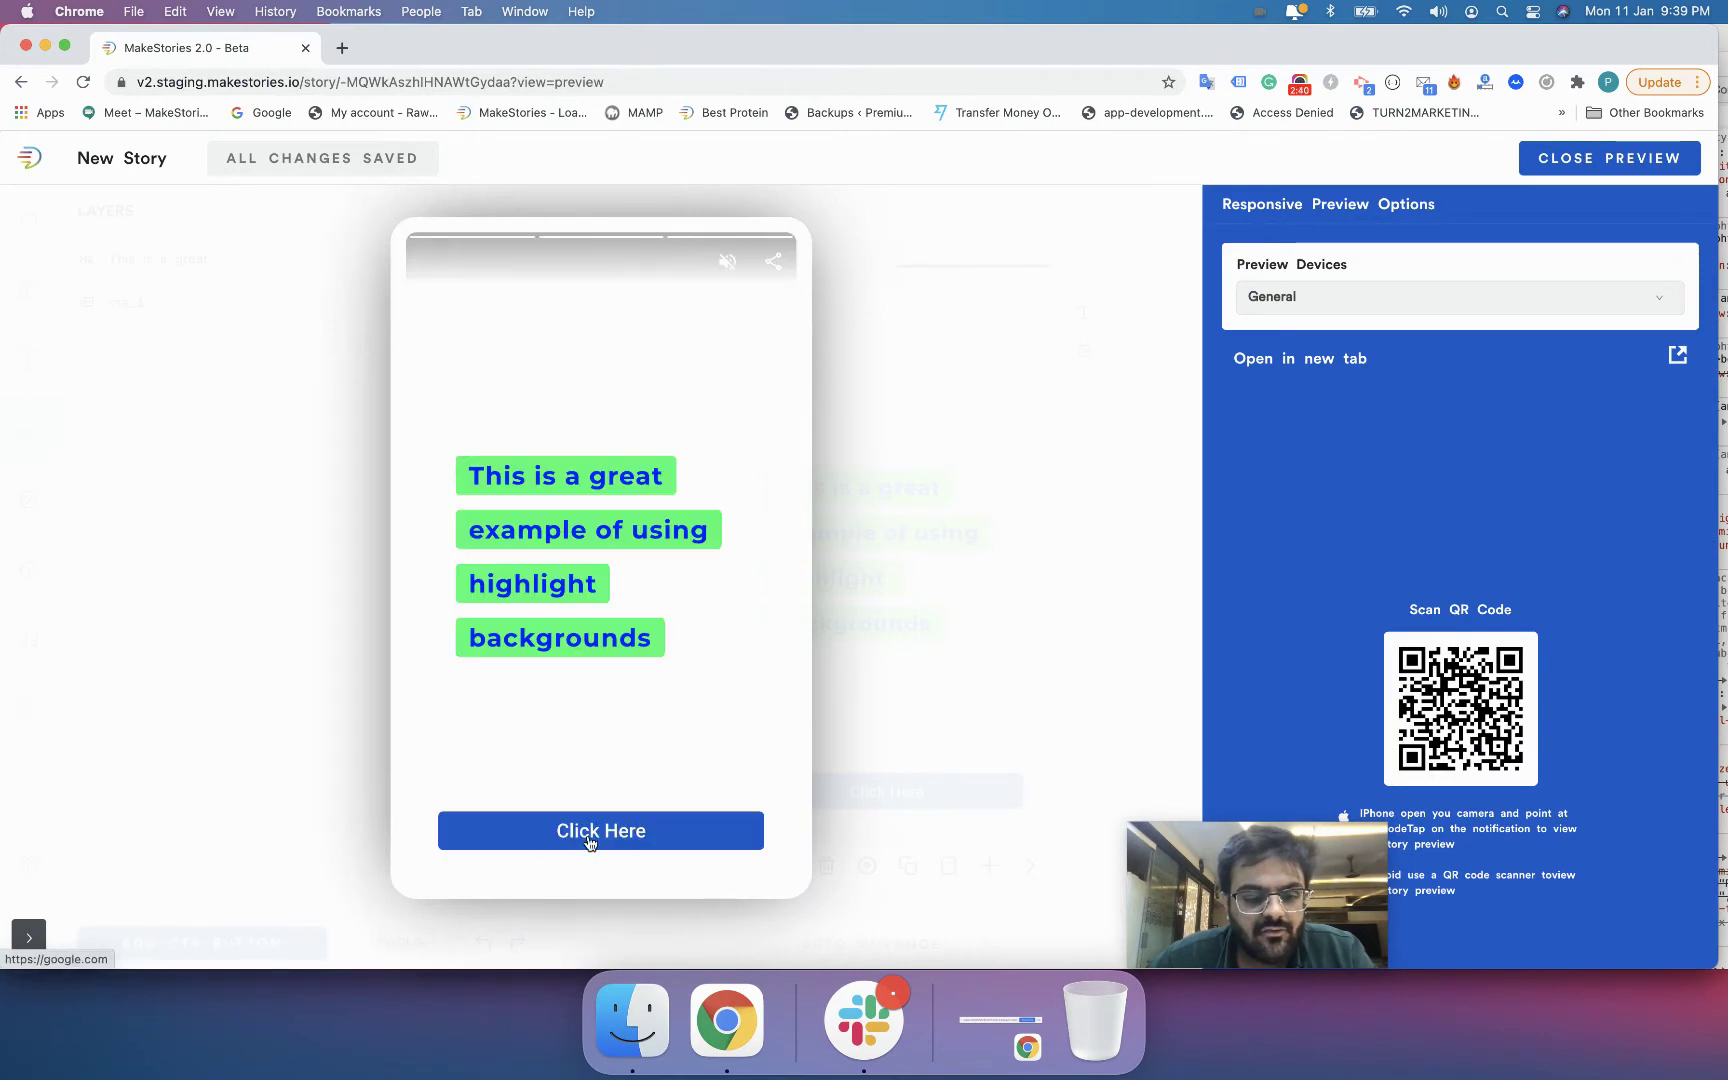
- Test the Click Here button's Google link, exit the preview, and delete the button
click(600, 832)
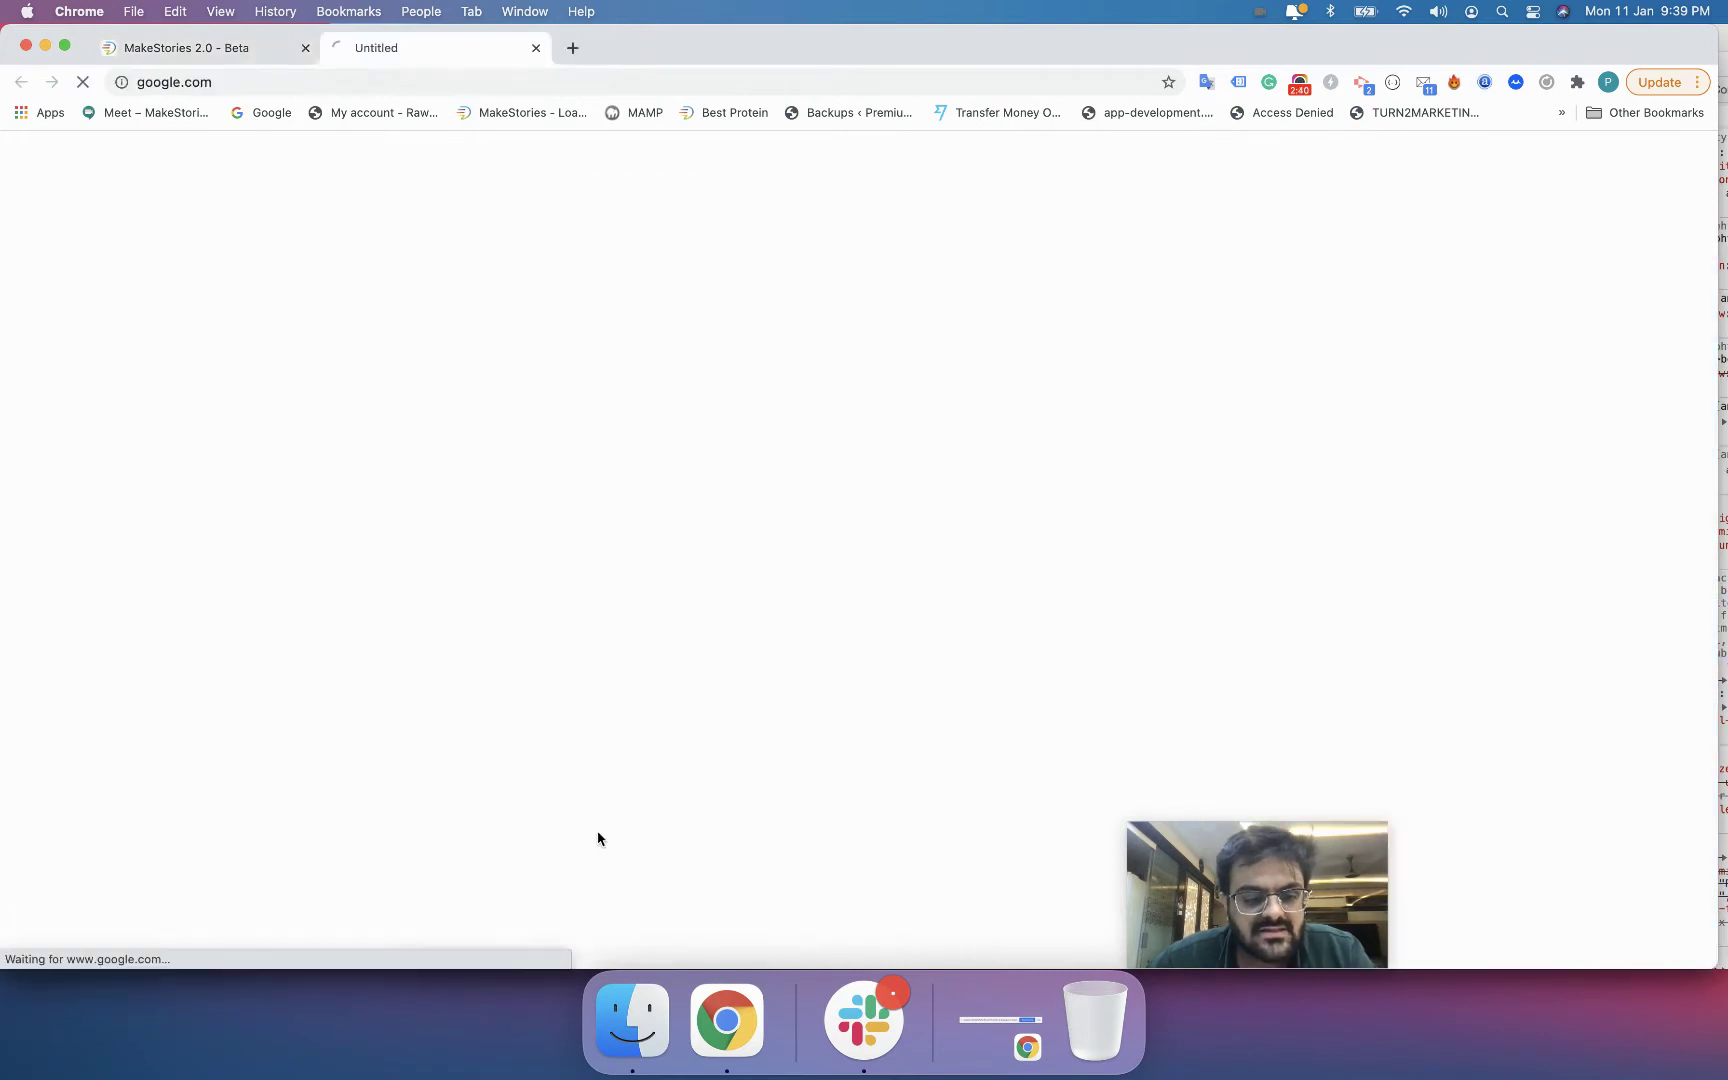
click(536, 49)
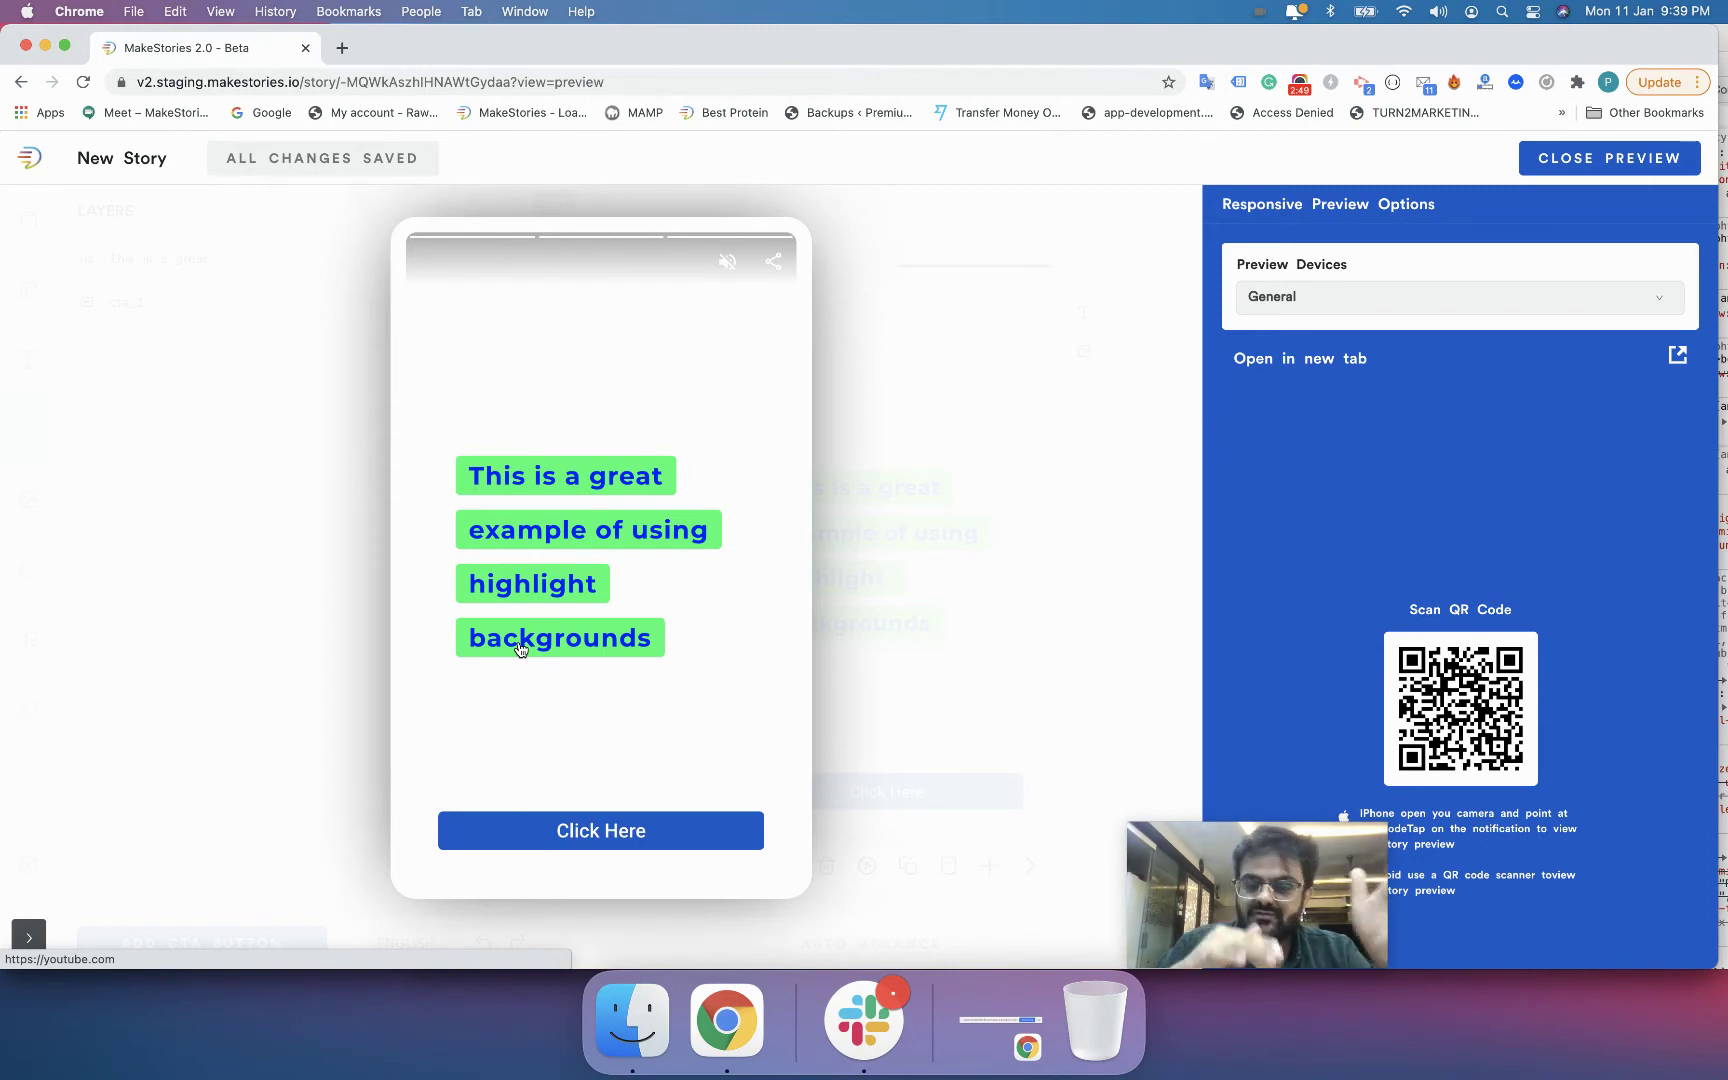
click(1531, 162)
click(976, 802)
key(Delete)
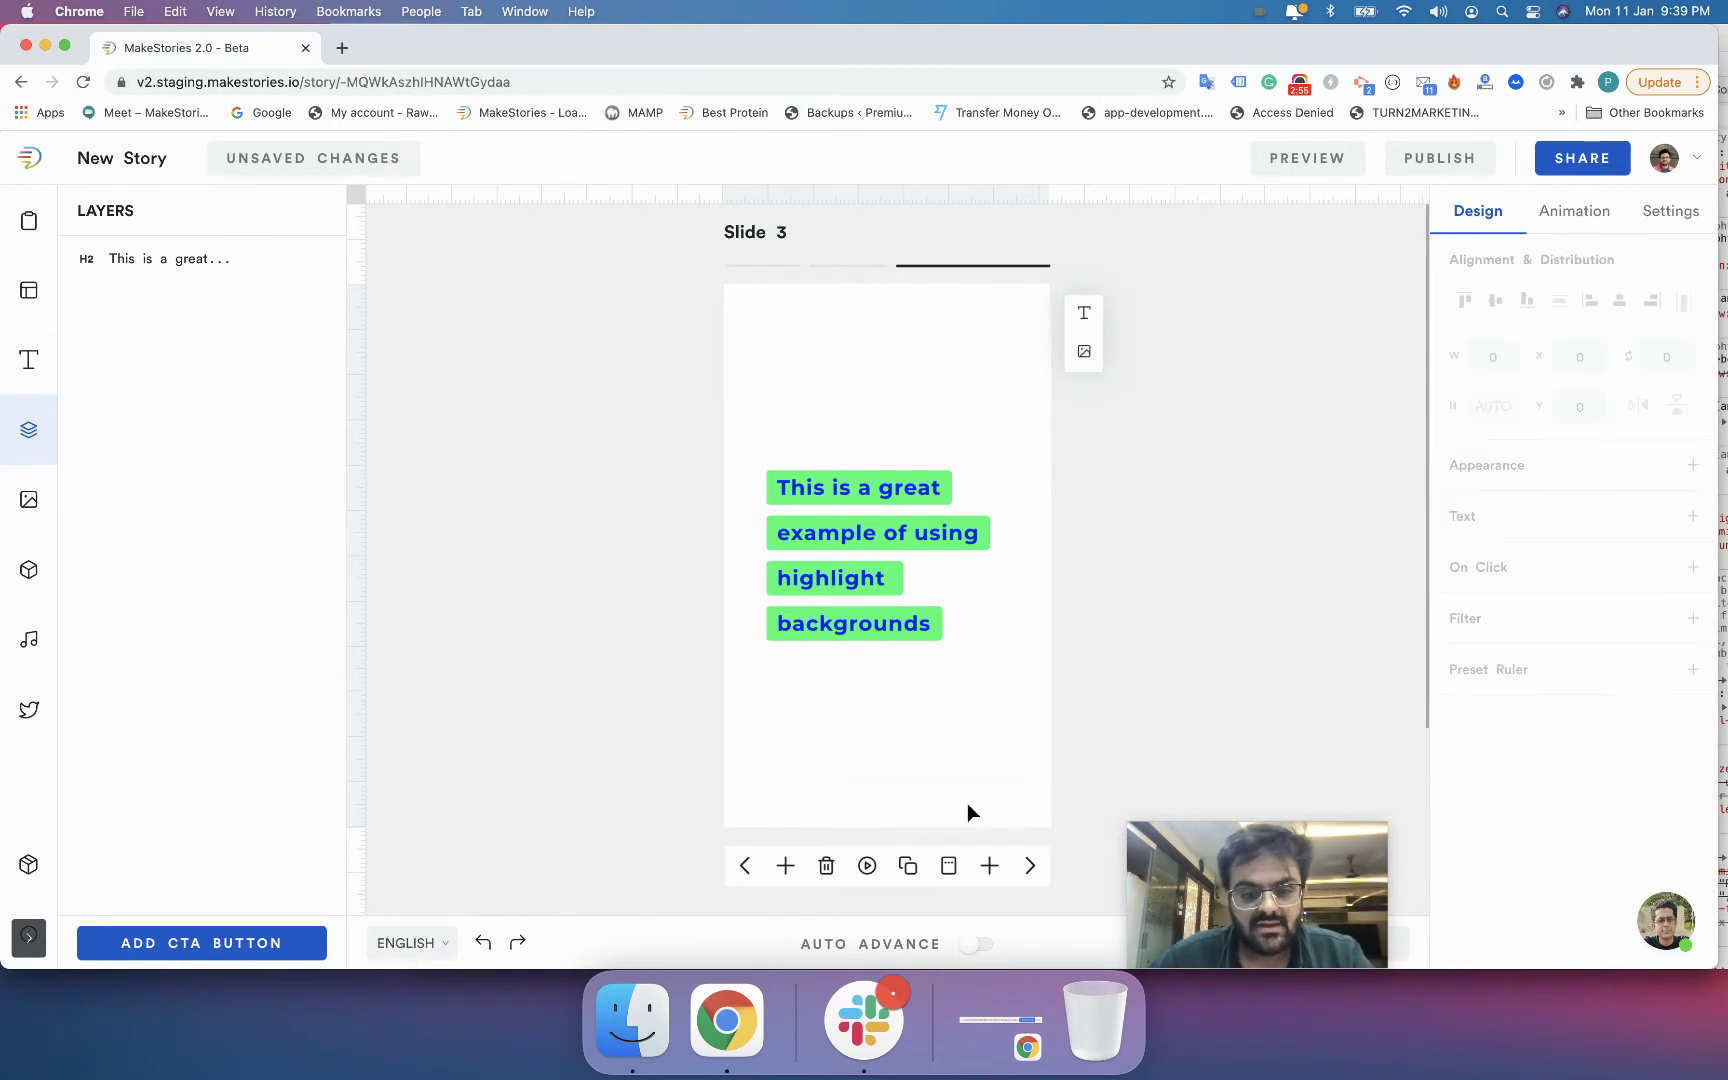
click(775, 601)
click(1084, 389)
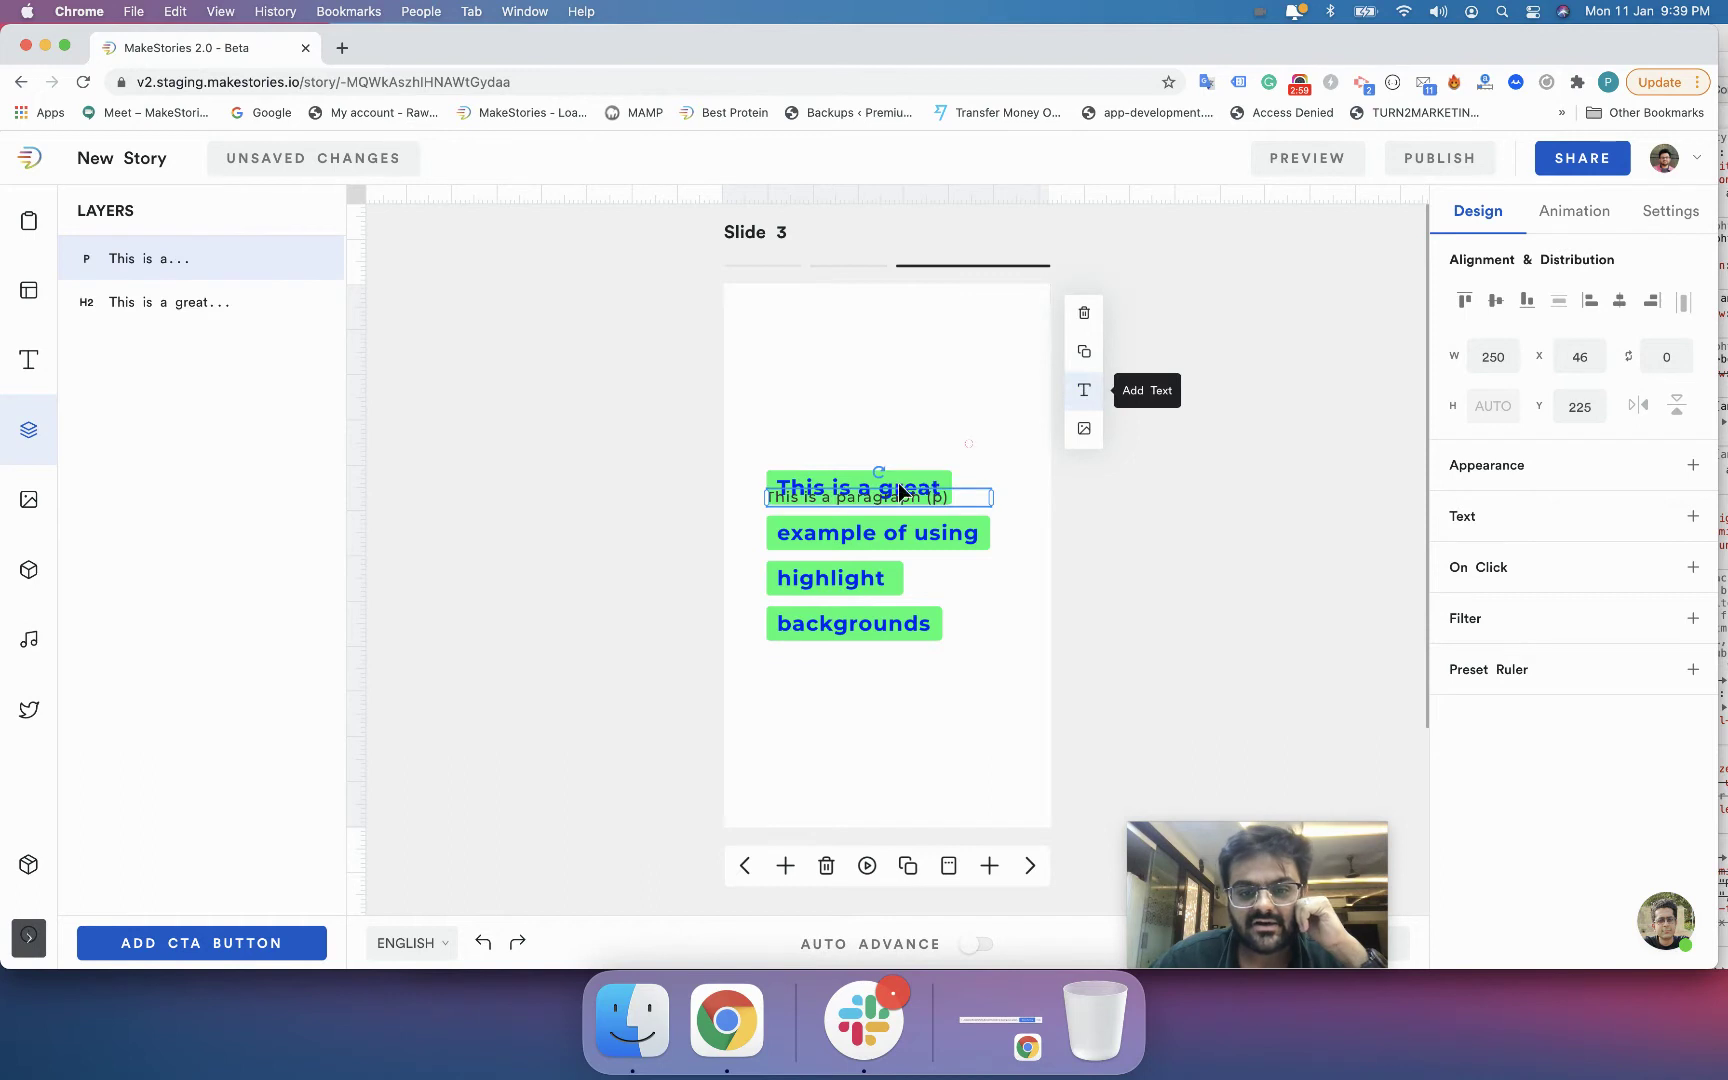
drag(845, 495, 857, 382)
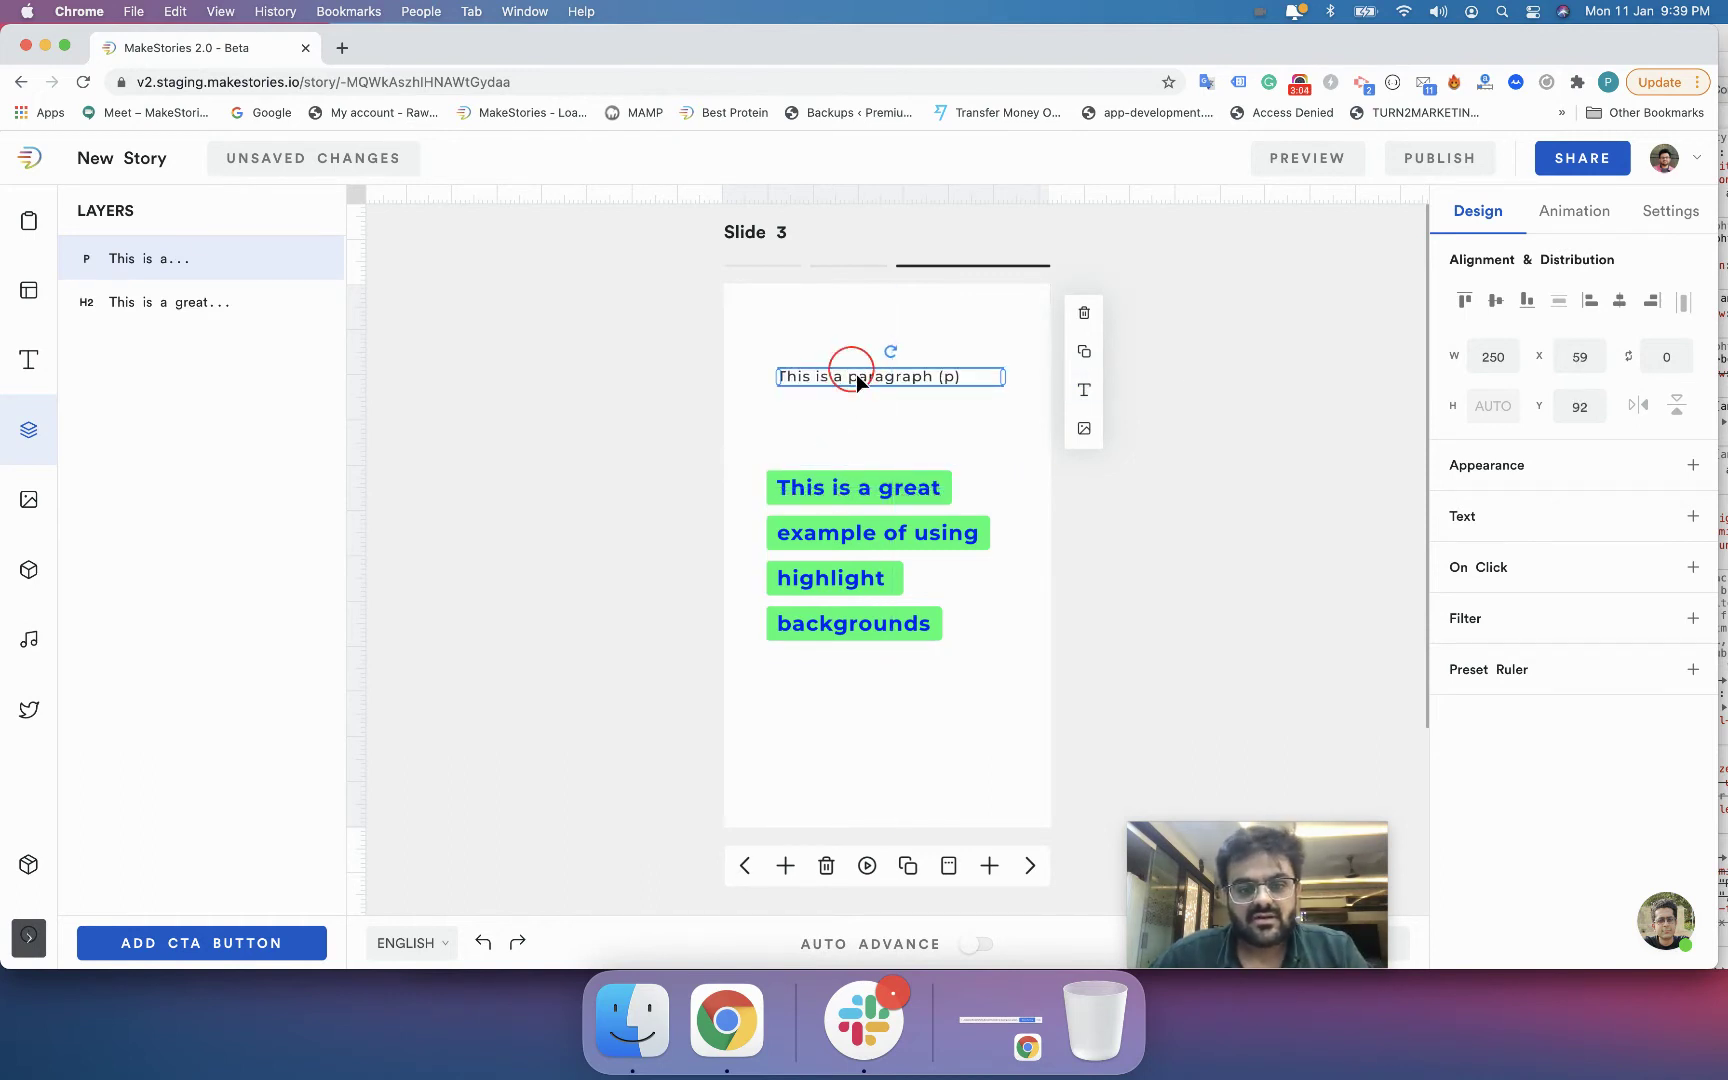
double_click(857, 380)
text(Visit www.youtube.com)
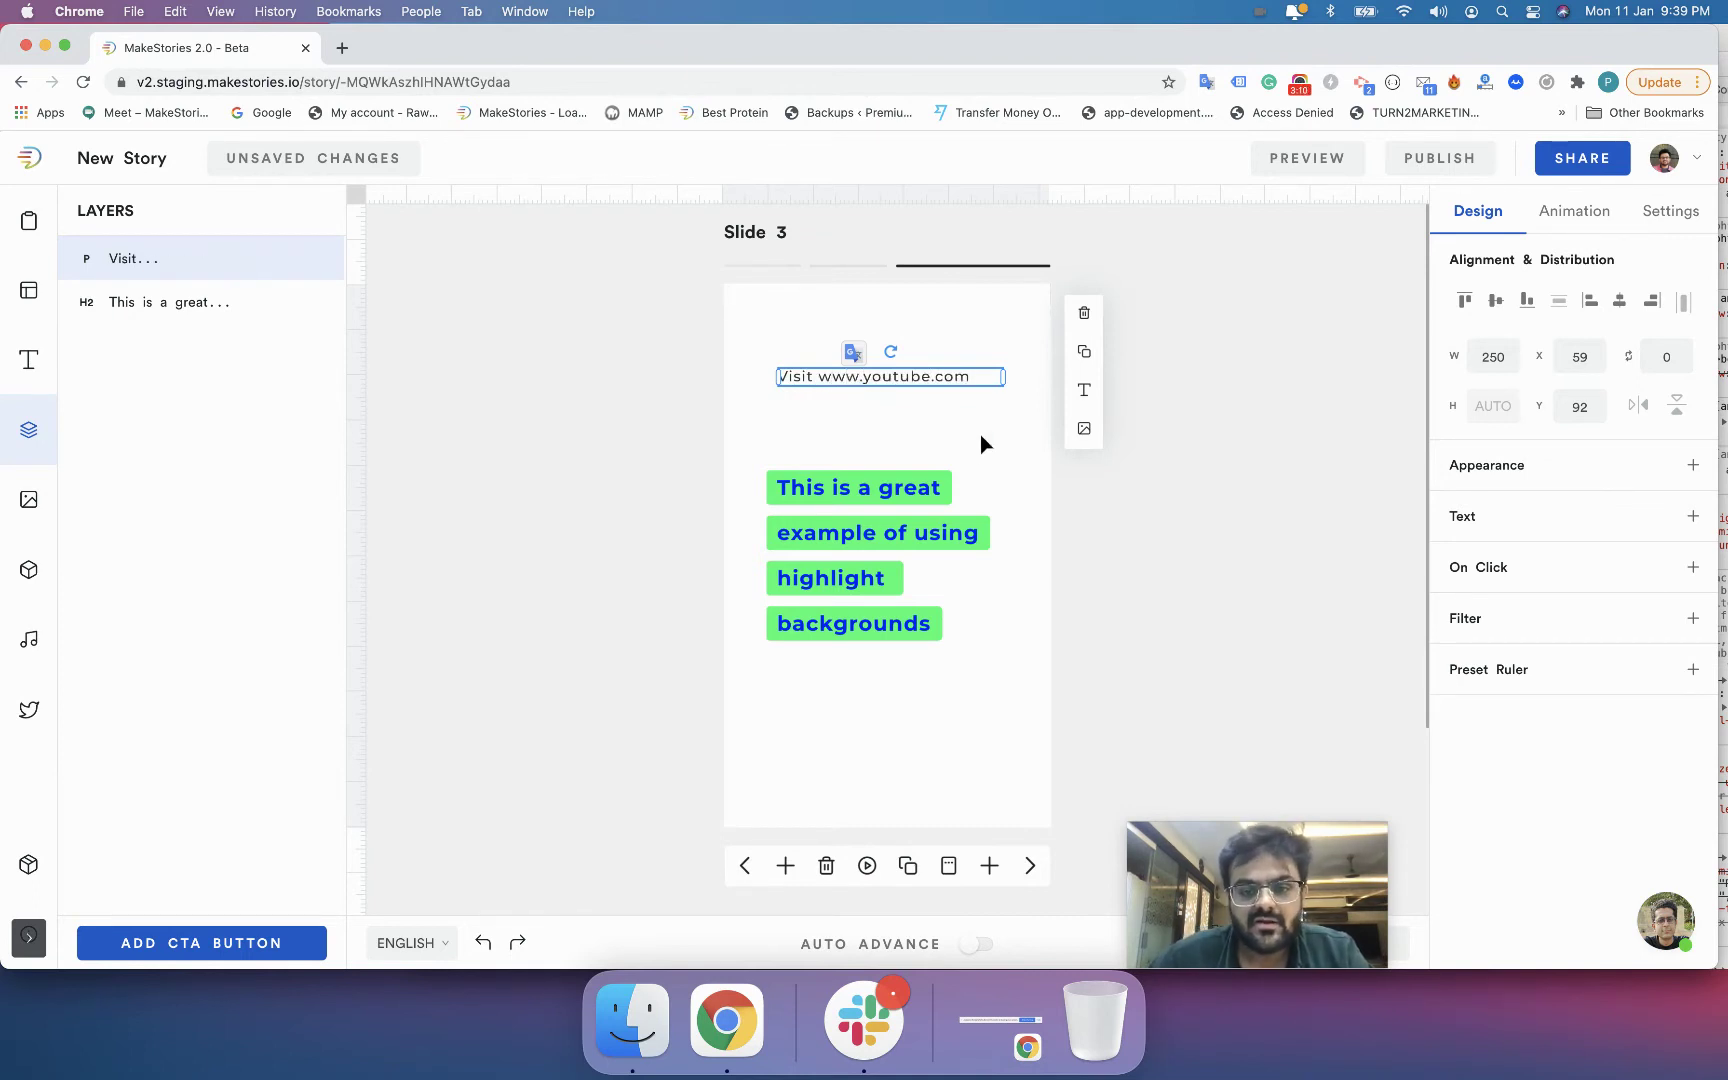
click(1124, 490)
click(890, 360)
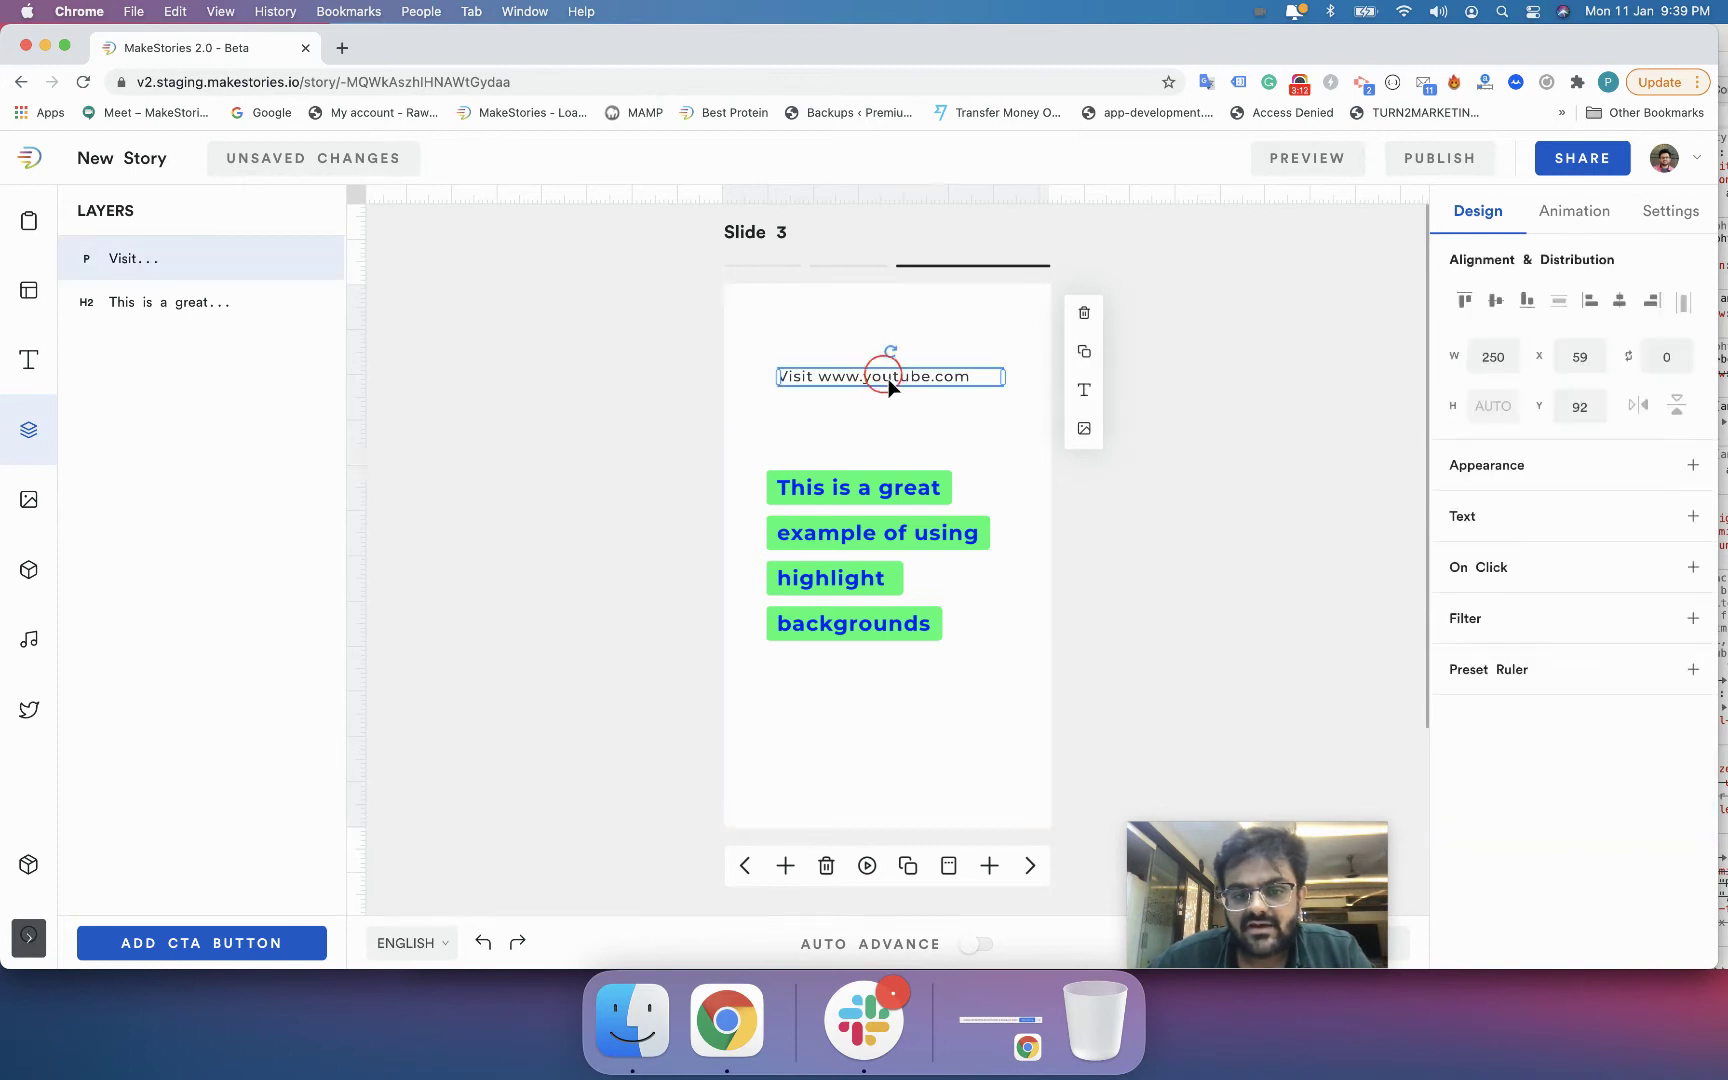
click(1480, 510)
click(1671, 621)
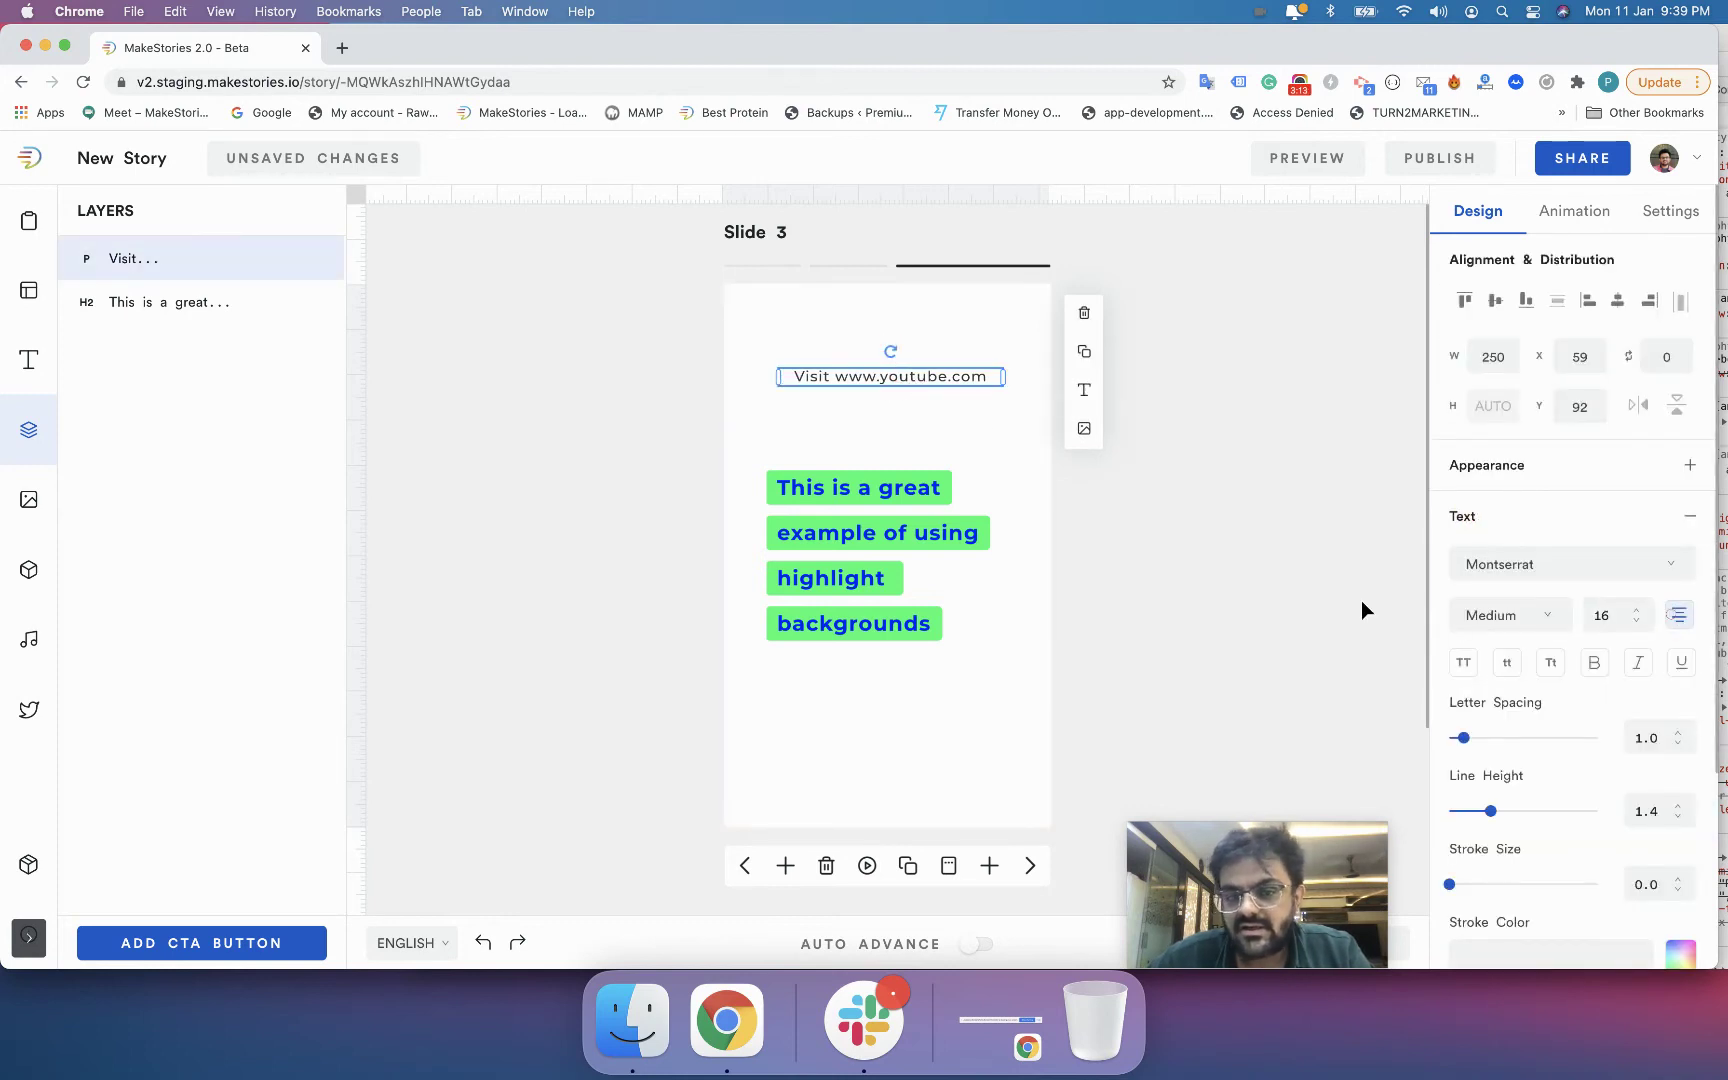
click(1265, 548)
- Reposition the Visit line centred above the highlighted text at X 59, Y 93
drag(876, 374, 878, 389)
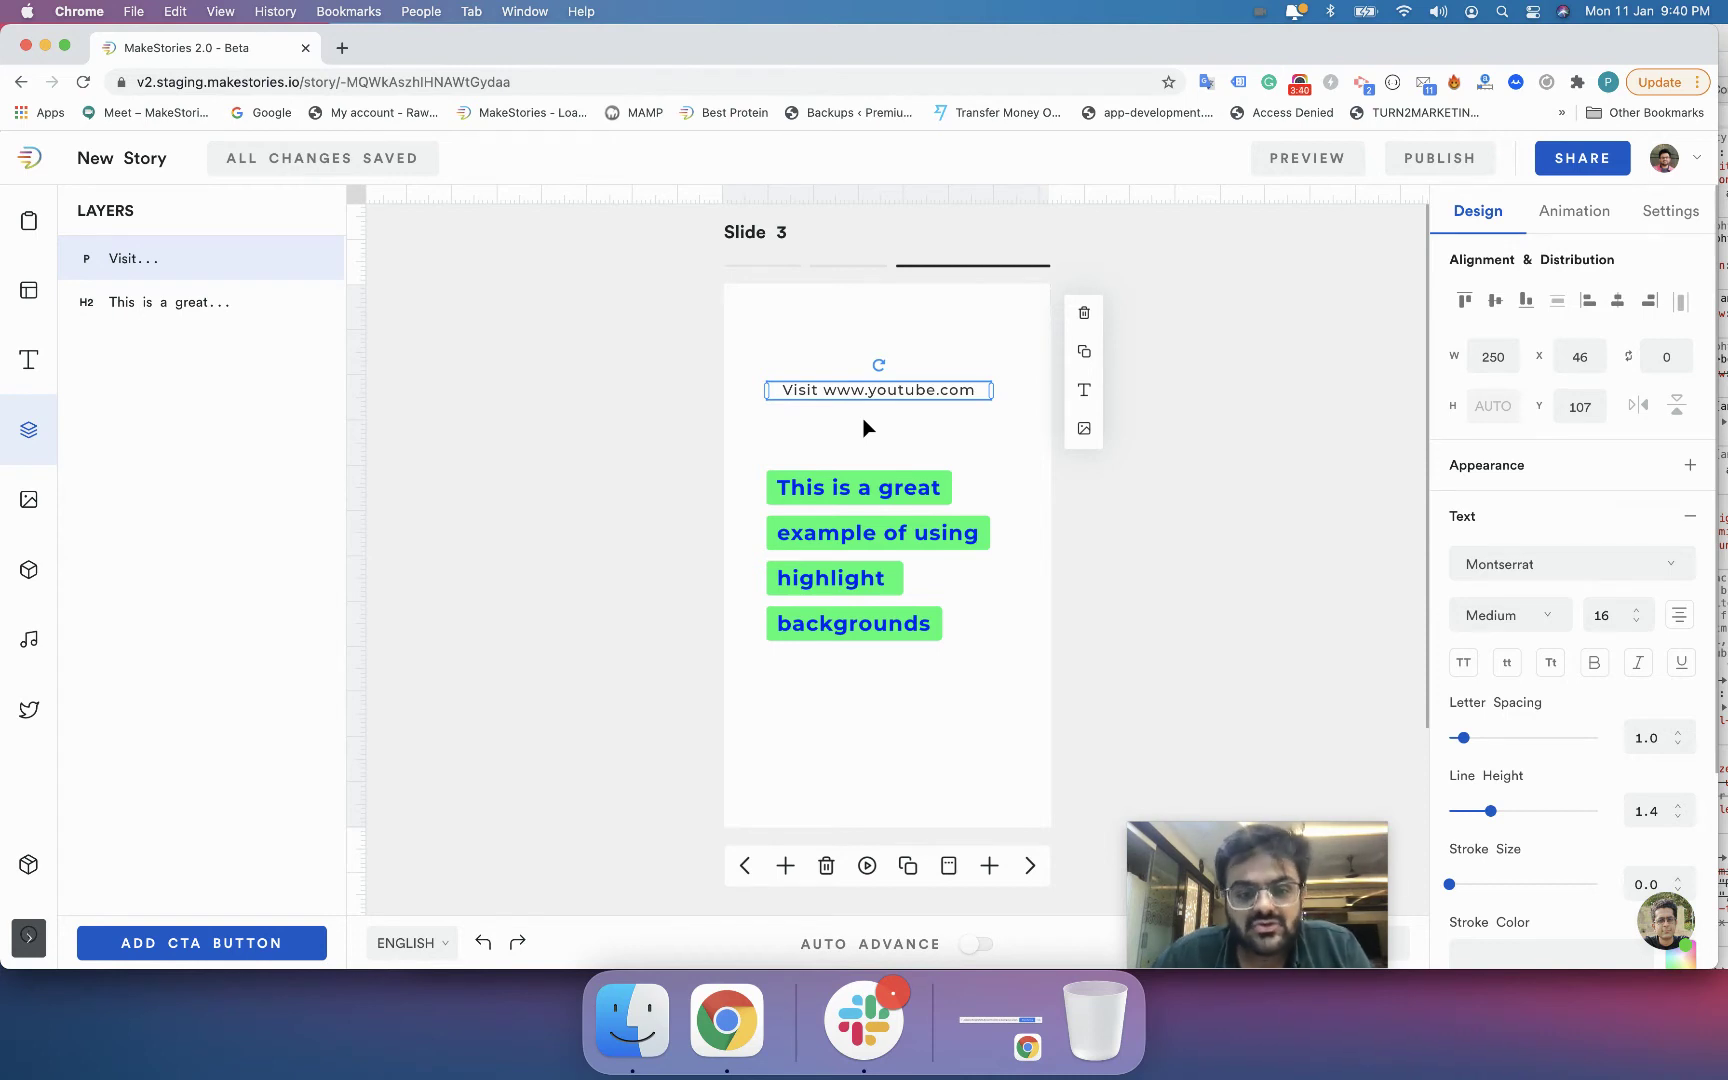
mouse_move(859, 392)
mouse_down()
mouse_move(878, 803)
mouse_move(868, 387)
mouse_up()
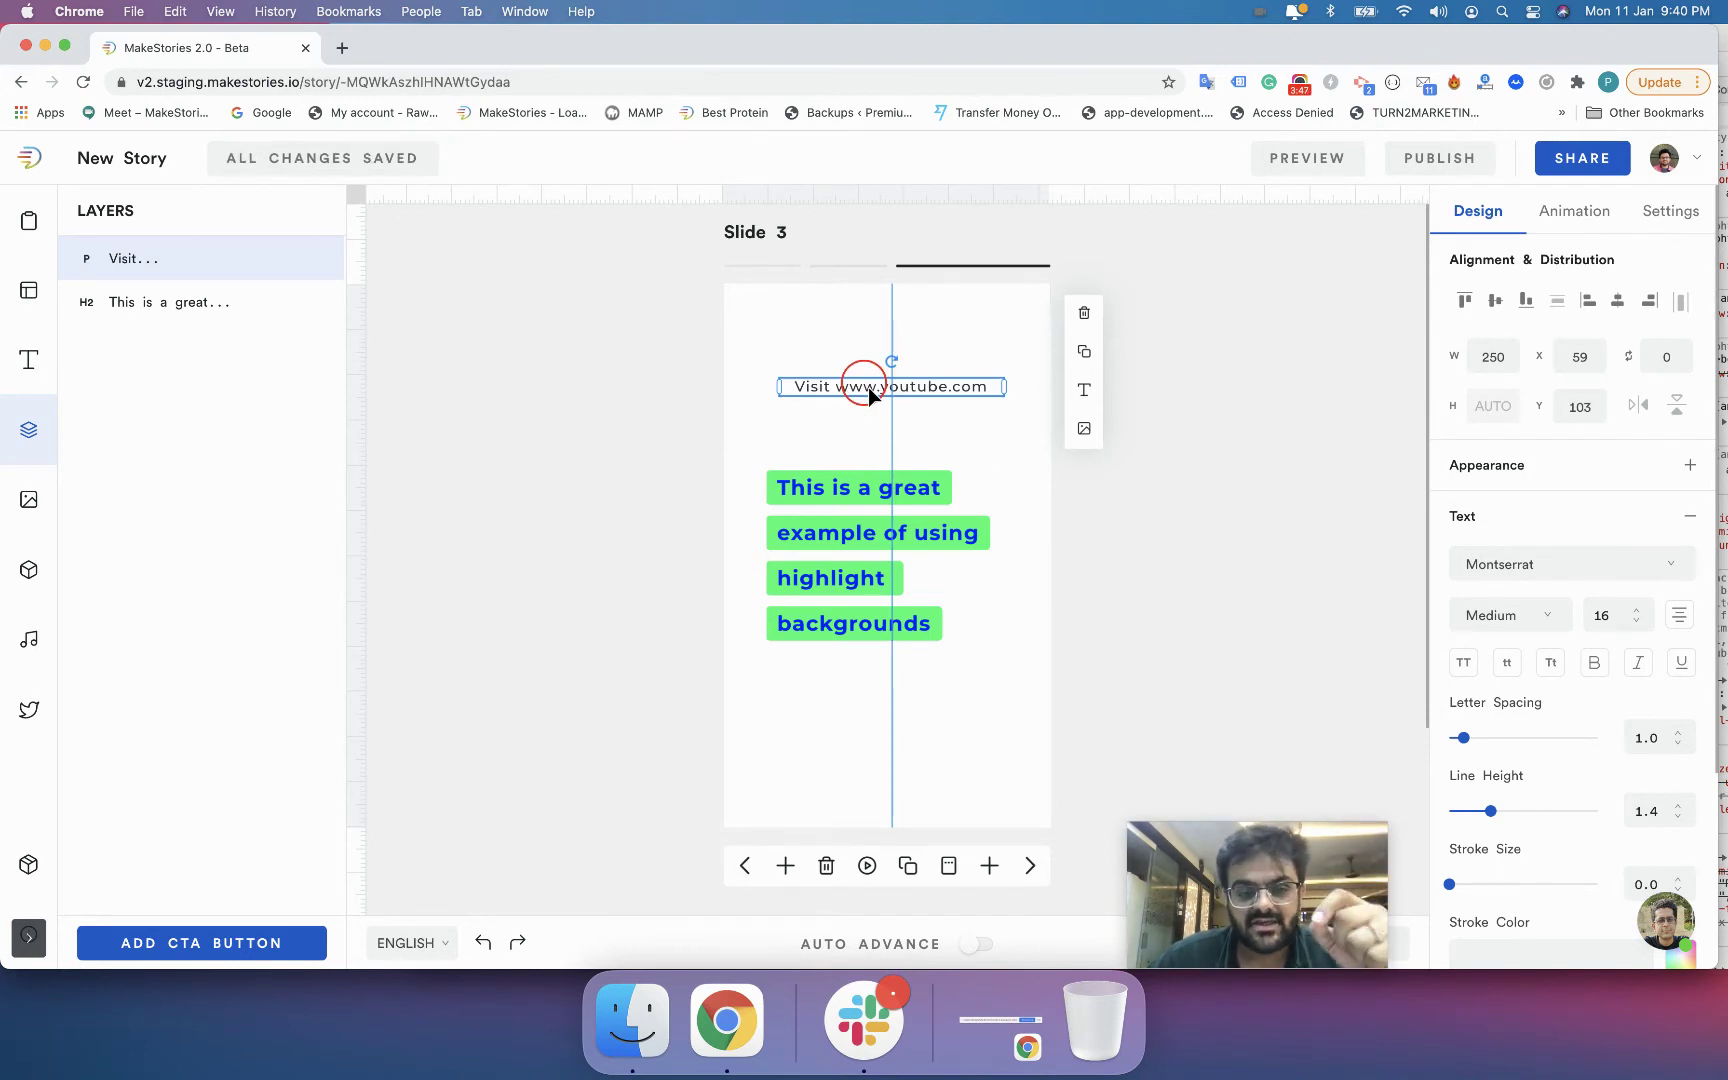
drag(868, 387, 868, 386)
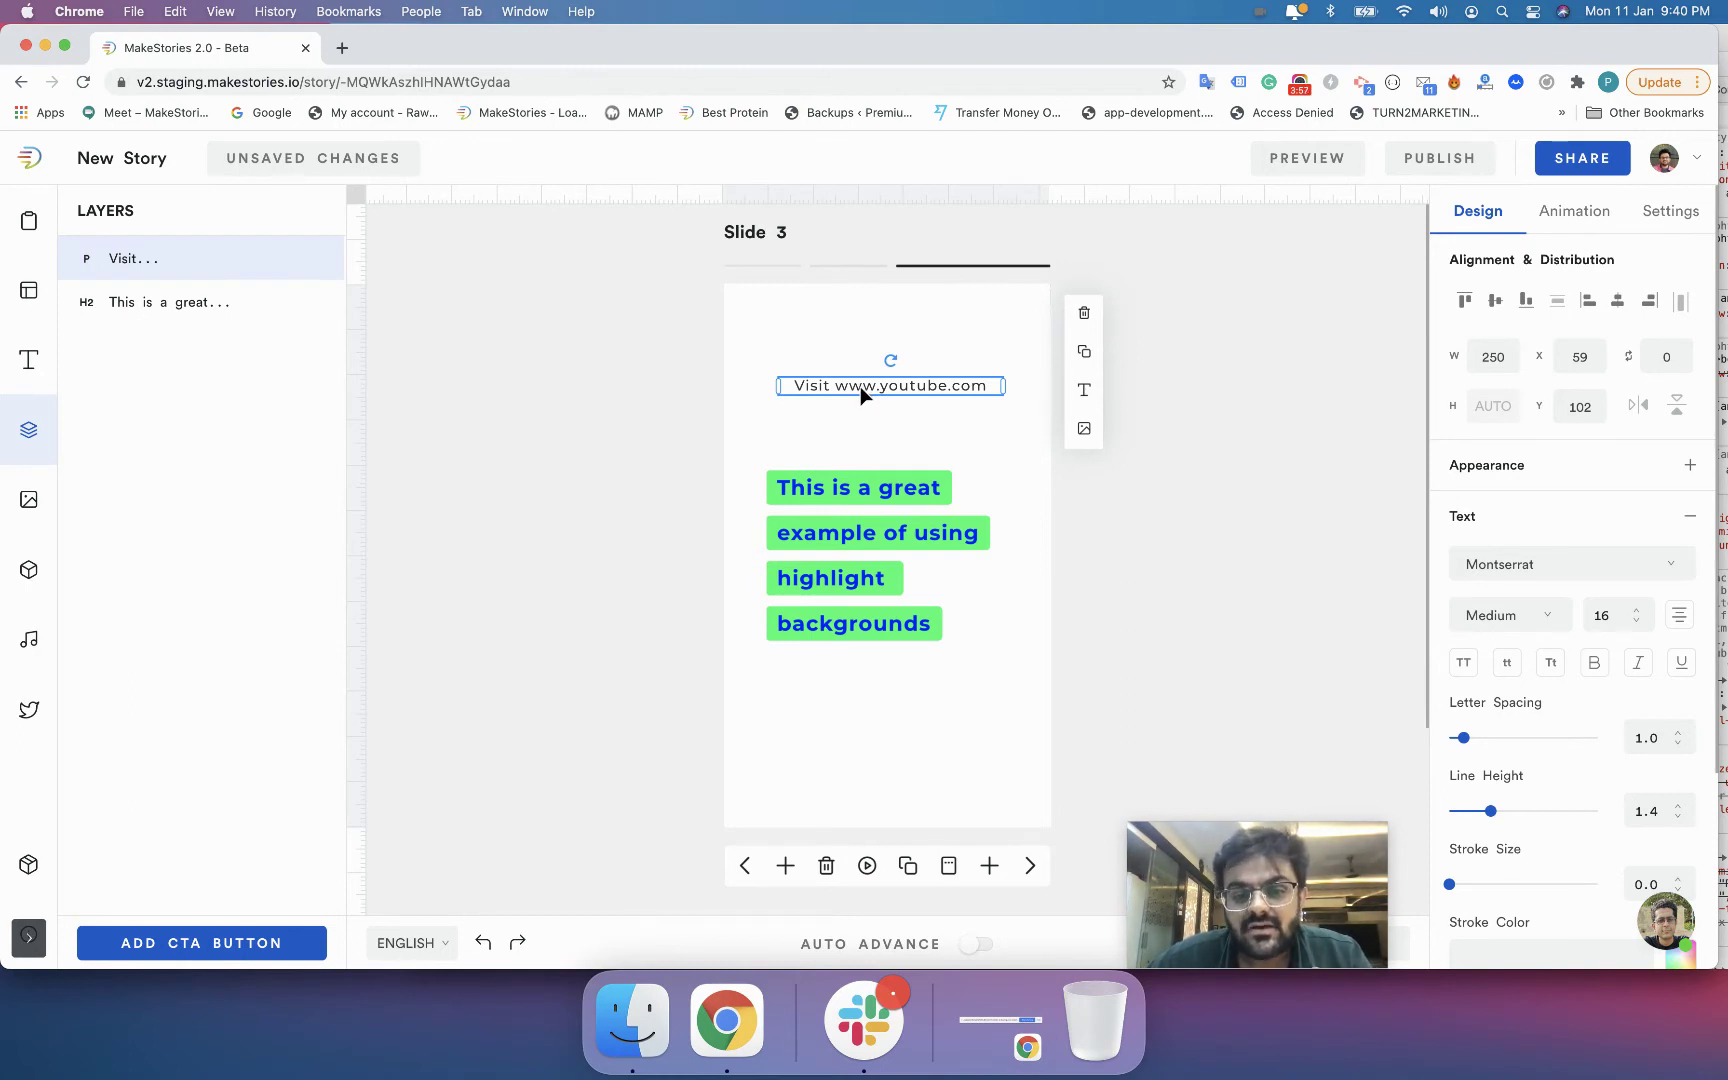
click(912, 406)
click(913, 395)
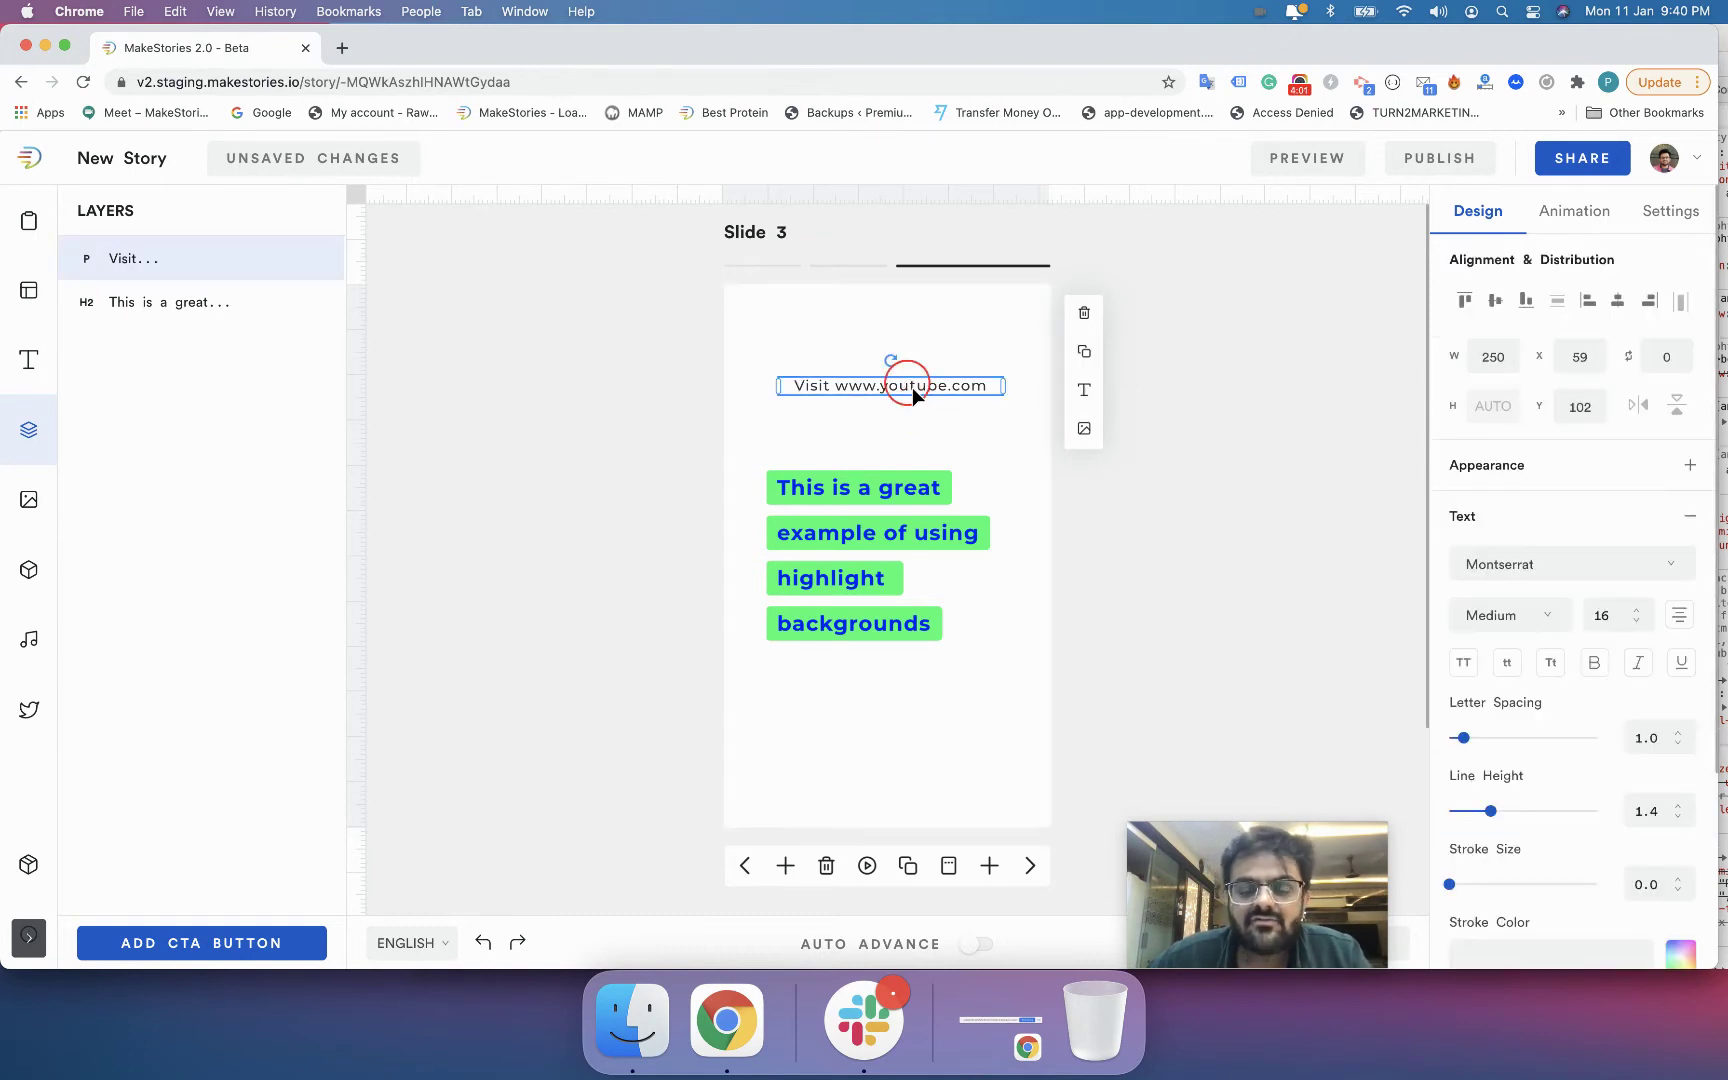
mouse_move(913, 390)
mouse_down()
mouse_move(930, 592)
mouse_move(915, 795)
mouse_move(913, 380)
mouse_up()
click(1495, 517)
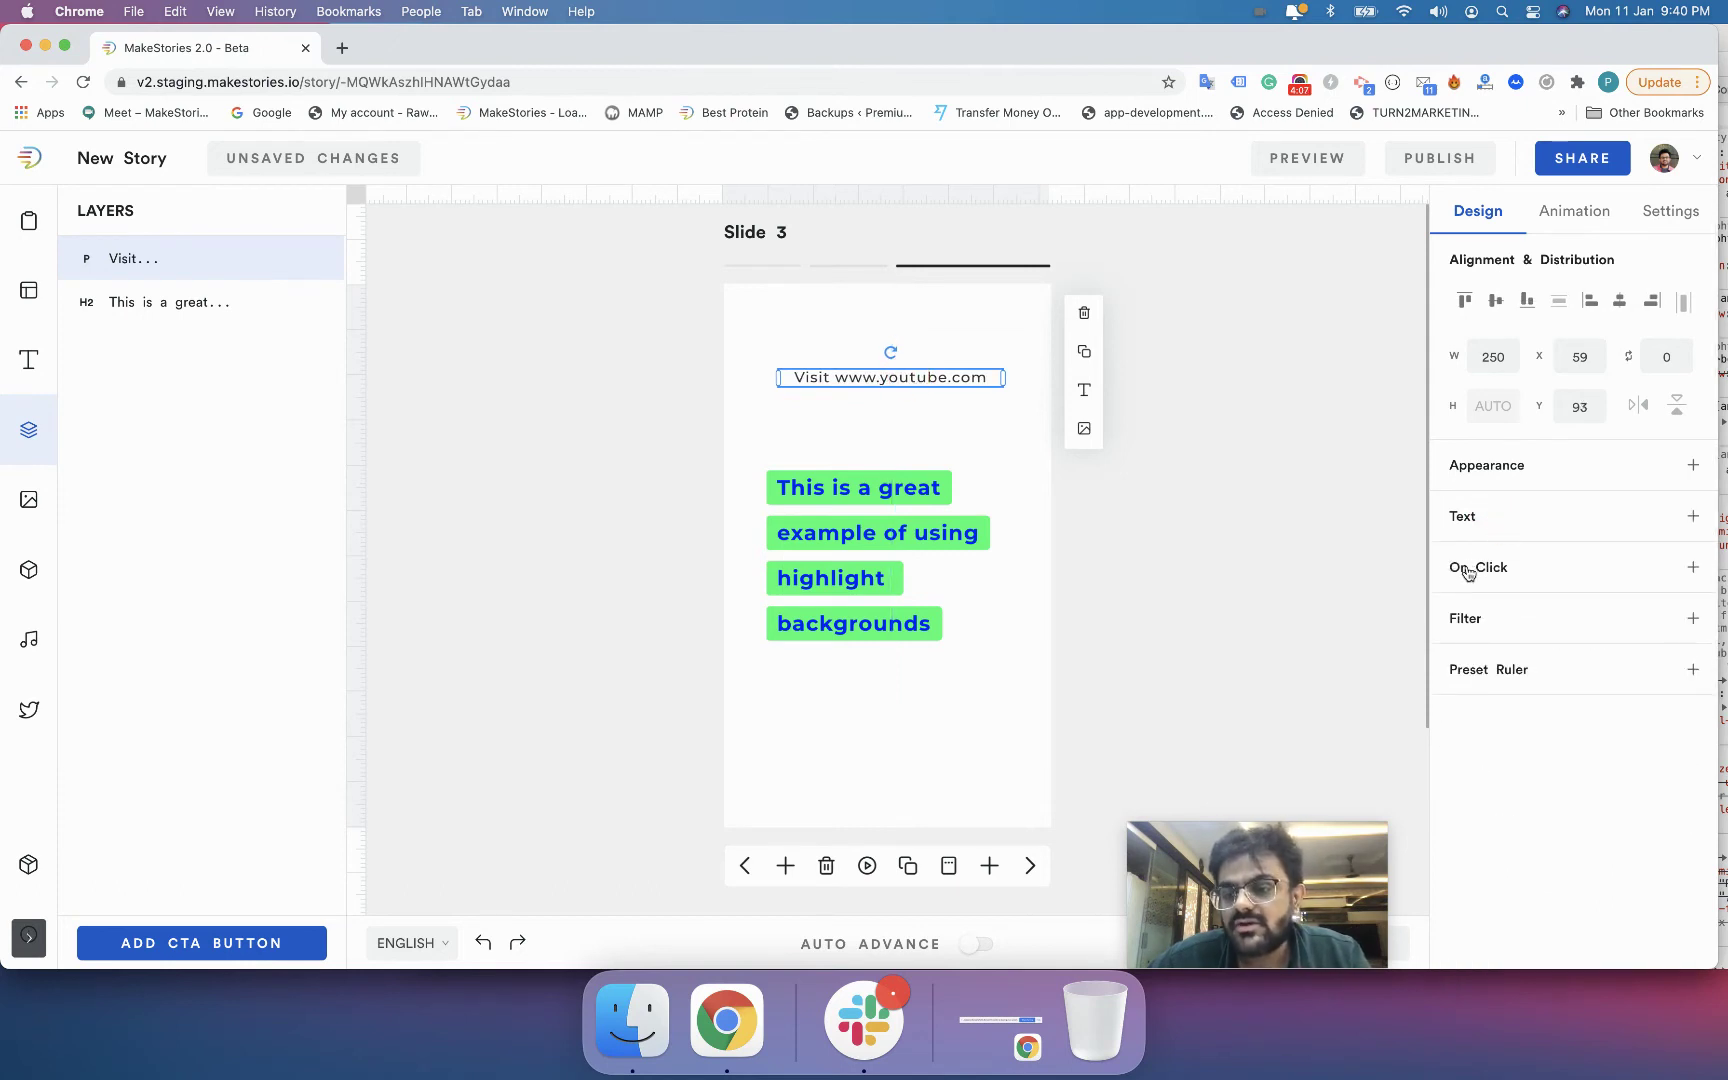
click(1507, 572)
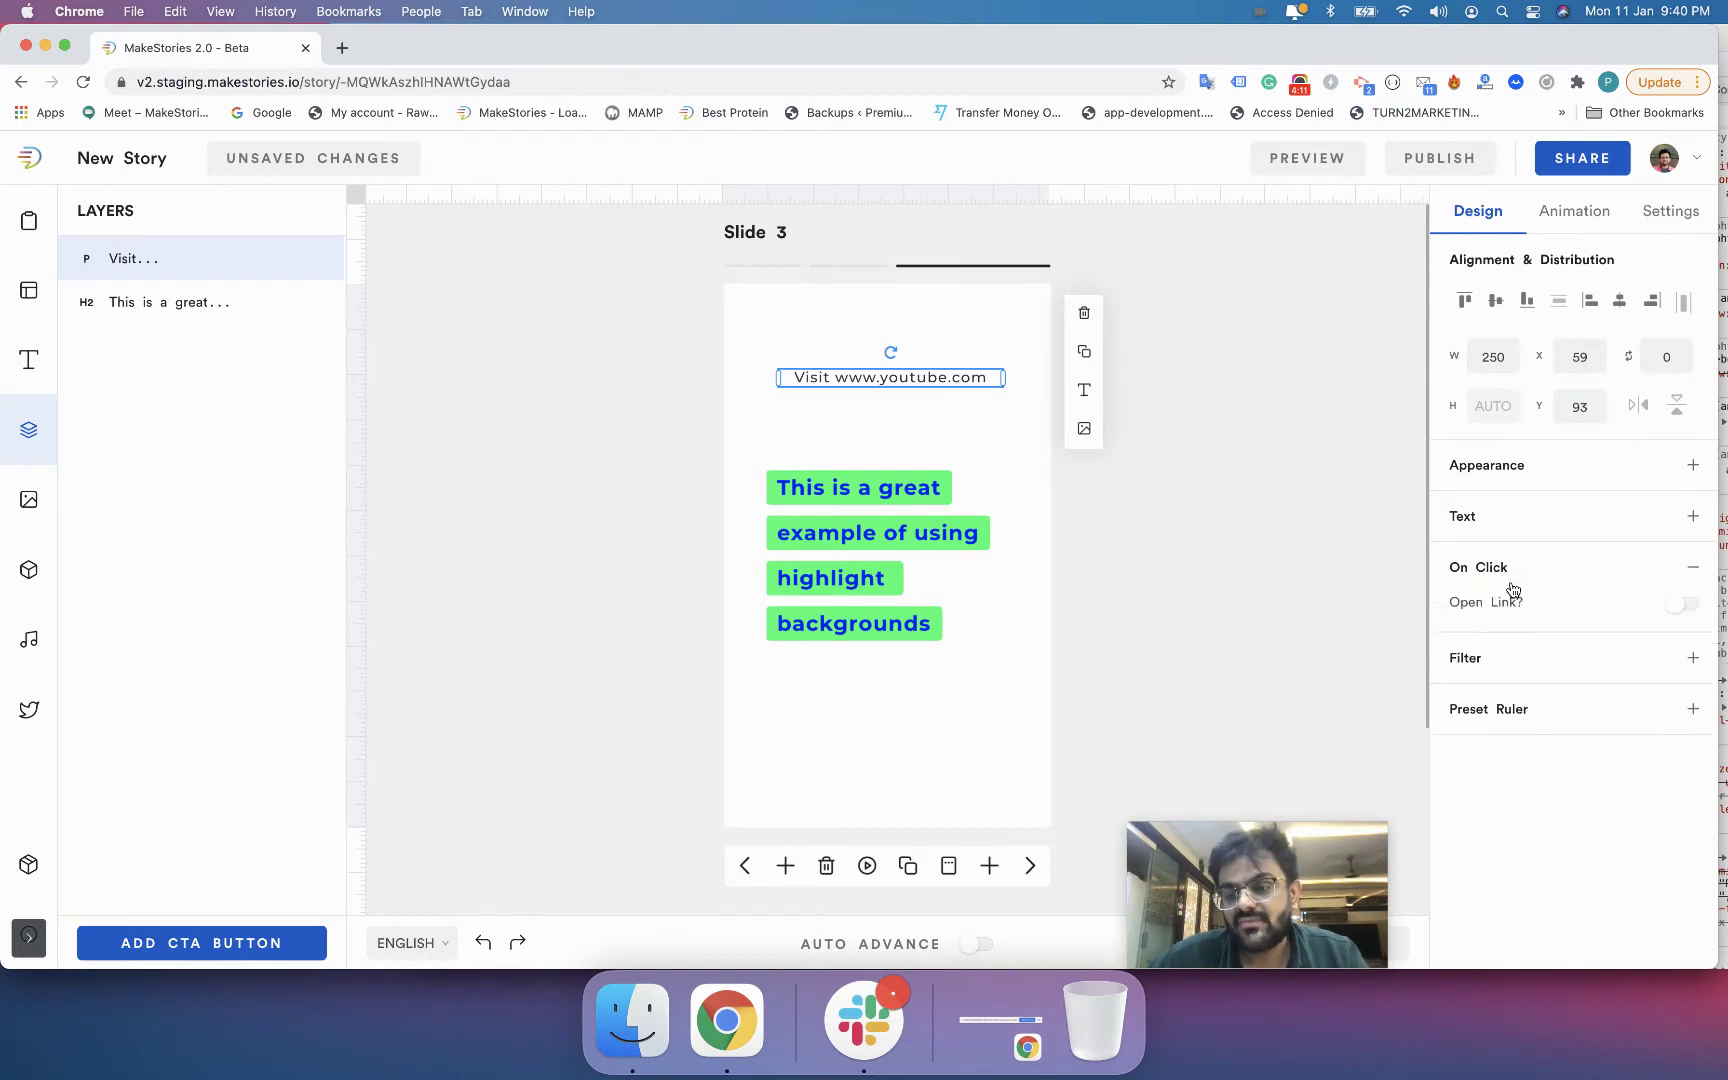
click(1680, 608)
click(1547, 651)
text(htt)
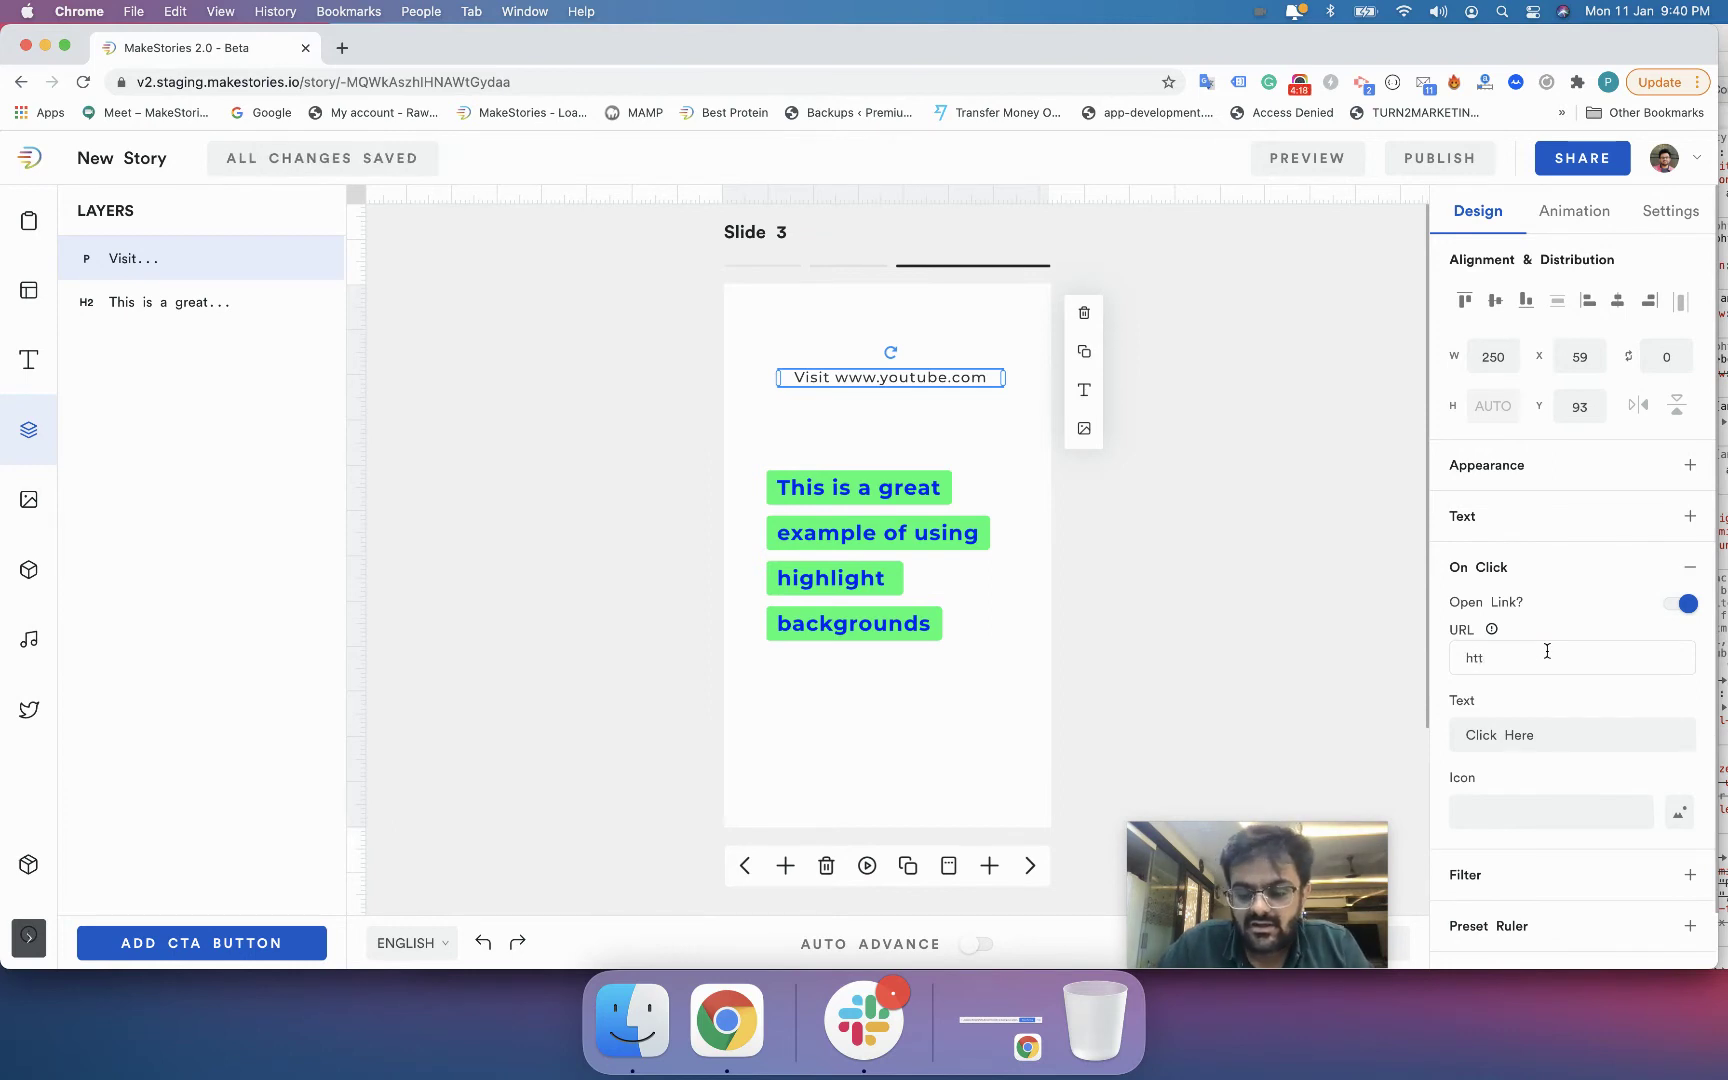
text(ps://)
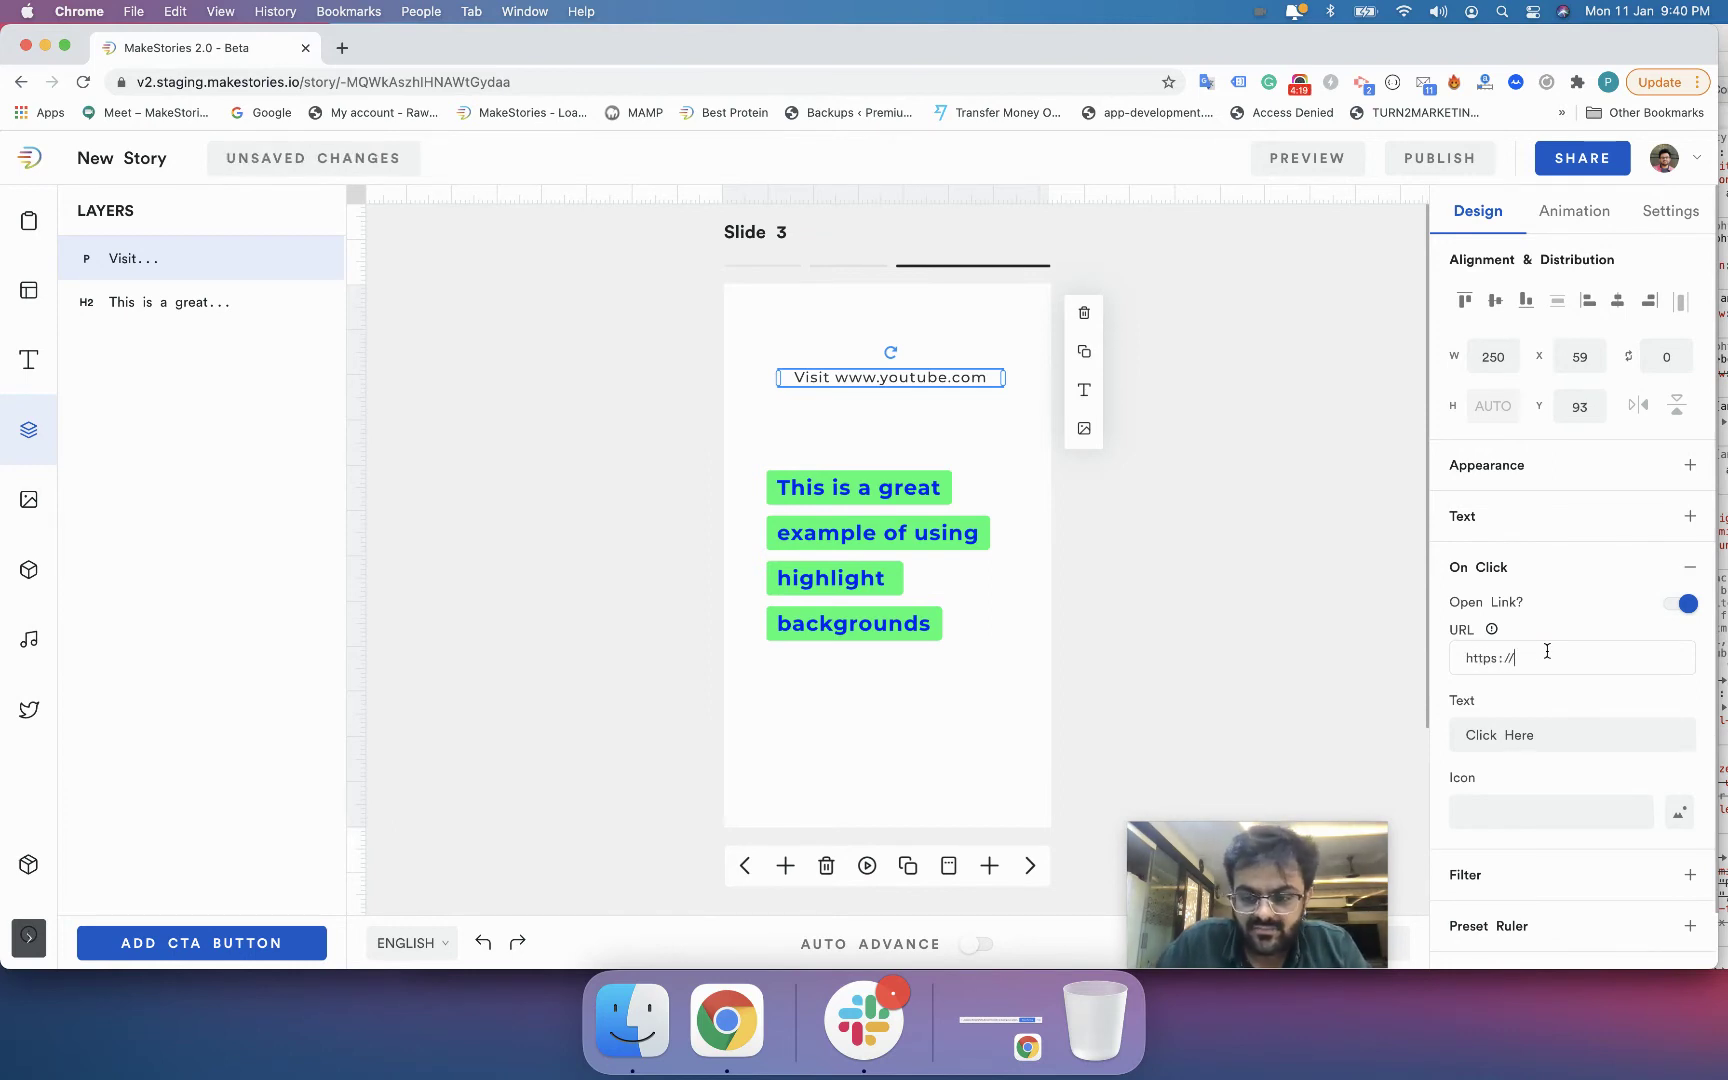
text(youtube.com)
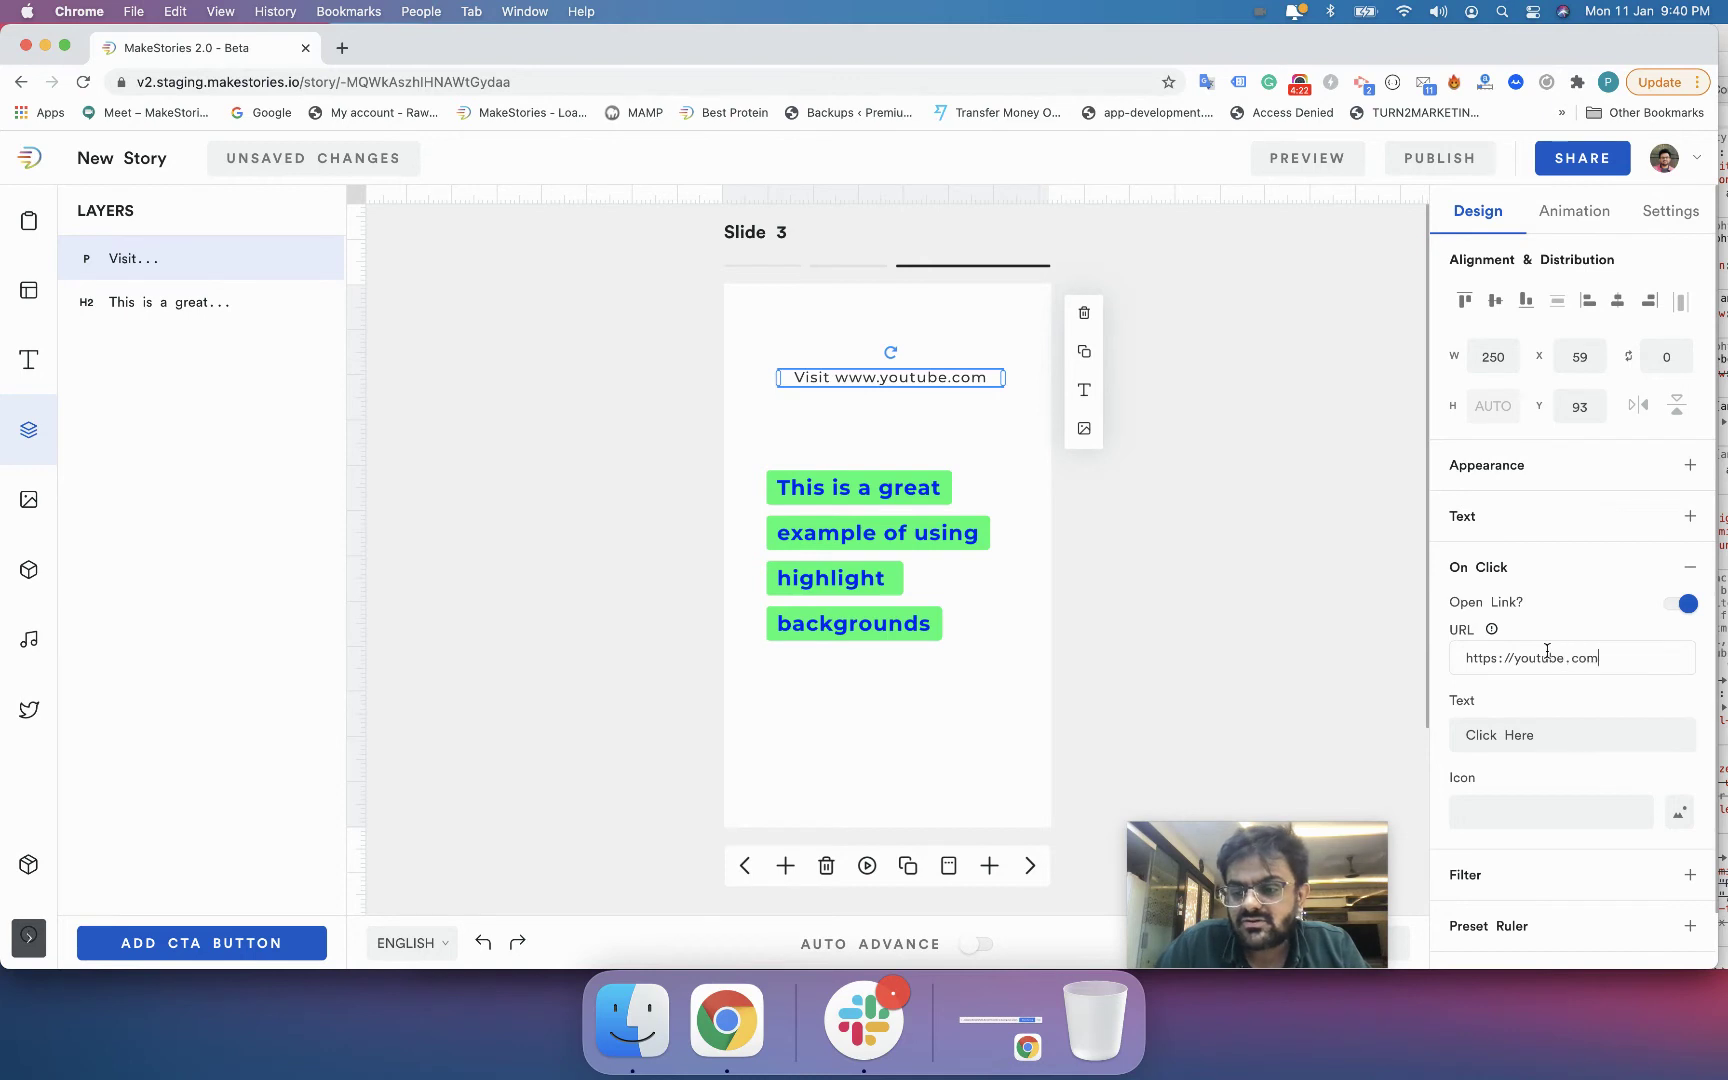
key(Tab)
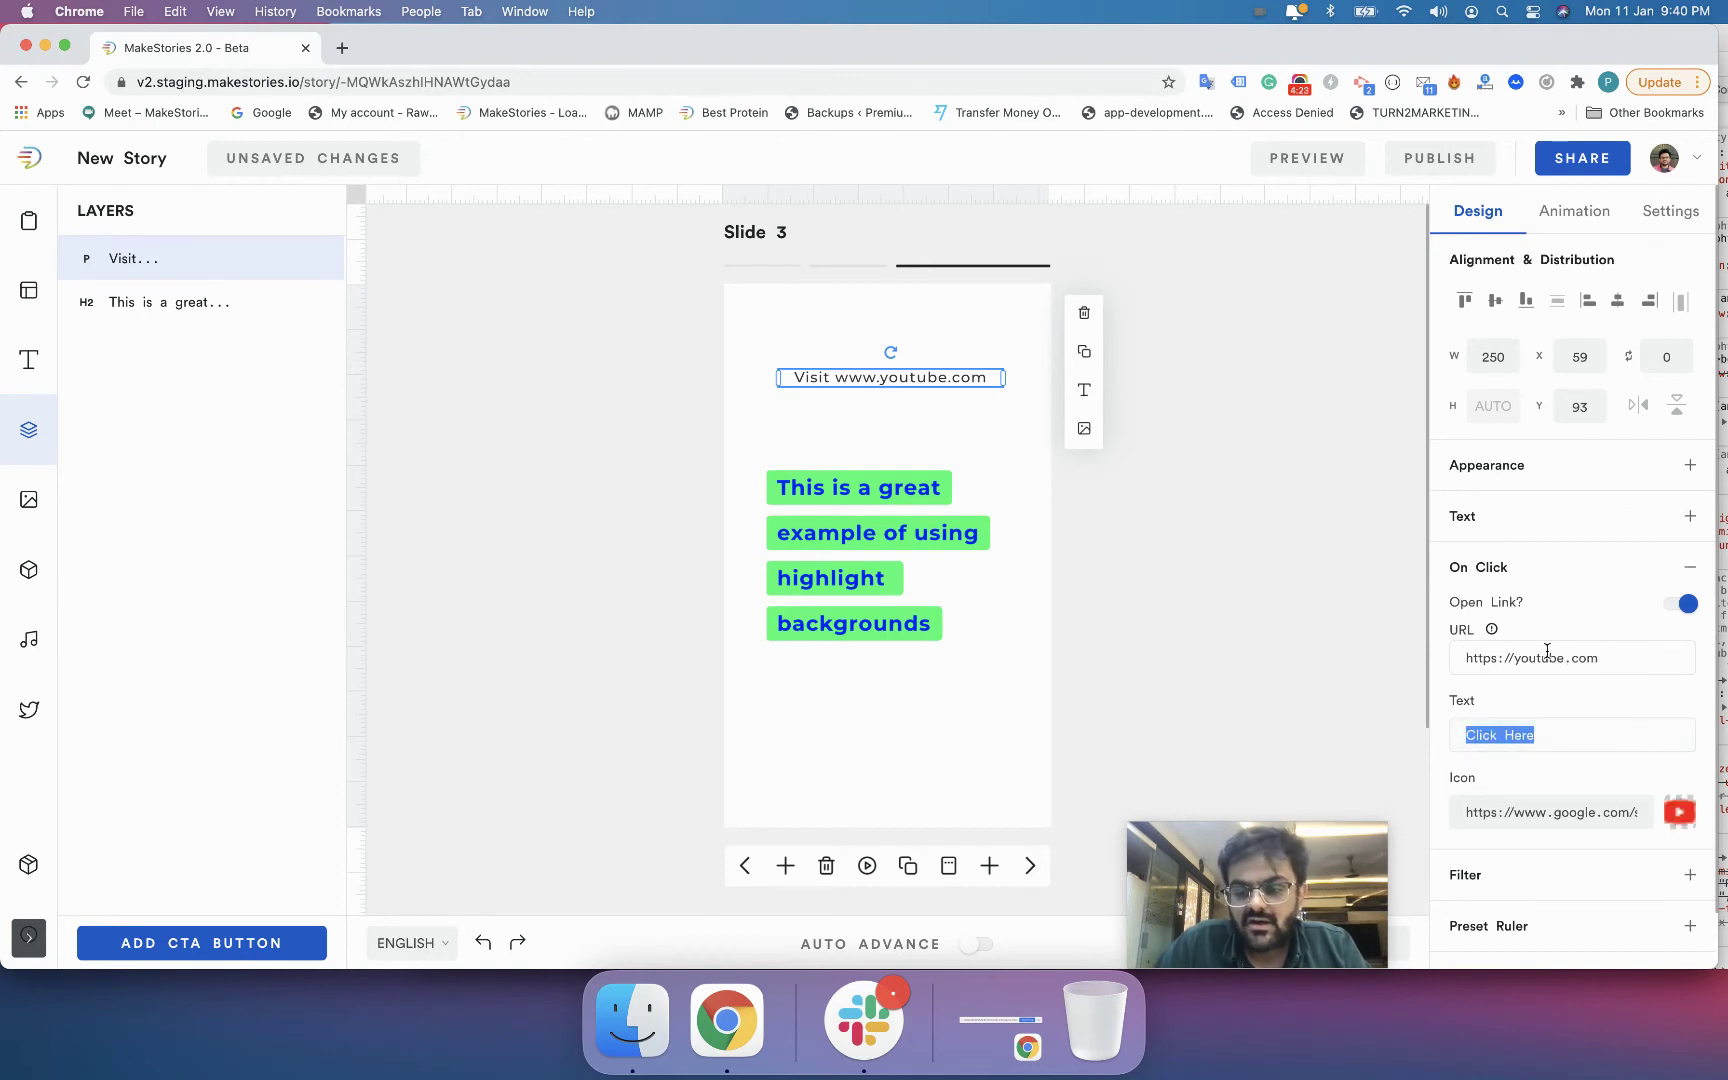
text(Visit You)
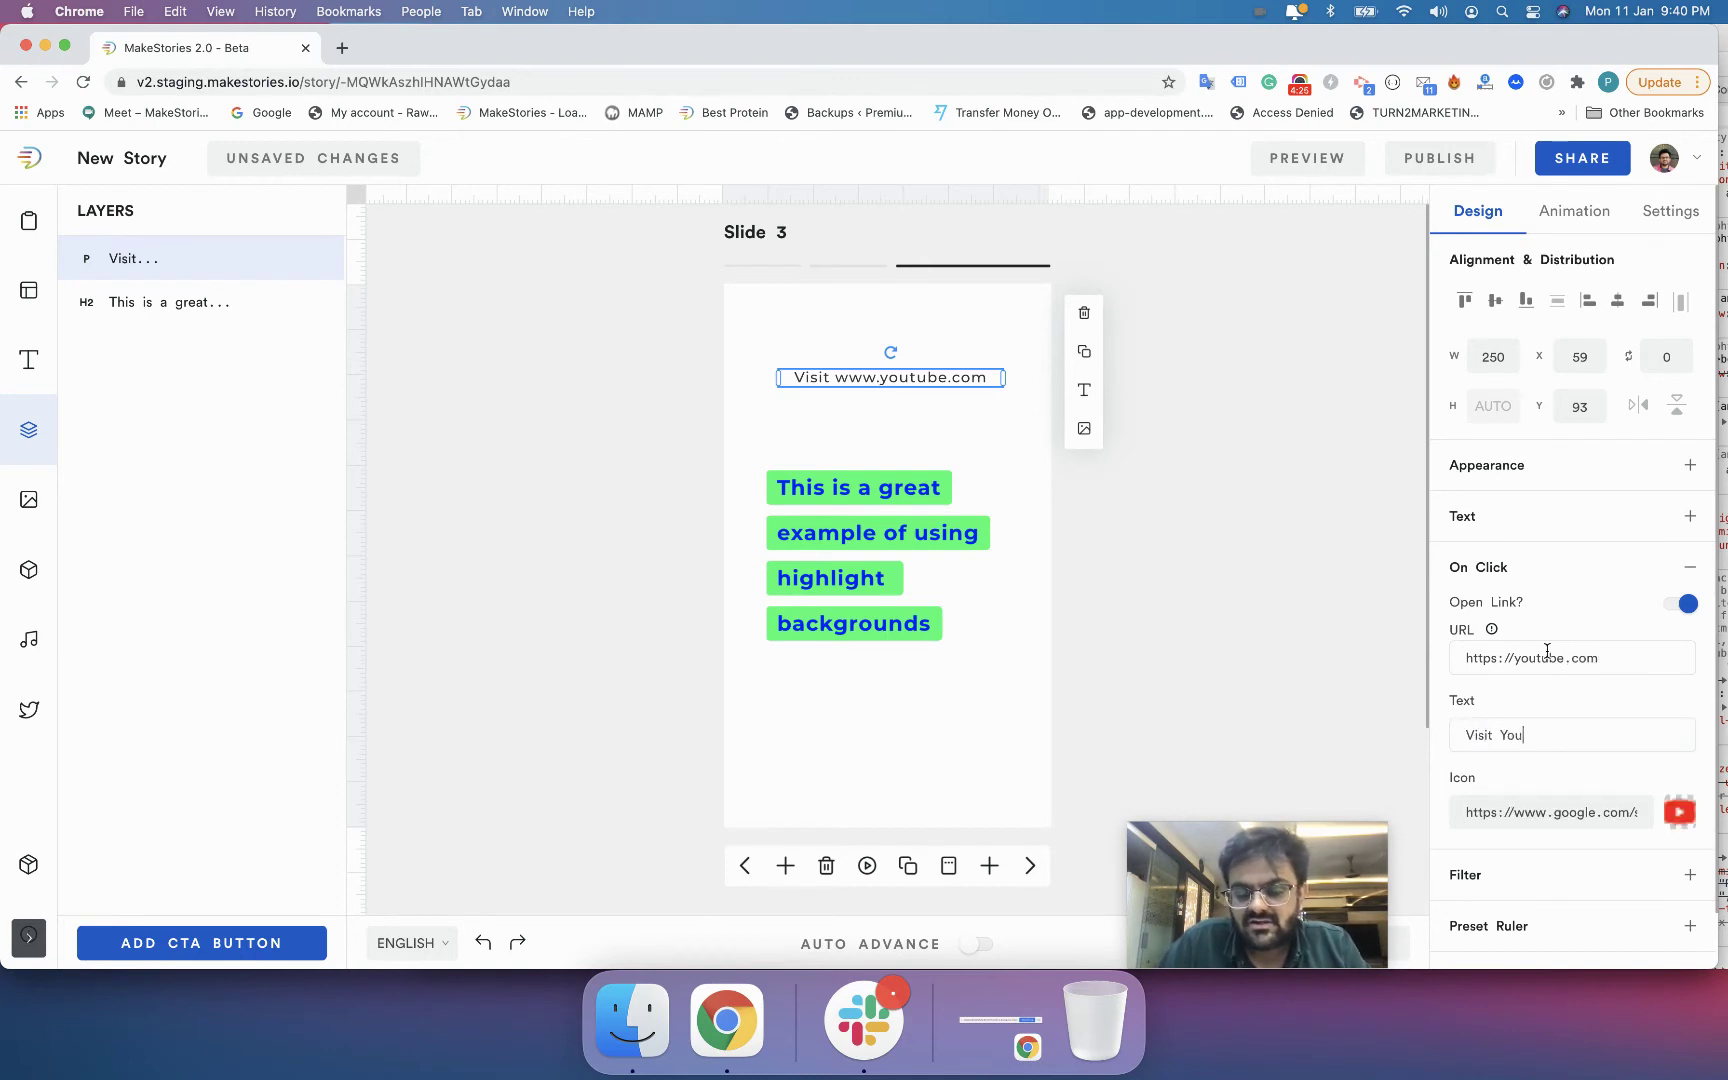
text(tube.com)
click(1263, 622)
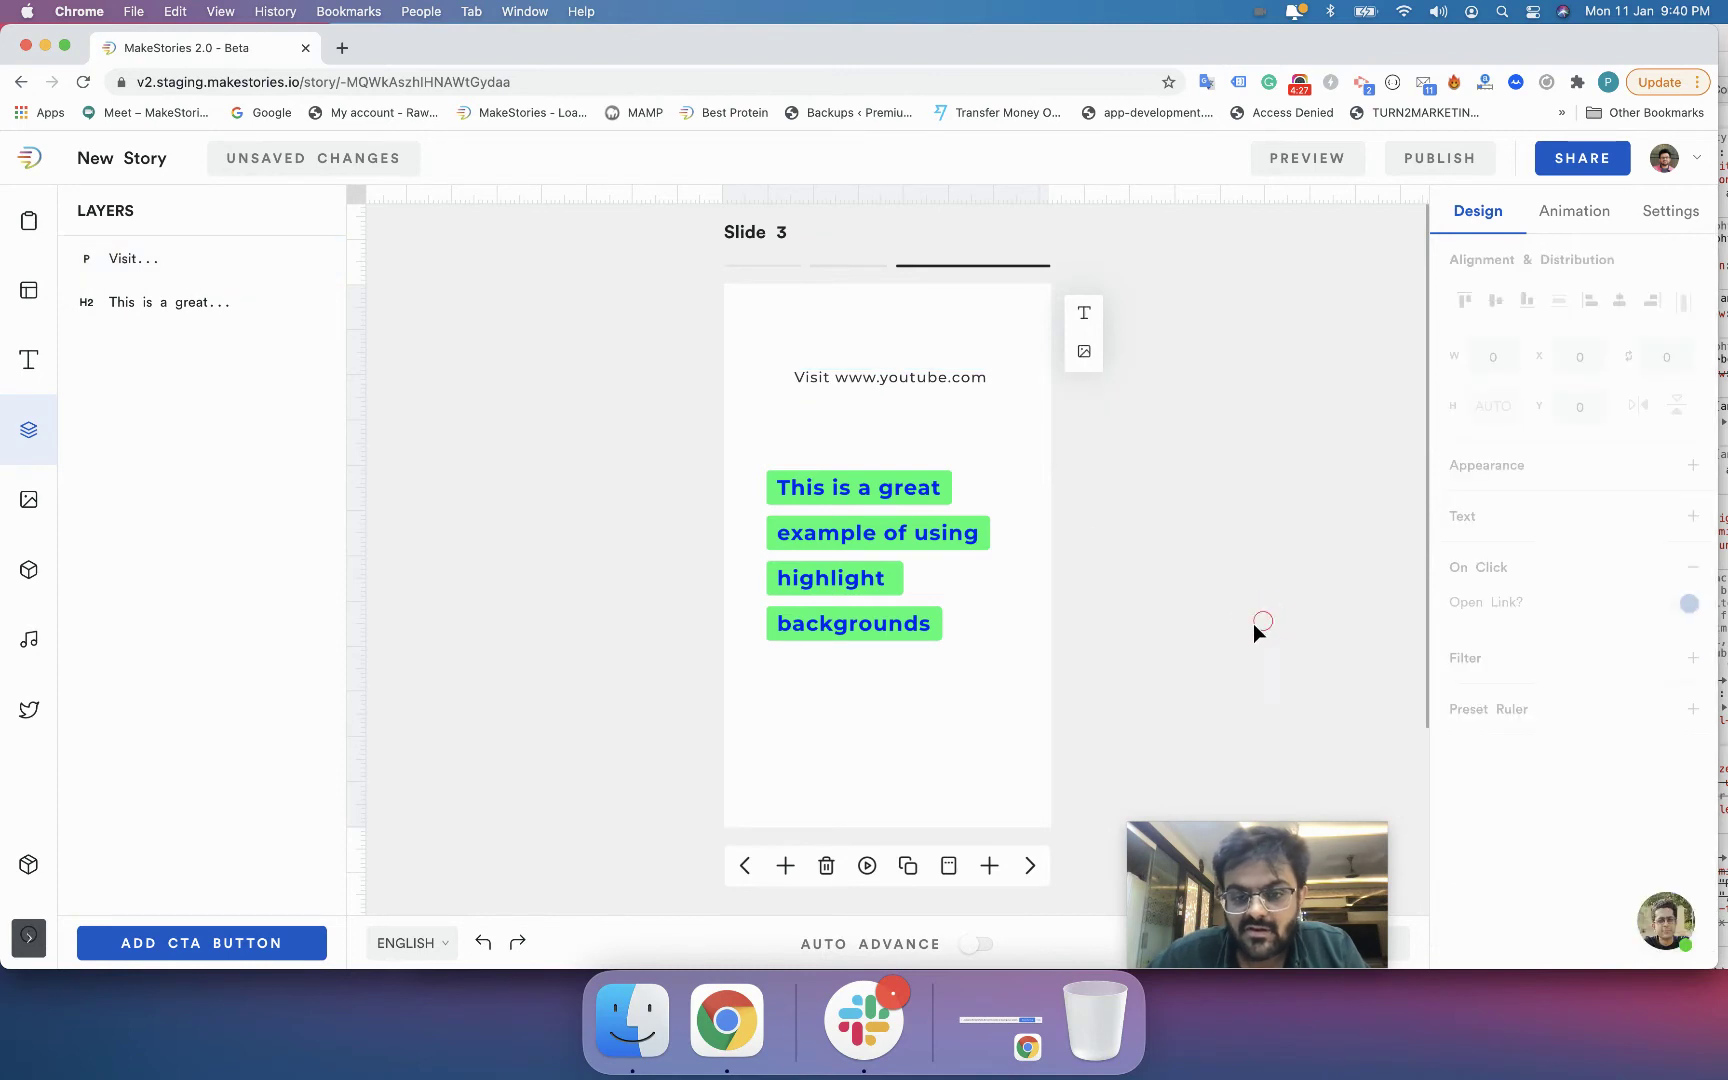
click(946, 392)
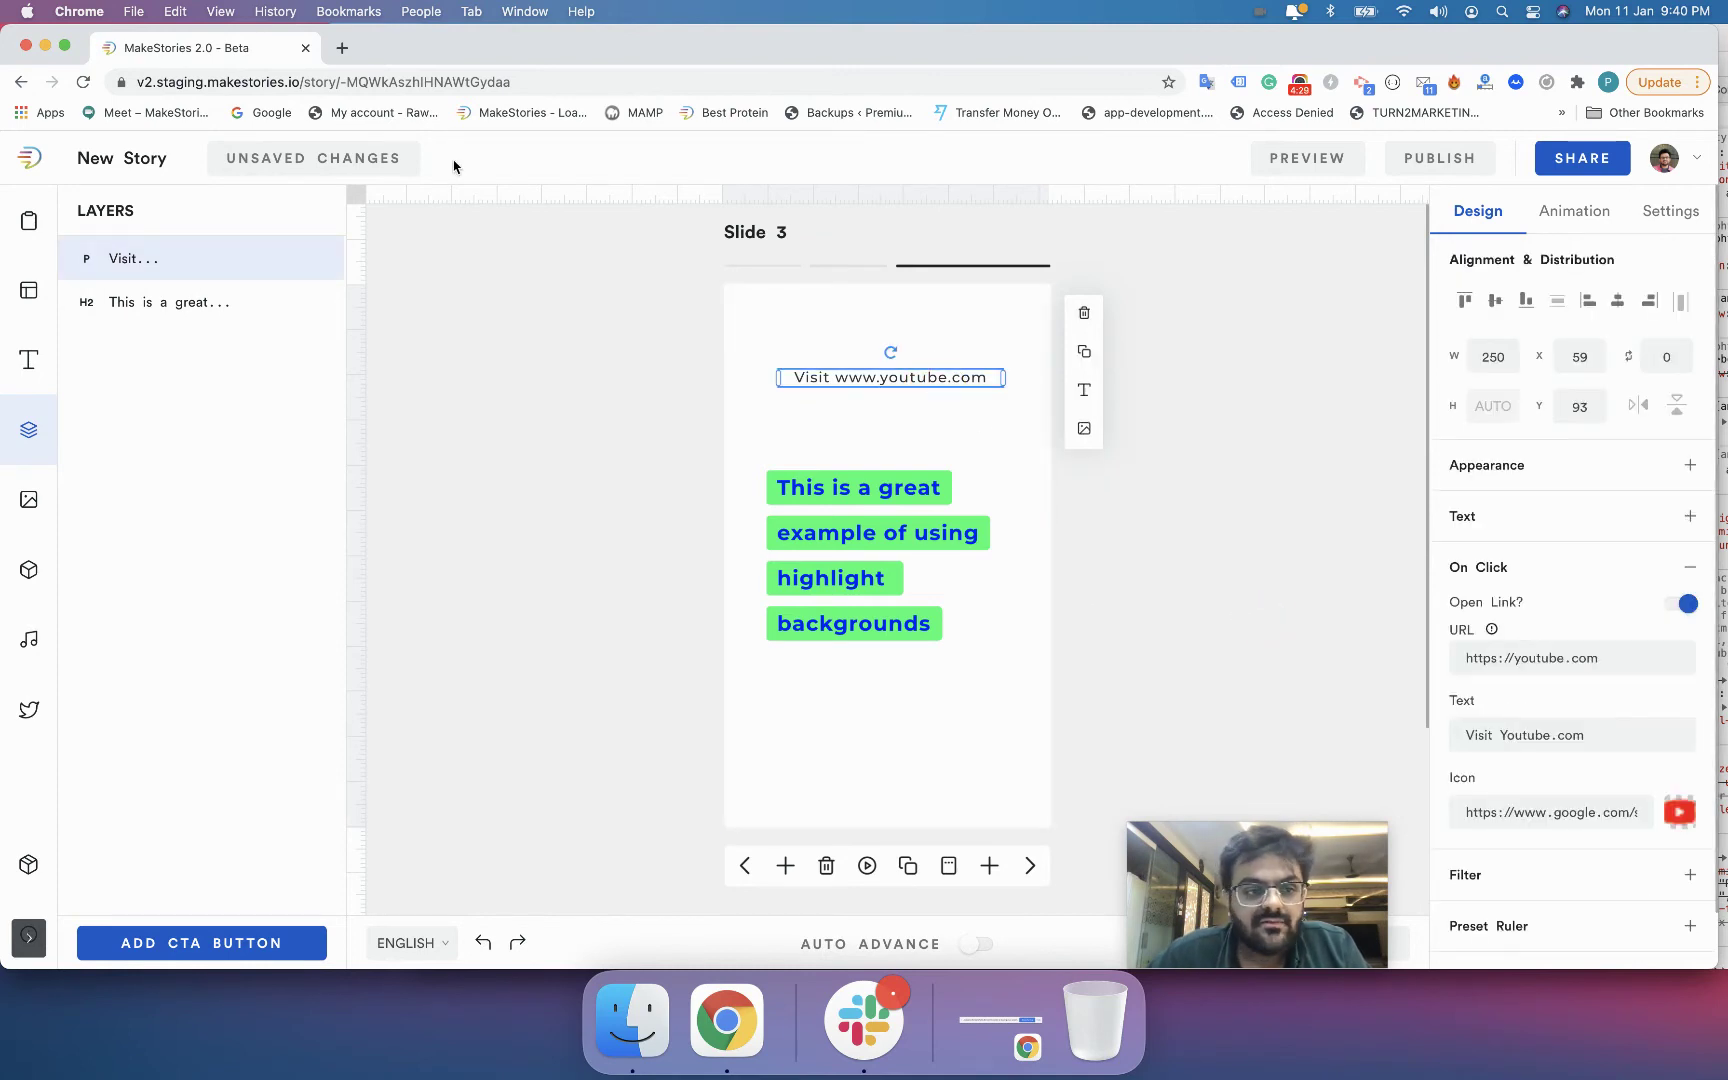
click(364, 170)
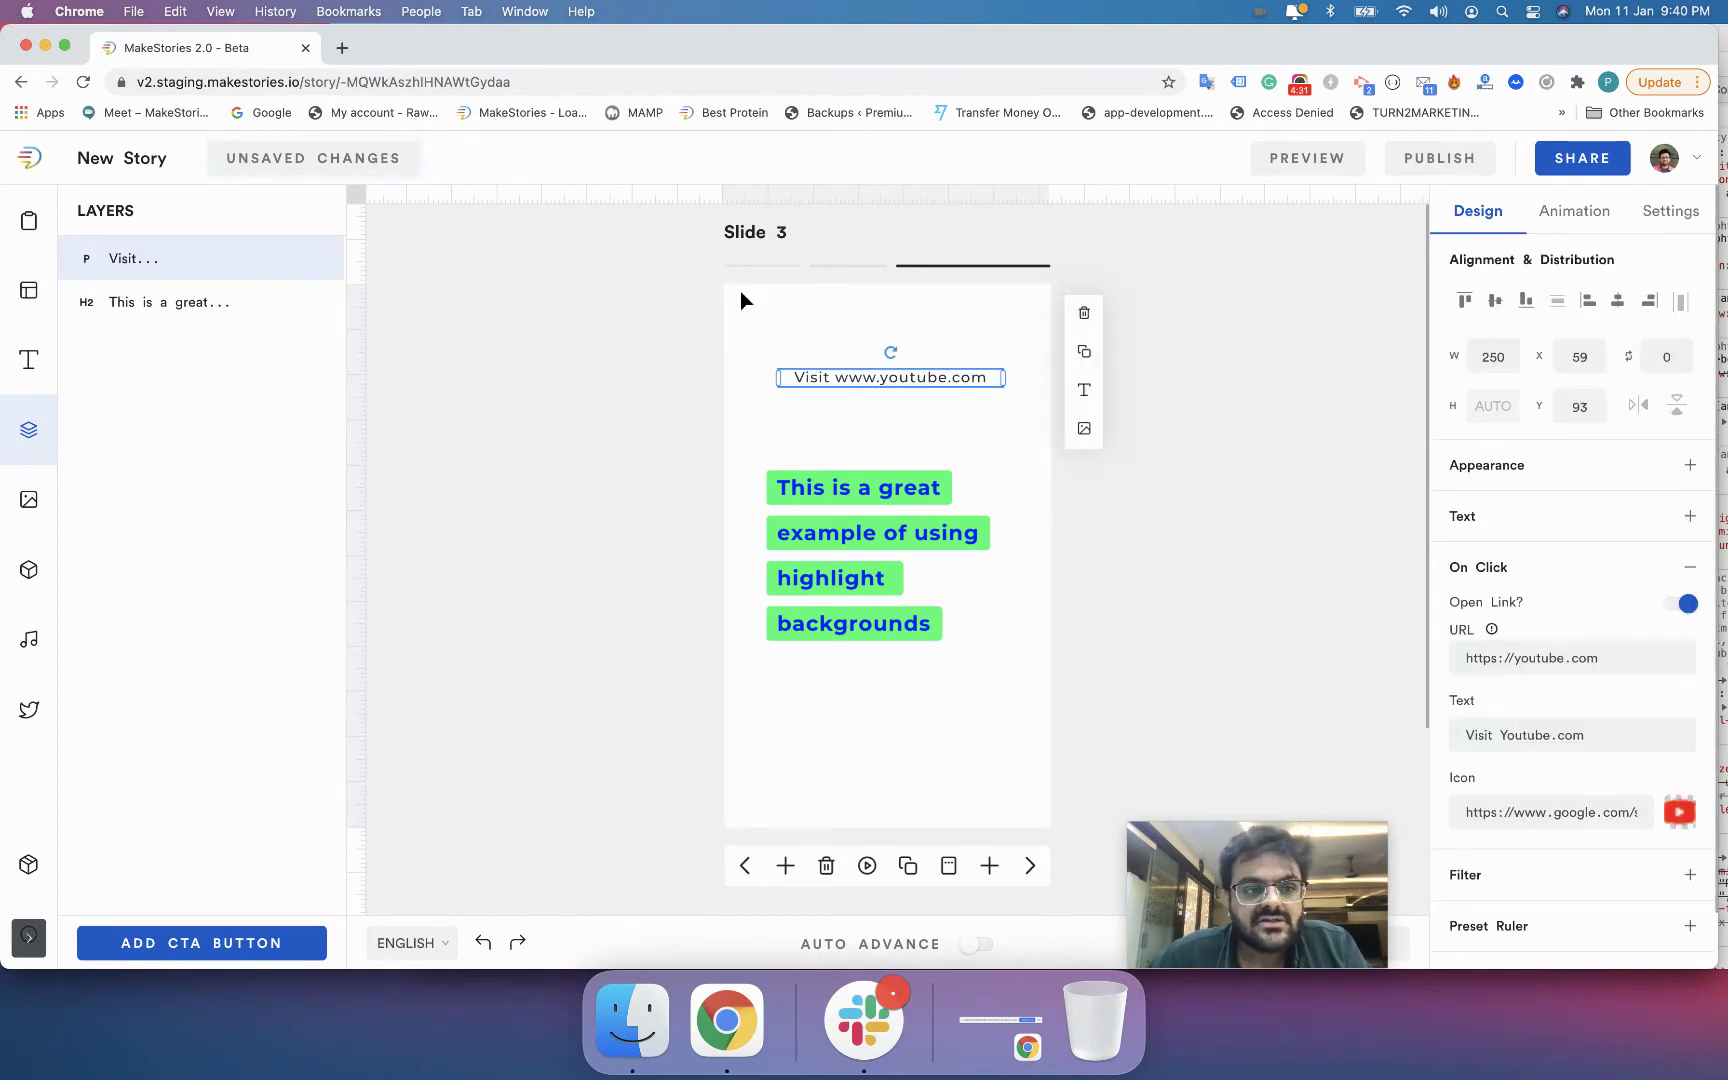
click(1297, 160)
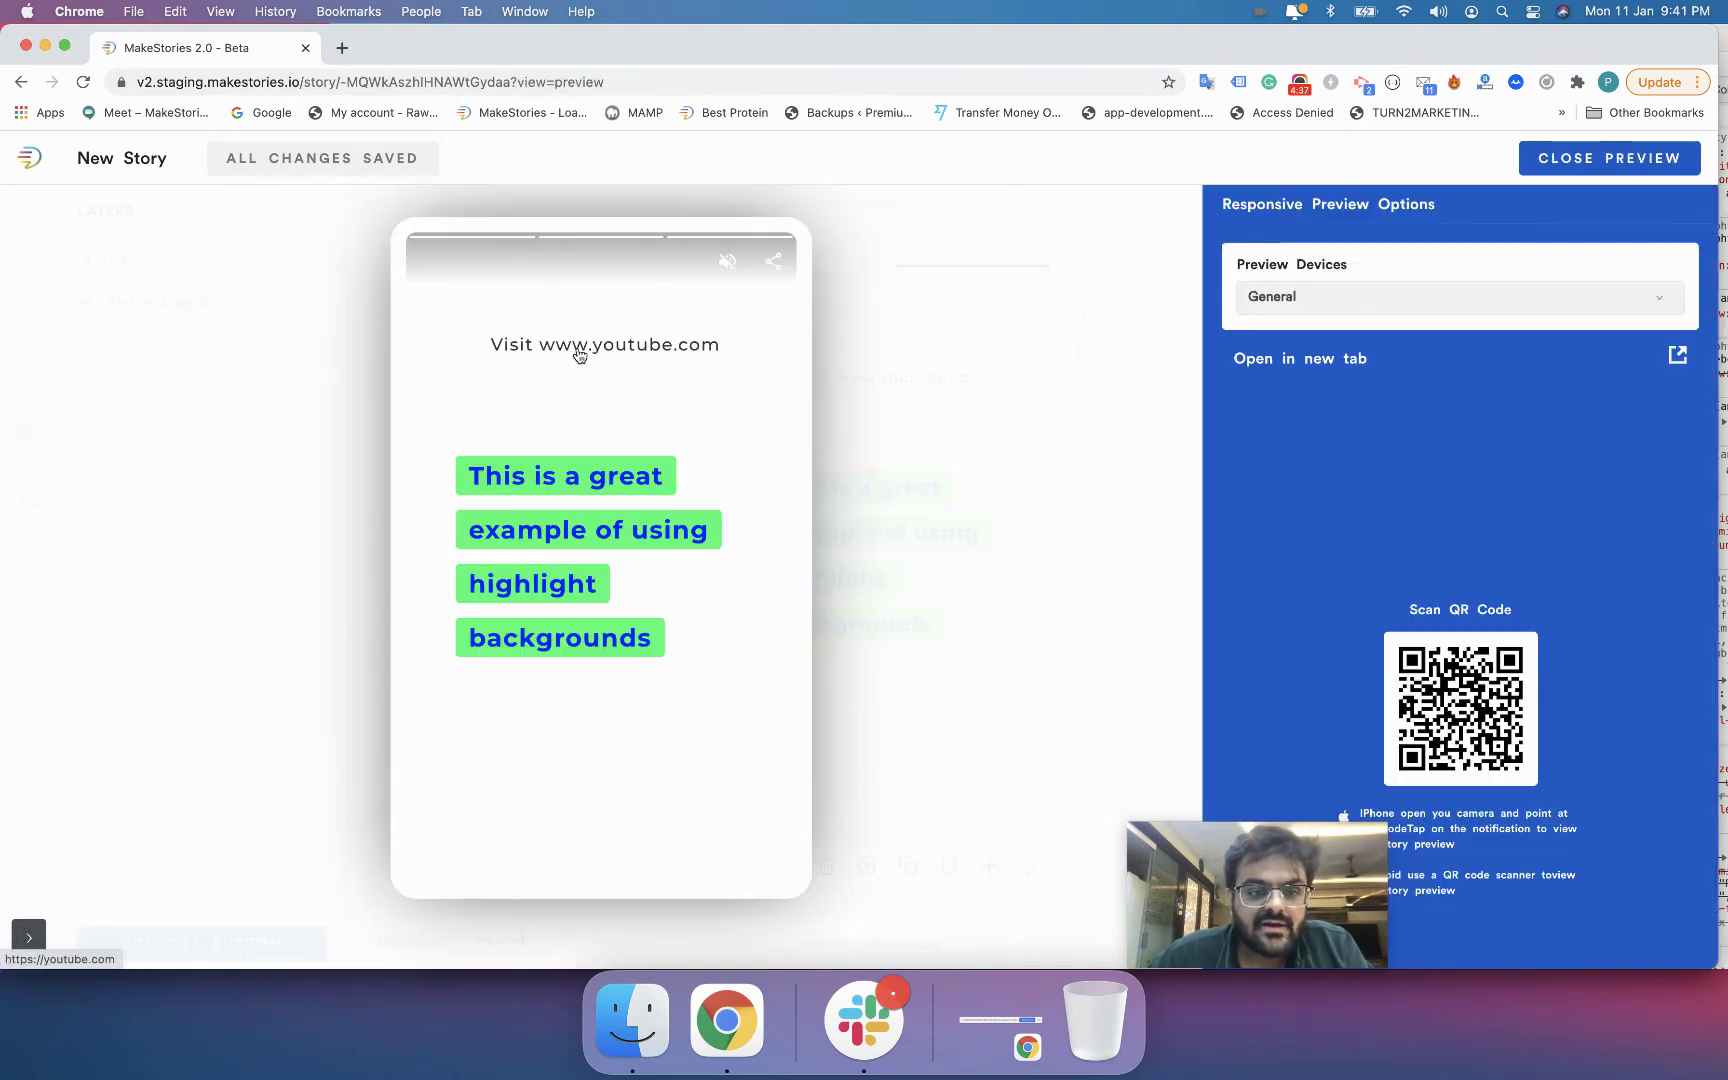
click(579, 369)
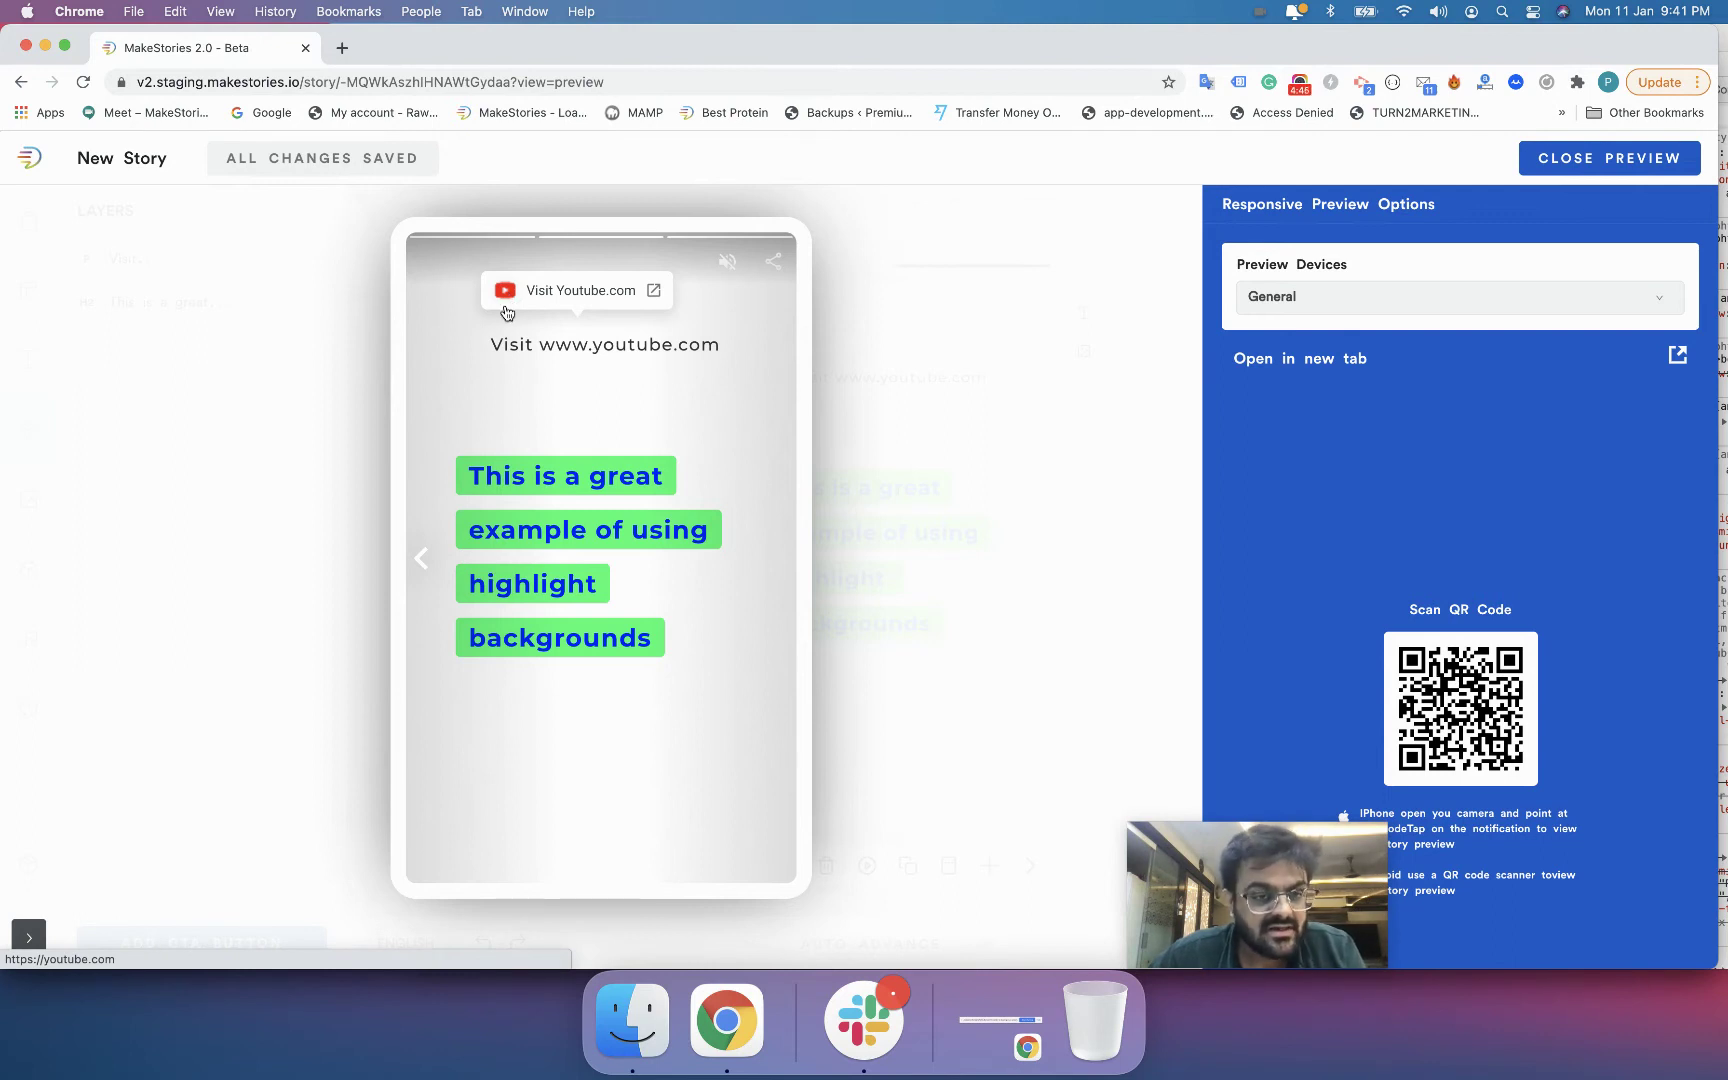
click(1568, 155)
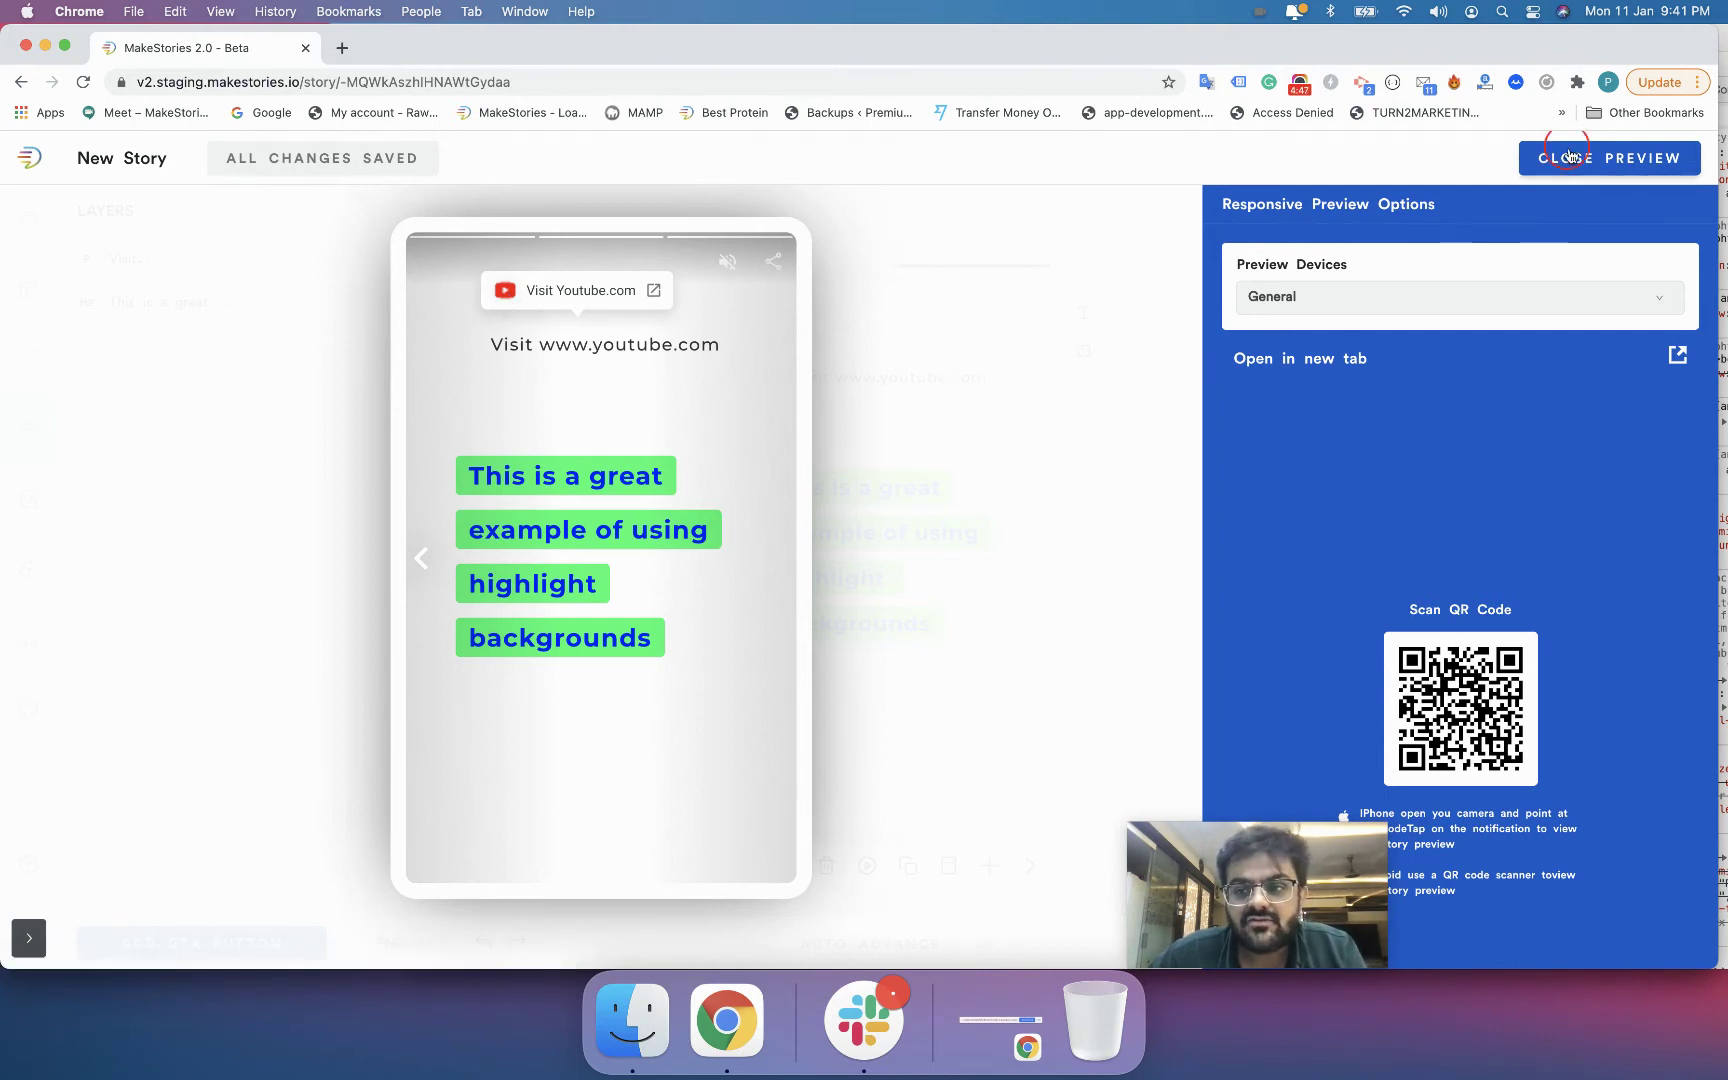
click(905, 383)
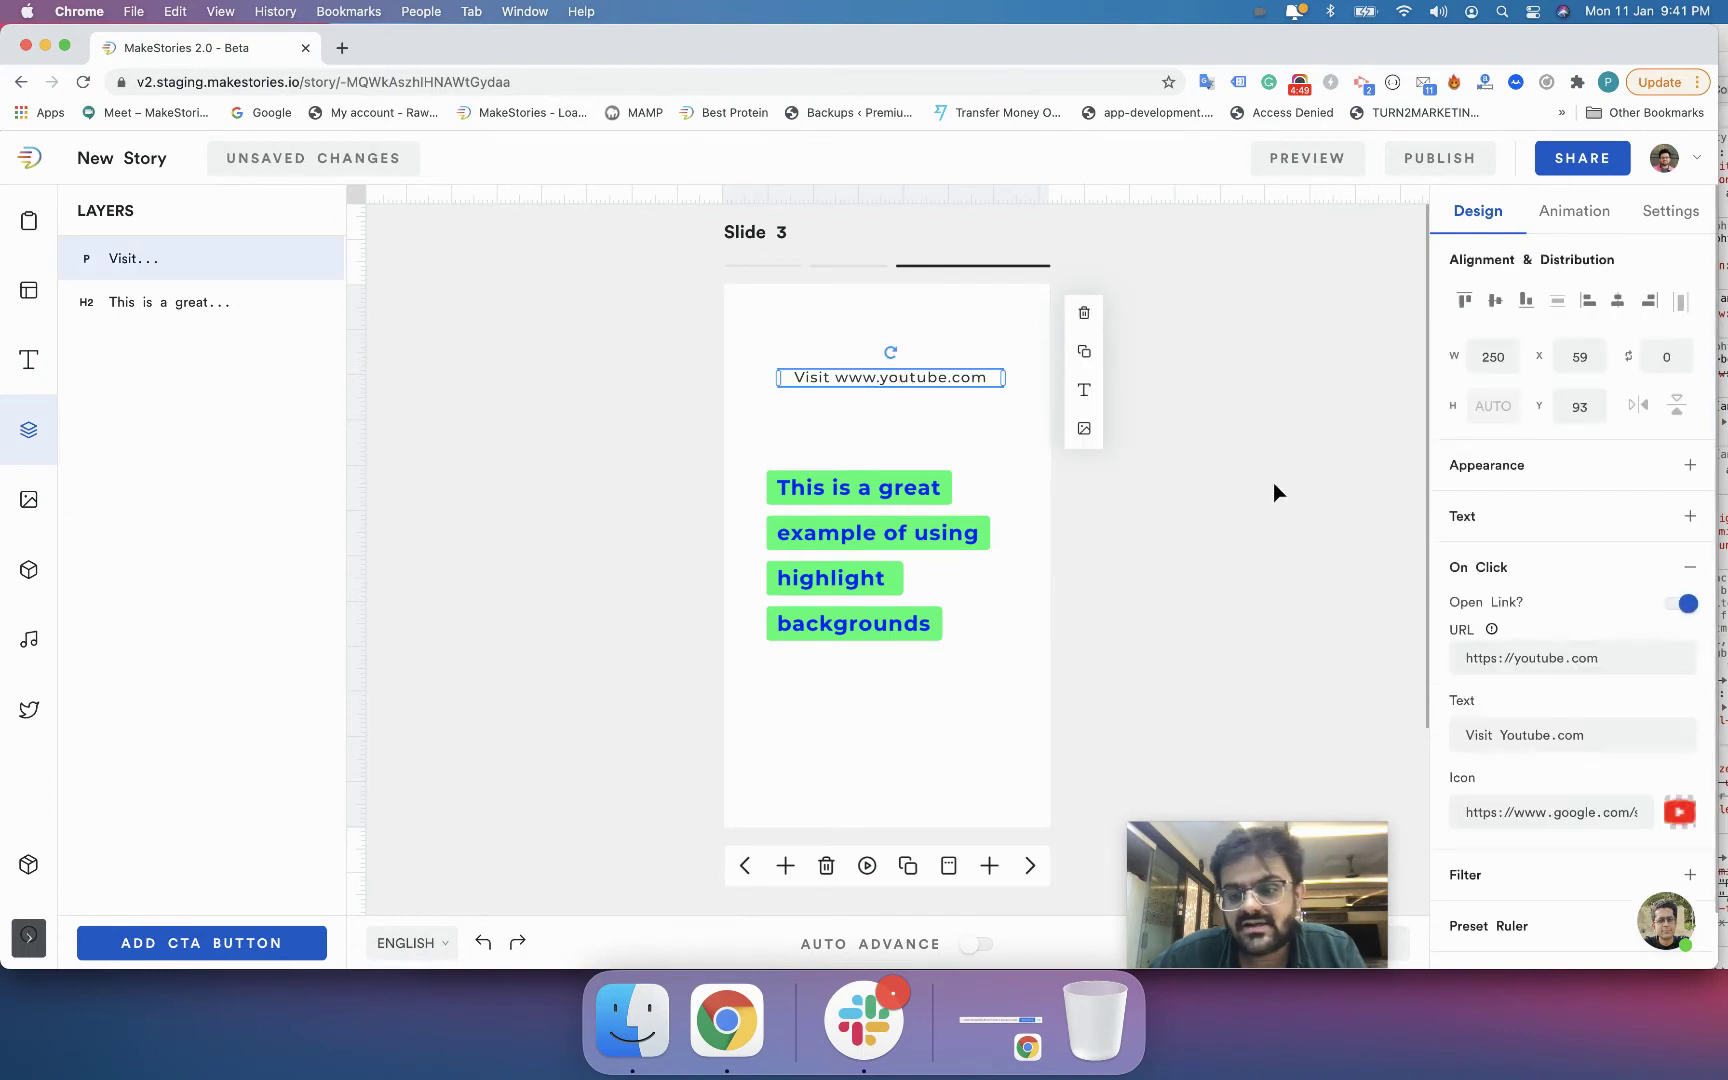
click(1684, 821)
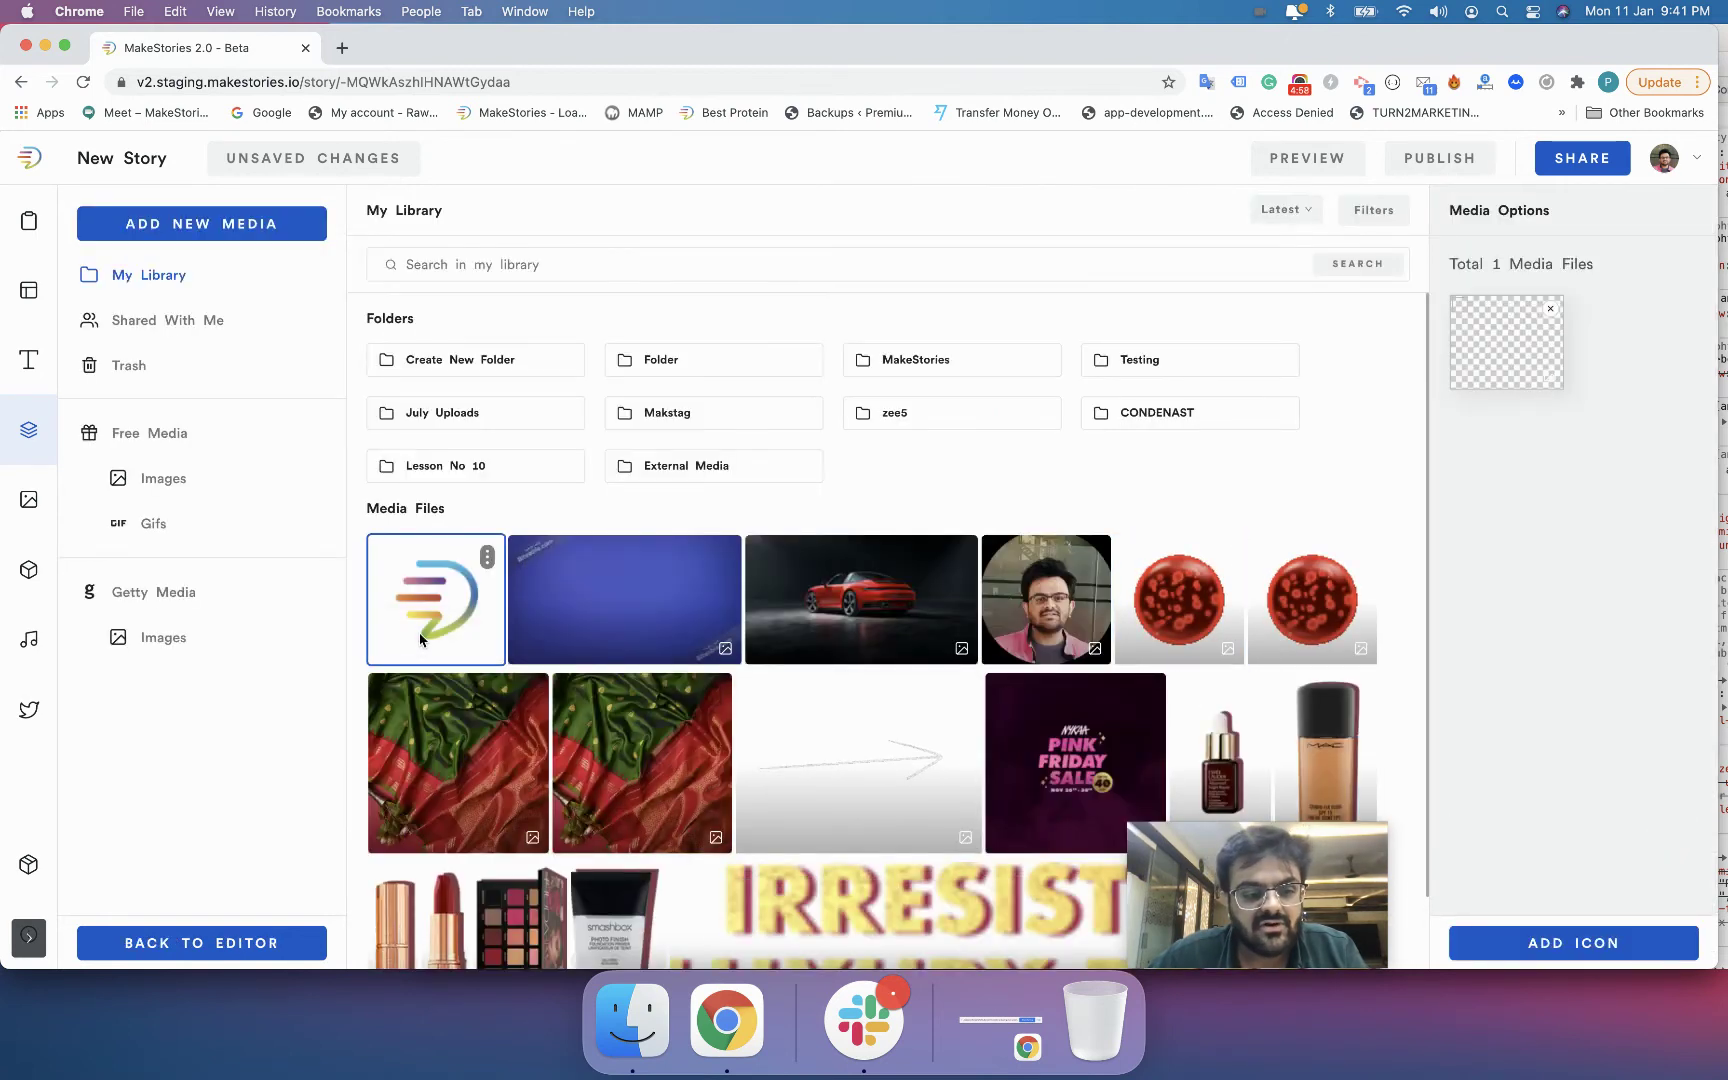
click(420, 638)
click(1572, 955)
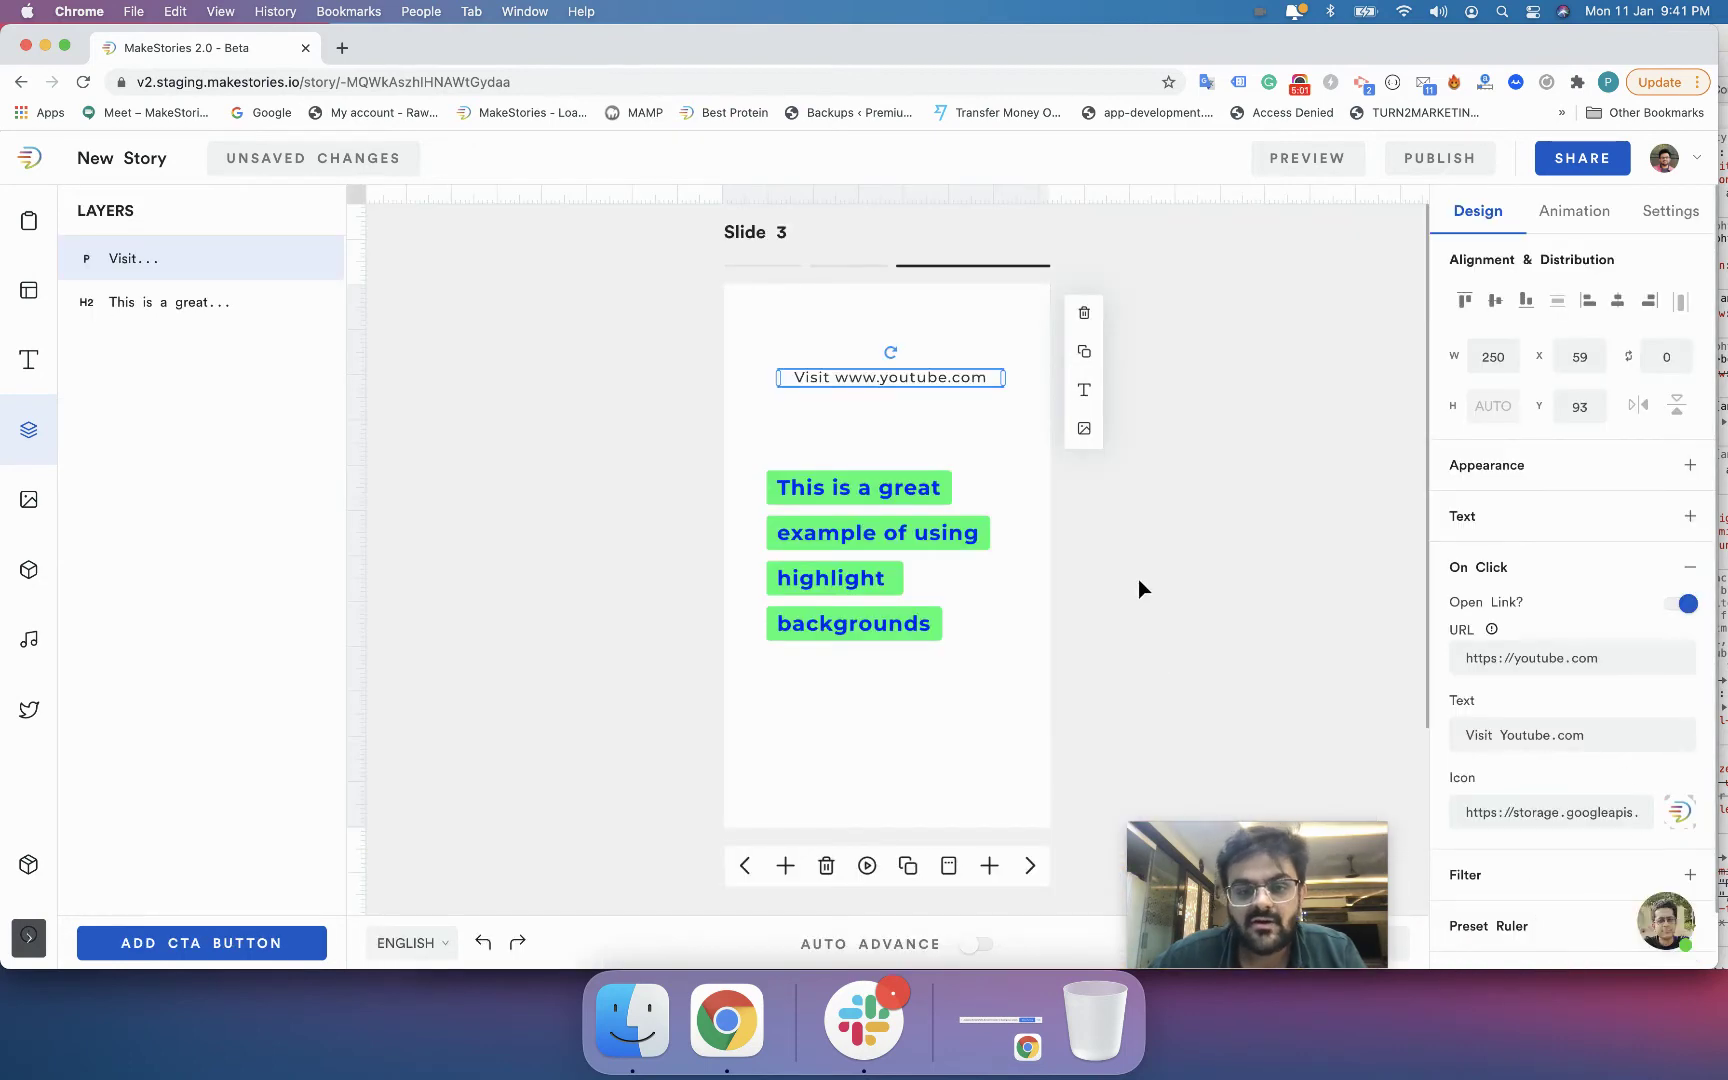
click(1138, 579)
- Move the Visit link to the slide bottom, align it to a ruler guide at Y 523, and preview
click(887, 375)
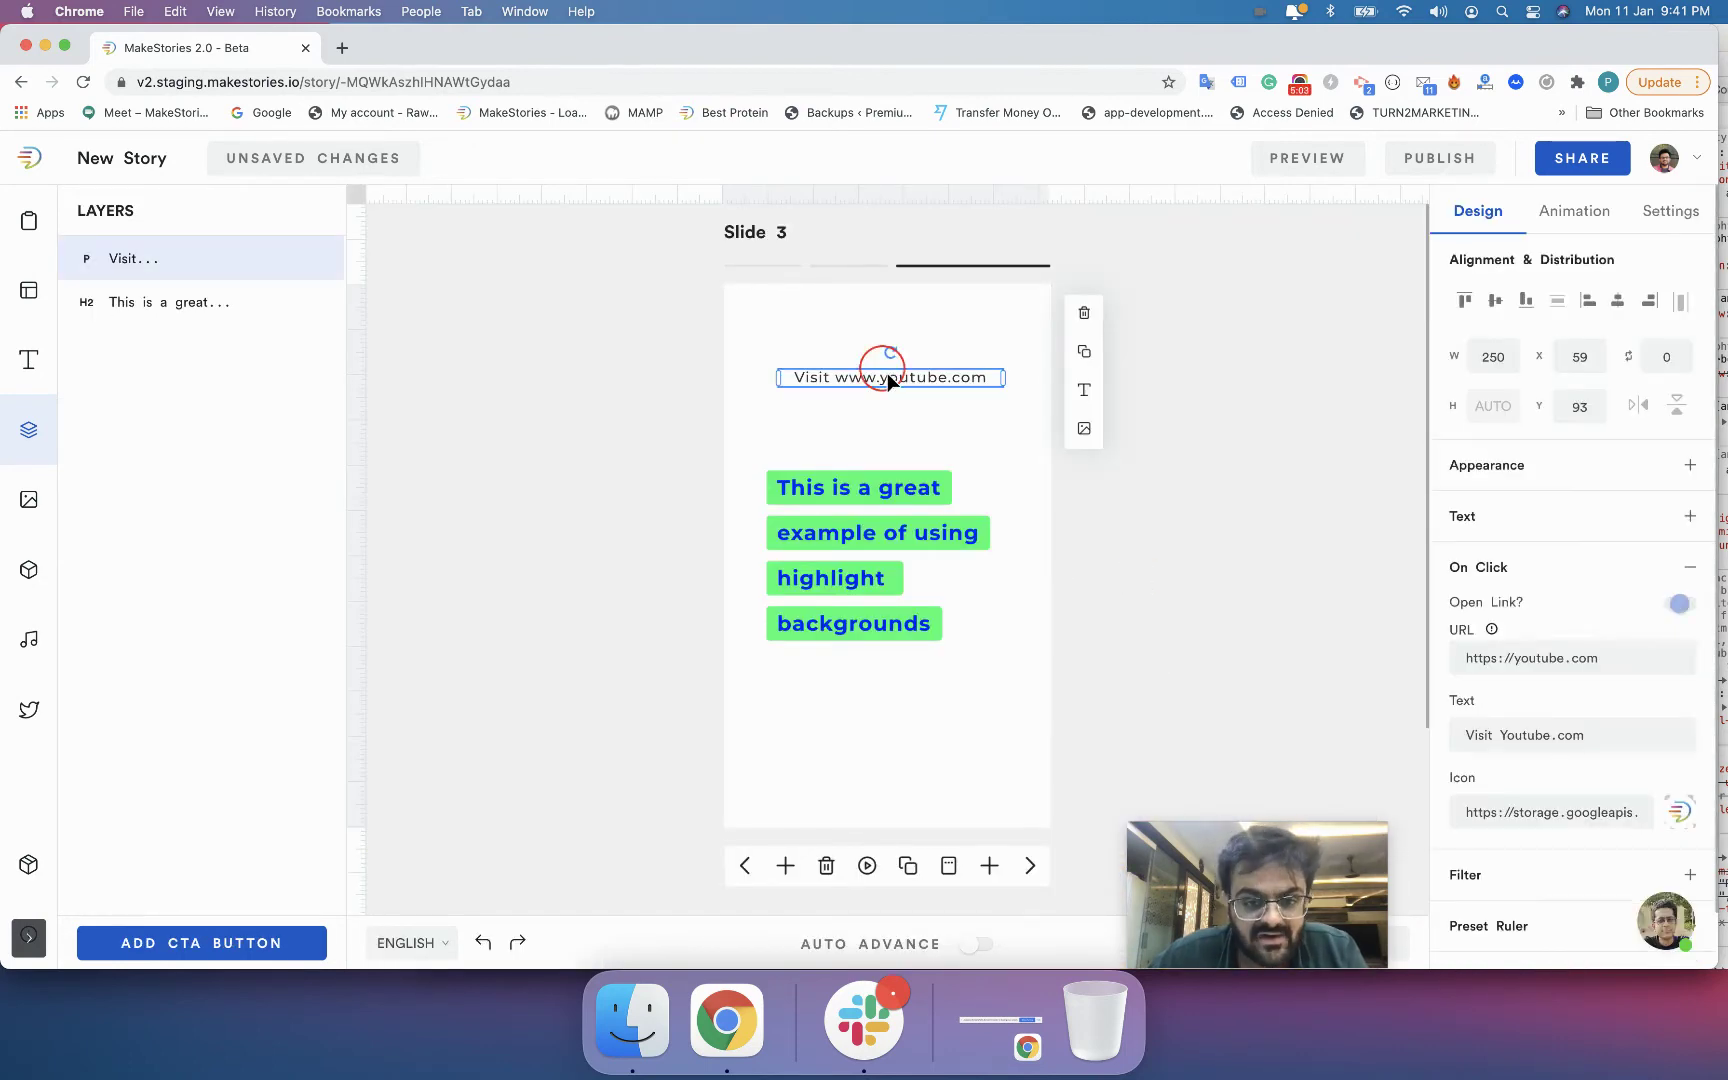
drag(887, 373, 876, 783)
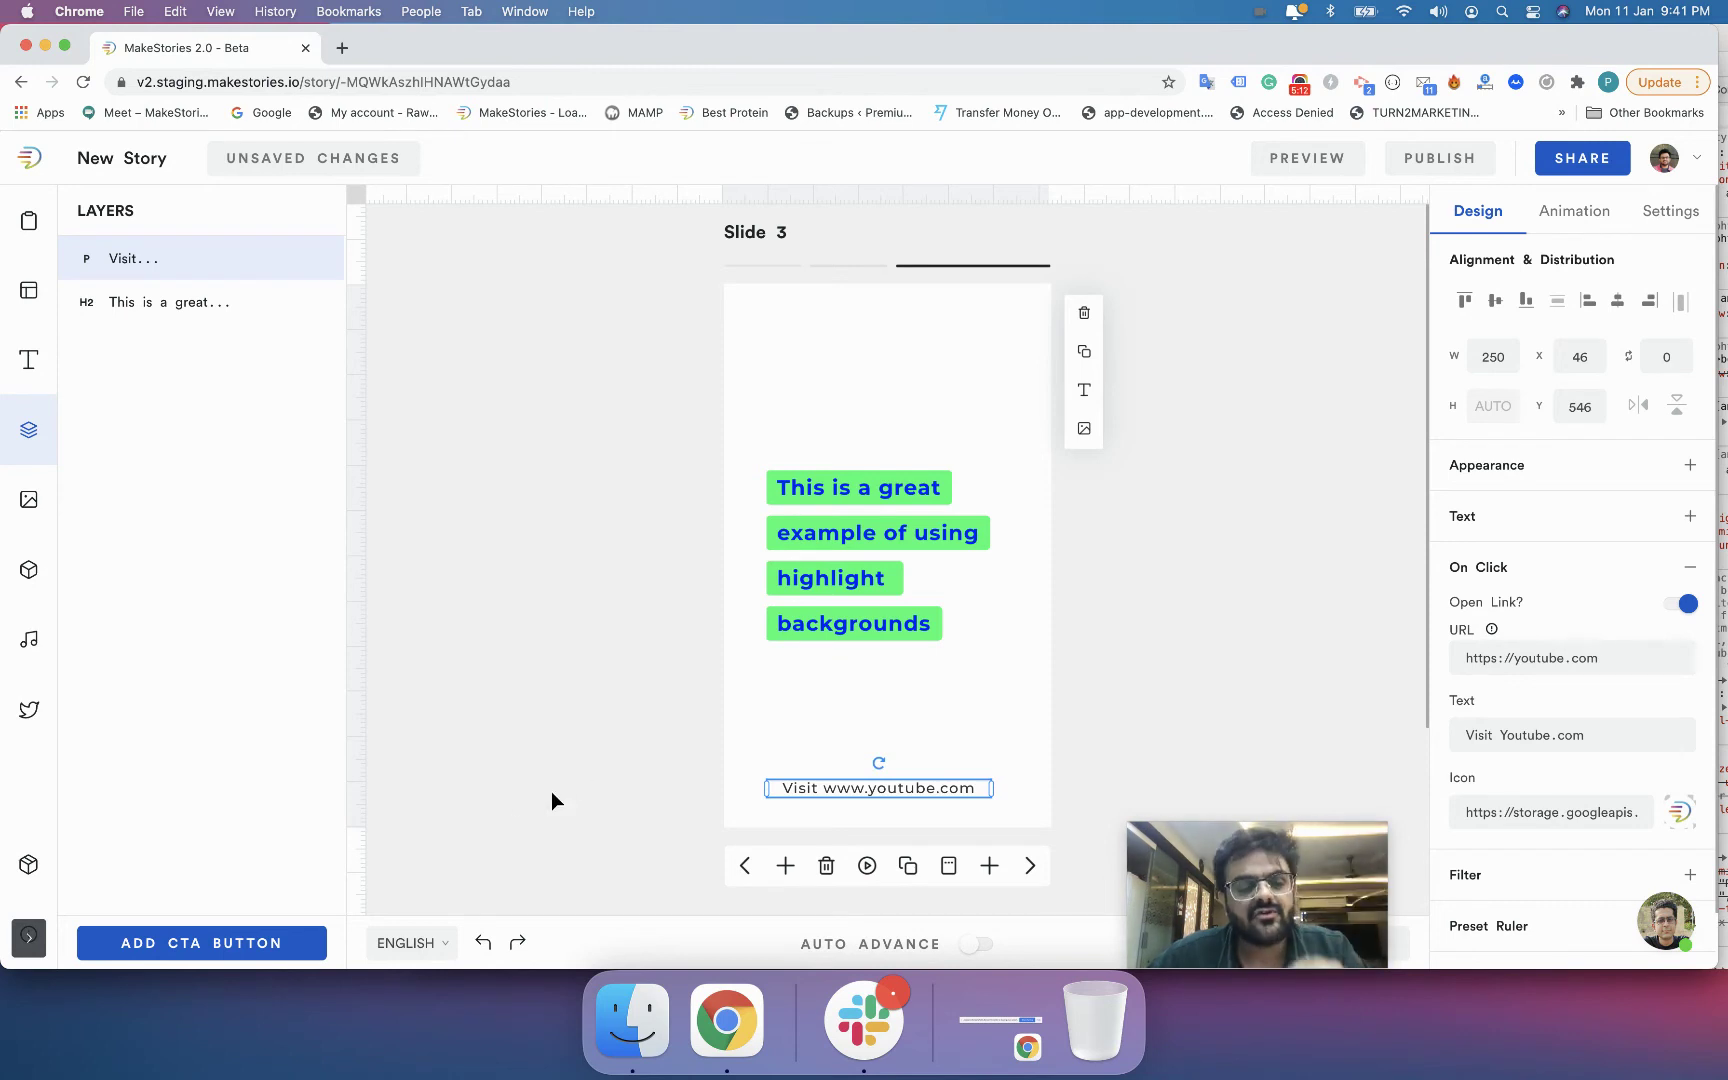
click(353, 828)
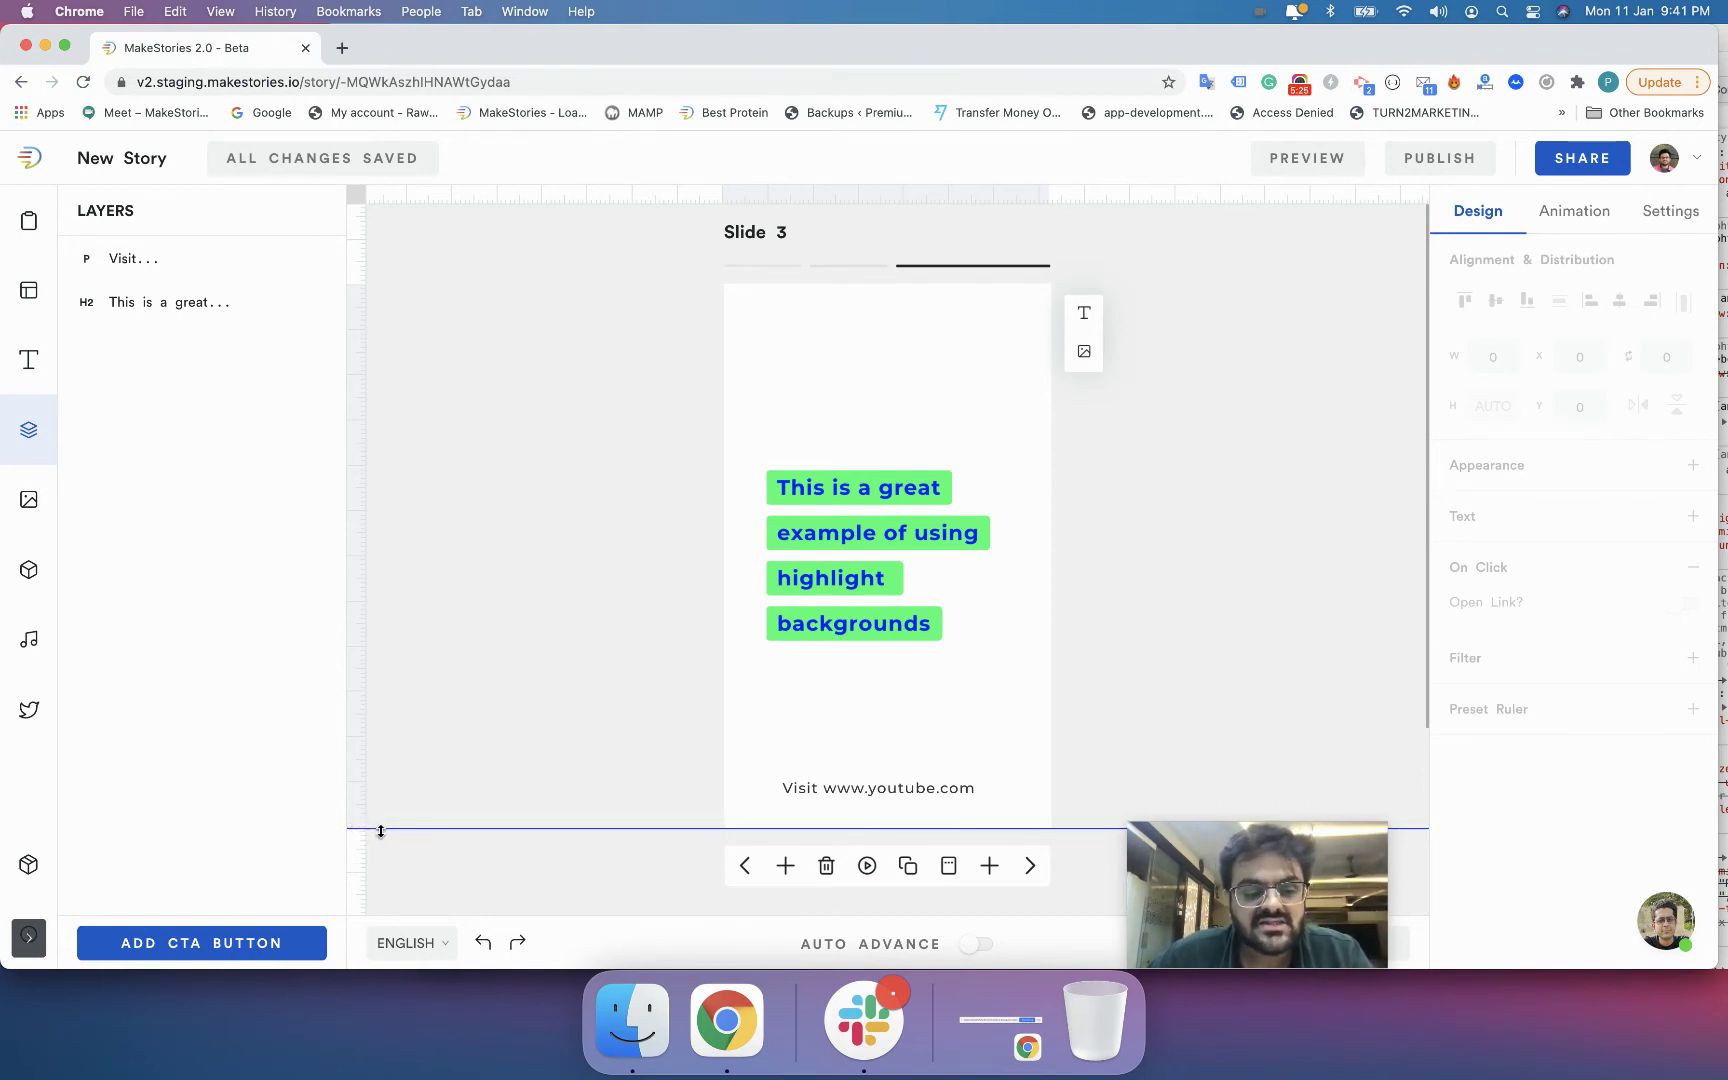
drag(381, 829, 355, 718)
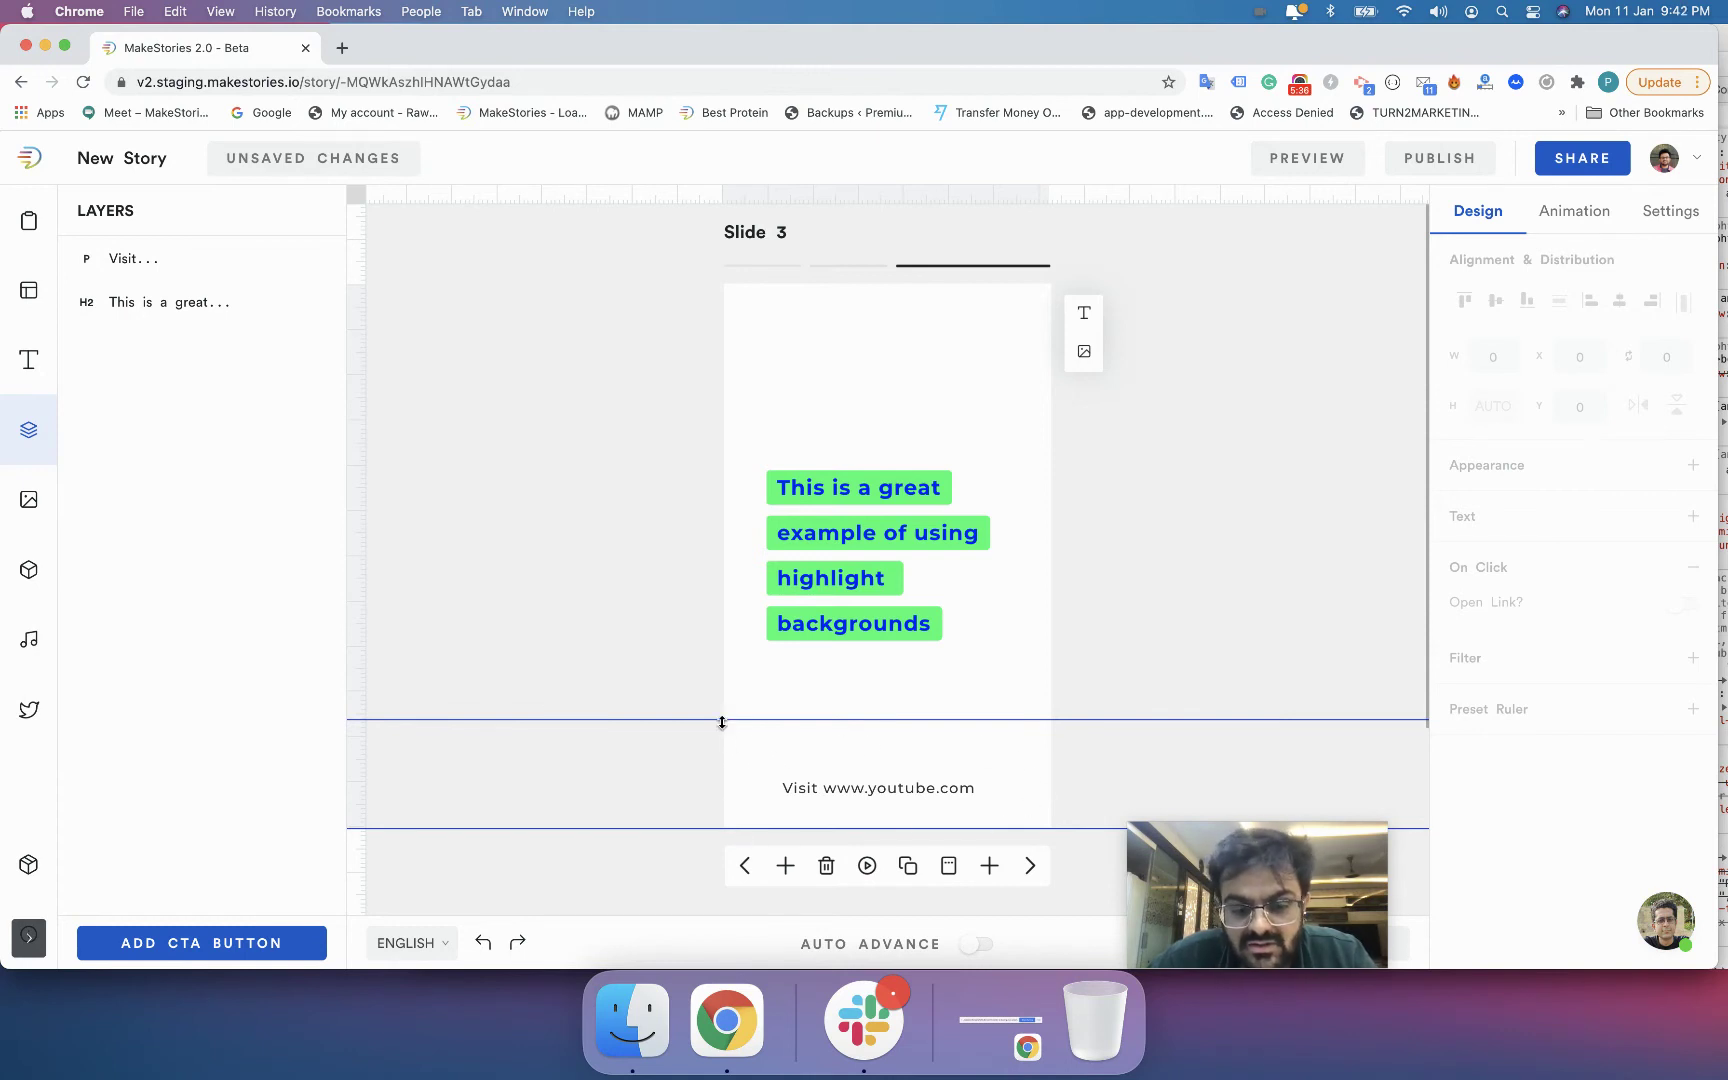
mouse_move(811, 783)
mouse_down()
mouse_move(815, 729)
mouse_move(817, 803)
mouse_move(815, 767)
mouse_up()
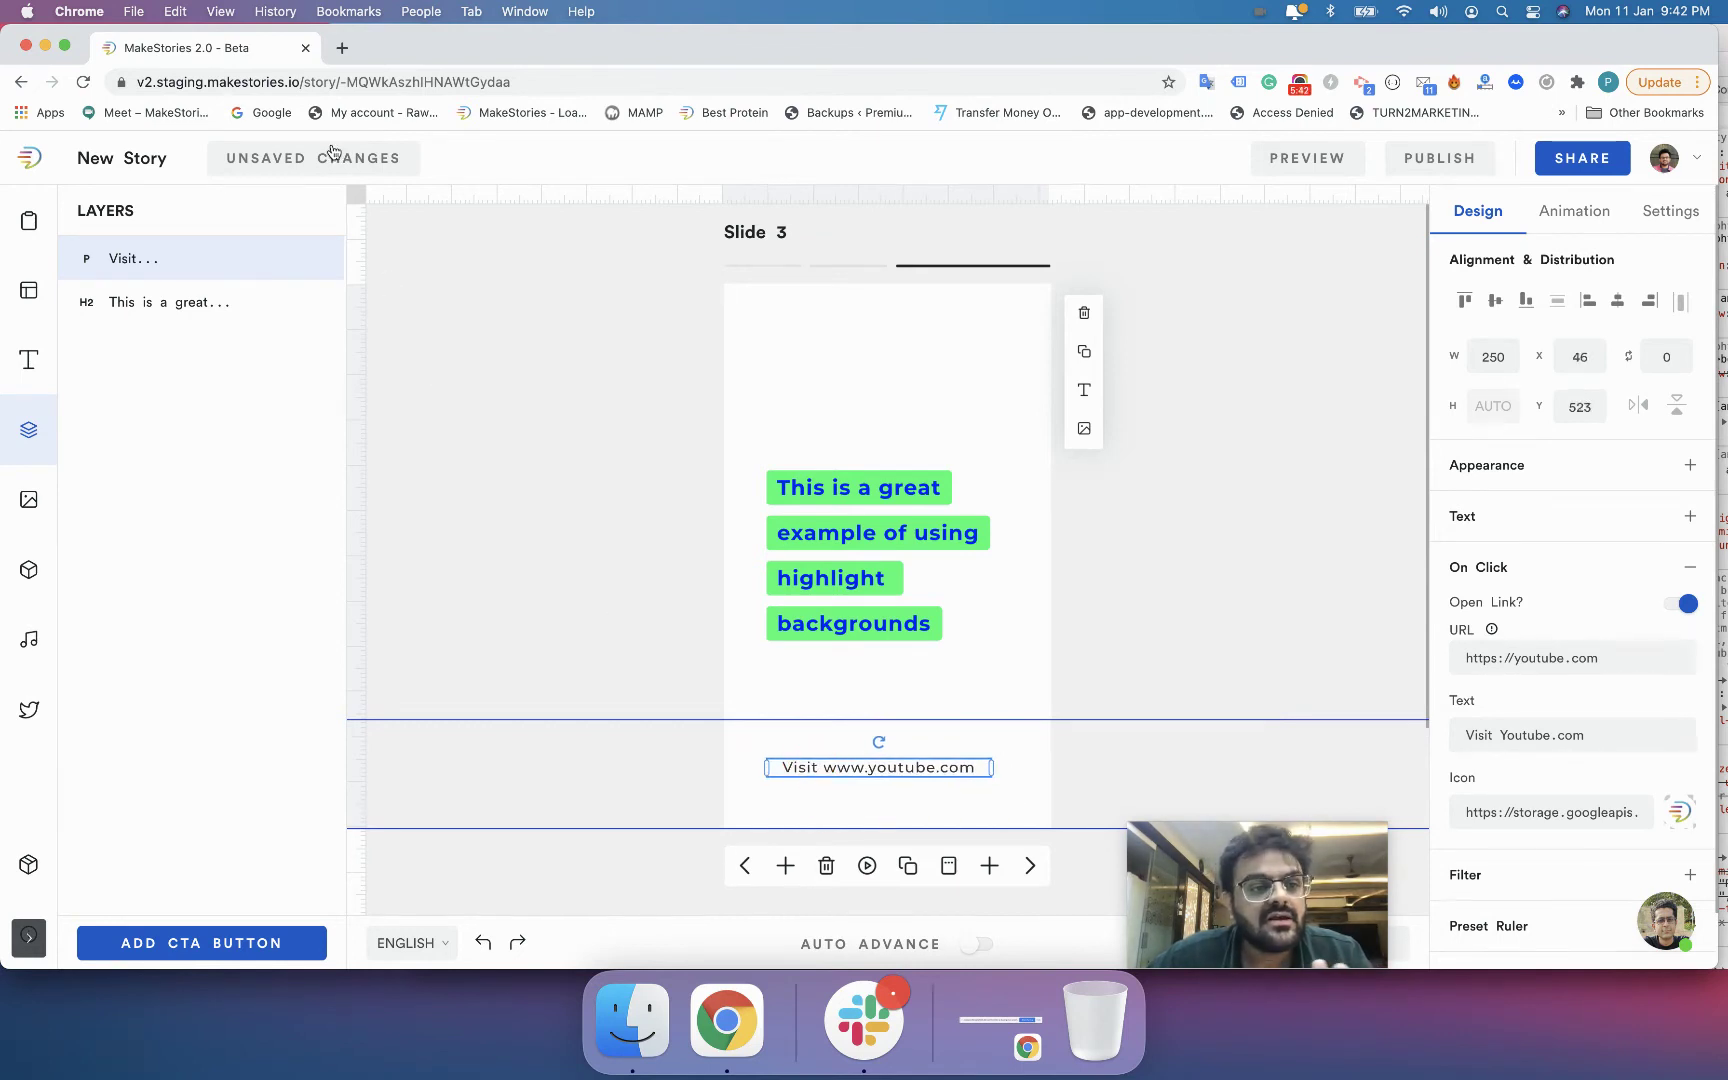
click(1336, 162)
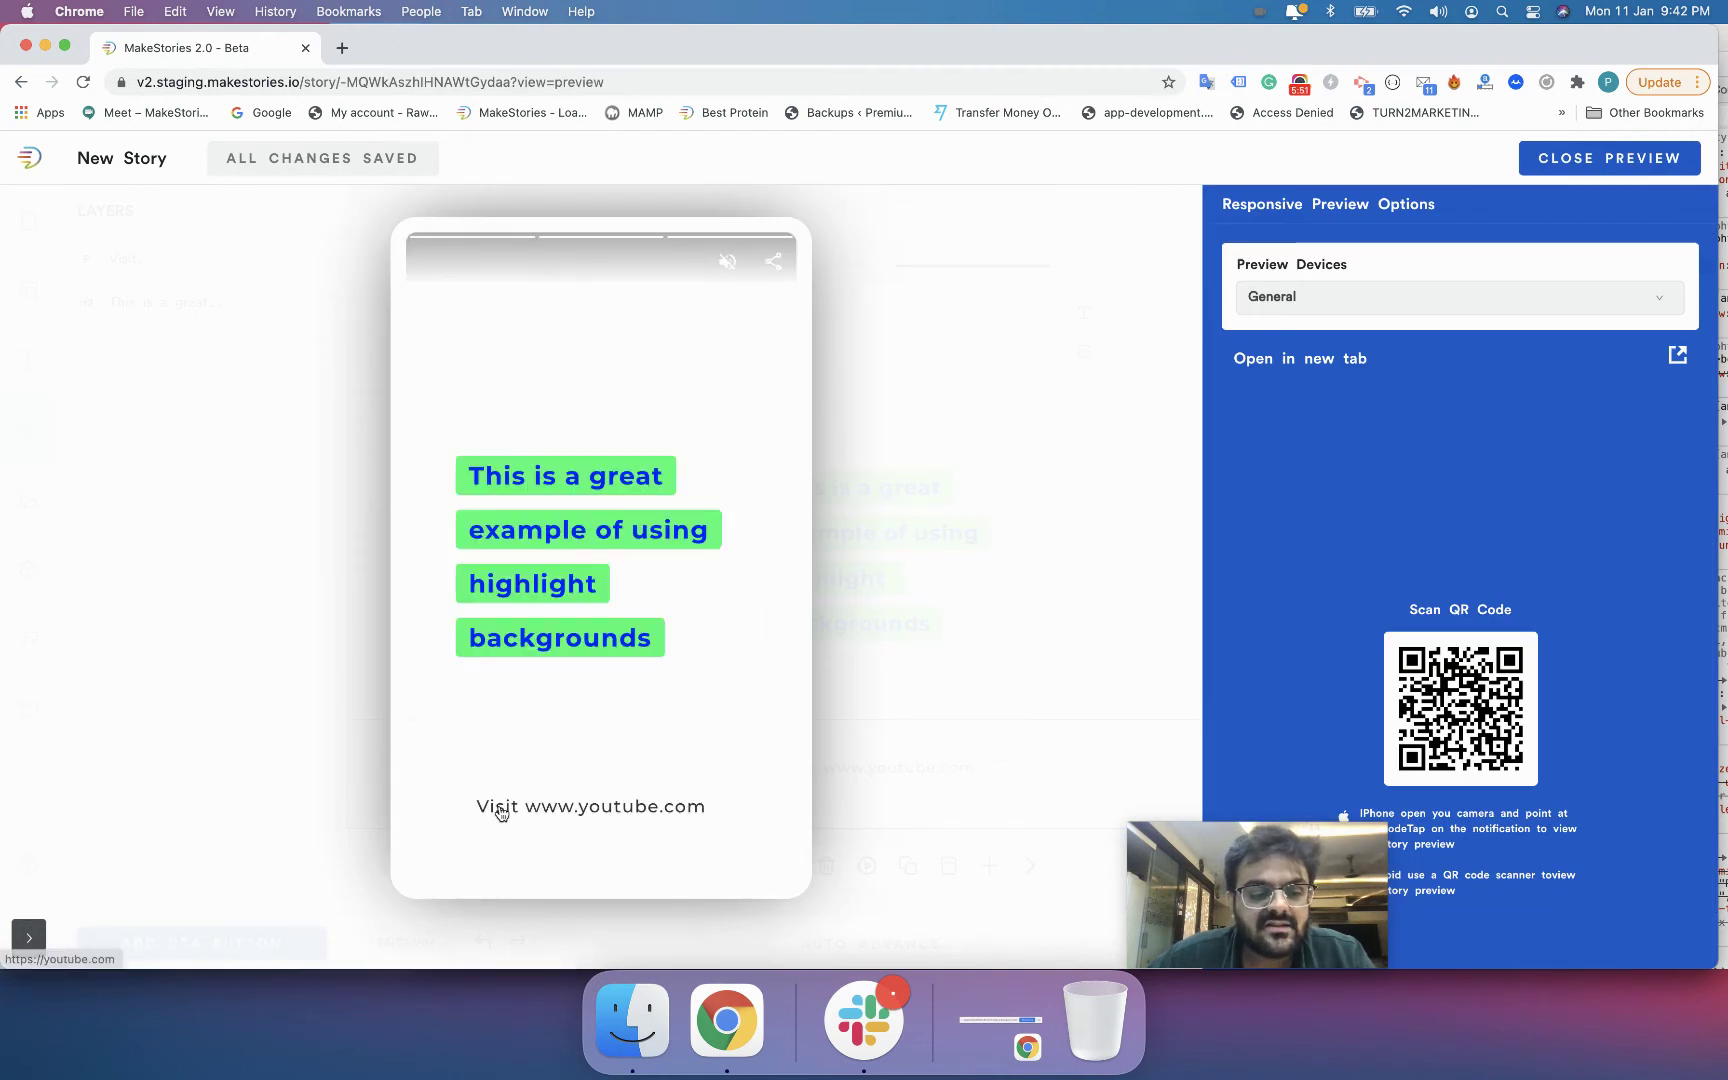
- Test the Visit link opens YouTube, close that tab, and exit the preview
click(501, 812)
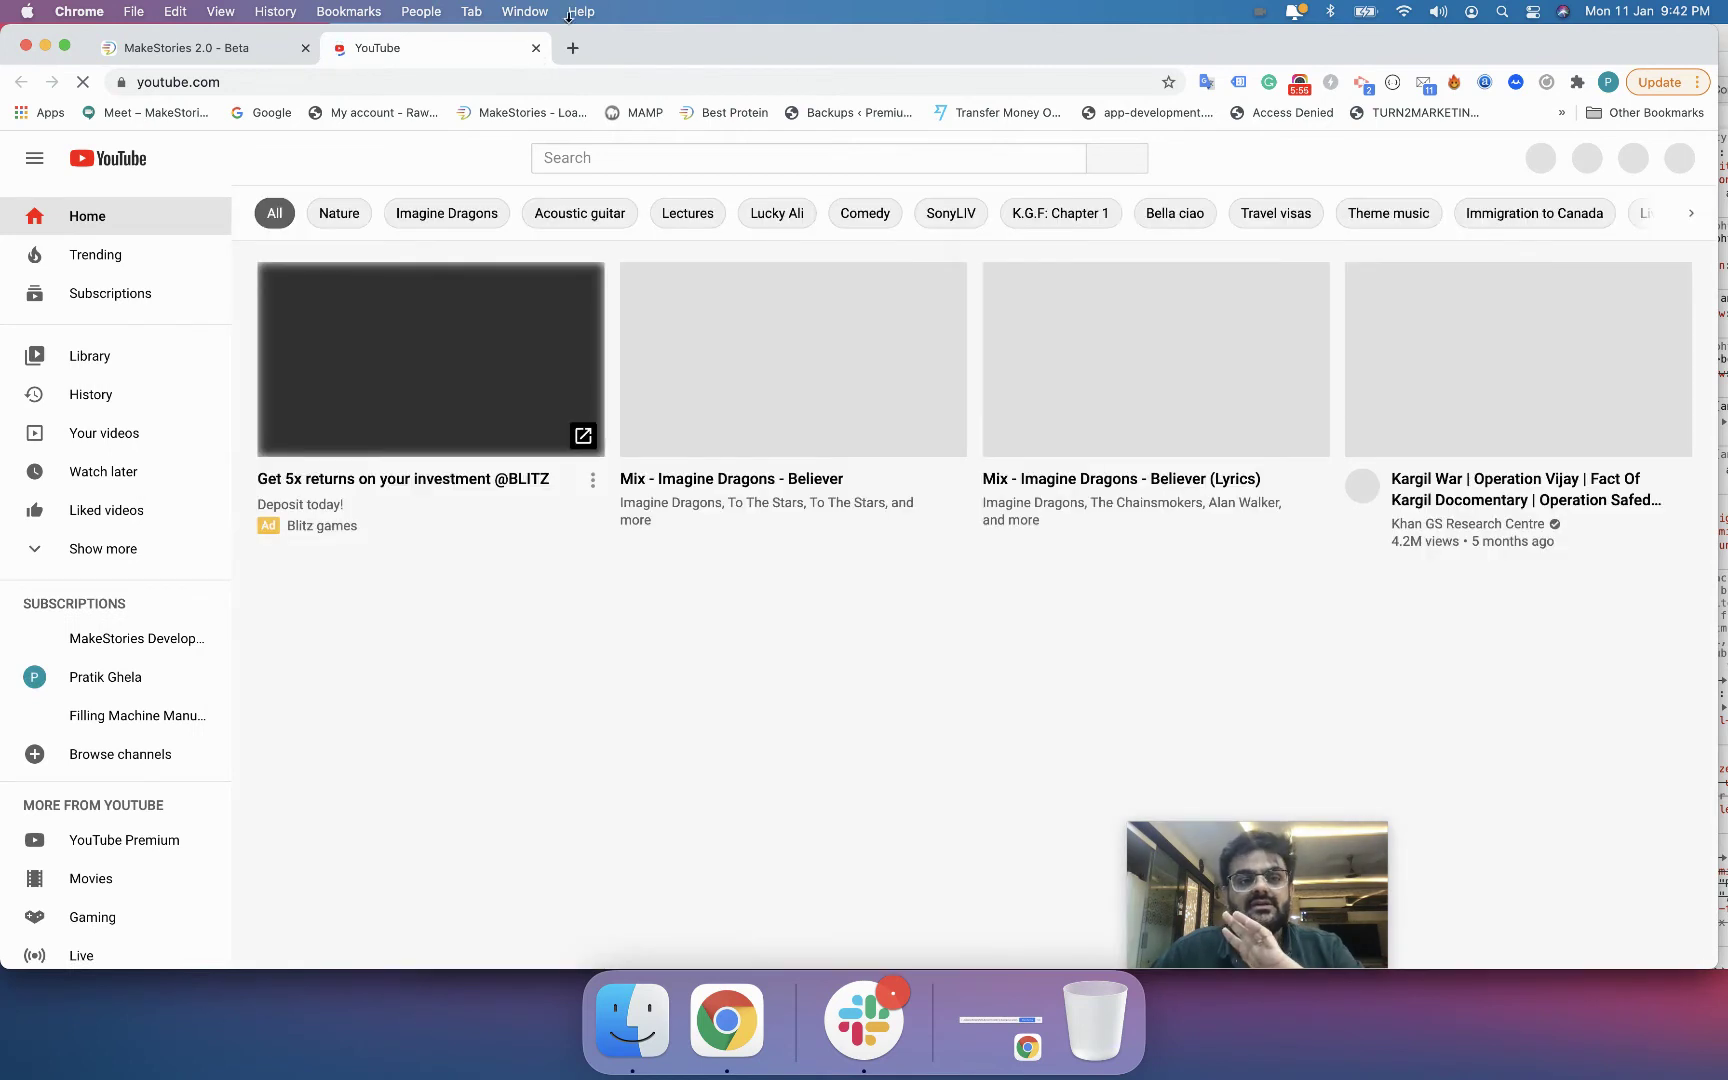
click(536, 48)
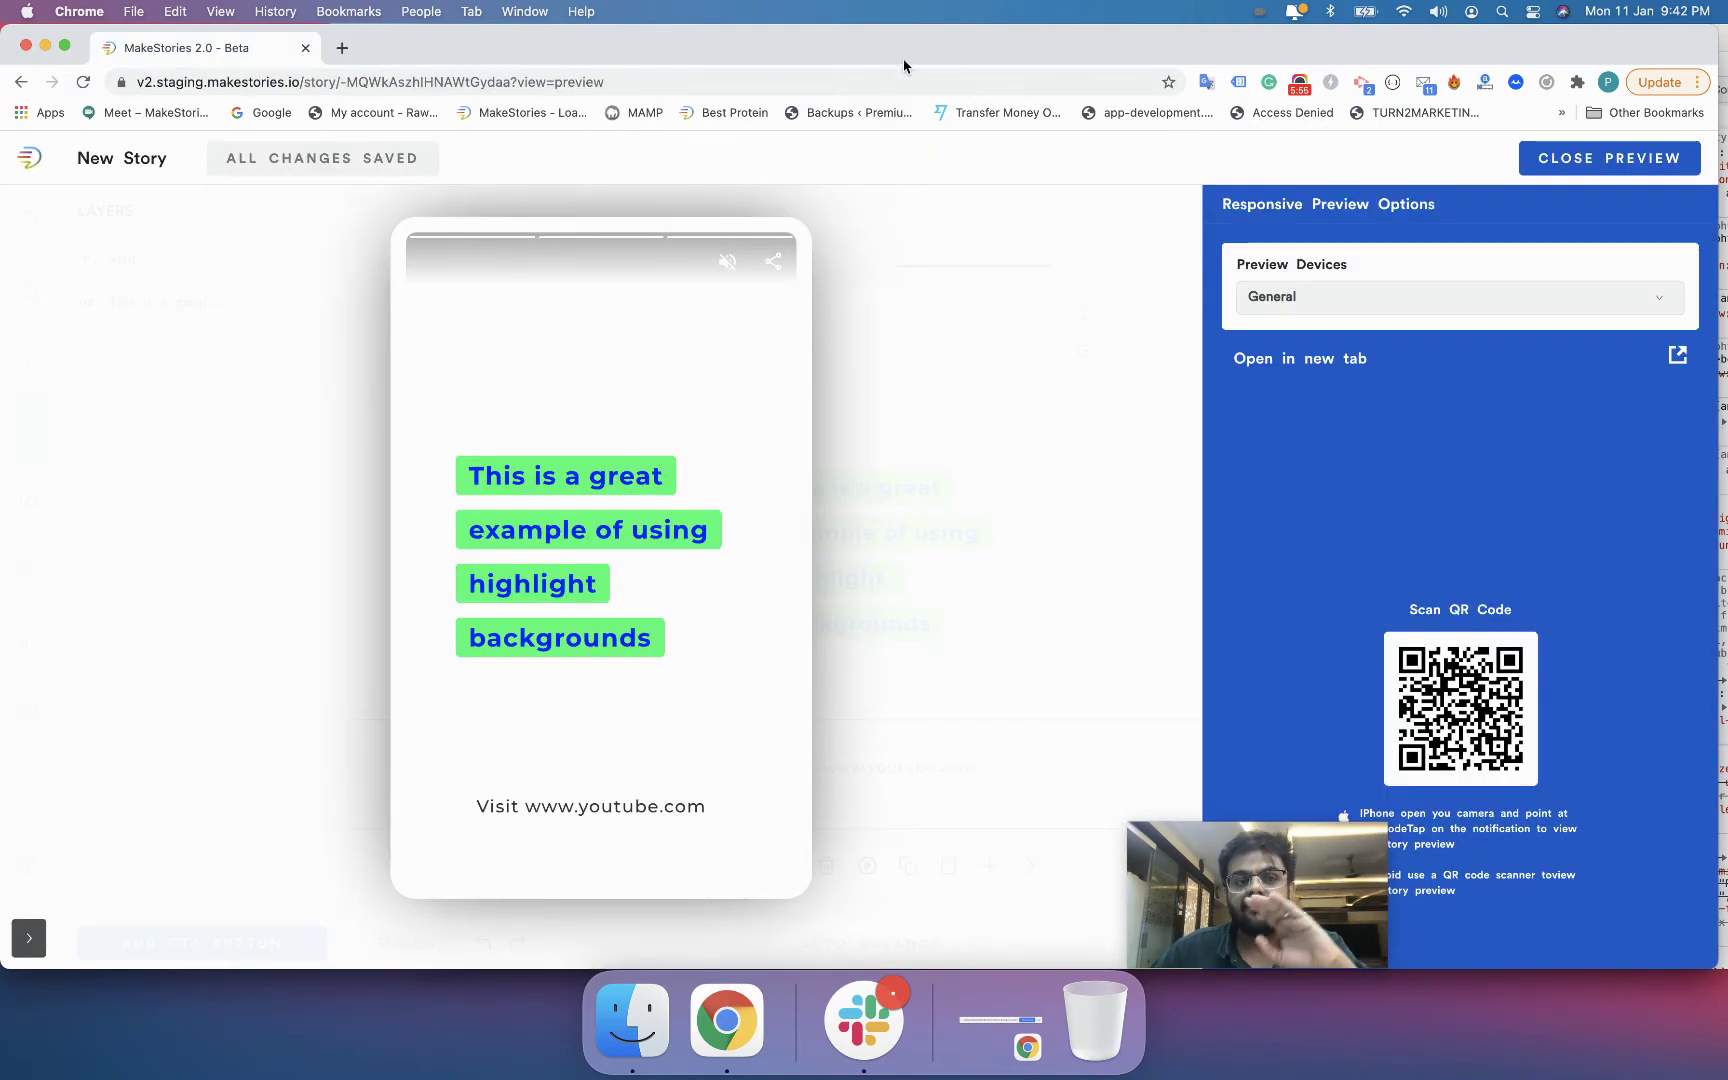
click(1546, 172)
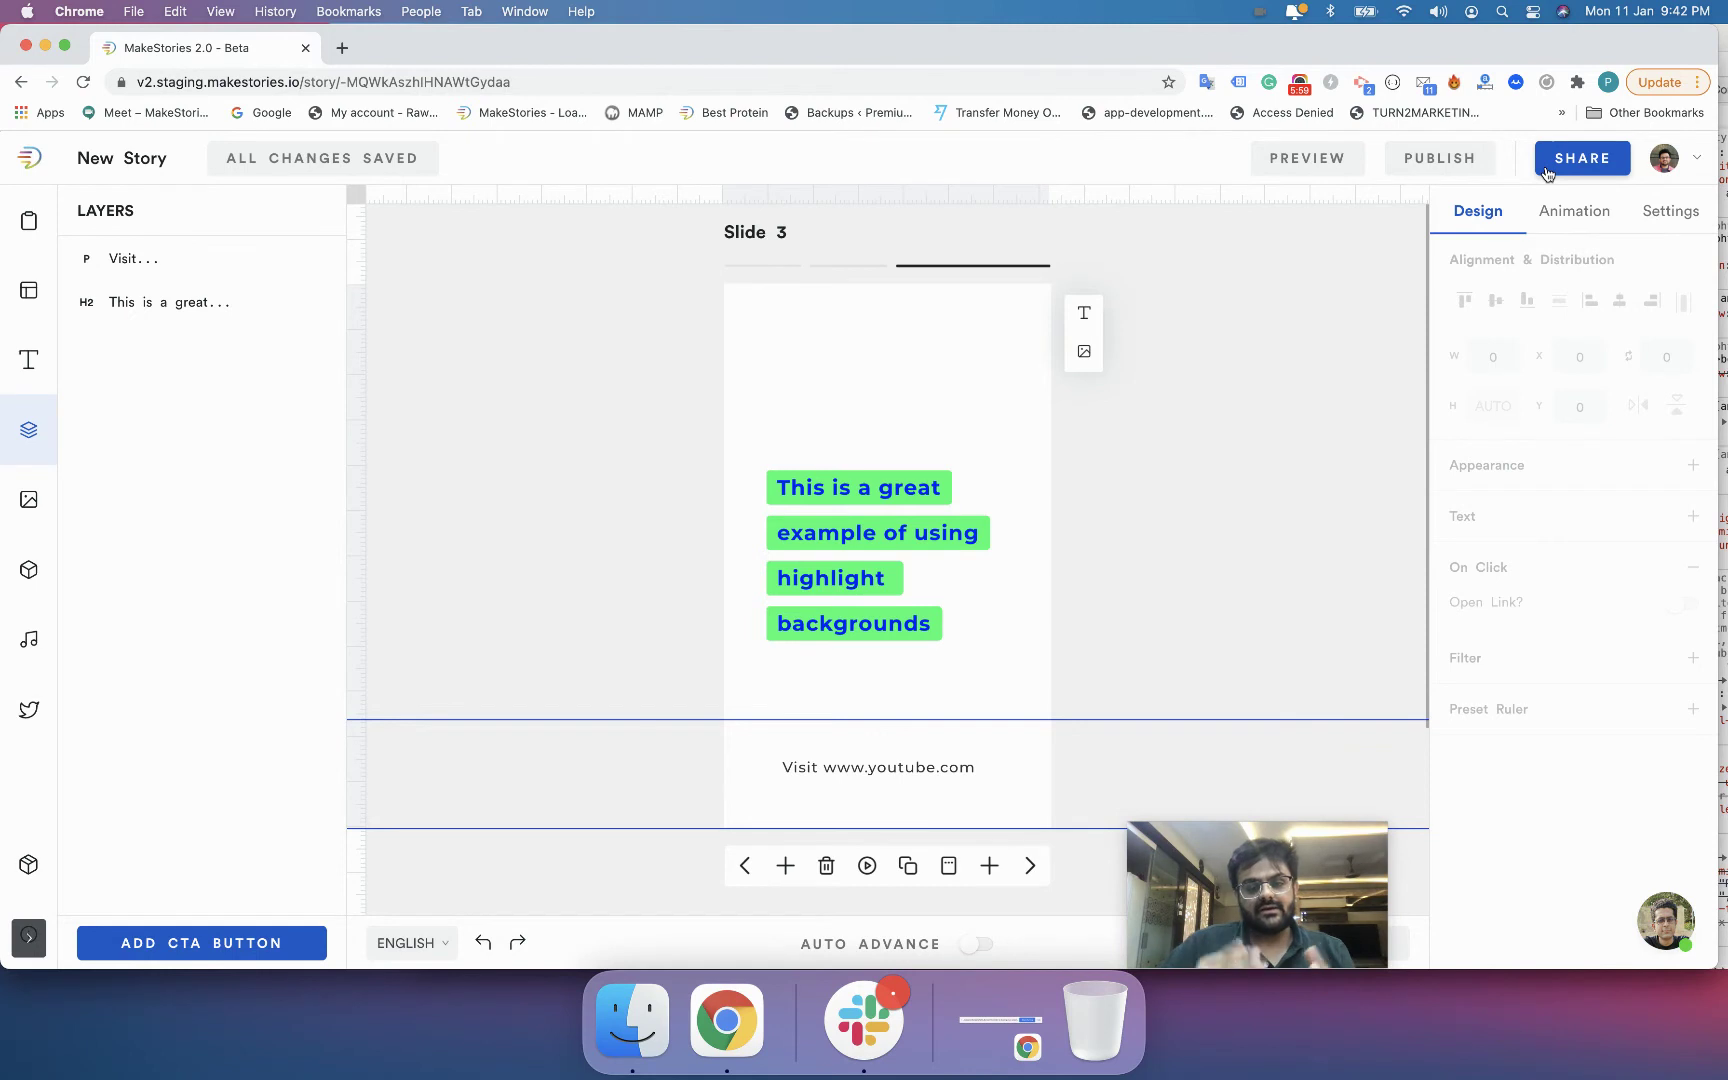
click(918, 771)
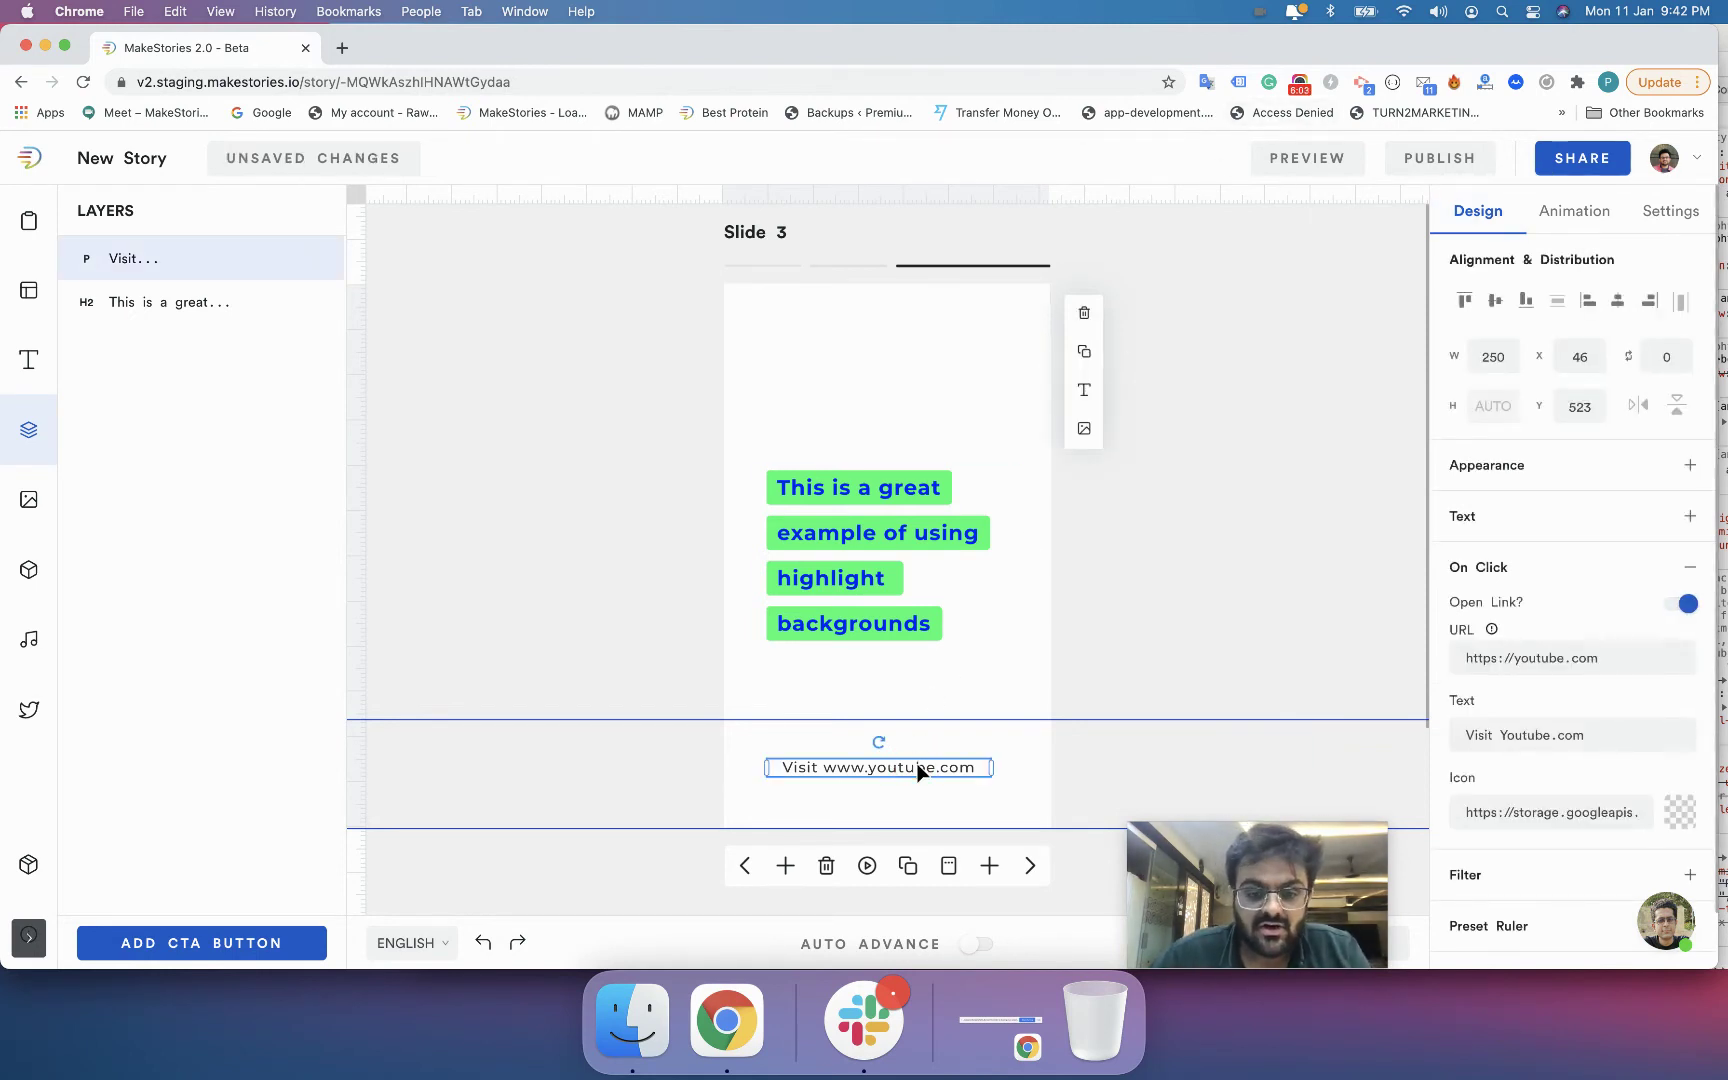
key(Delete)
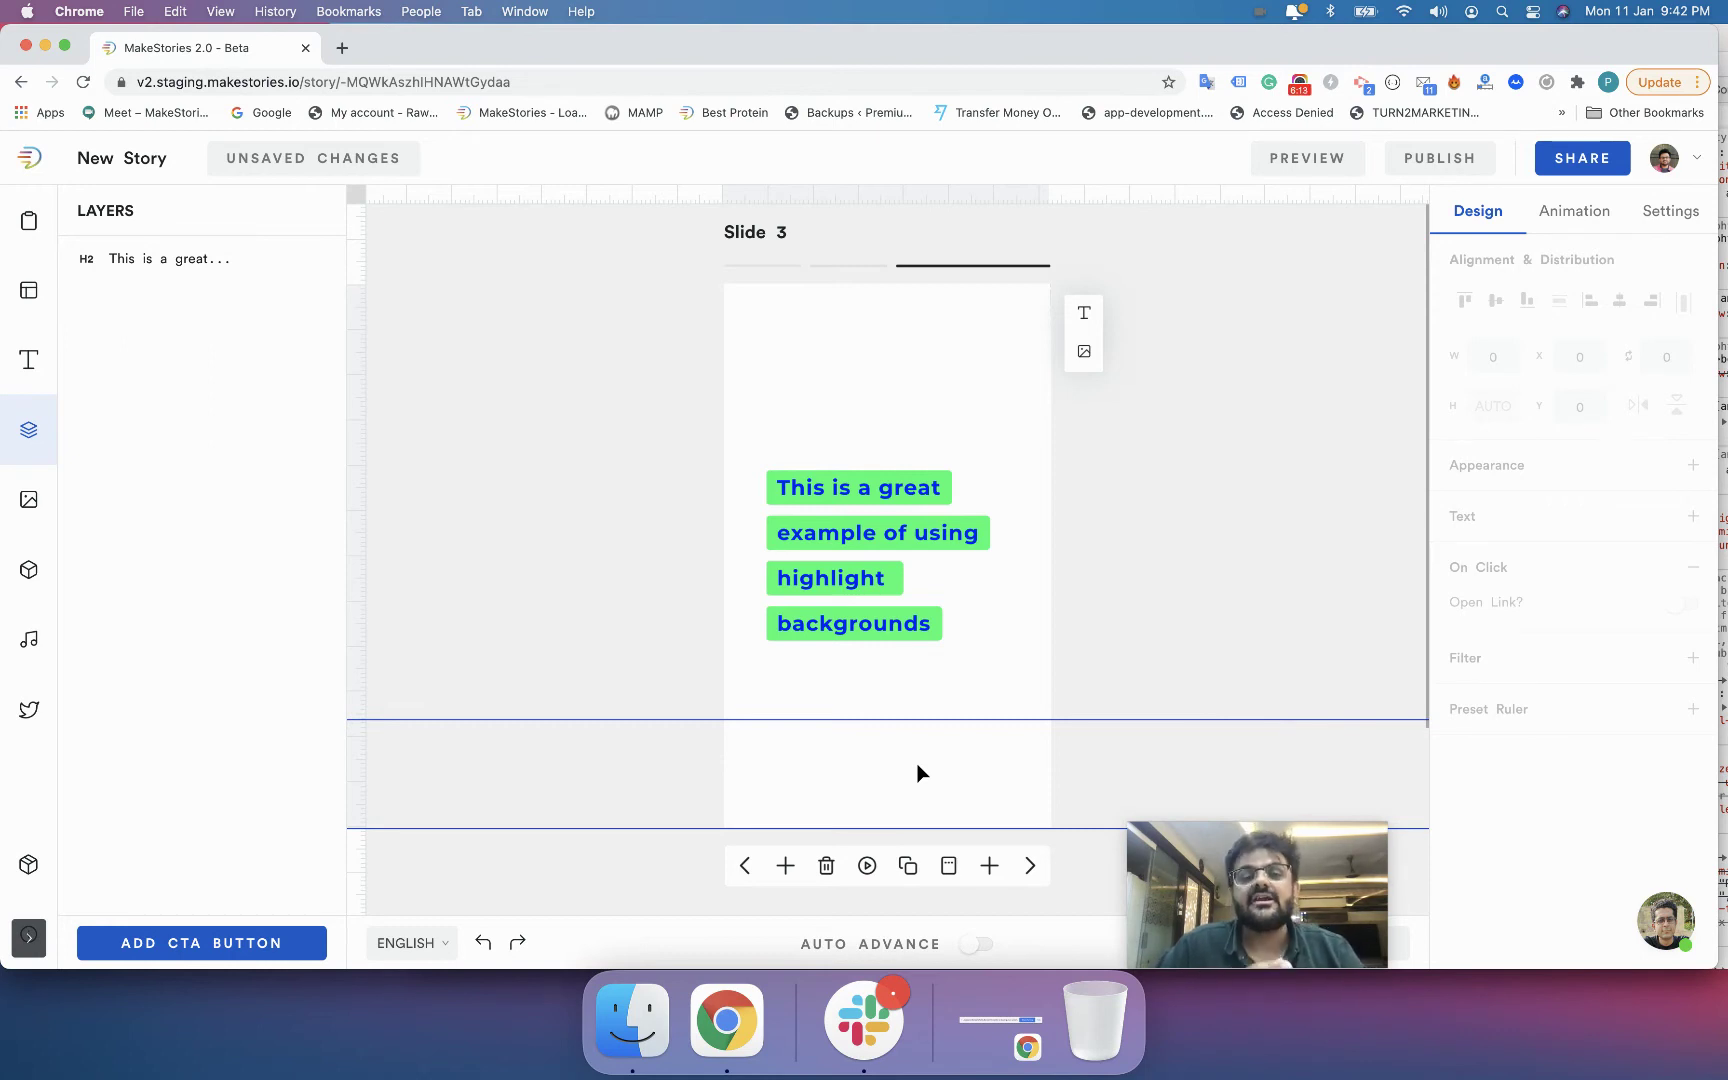
drag(815, 579, 810, 630)
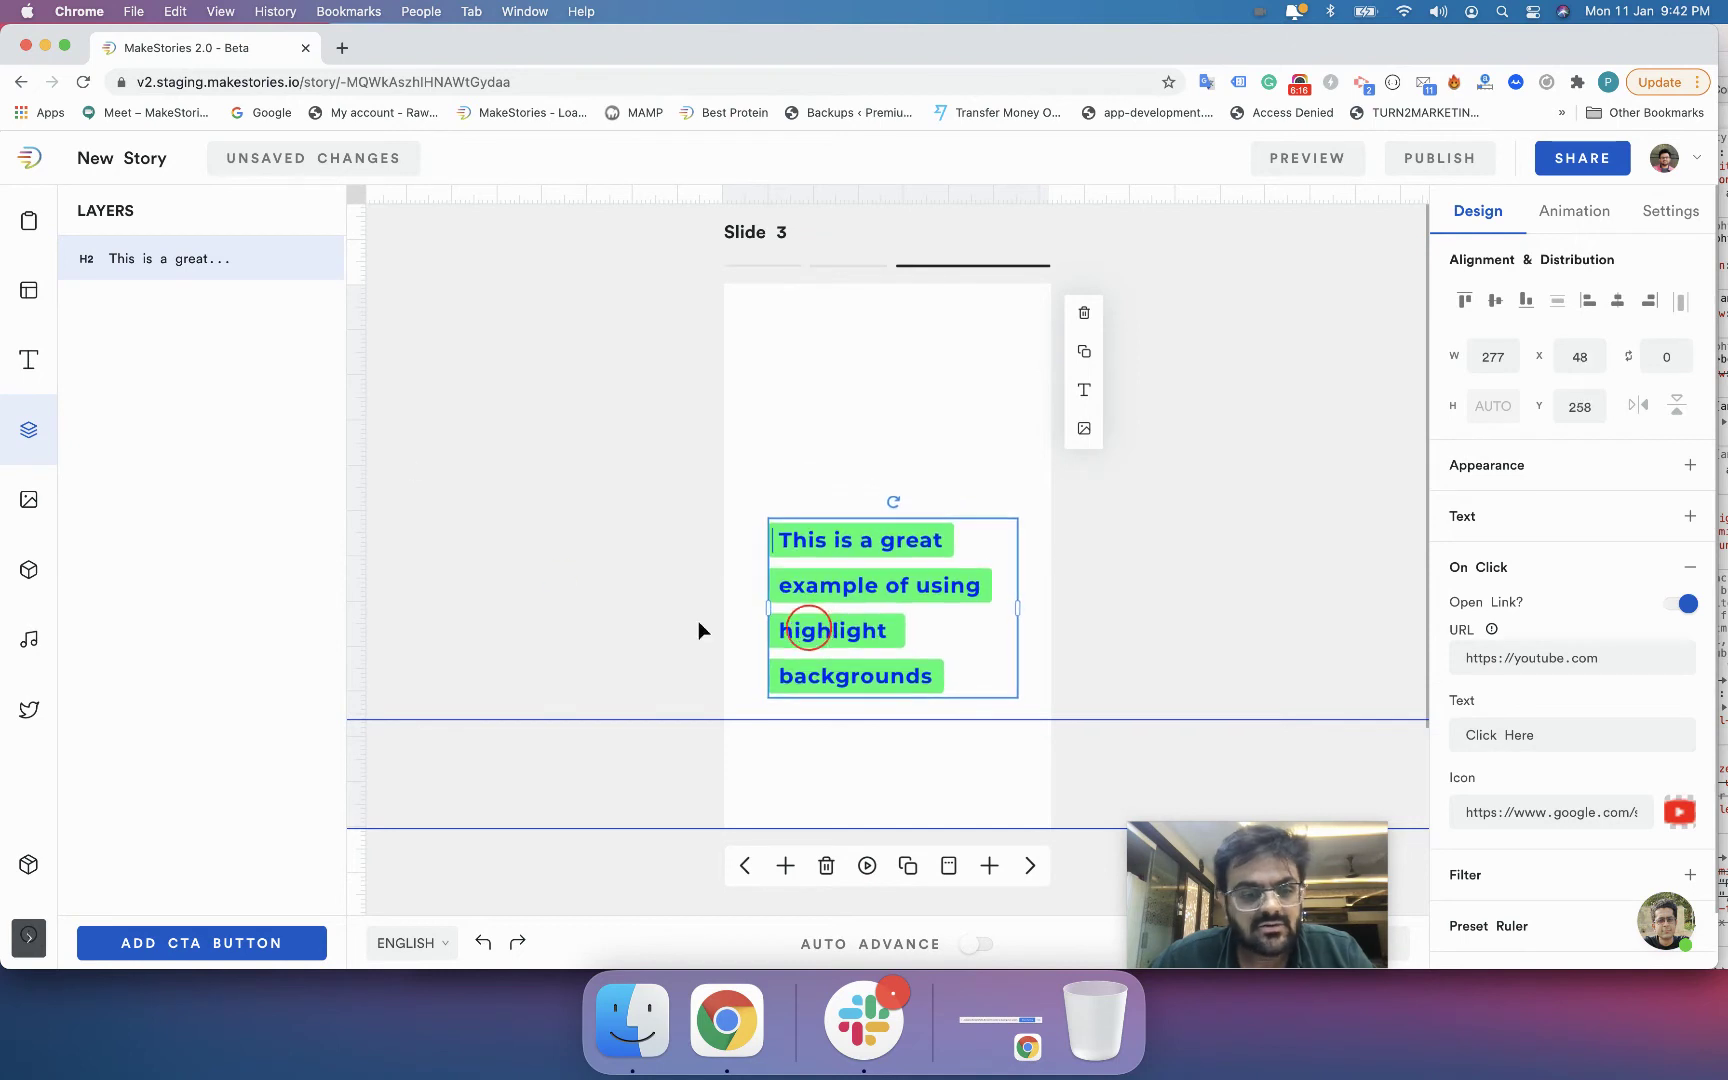
- Add the orange hat photo from the Media Library and resize it to 200 × 159 above the highlighted text
click(29, 497)
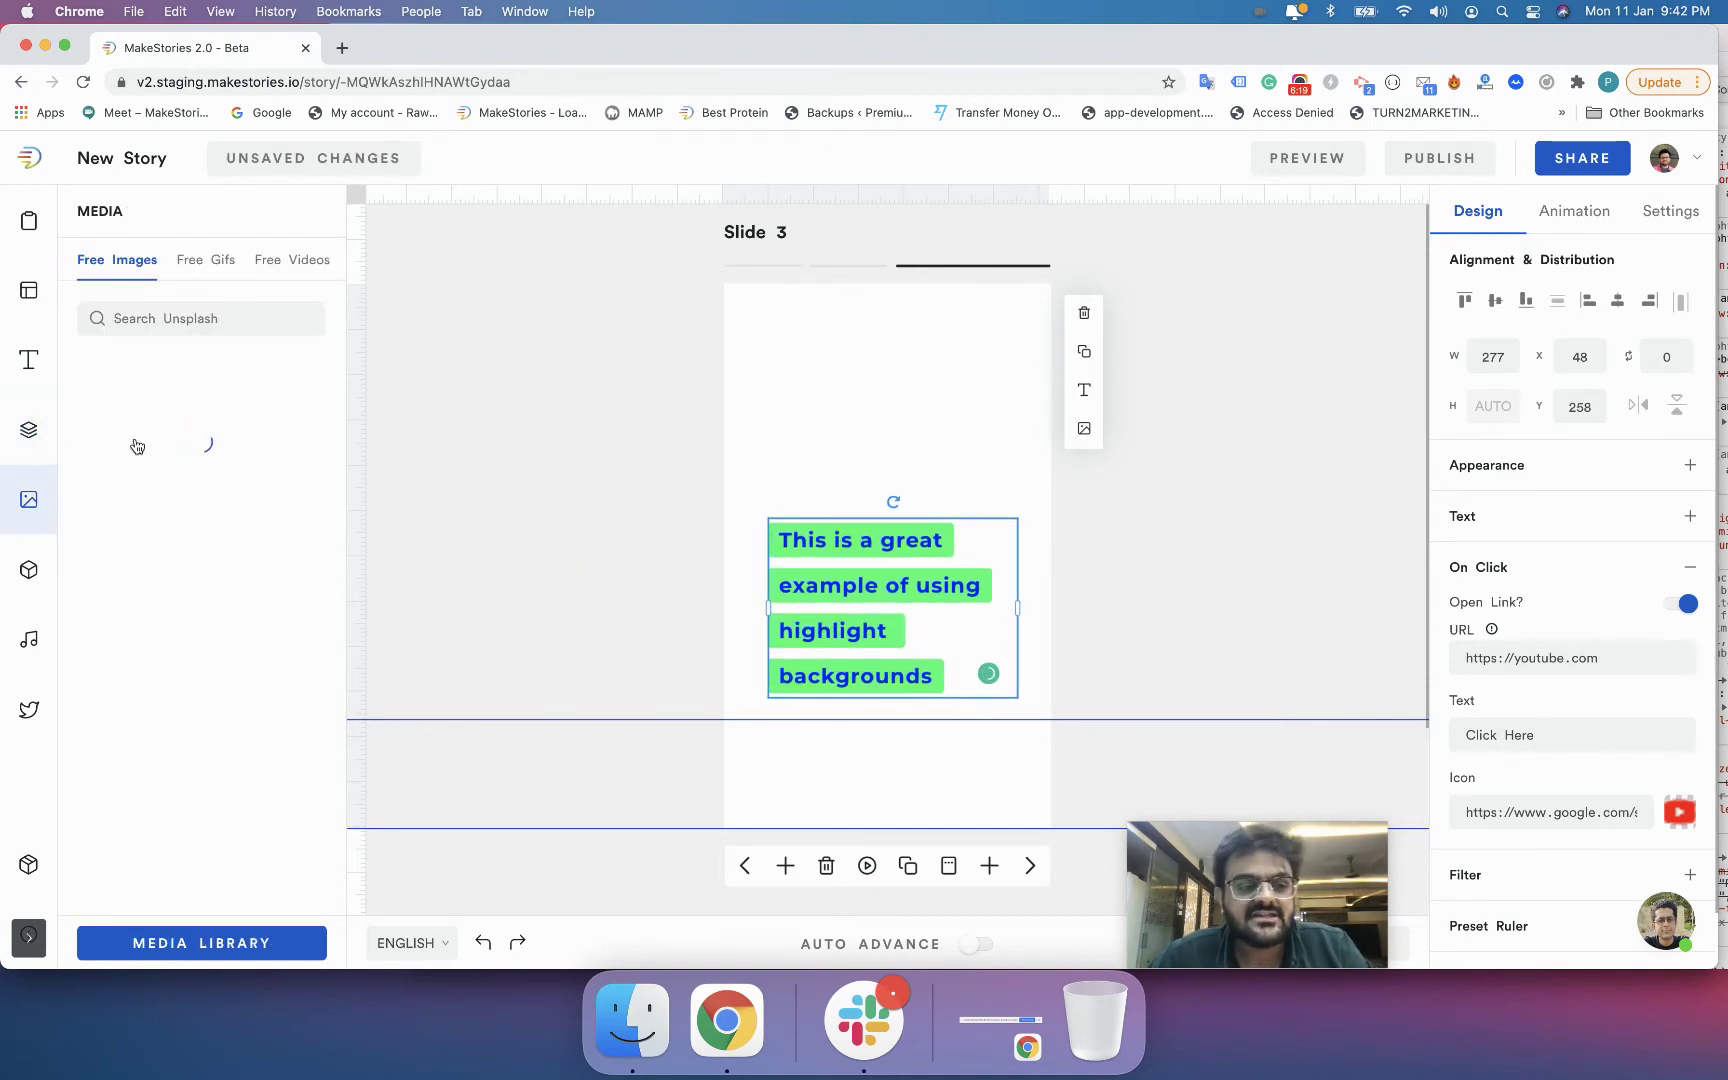
drag(155, 627, 775, 455)
drag(876, 562, 876, 474)
drag(880, 374, 859, 423)
- Marquee-select the orange photo together with the highlighted text block
drag(715, 455, 846, 597)
click(1085, 313)
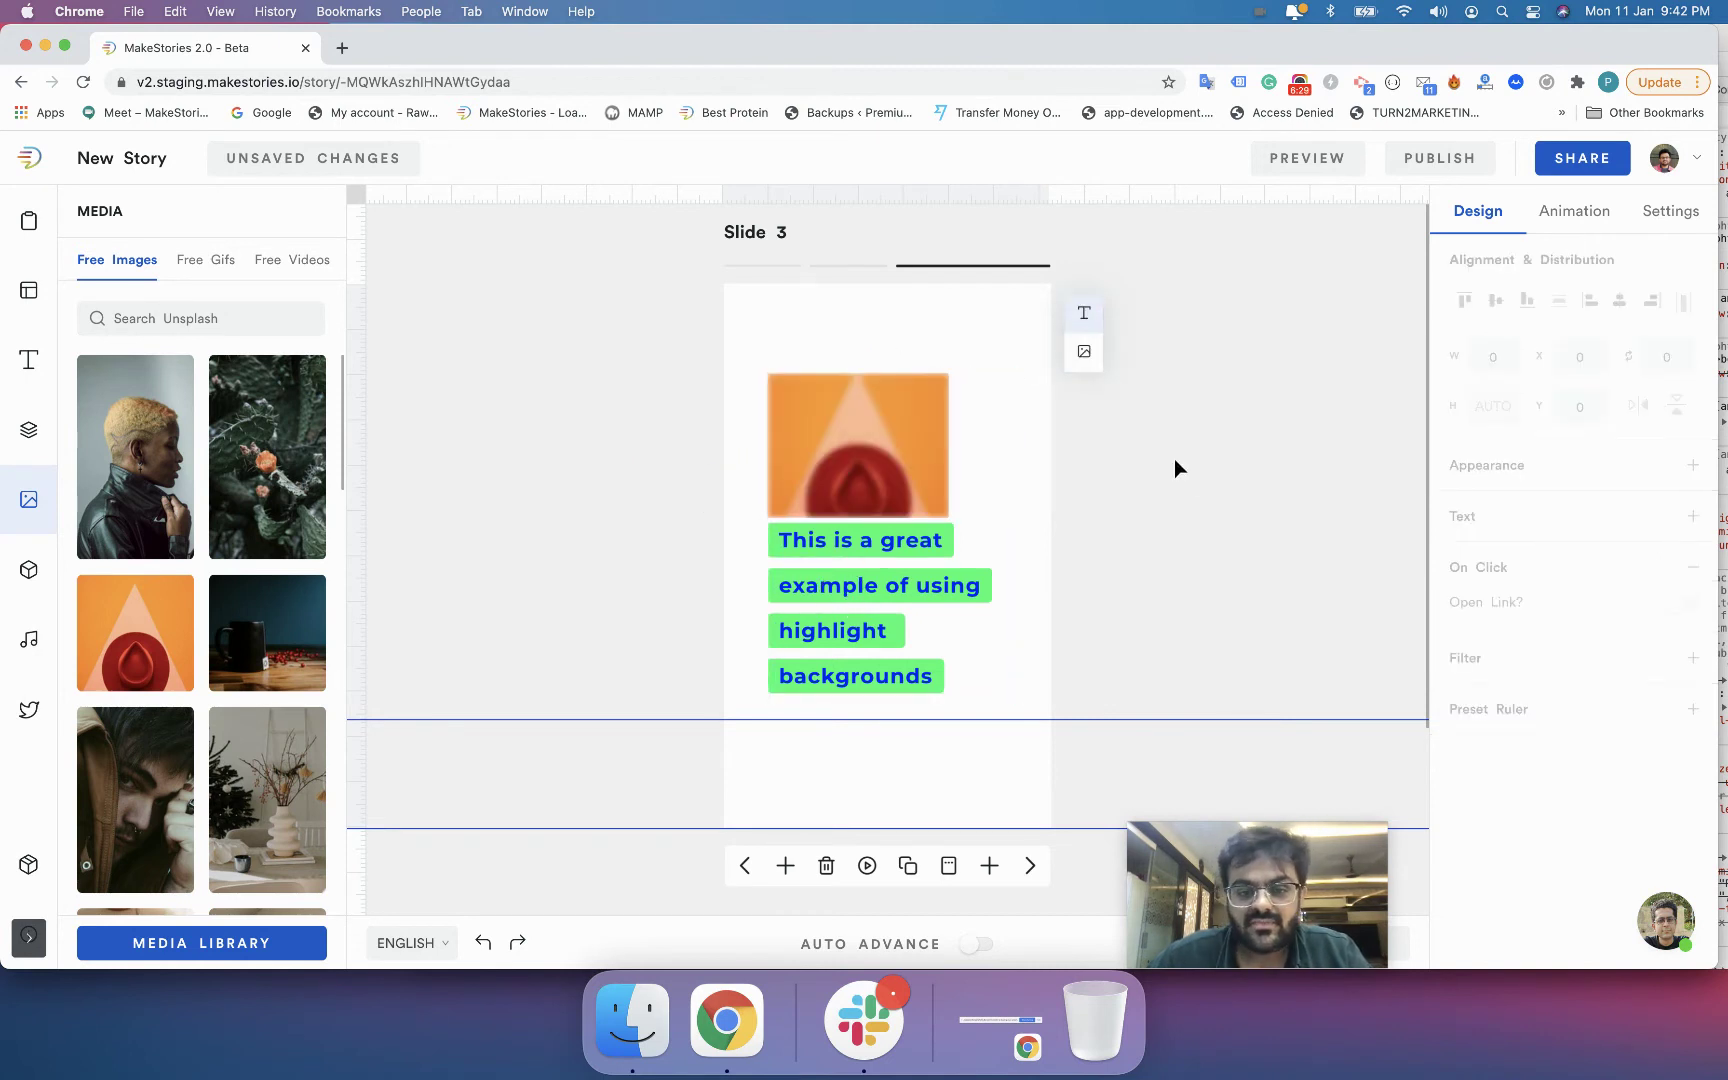
click(942, 427)
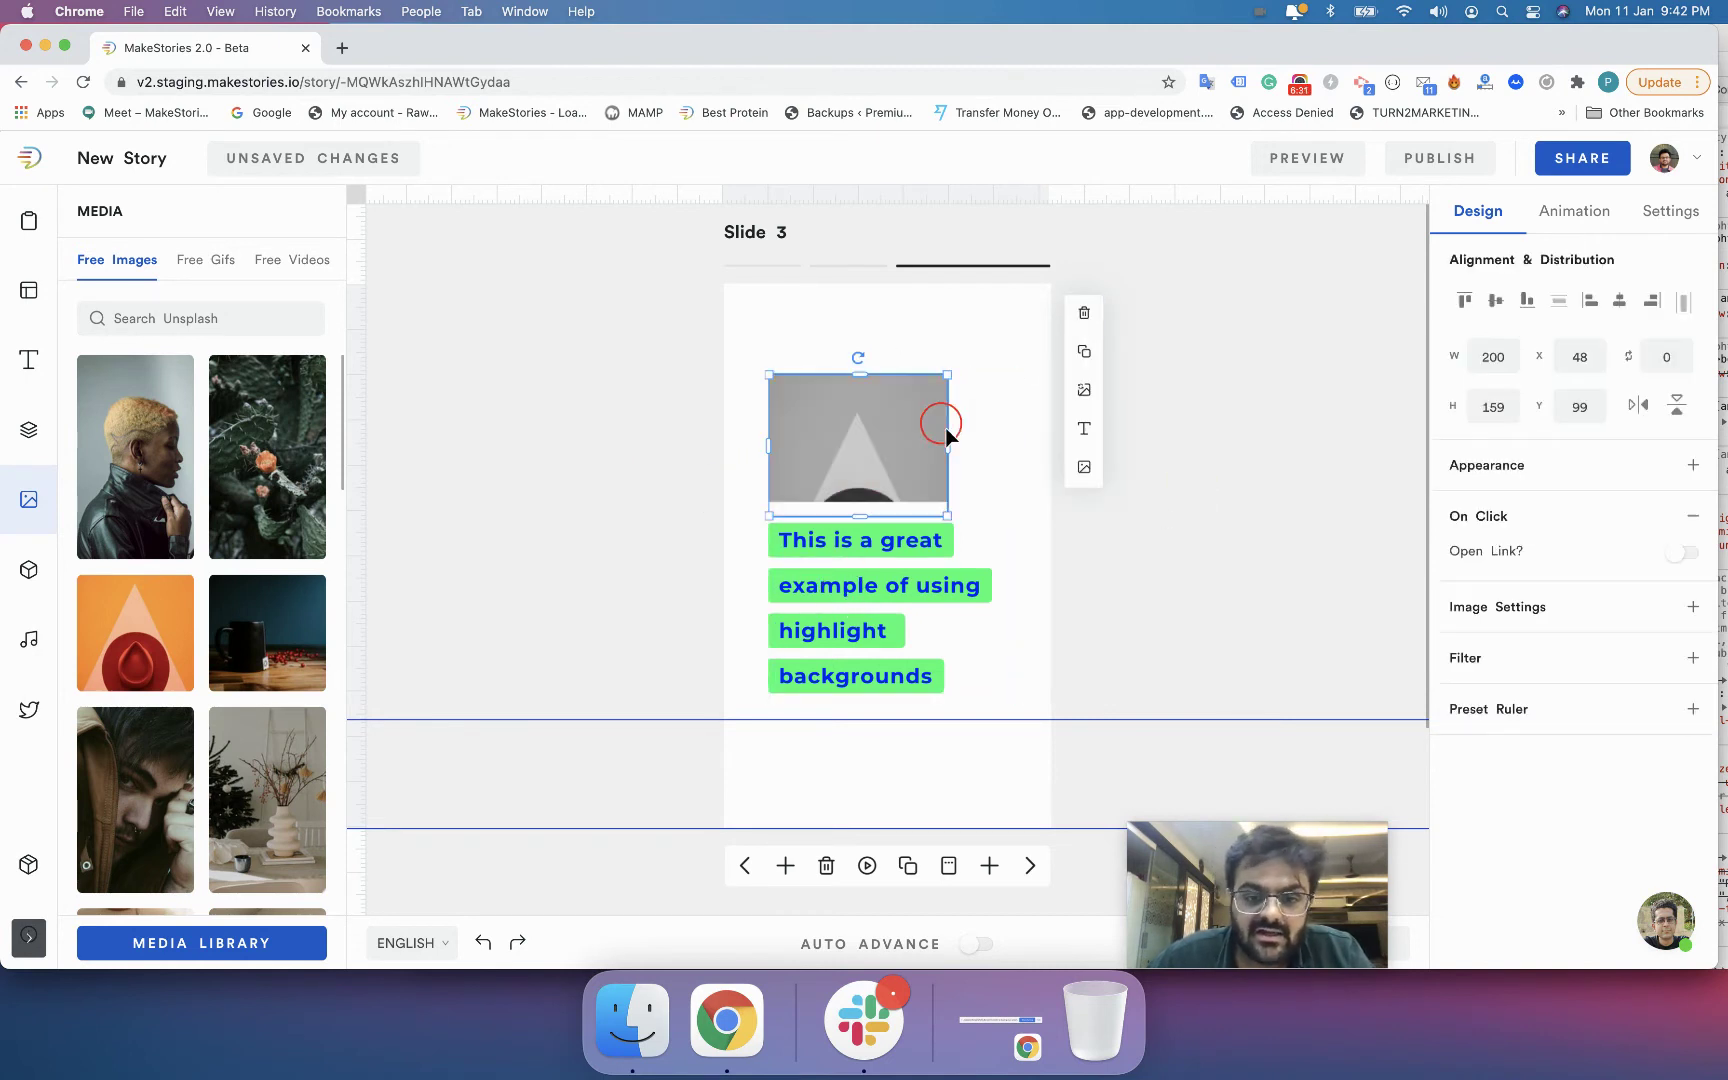
click(1153, 564)
click(31, 430)
drag(648, 324, 864, 601)
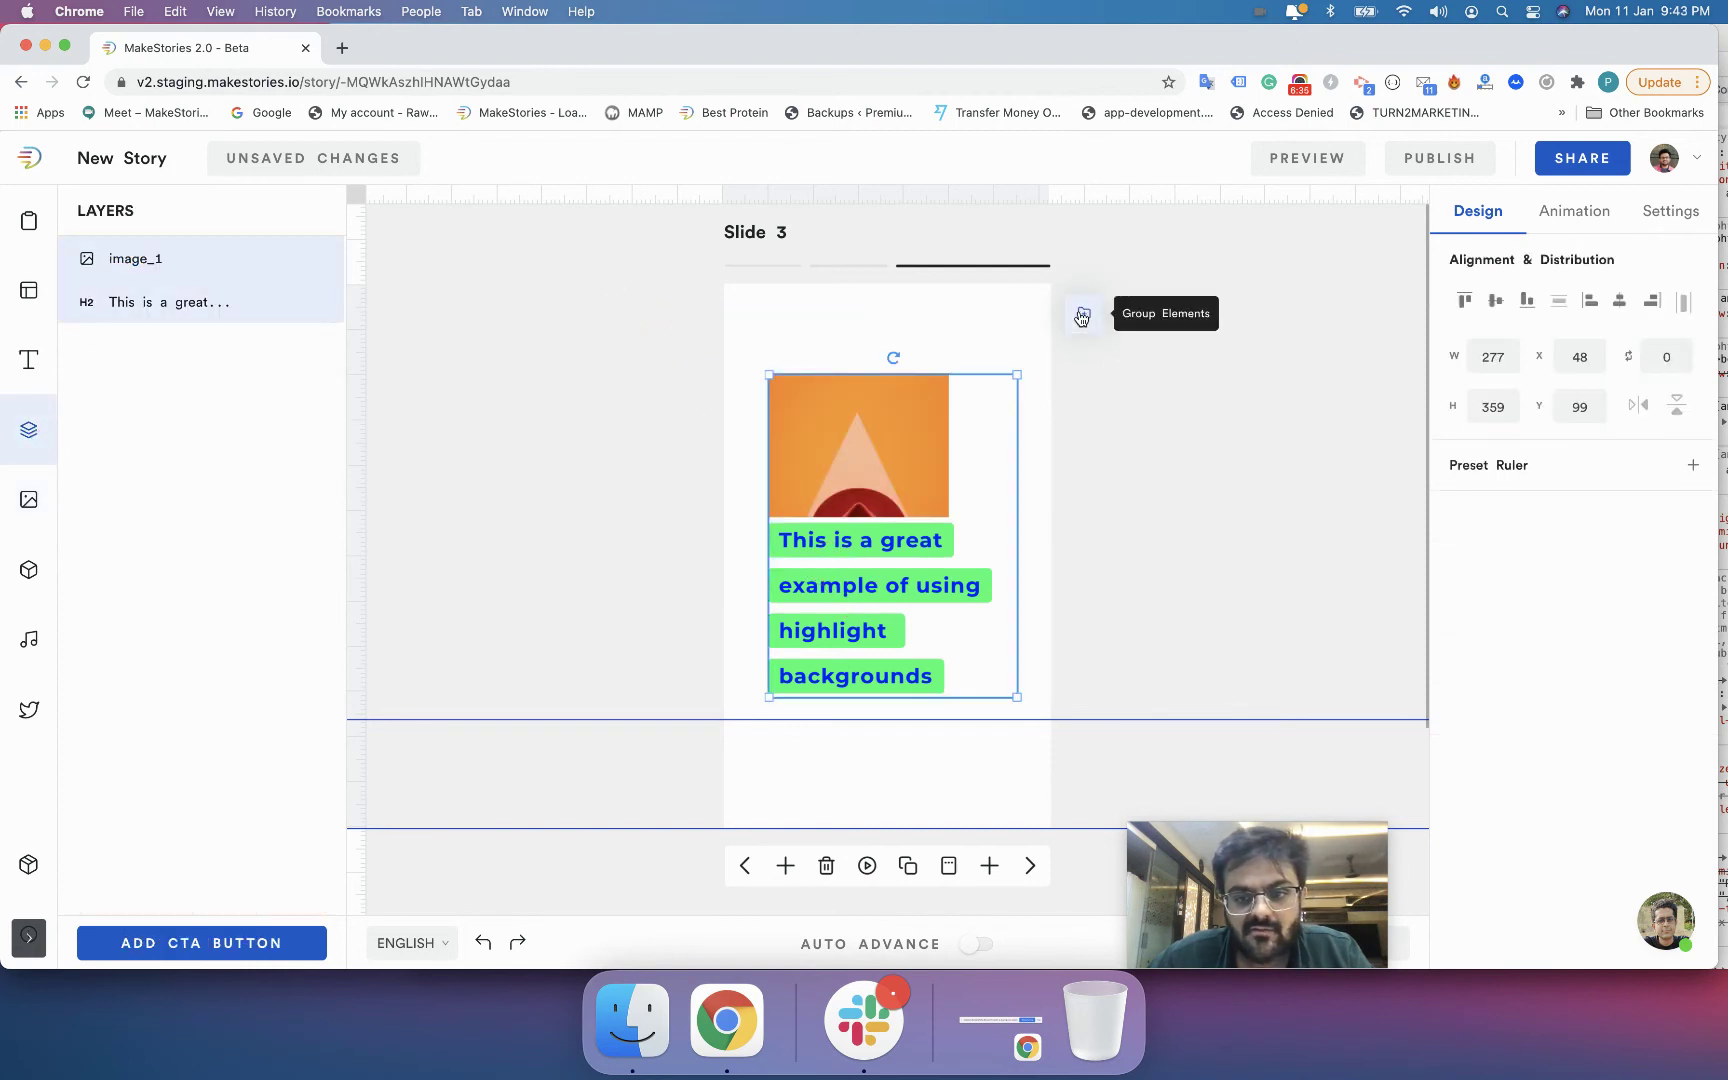
- Group the hat photo and highlighted text into group1 and select the group
click(1084, 313)
click(681, 488)
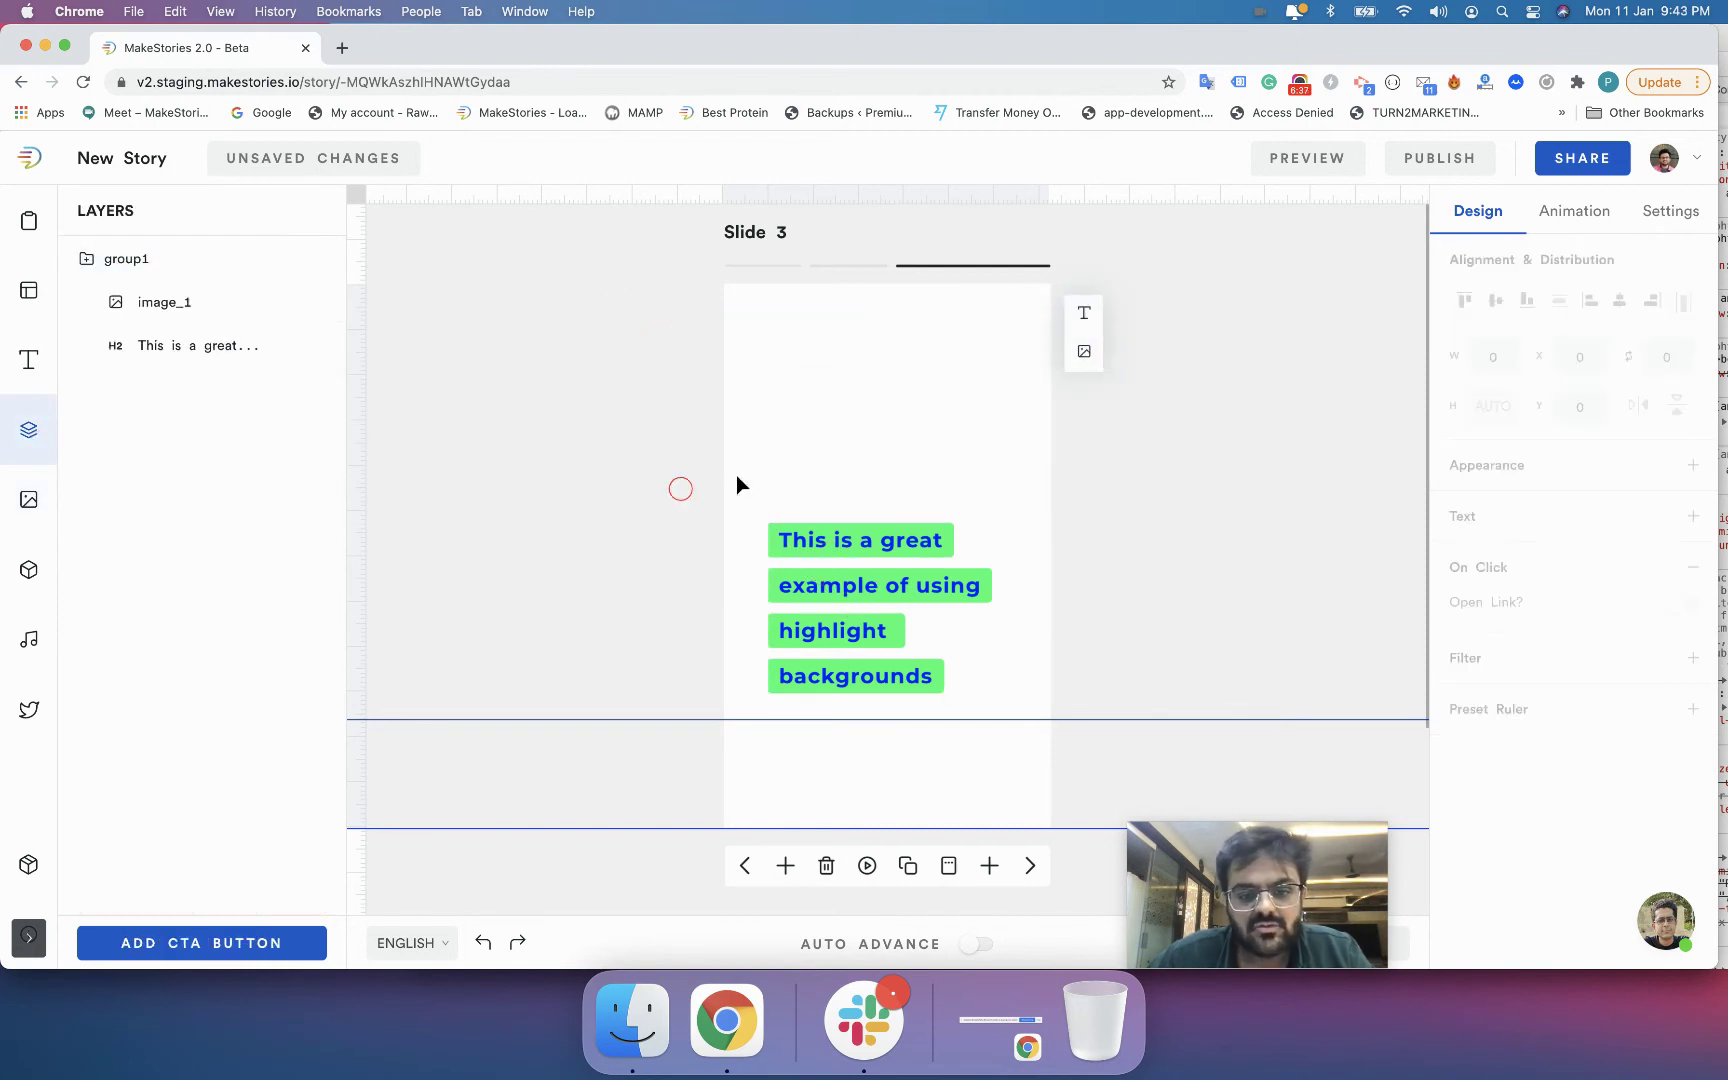
click(902, 464)
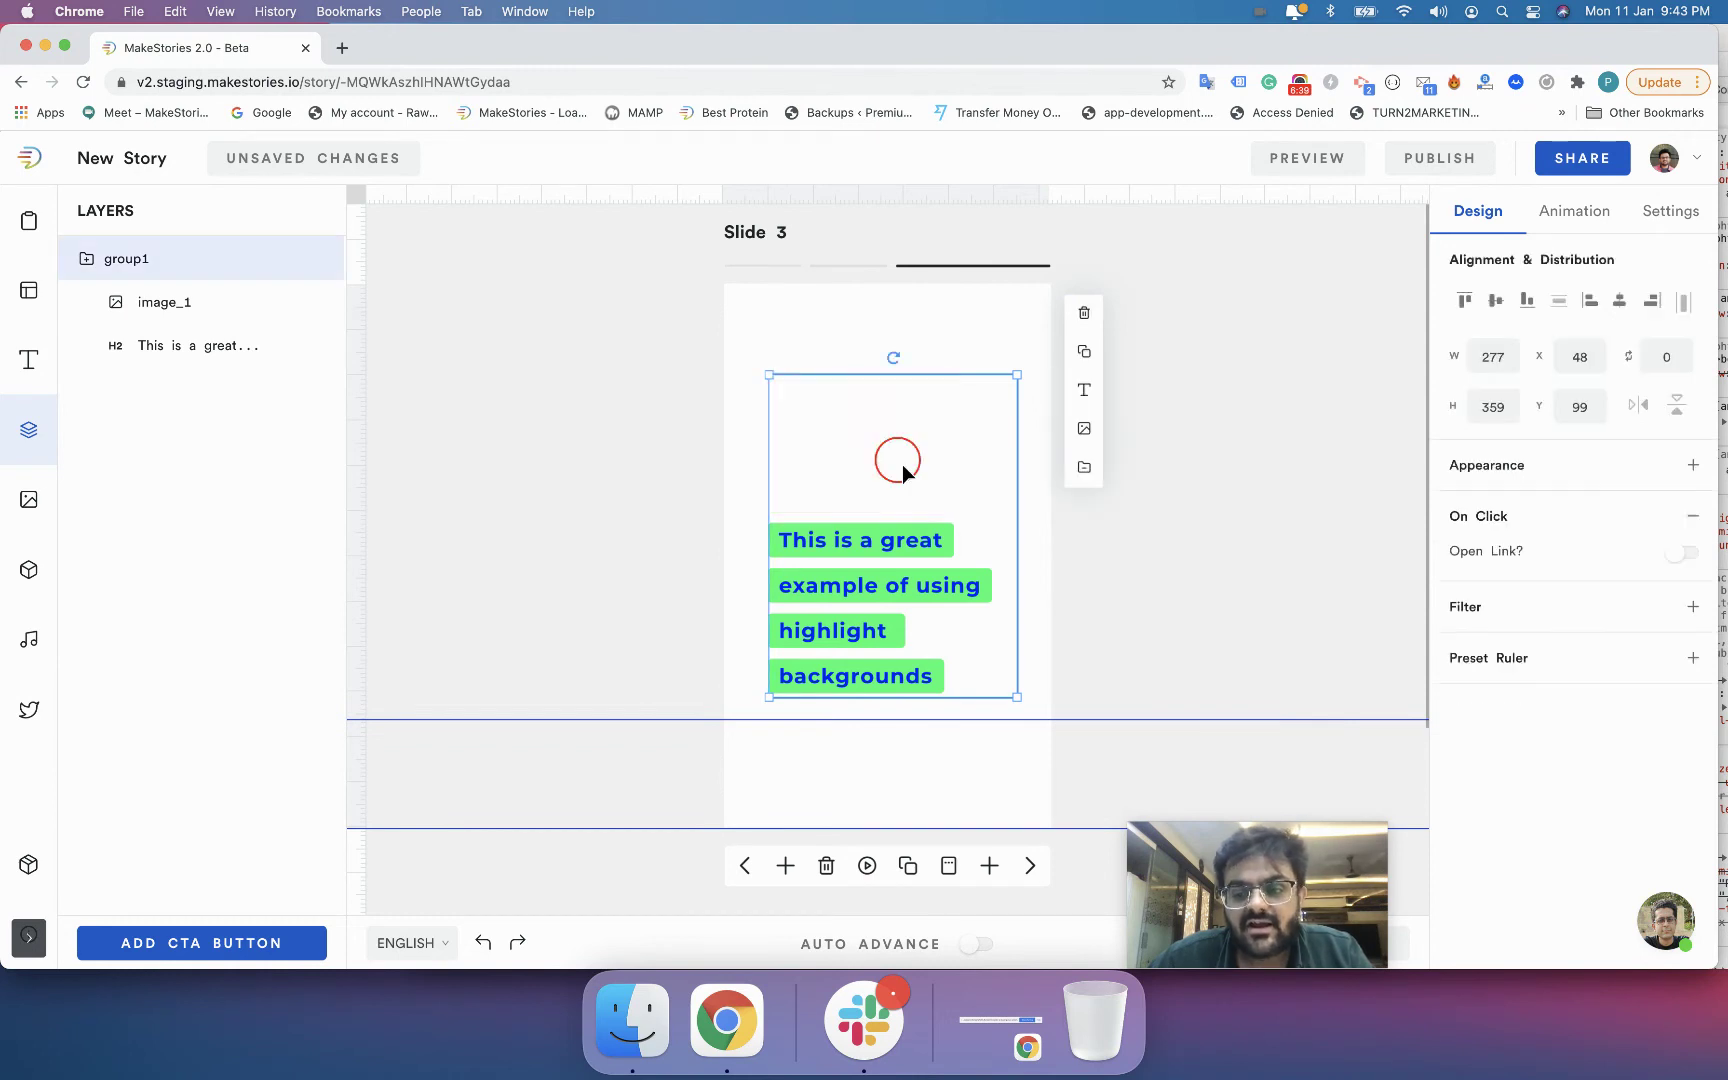
click(1680, 556)
click(1558, 608)
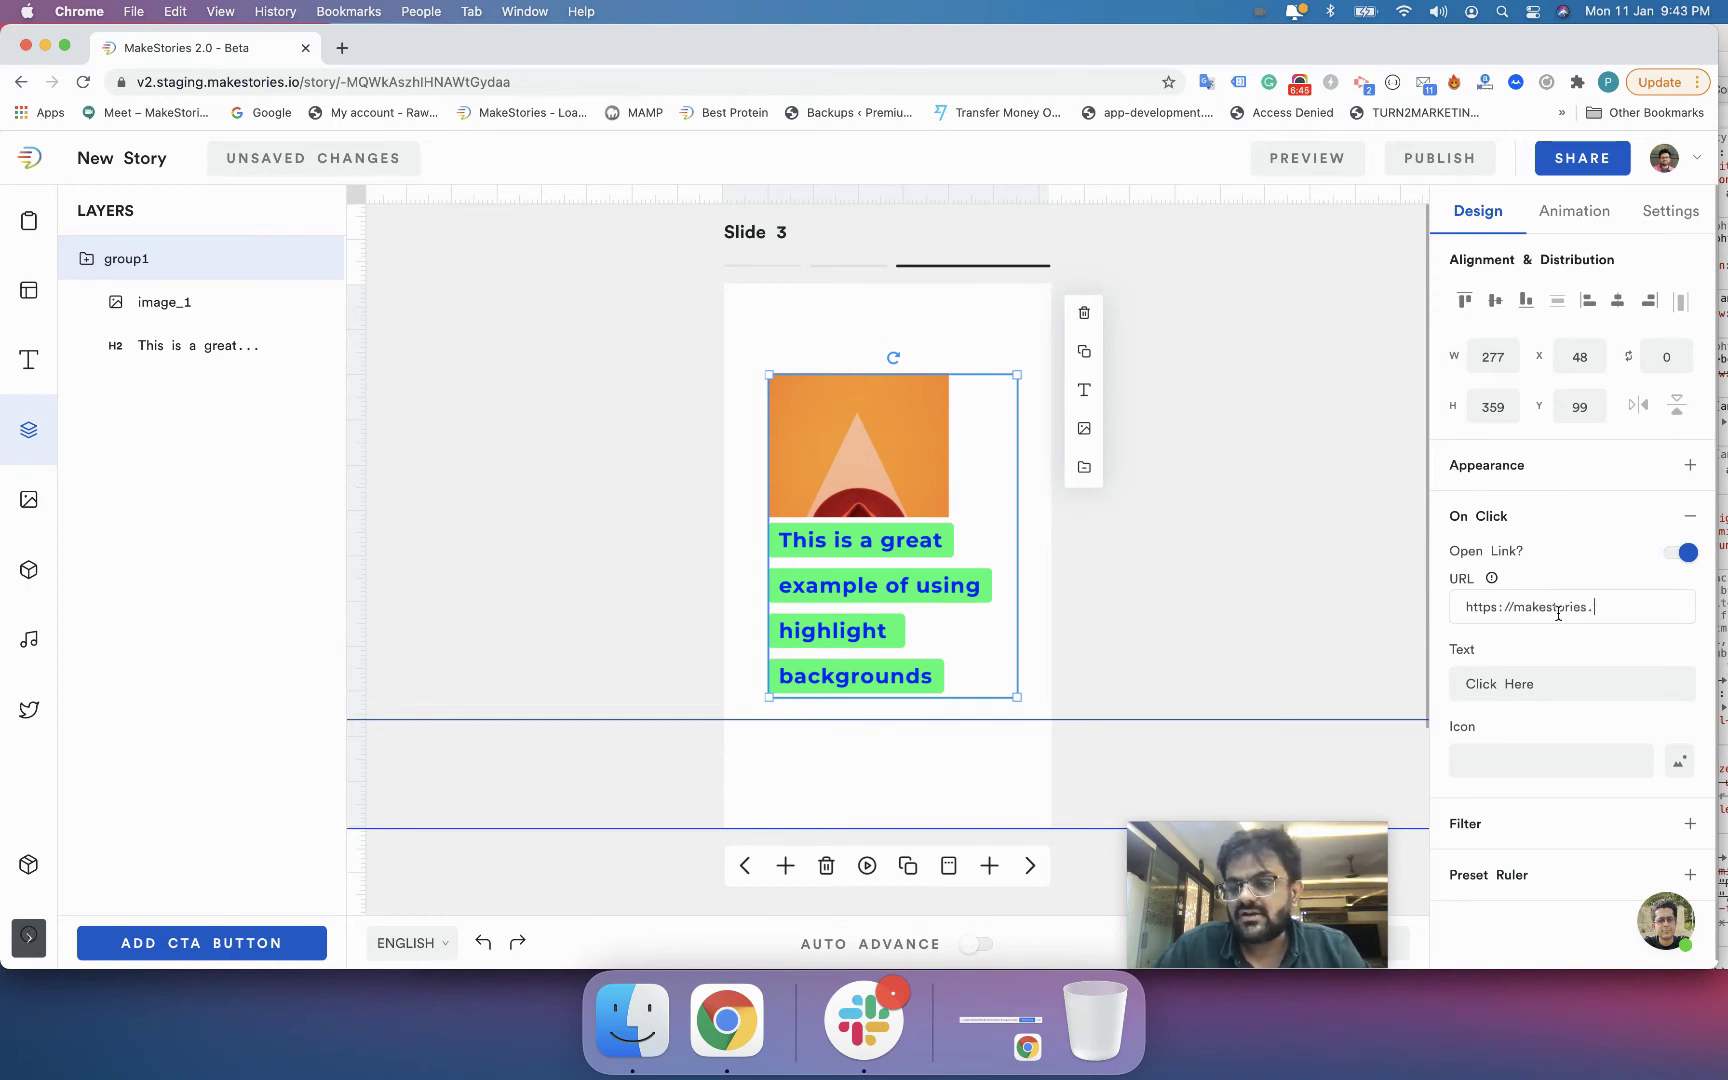
key(Tab)
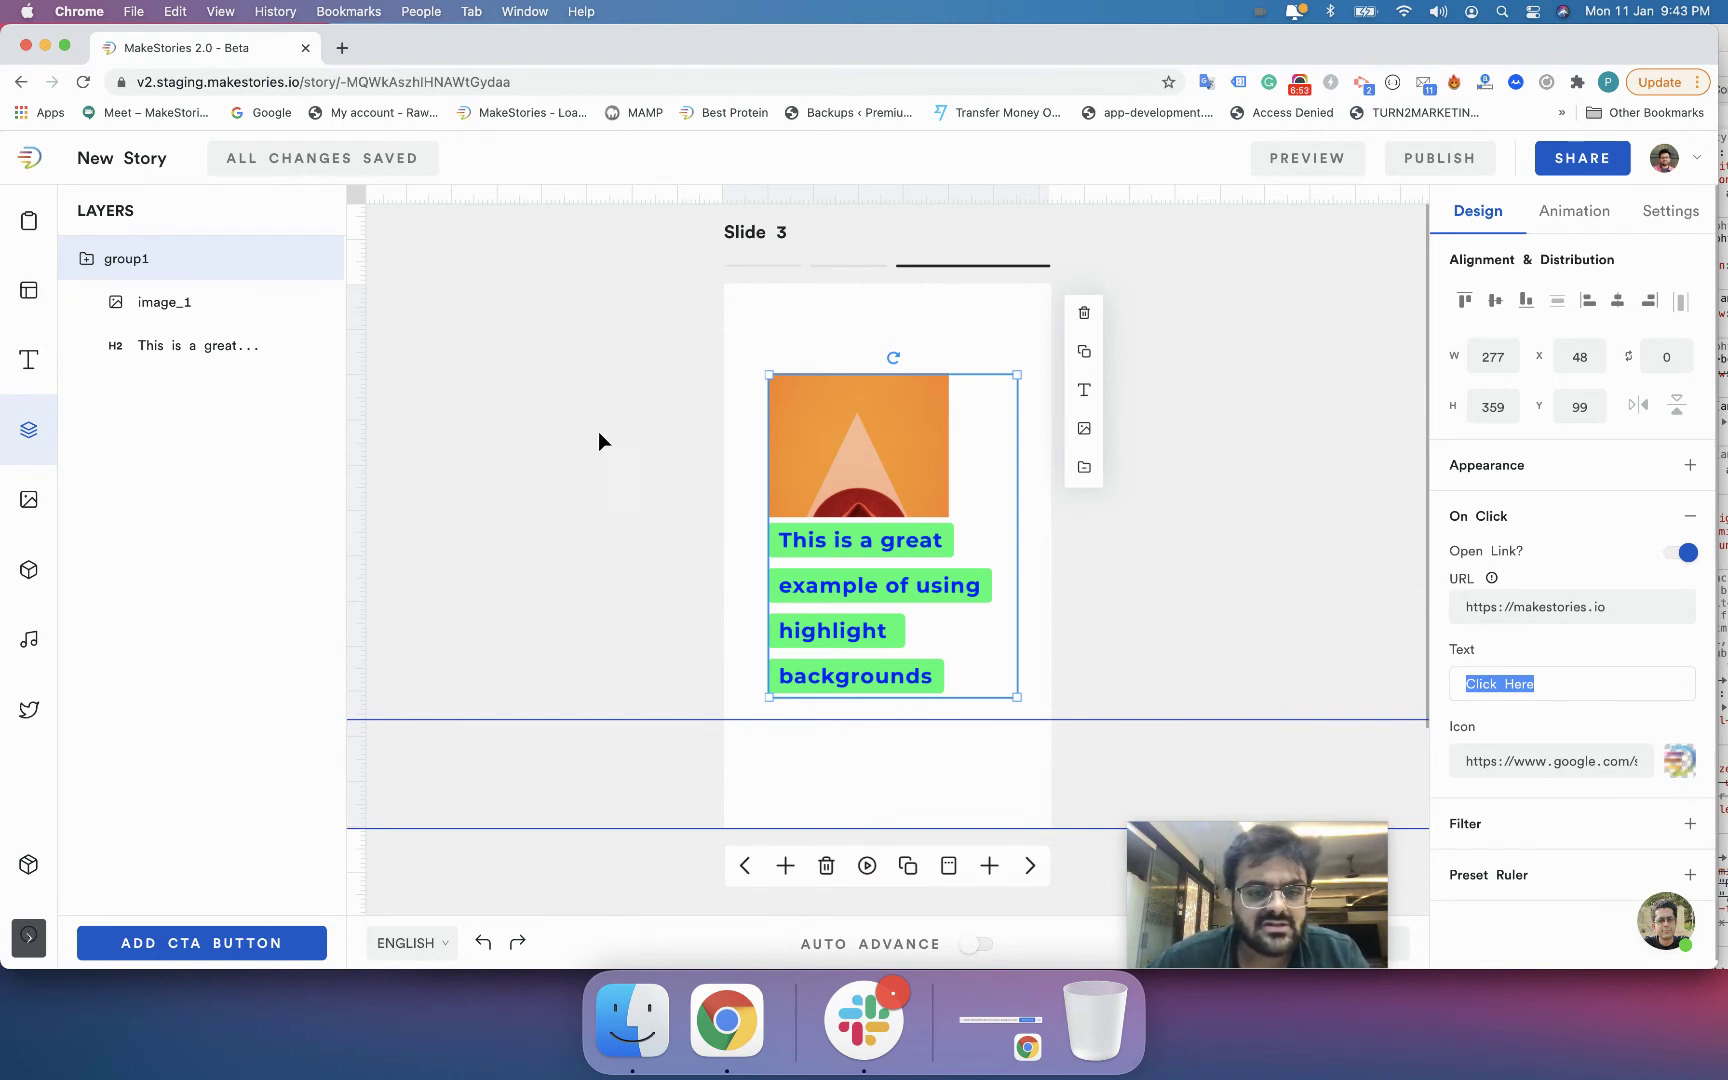
double_click(812, 594)
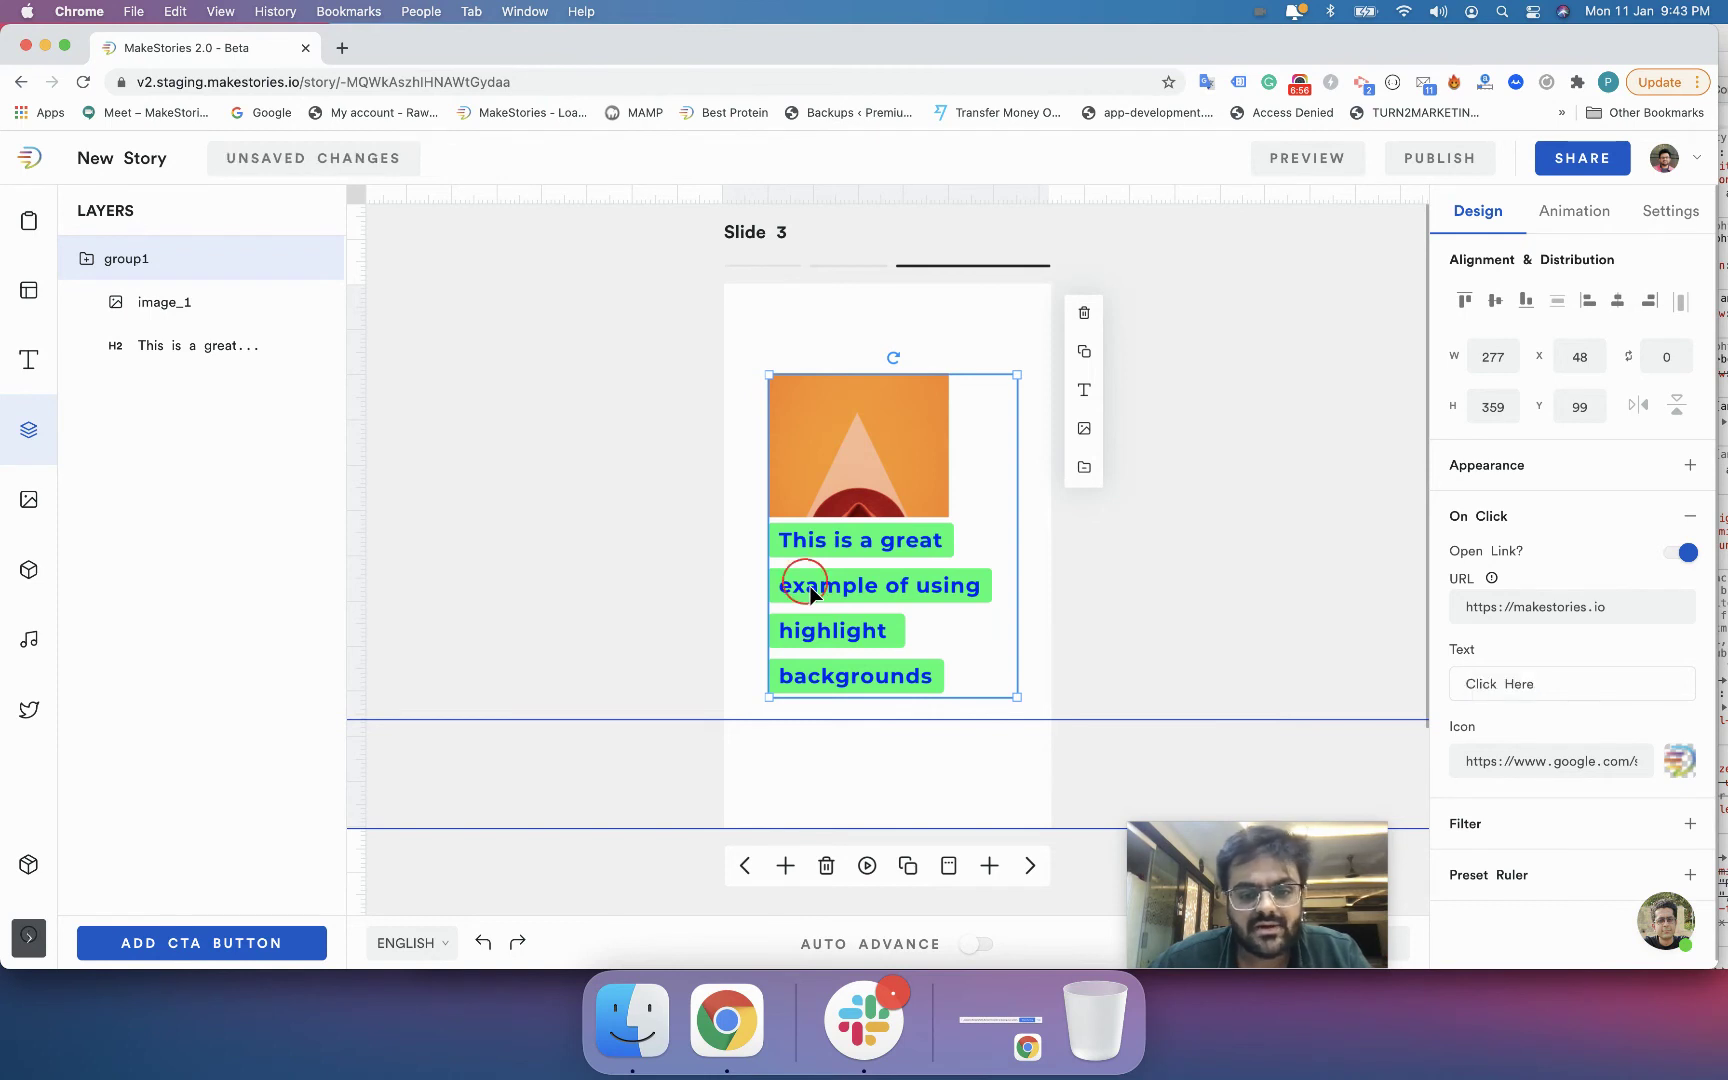
click(1076, 582)
drag(350, 193, 349, 188)
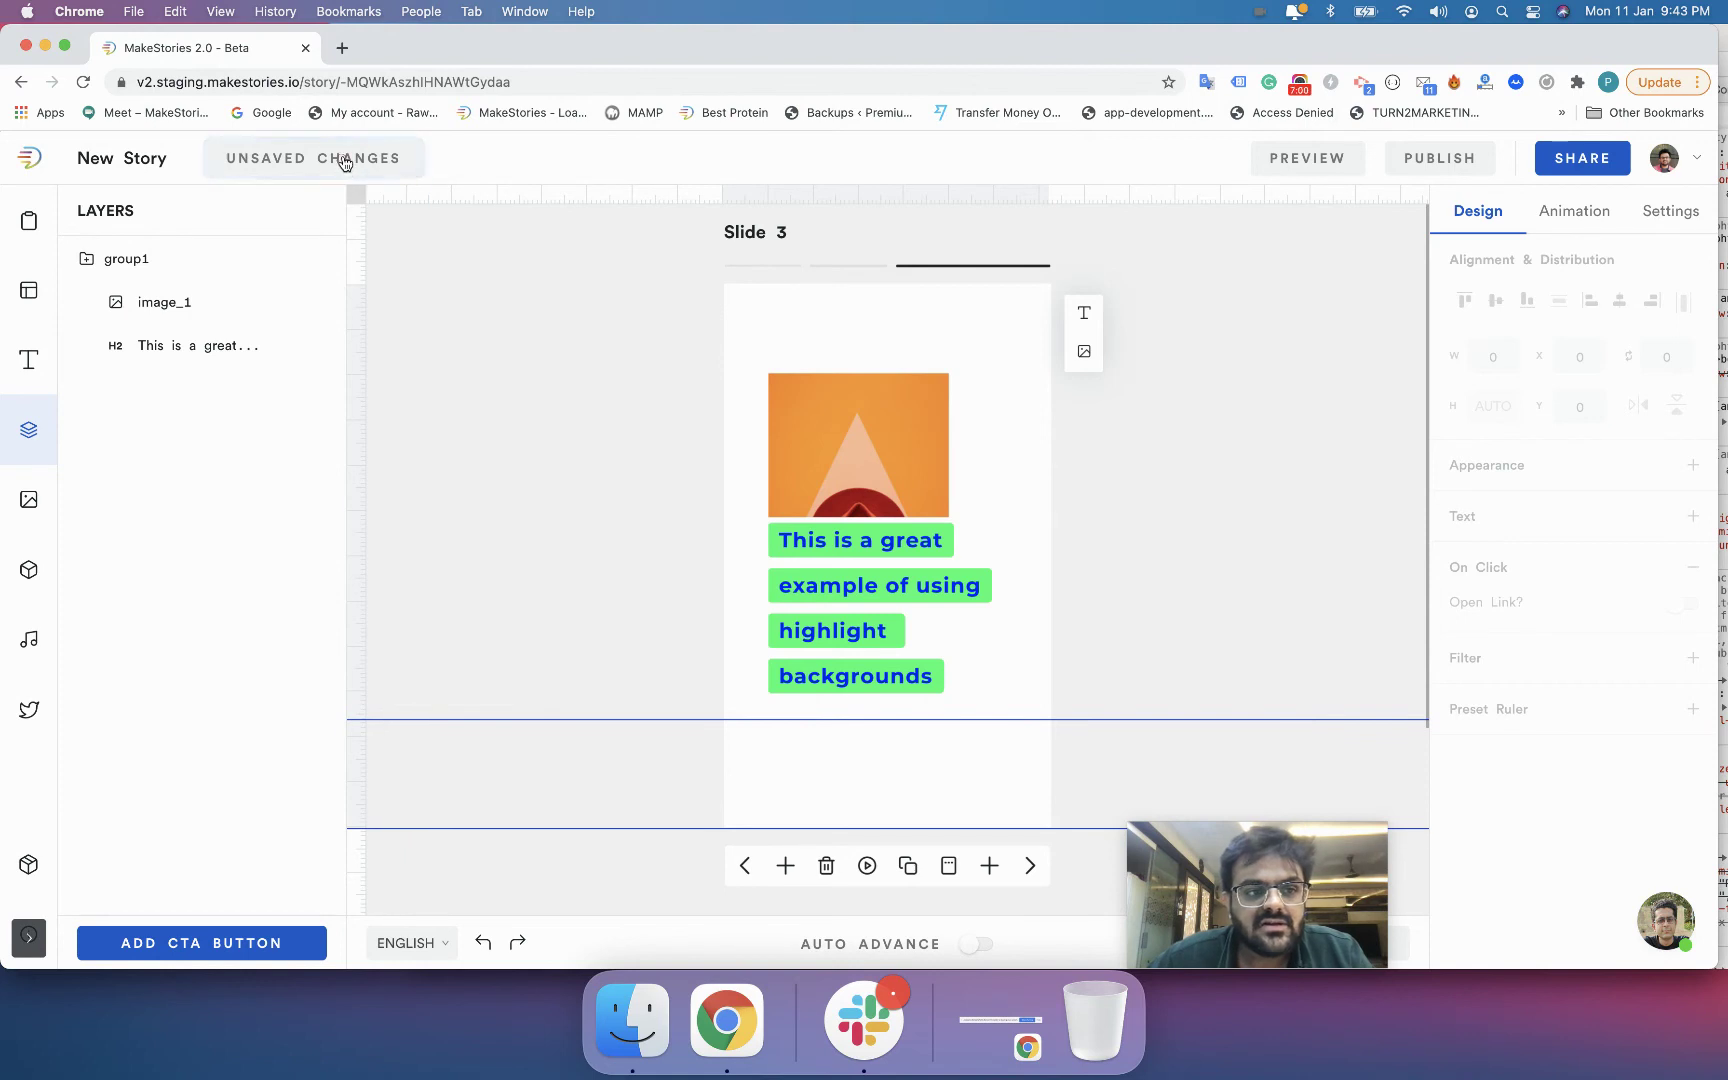
click(1295, 162)
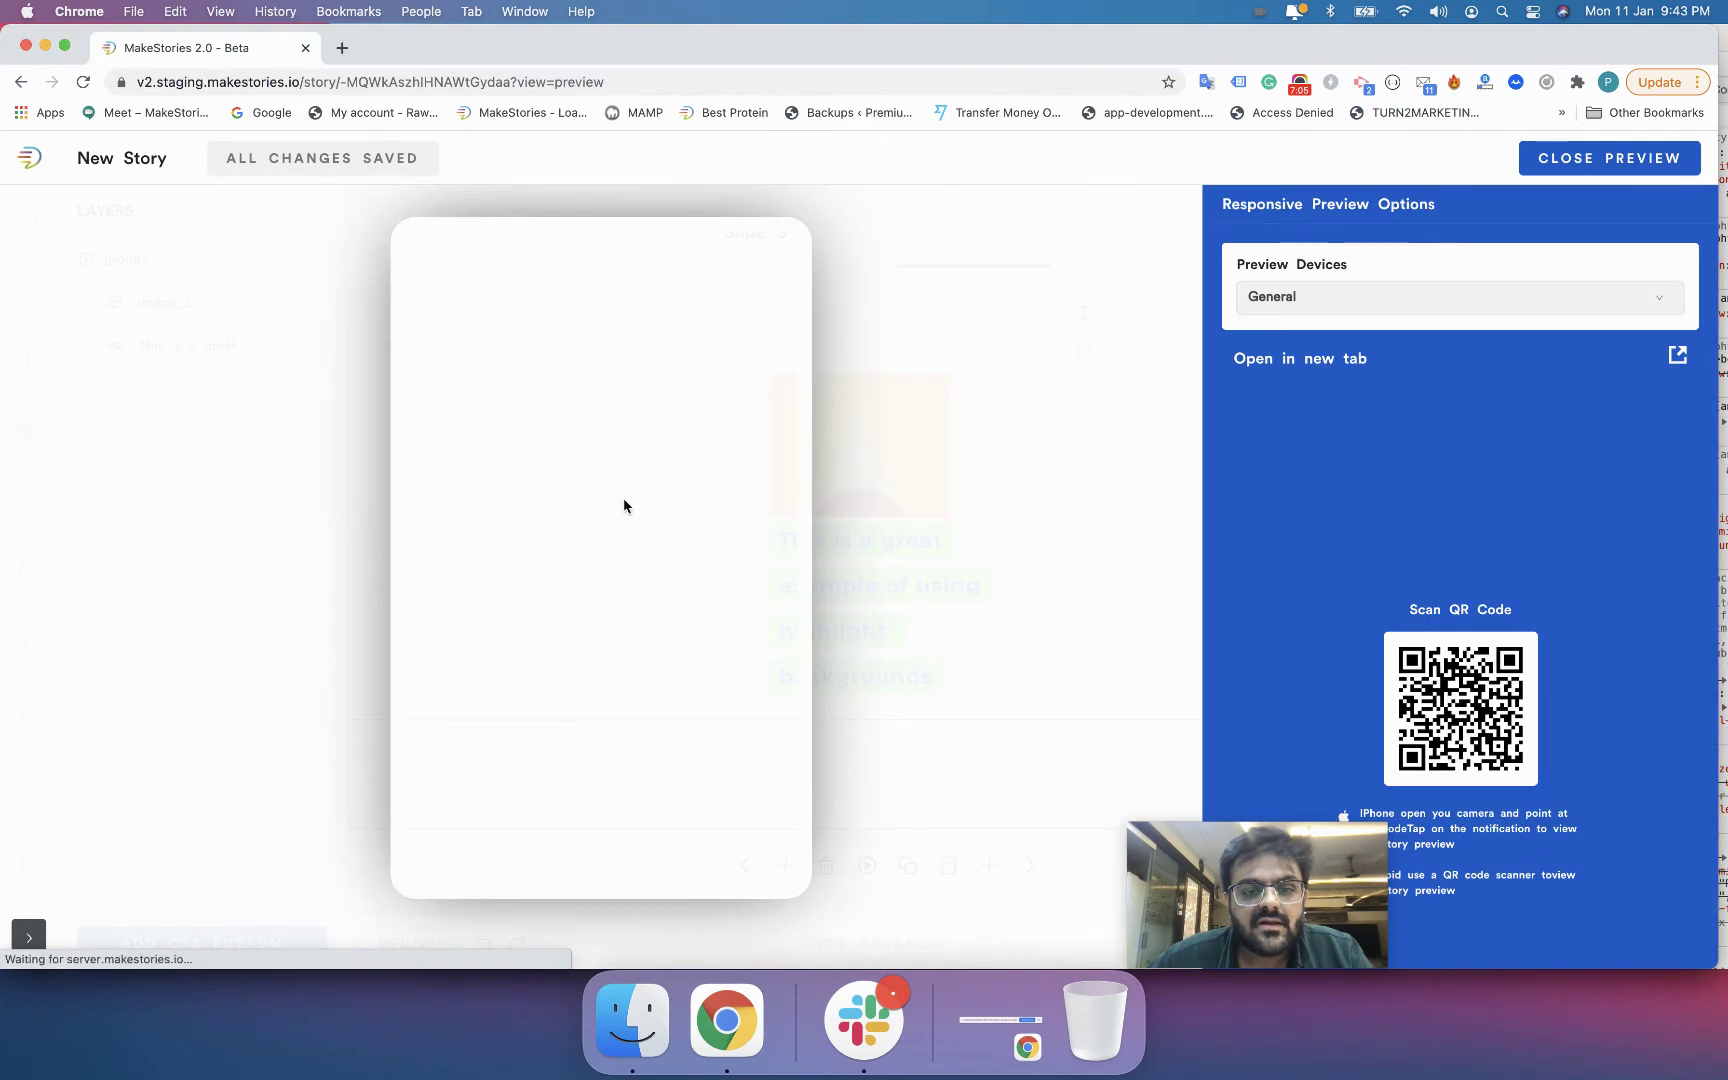
click(586, 487)
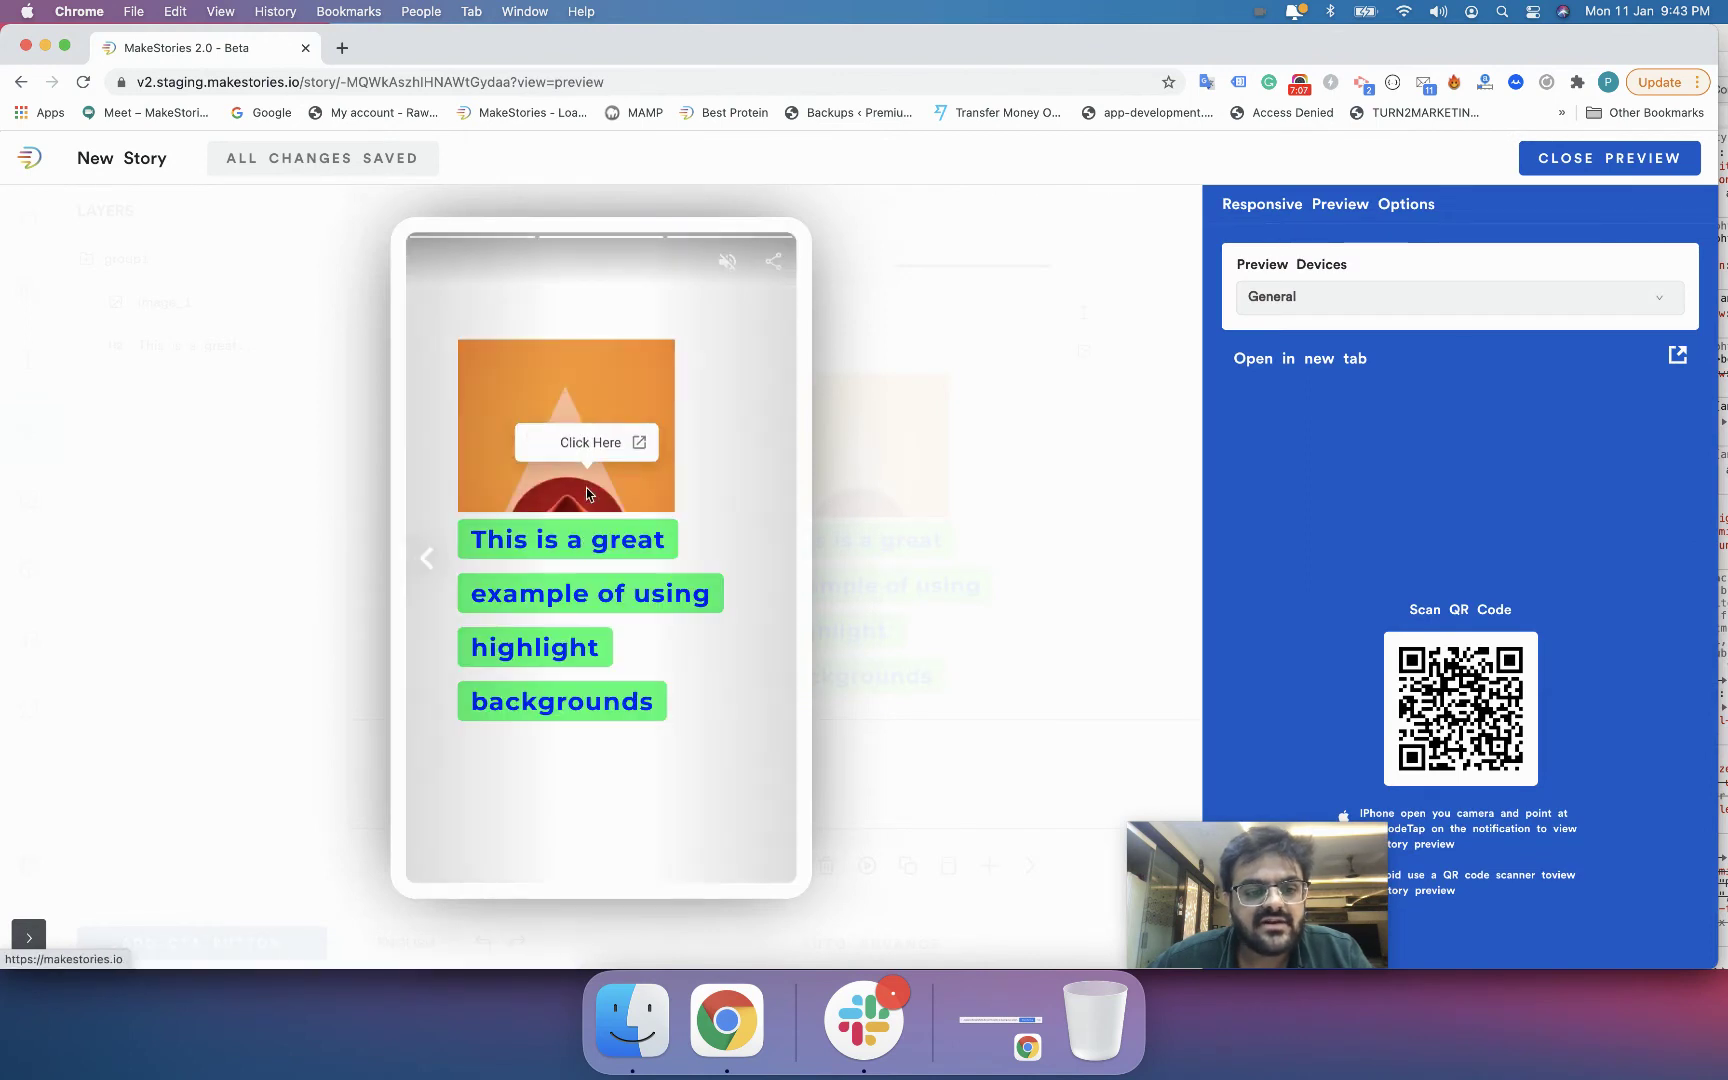
click(1598, 168)
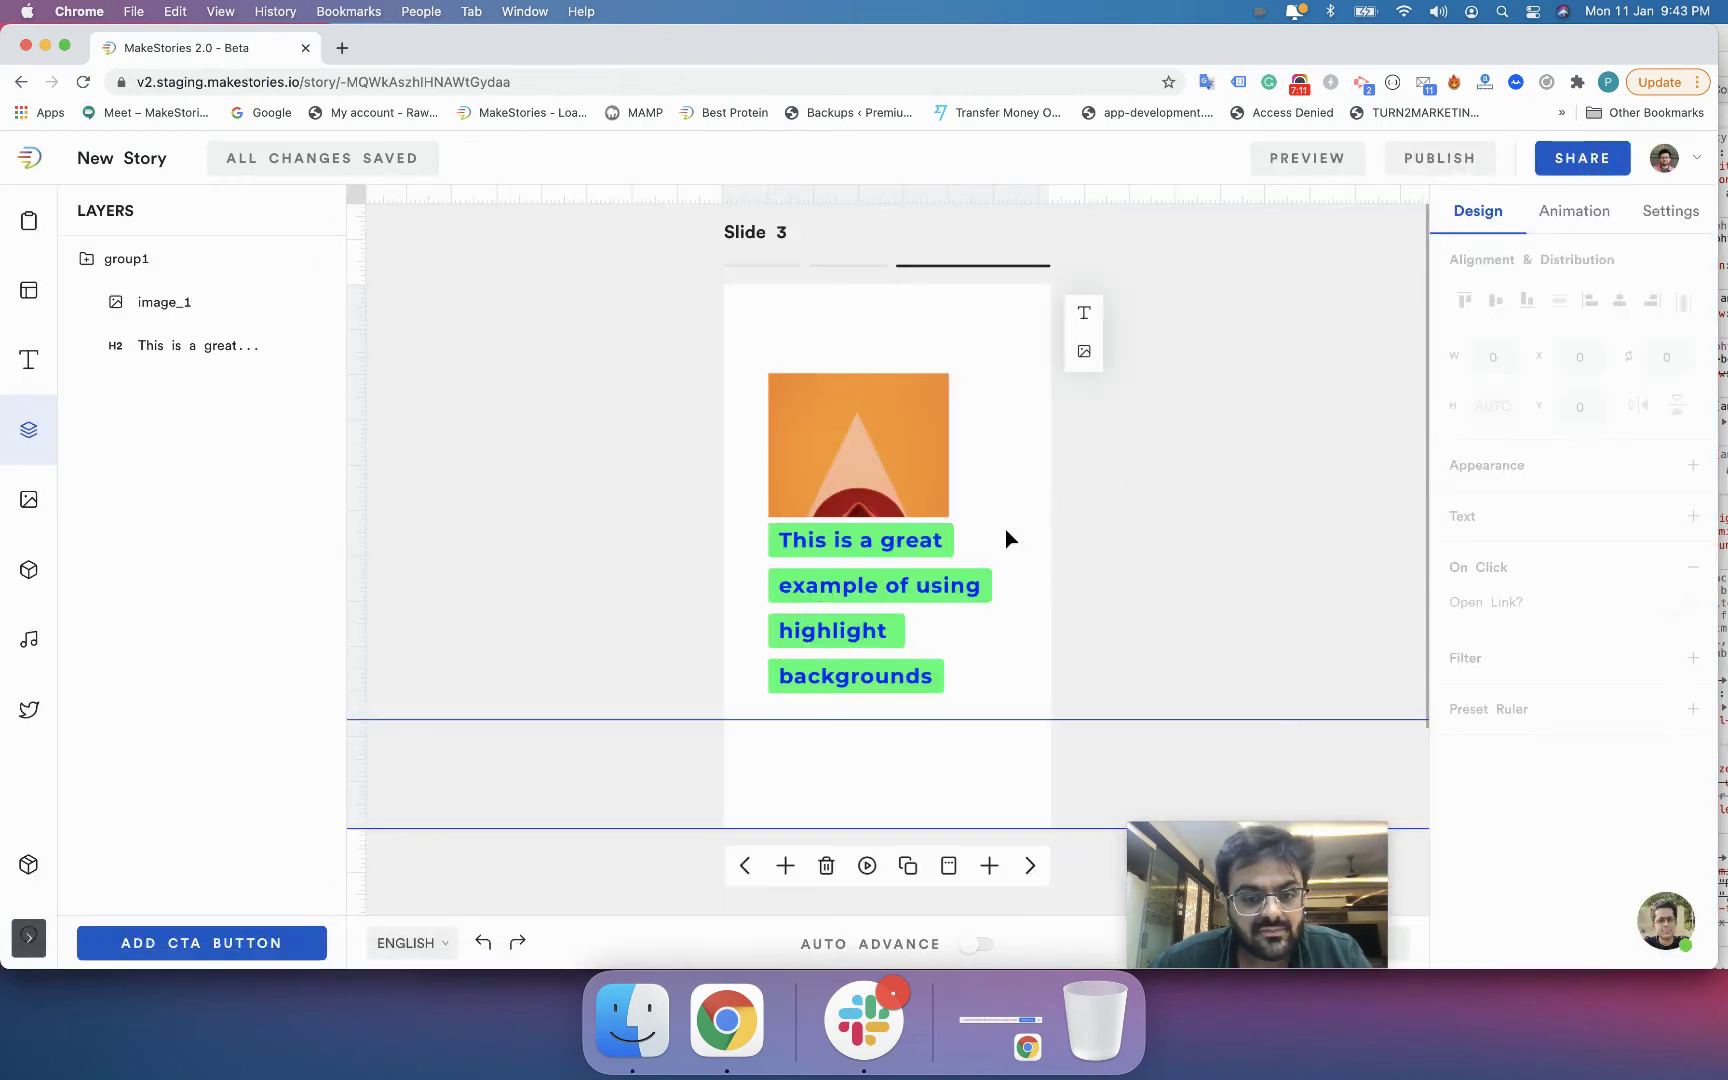
click(909, 492)
- Delete image_1, ungroup group1, and move the H2 highlighted text up toward the slide centre
key(Delete)
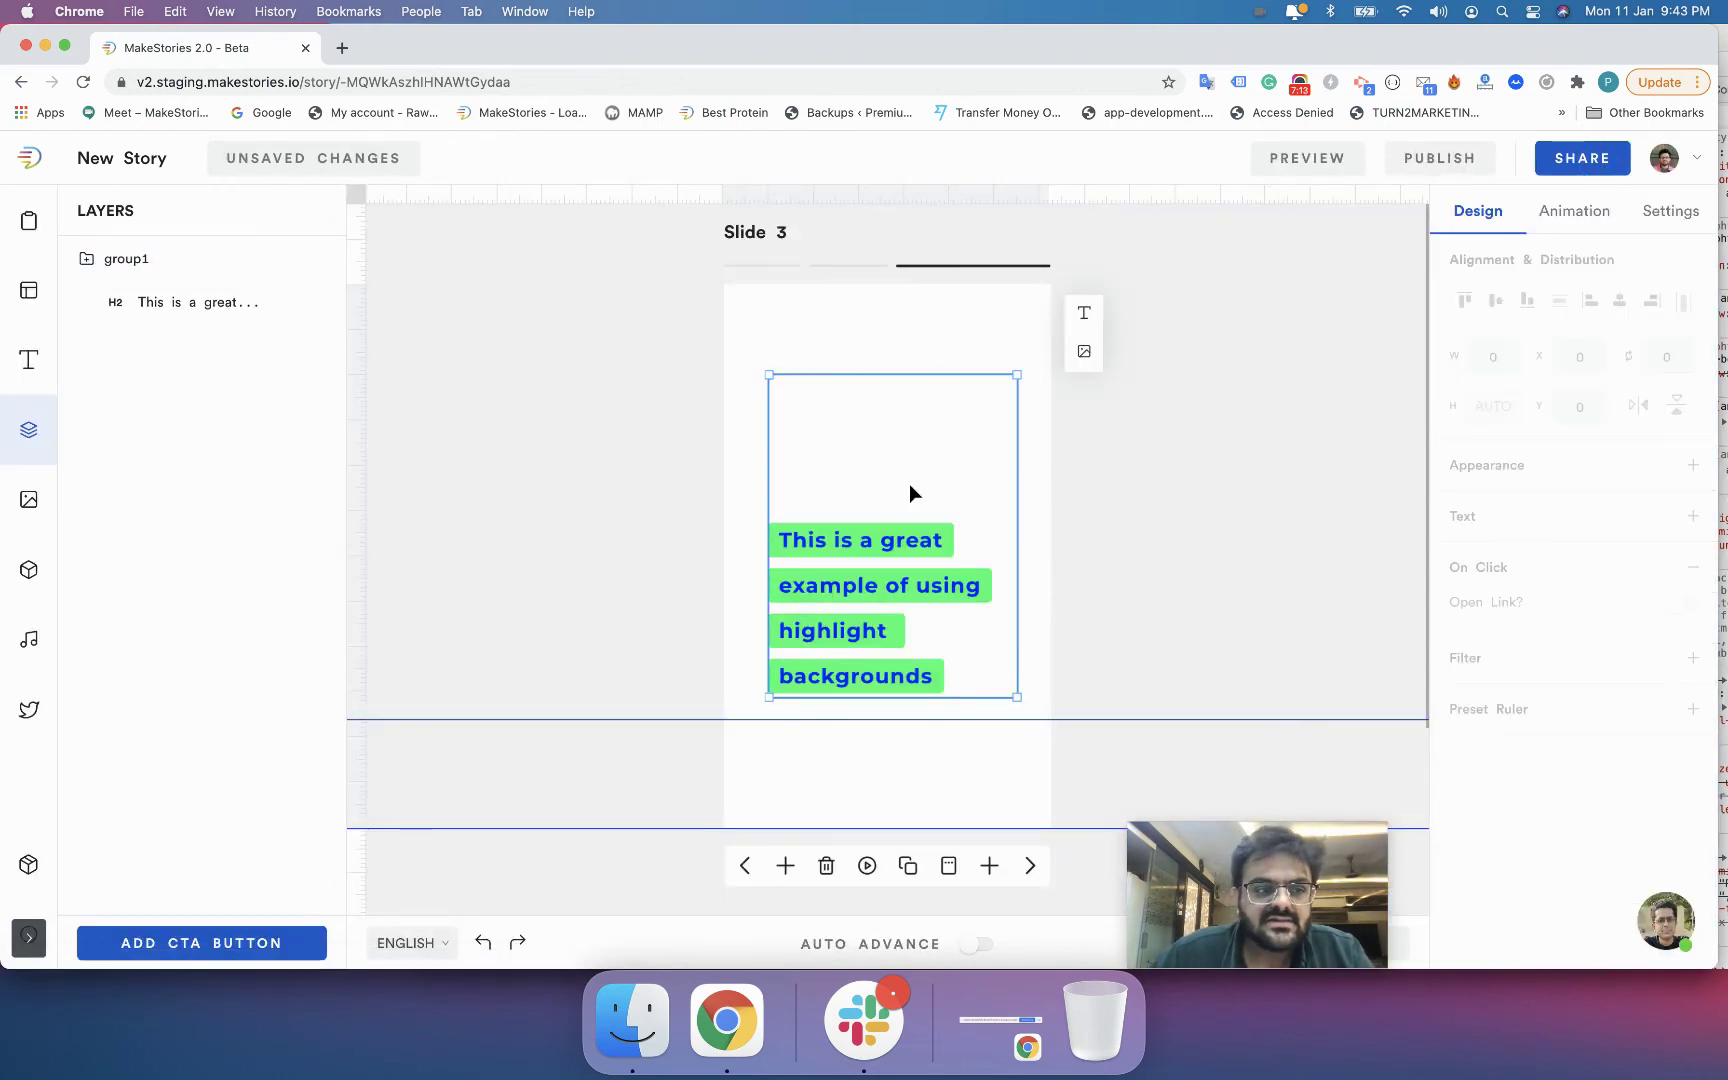
click(828, 514)
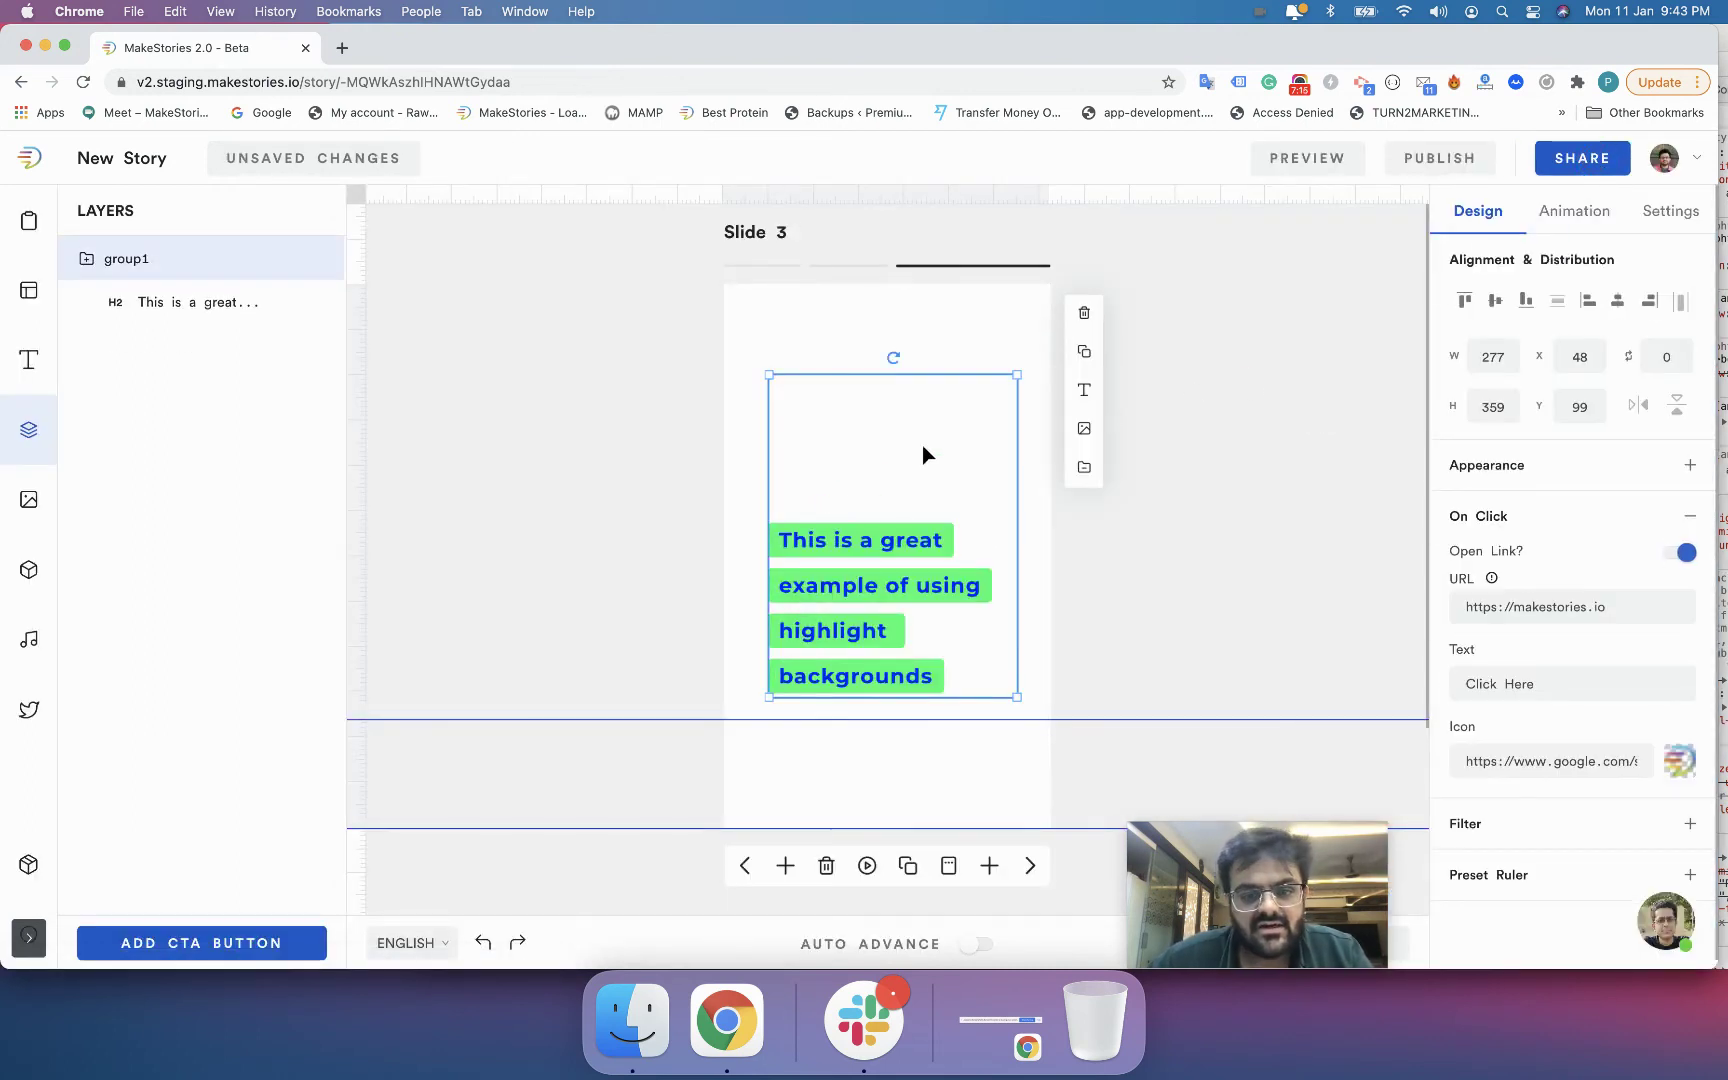
click(1084, 466)
drag(858, 571, 863, 510)
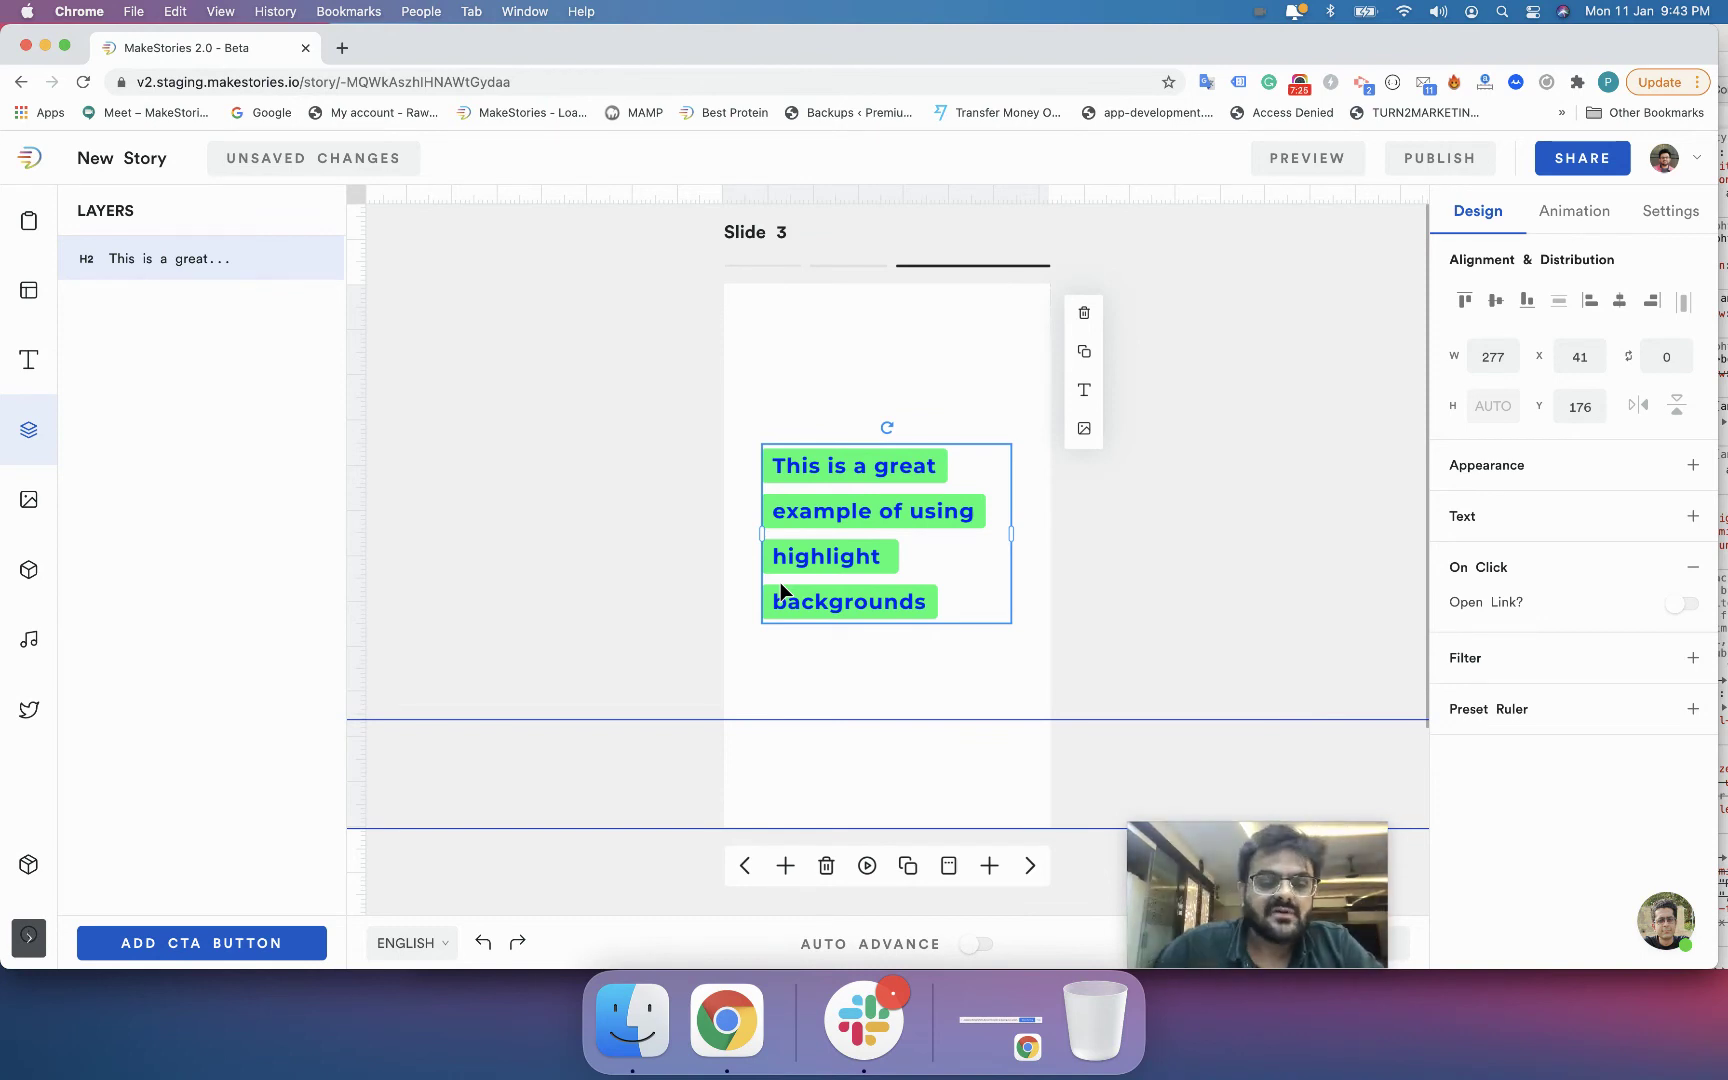
click(600, 596)
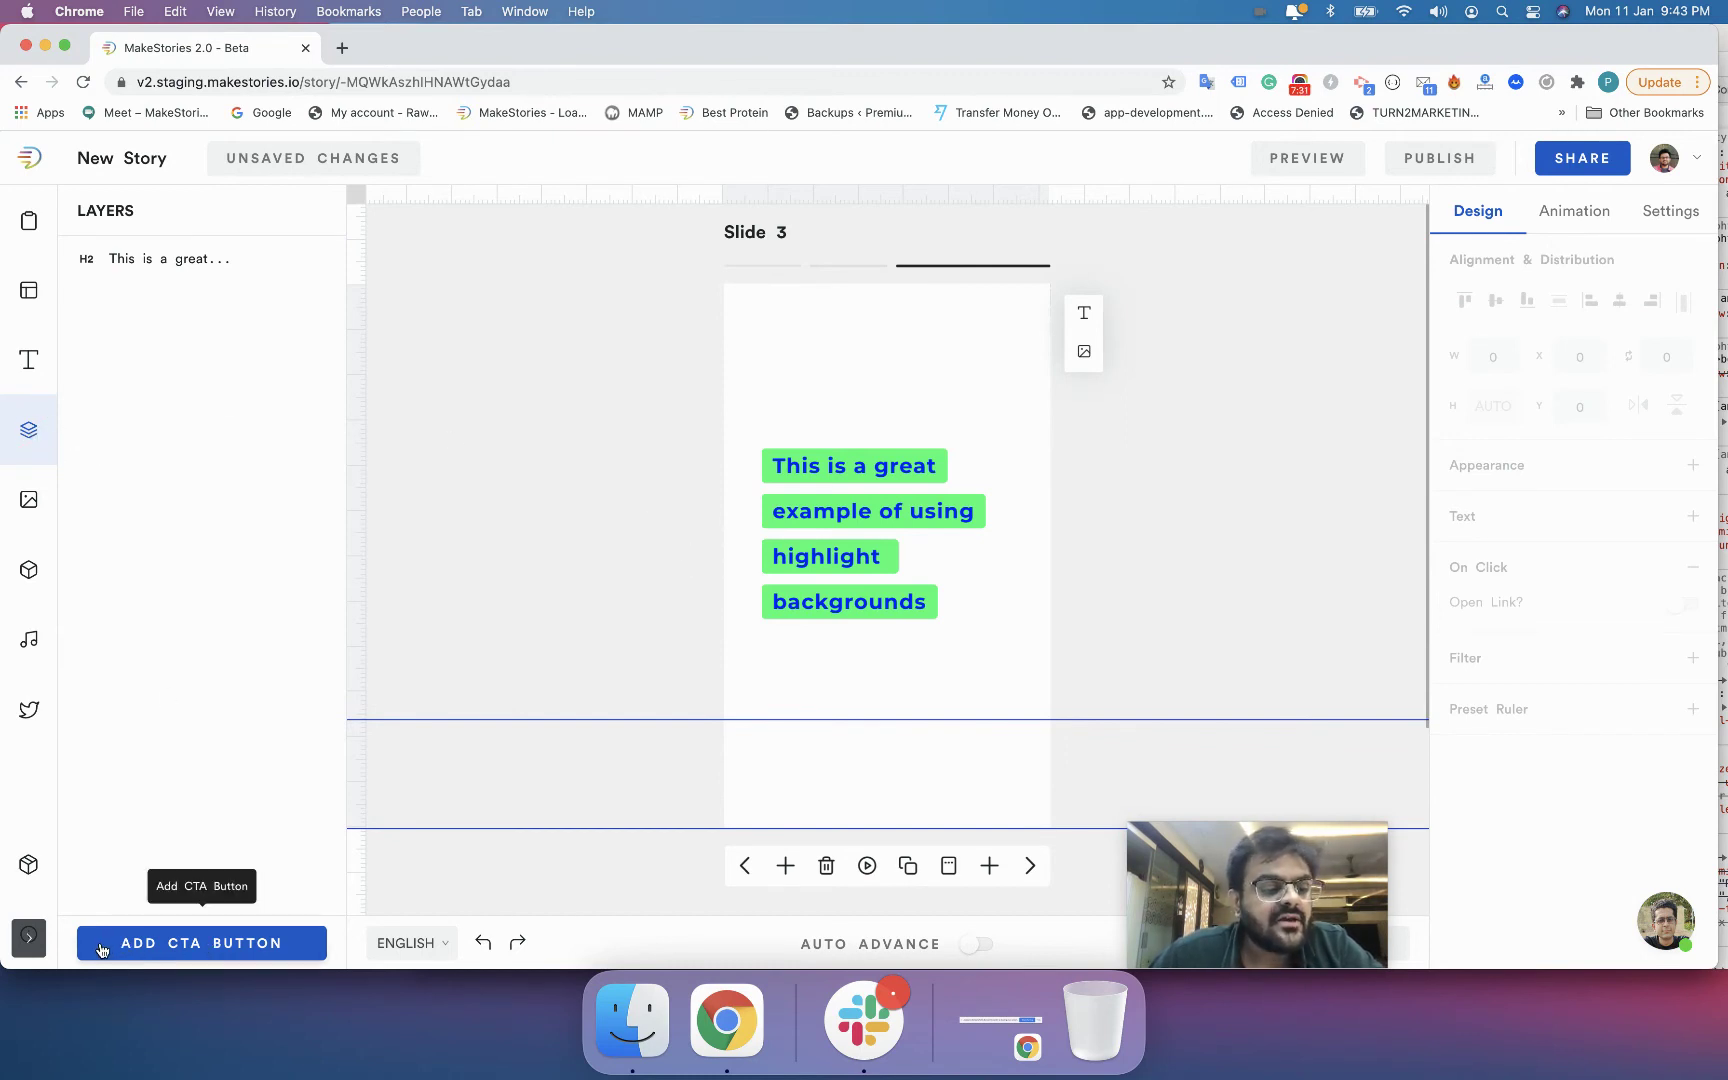
click(199, 946)
click(820, 796)
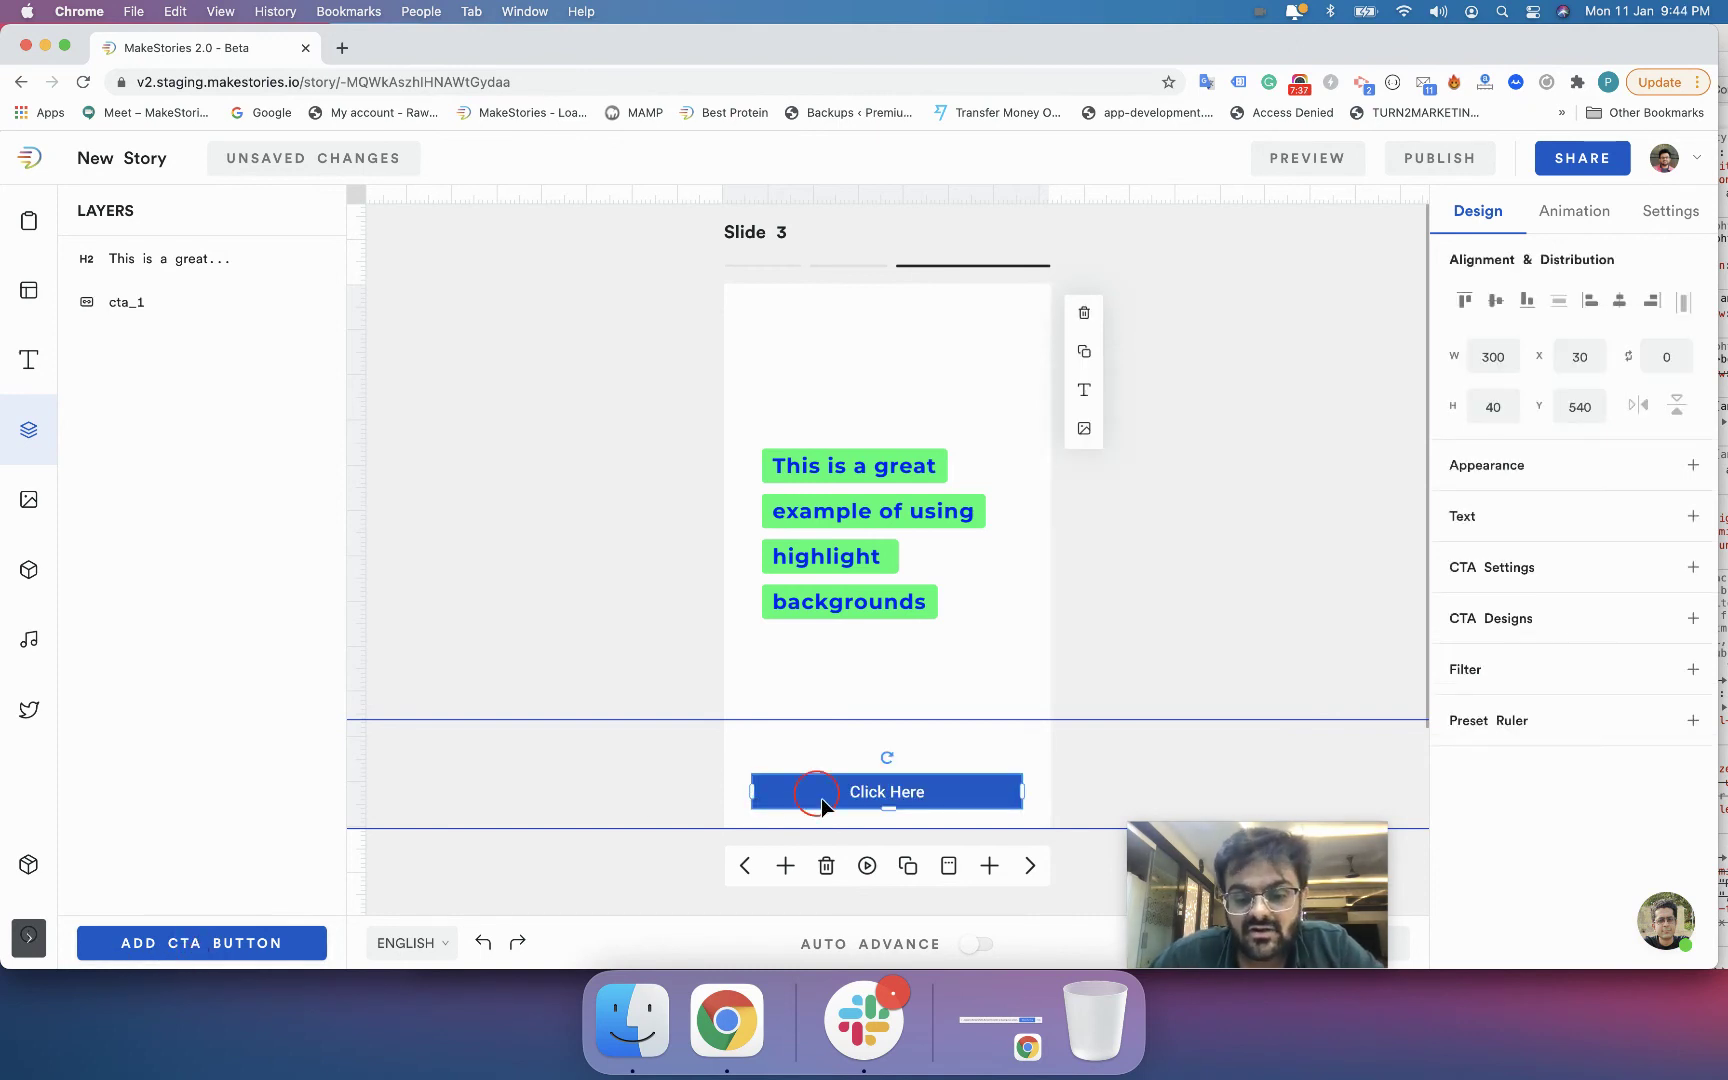
drag(822, 787, 865, 782)
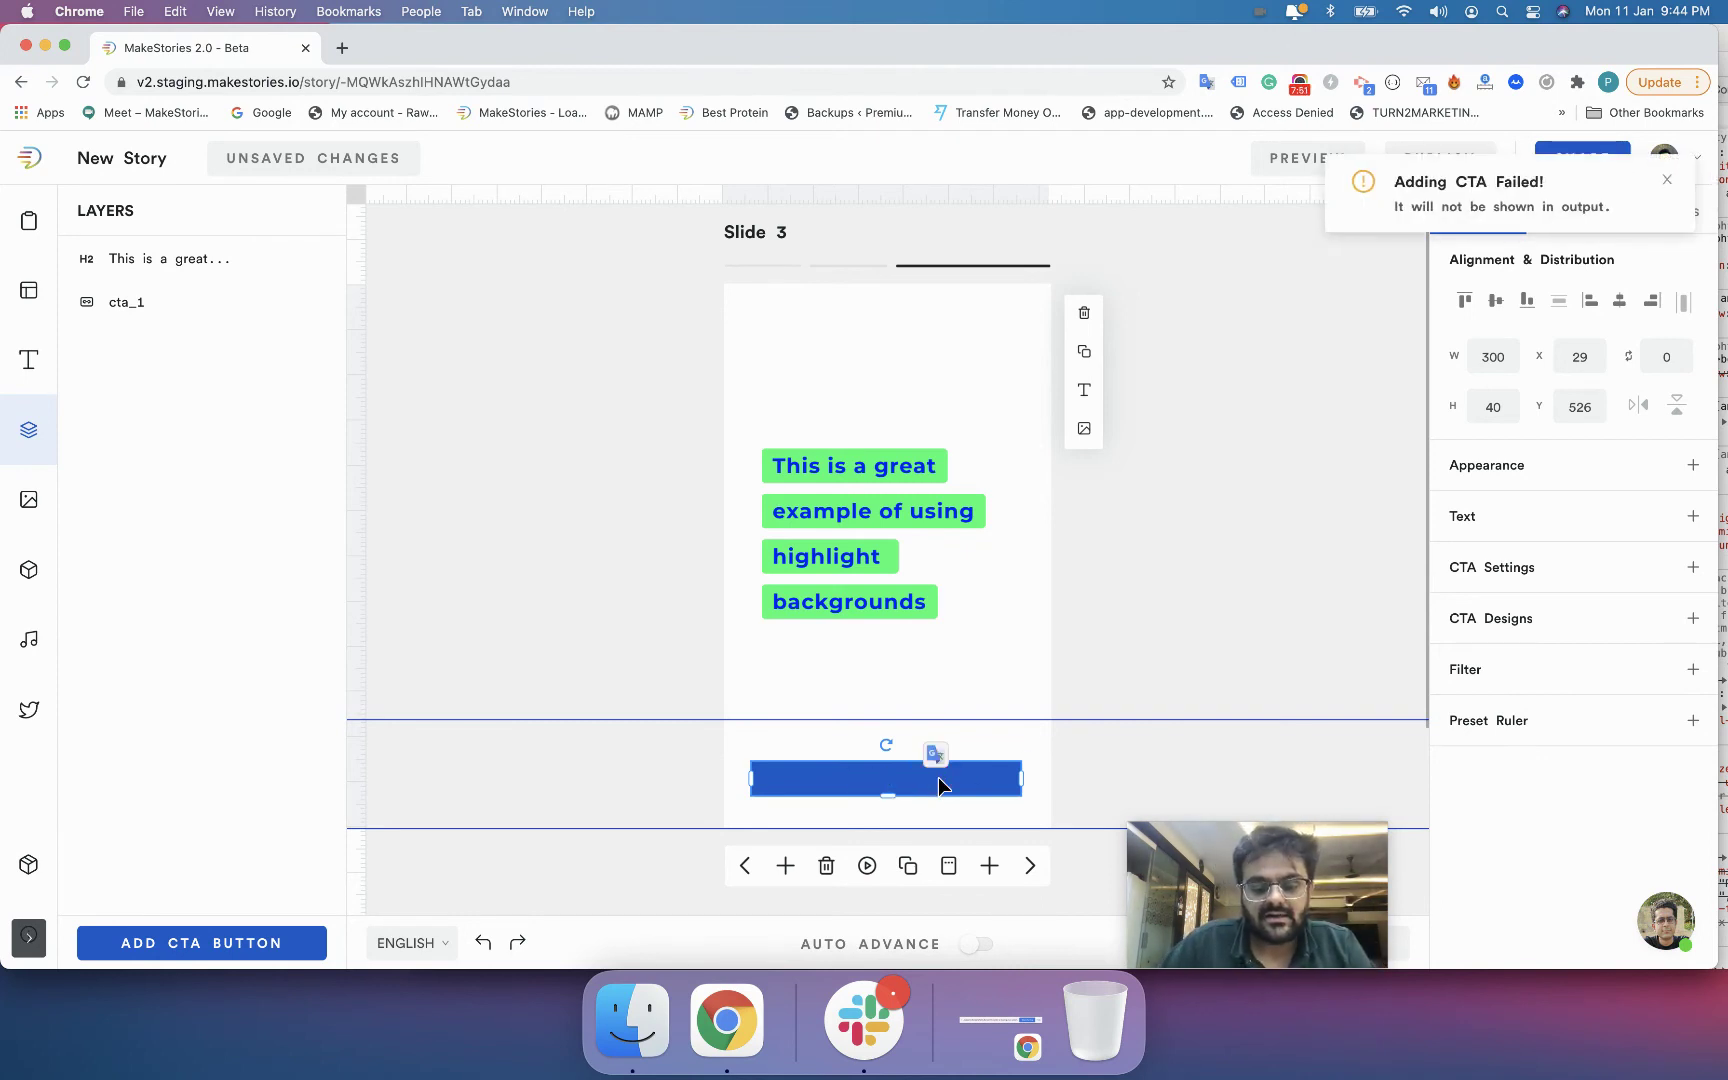
text(isit w)
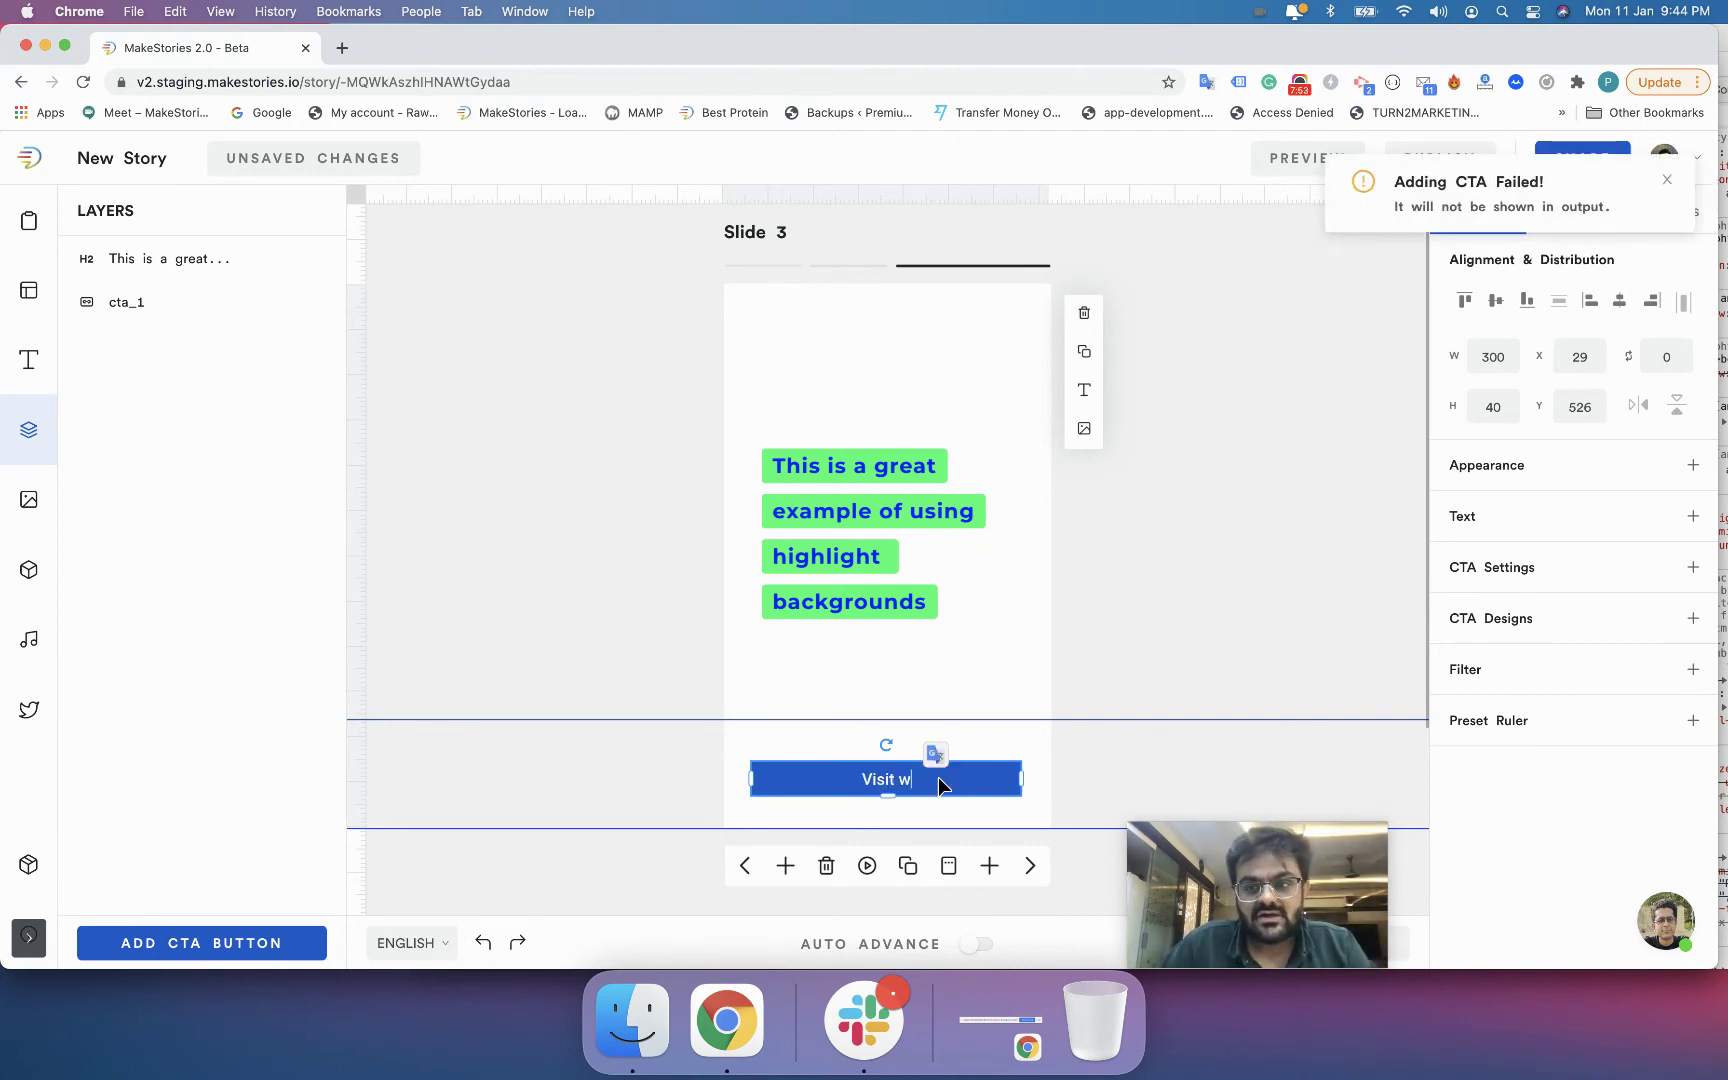
text(ww.makestories.io)
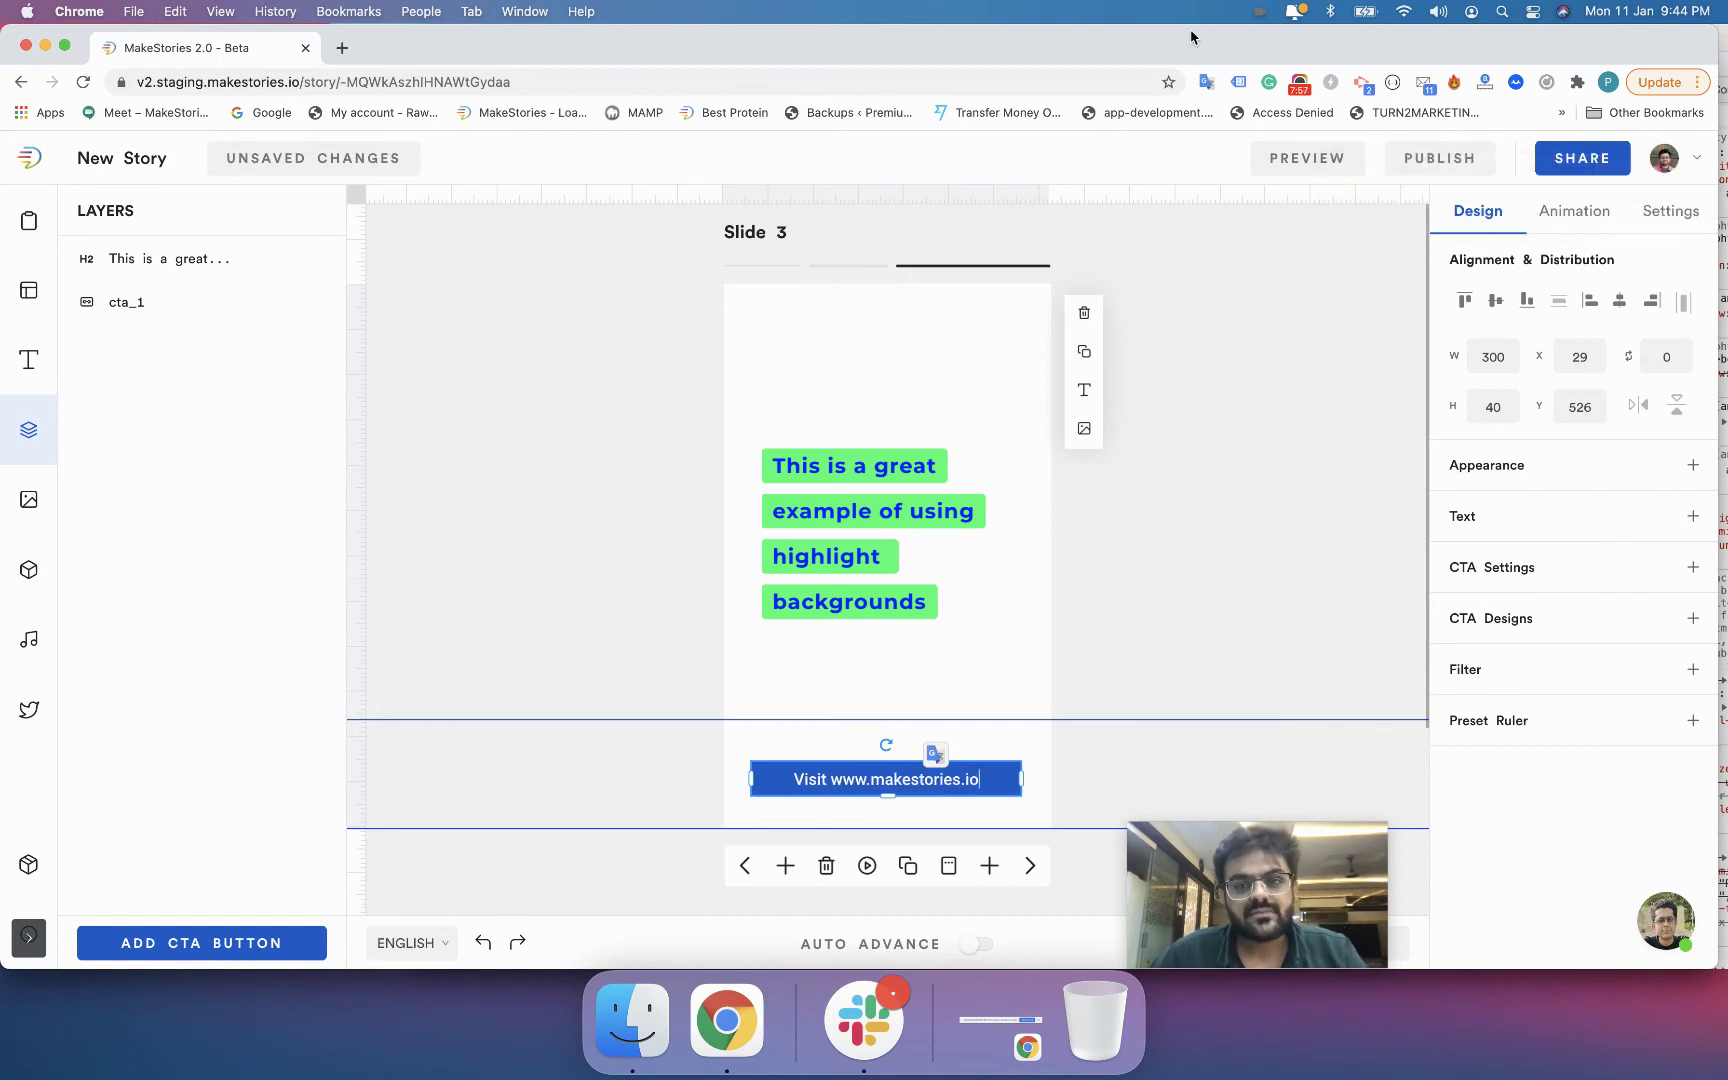
click(1299, 85)
click(1156, 399)
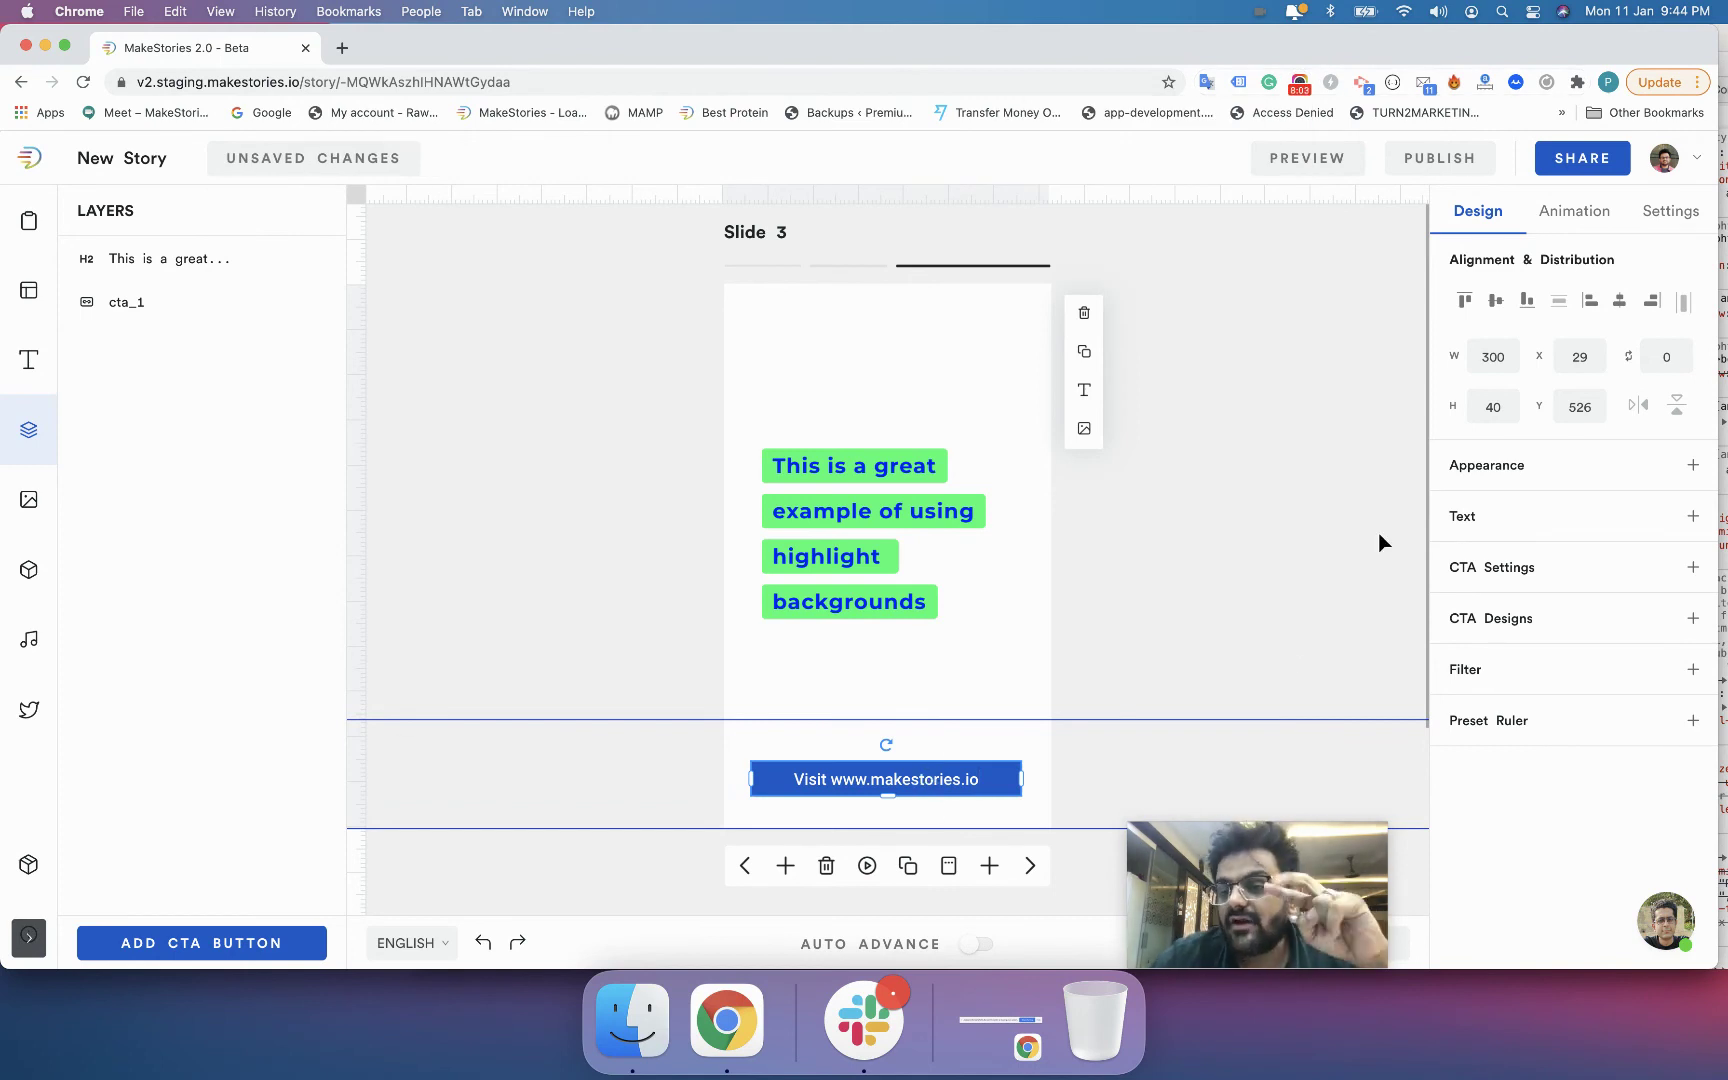
- Open CTA Designs and try the solid light blue and outlined blue button presets
click(1472, 570)
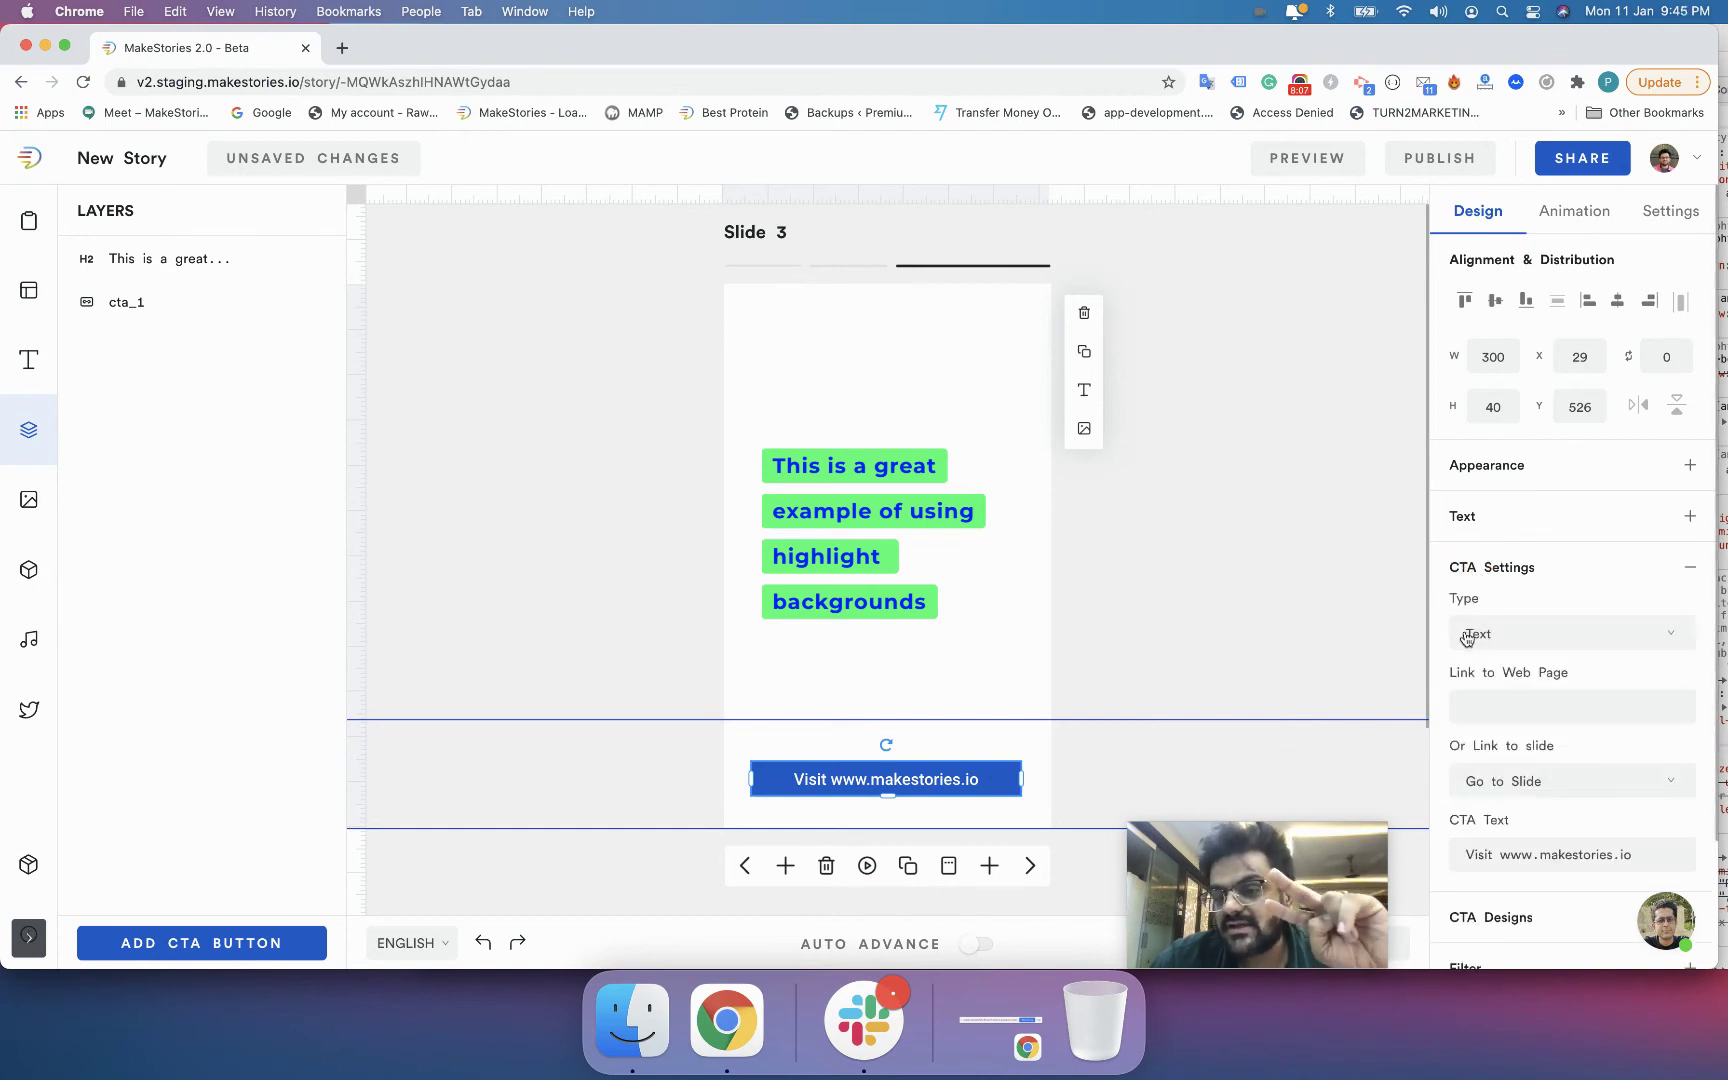
click(1468, 586)
click(1473, 617)
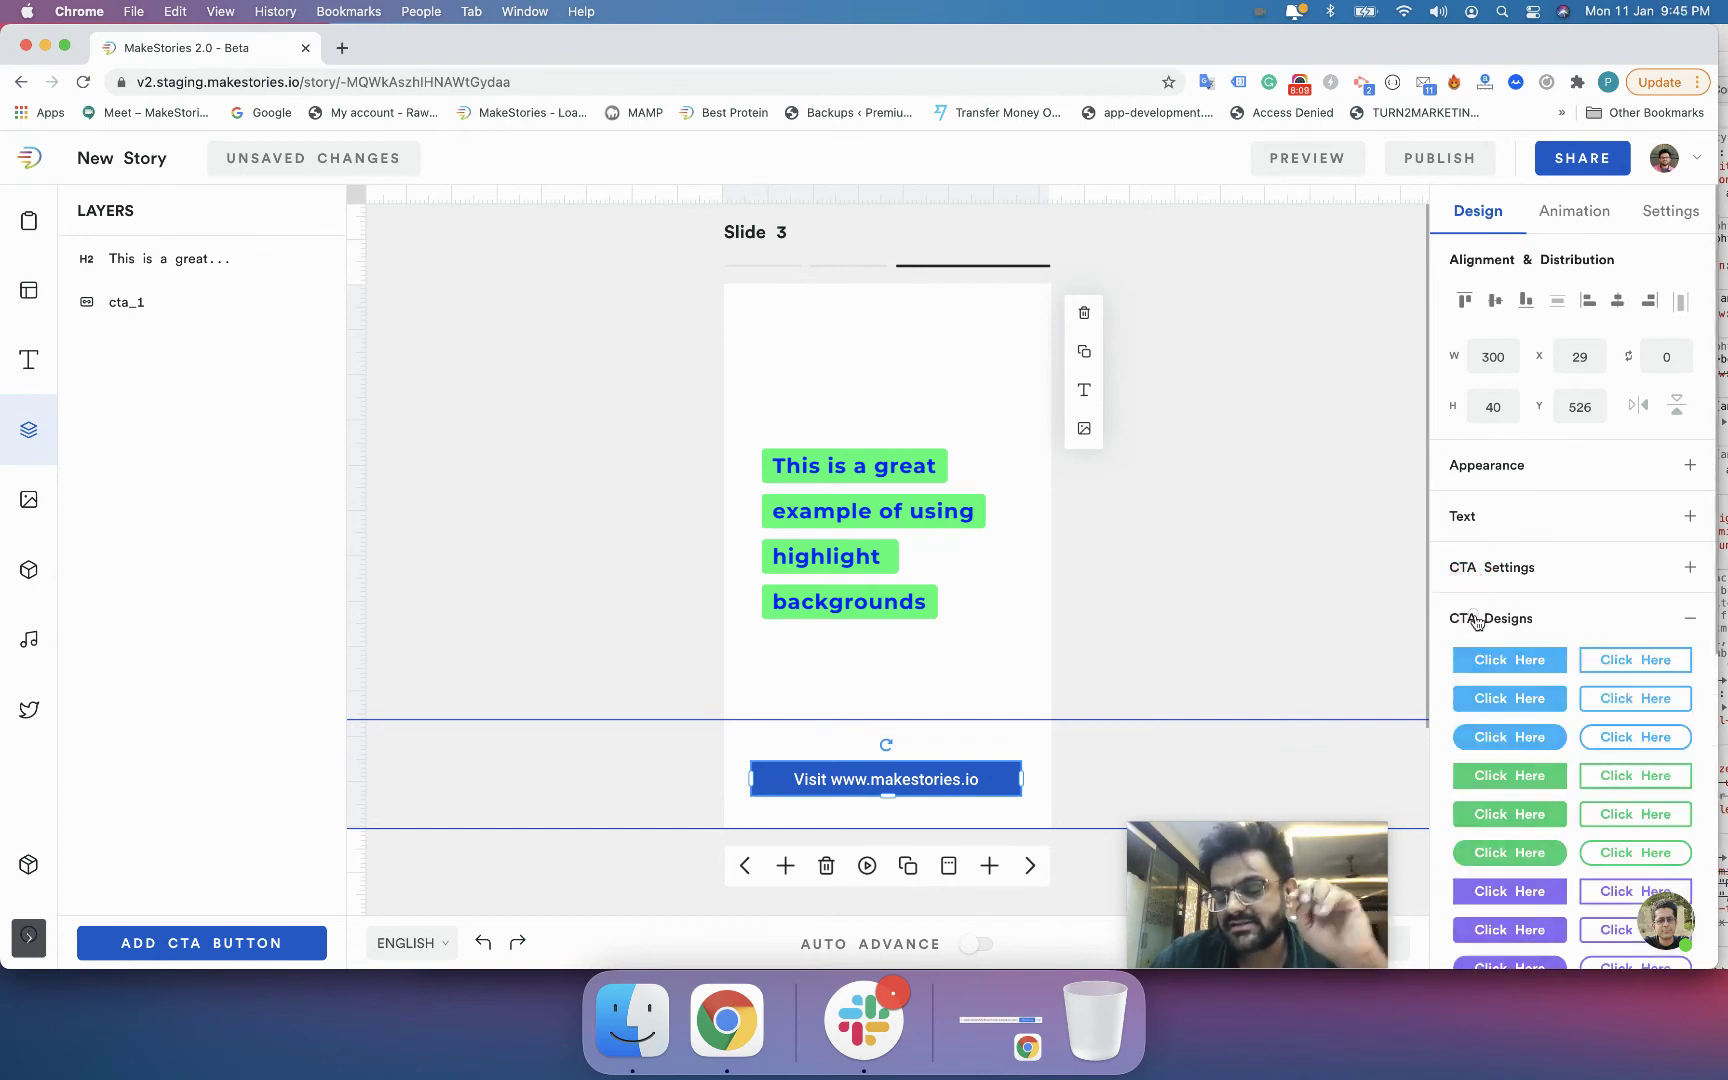
scroll(1477, 620, down, 2)
scroll(1477, 610, down, 3)
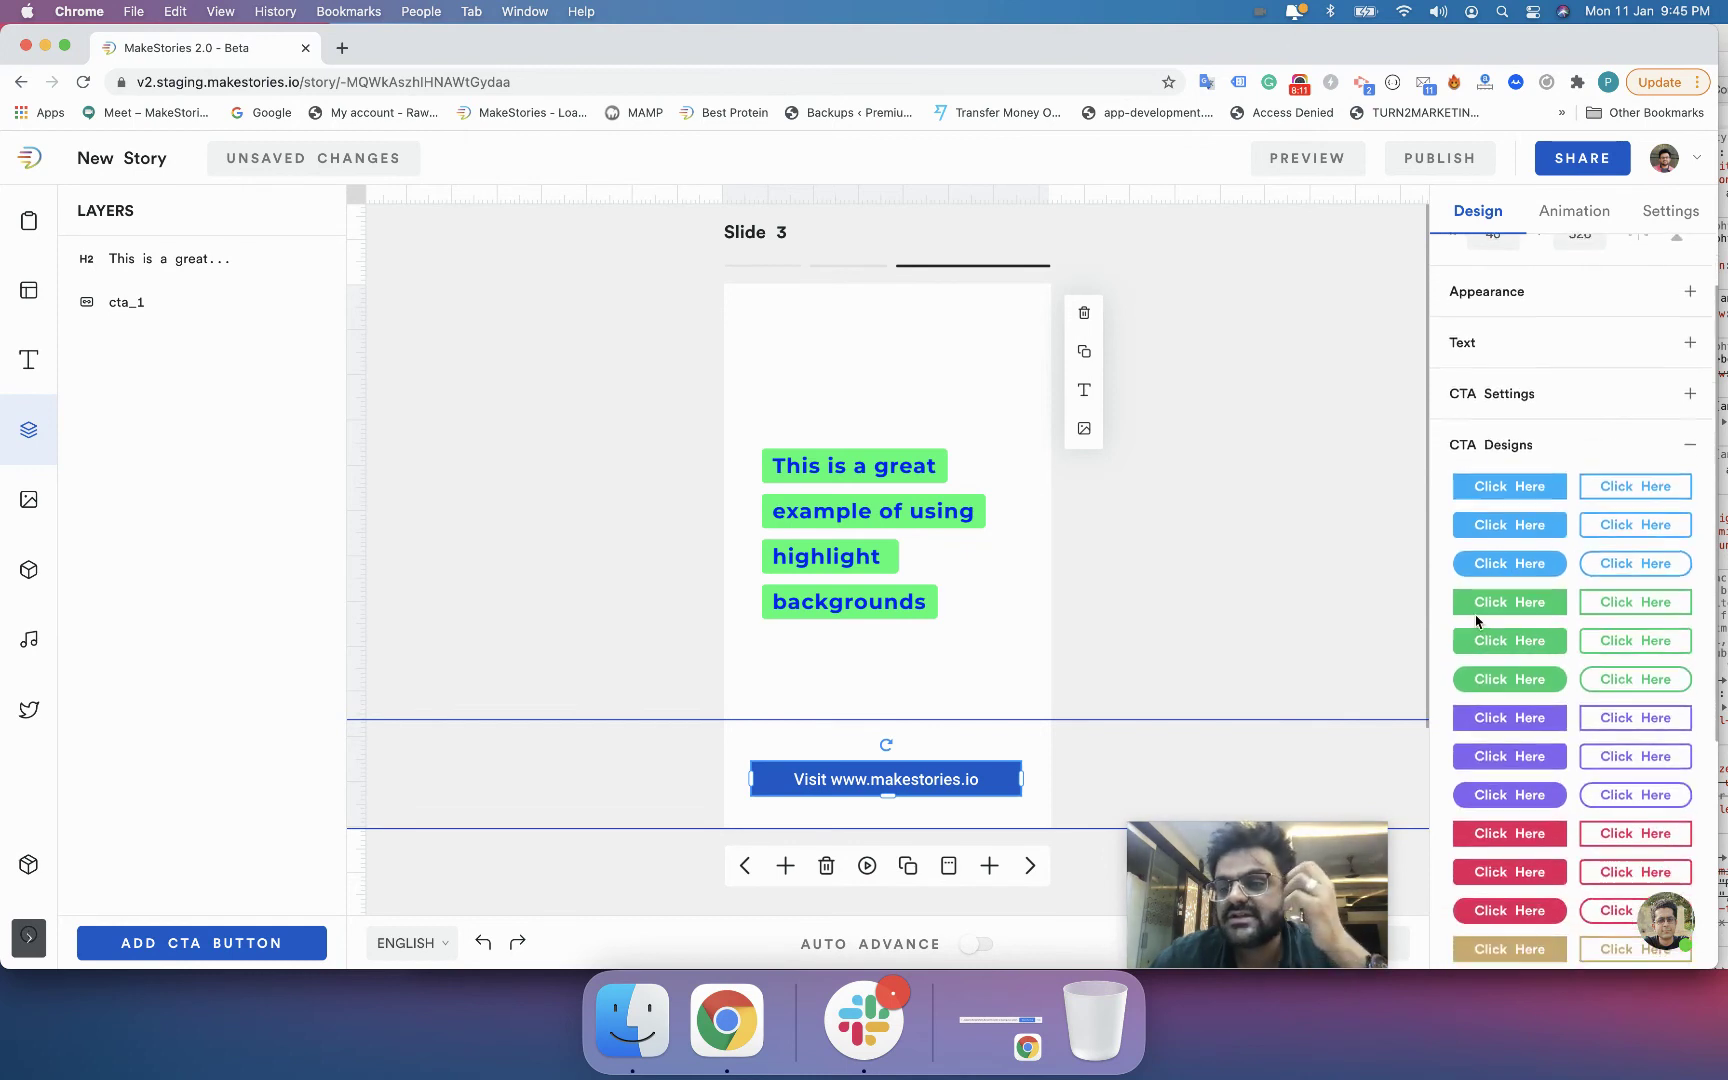
click(1520, 410)
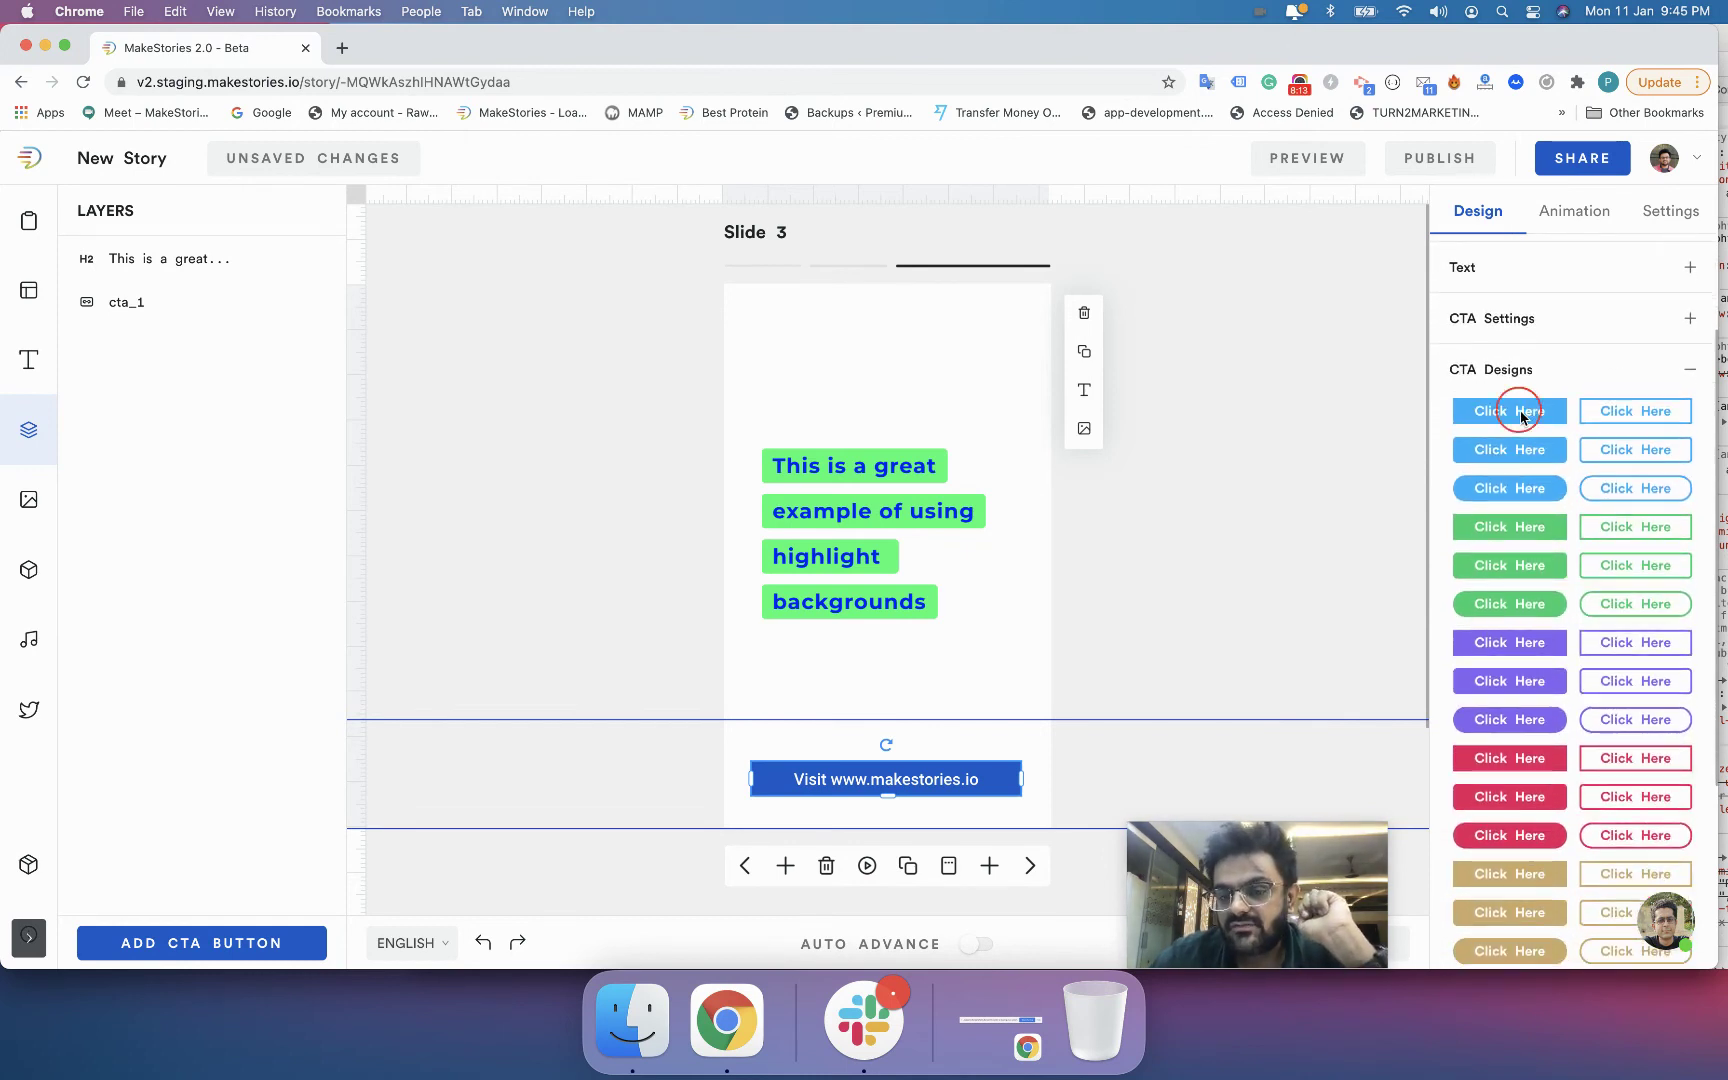
click(1512, 446)
click(1604, 456)
click(1605, 411)
- Try the green, gold and red pill presets, then apply the solid green rectangular style
click(1607, 600)
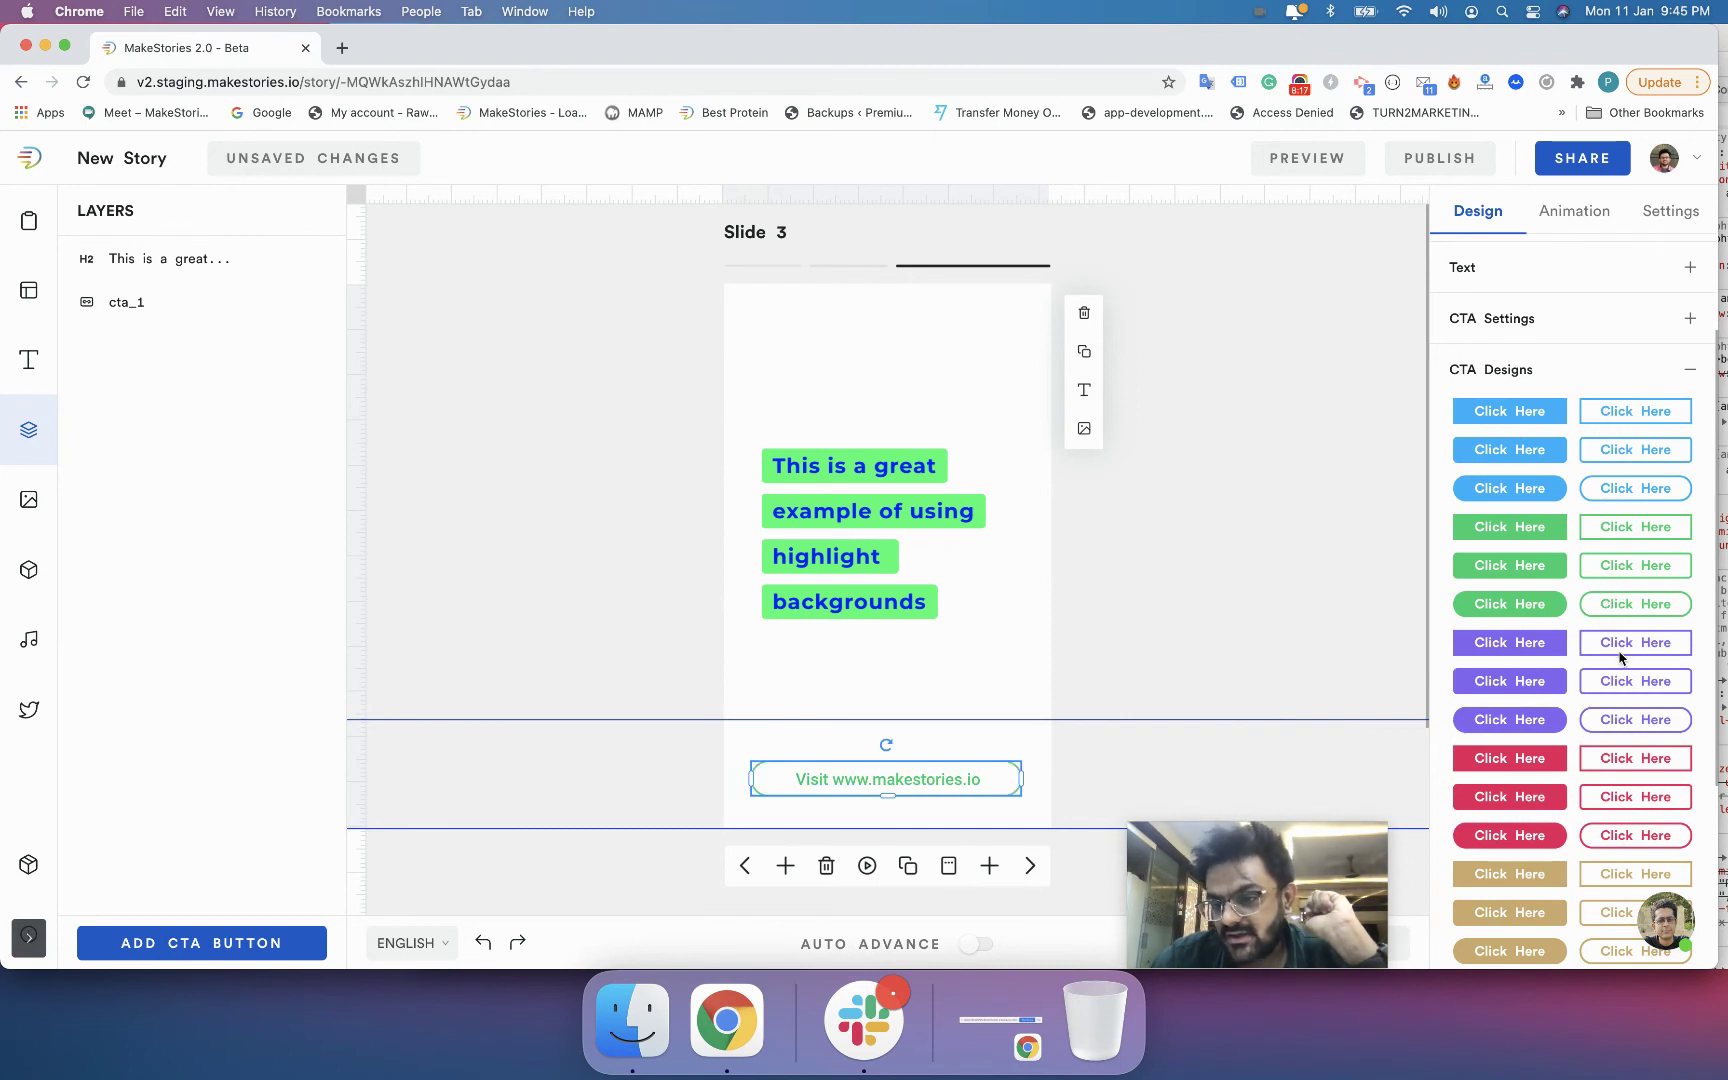
scroll(1566, 728, down, 3)
click(1517, 642)
click(1612, 595)
click(1552, 599)
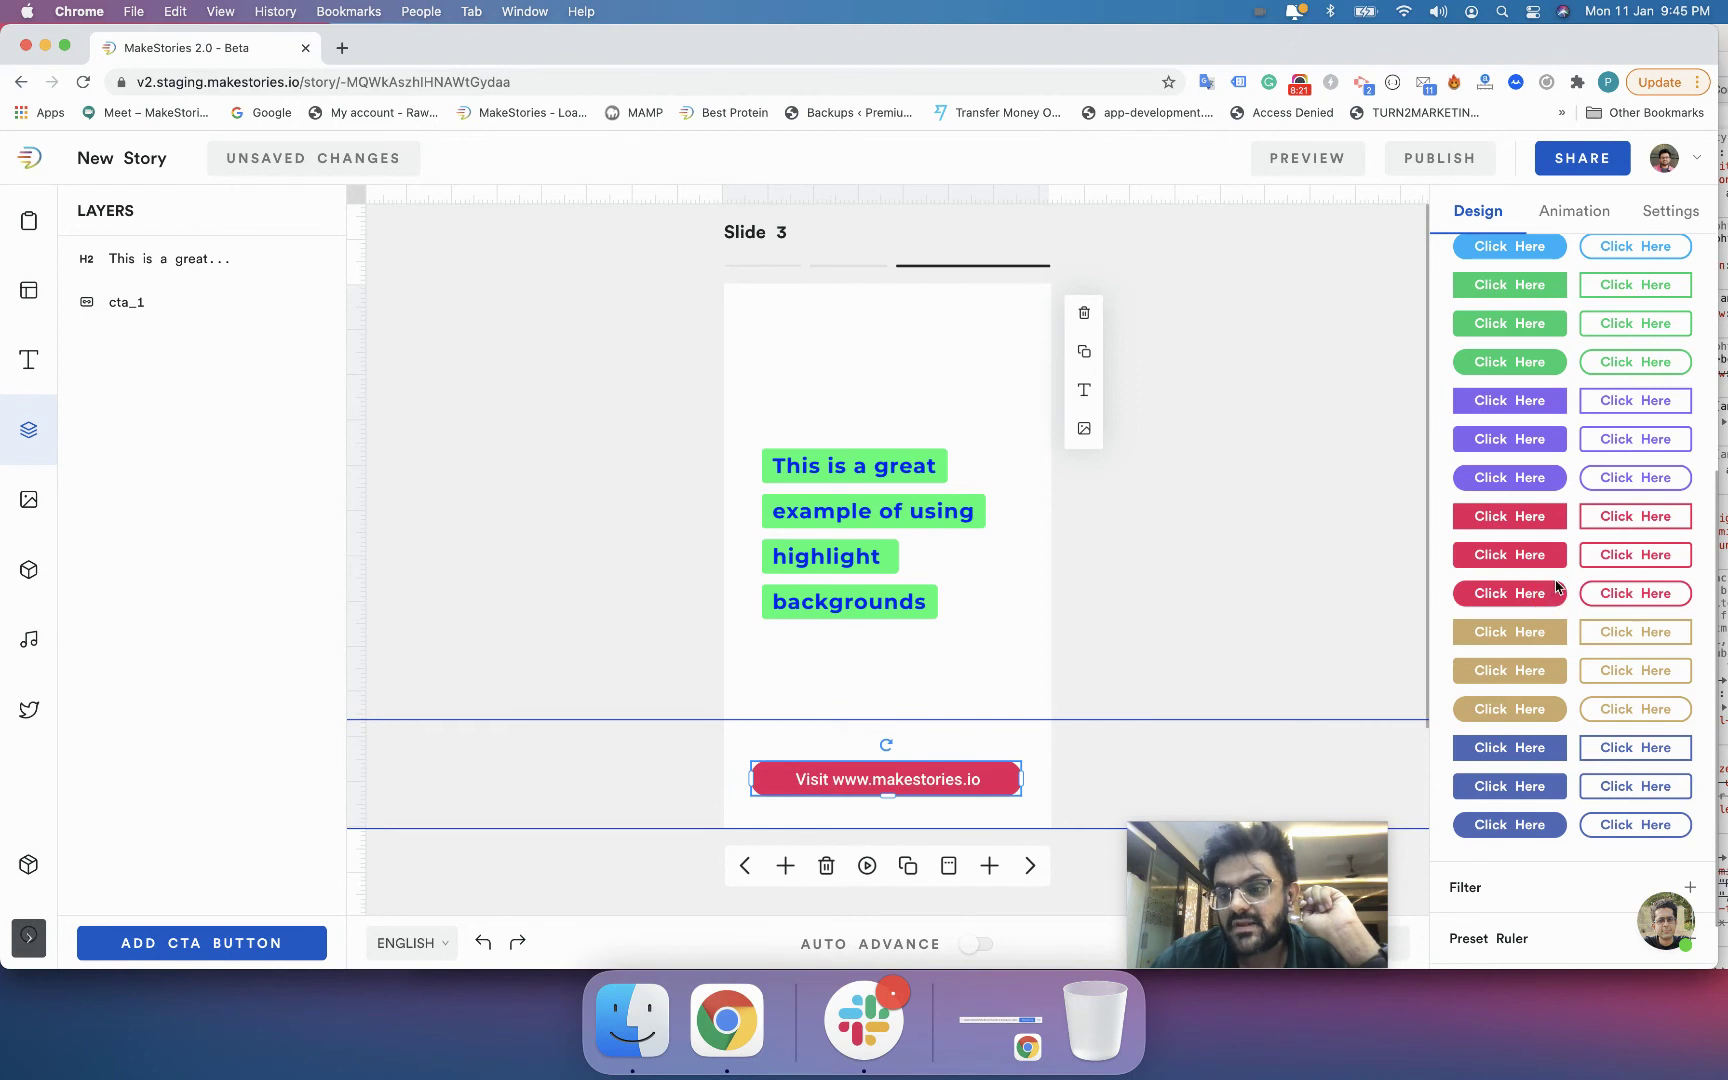
scroll(1560, 590, up, 5)
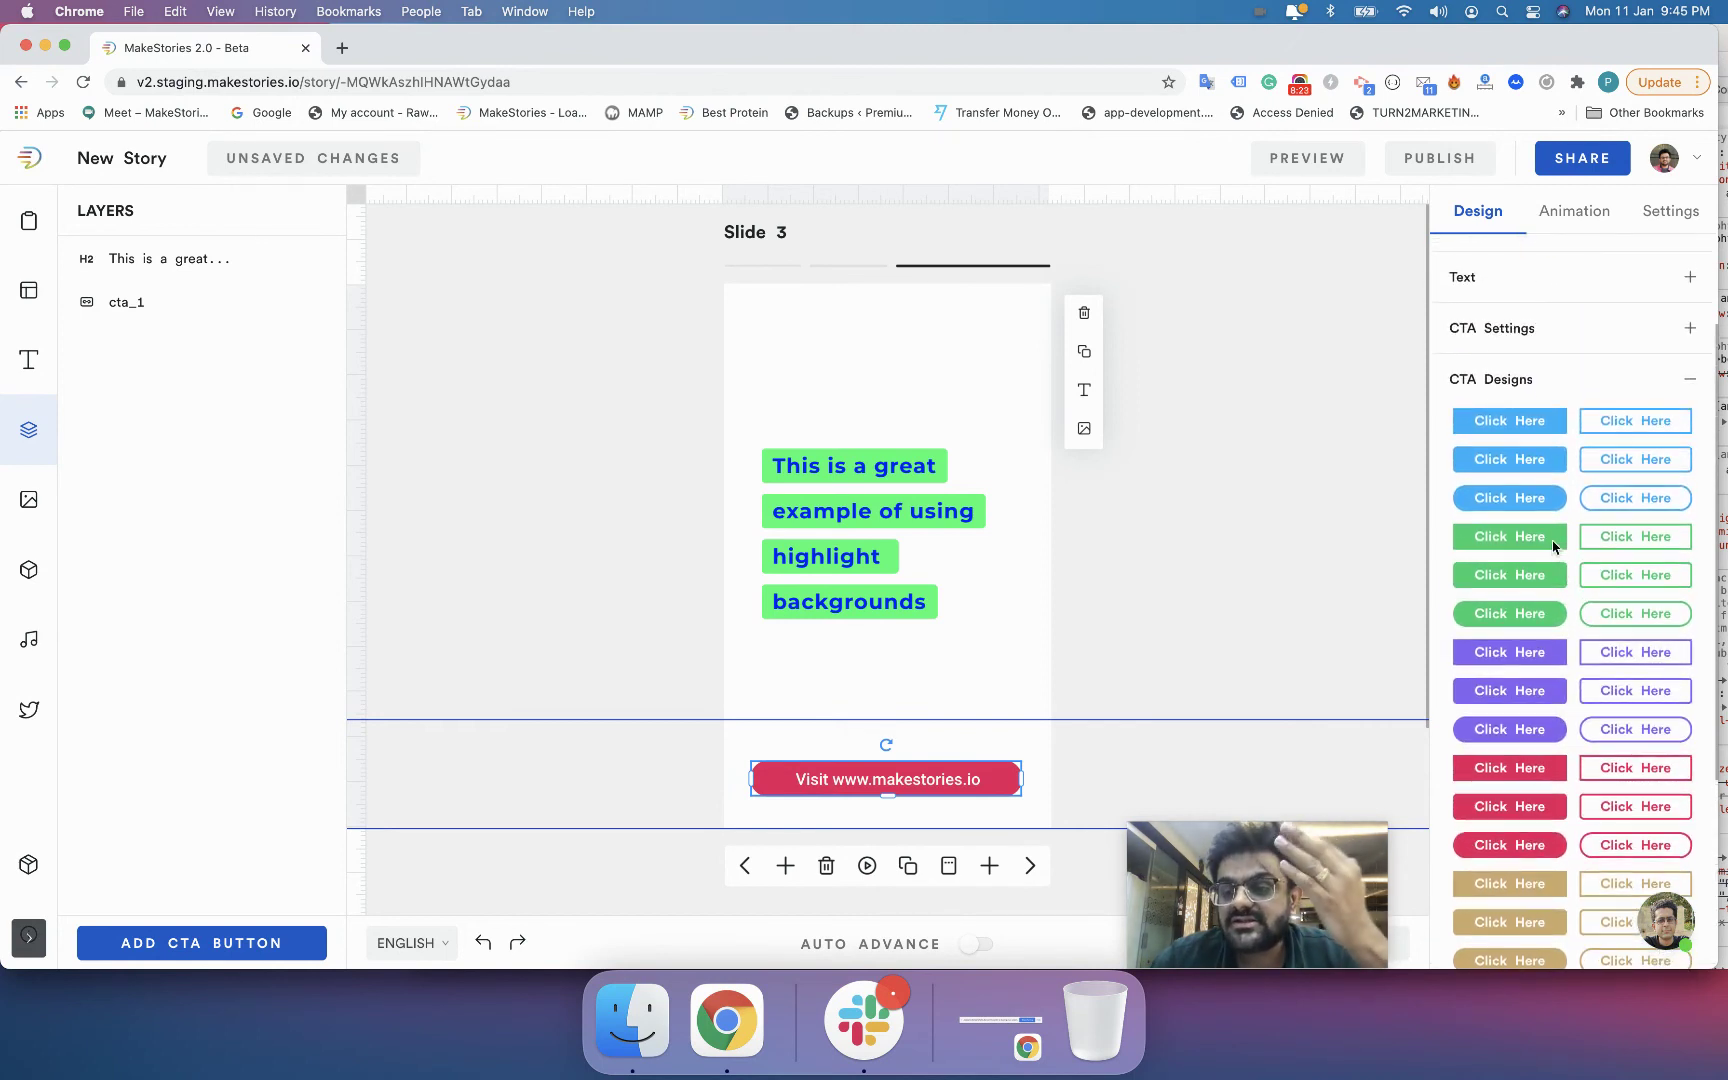
click(1553, 540)
scroll(1487, 400, up, 3)
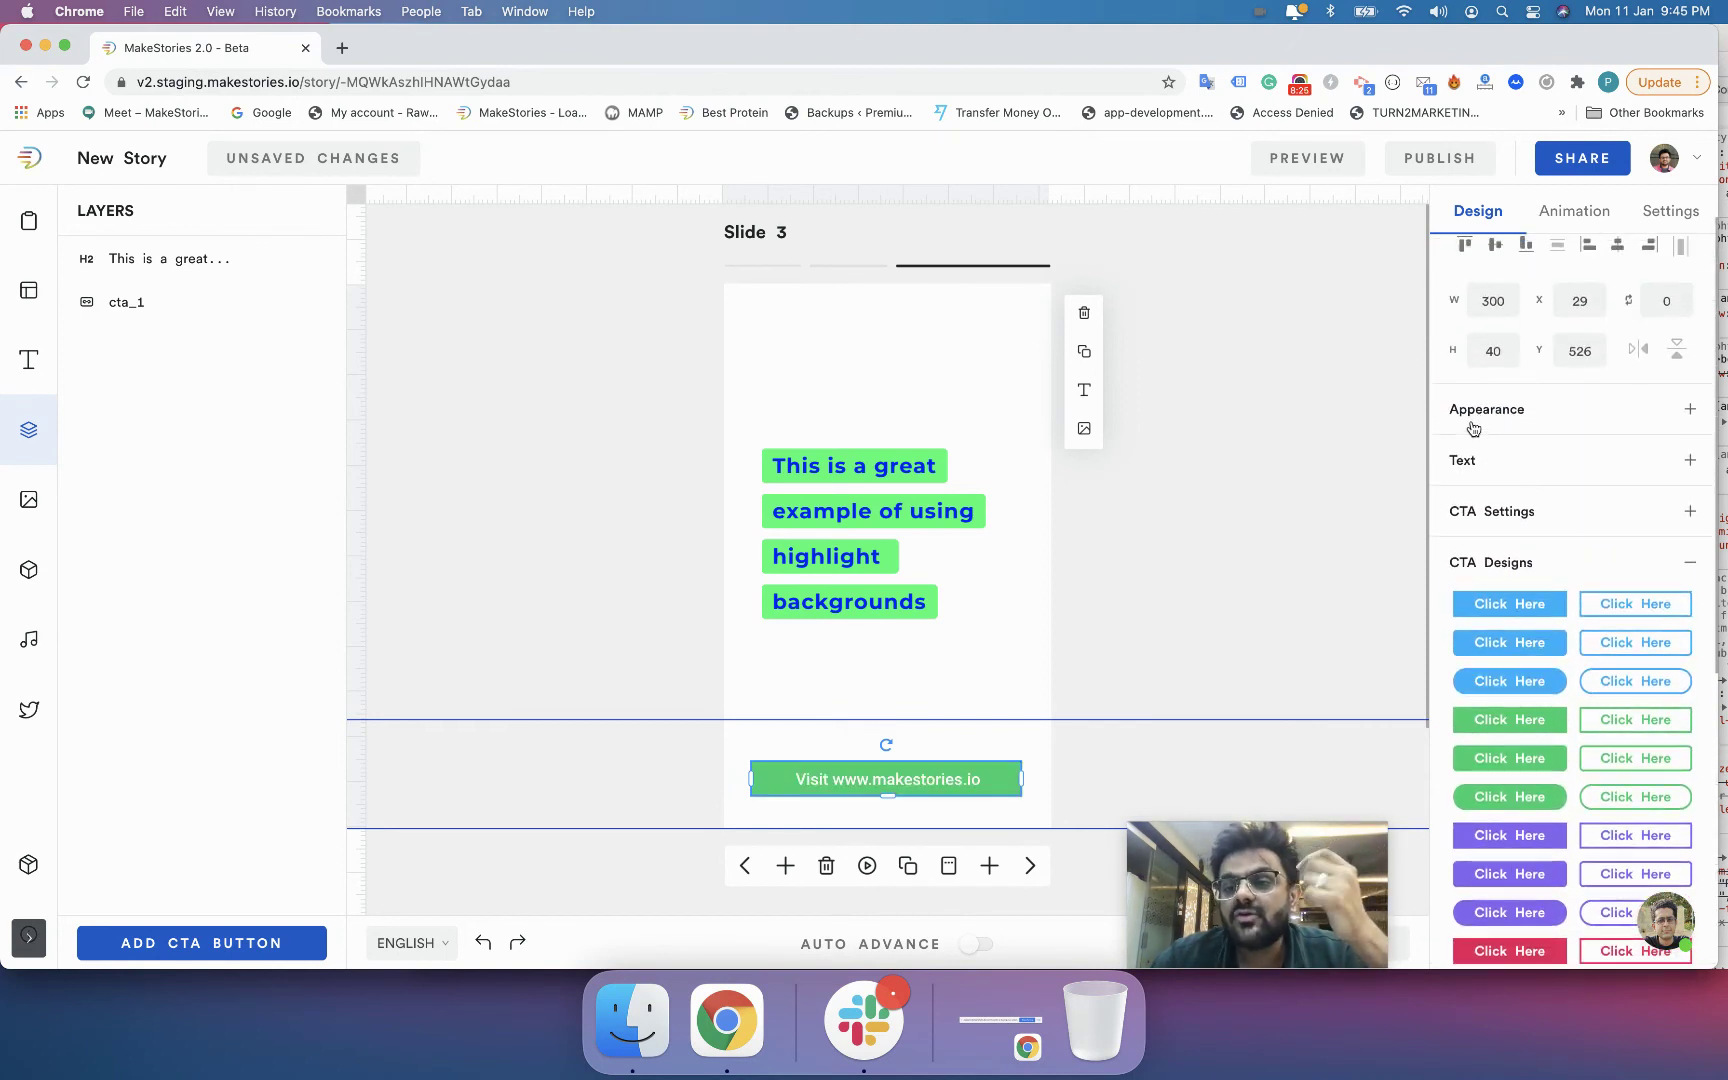
- Set the CTA button's text colour to white and its background colour to green
click(1478, 420)
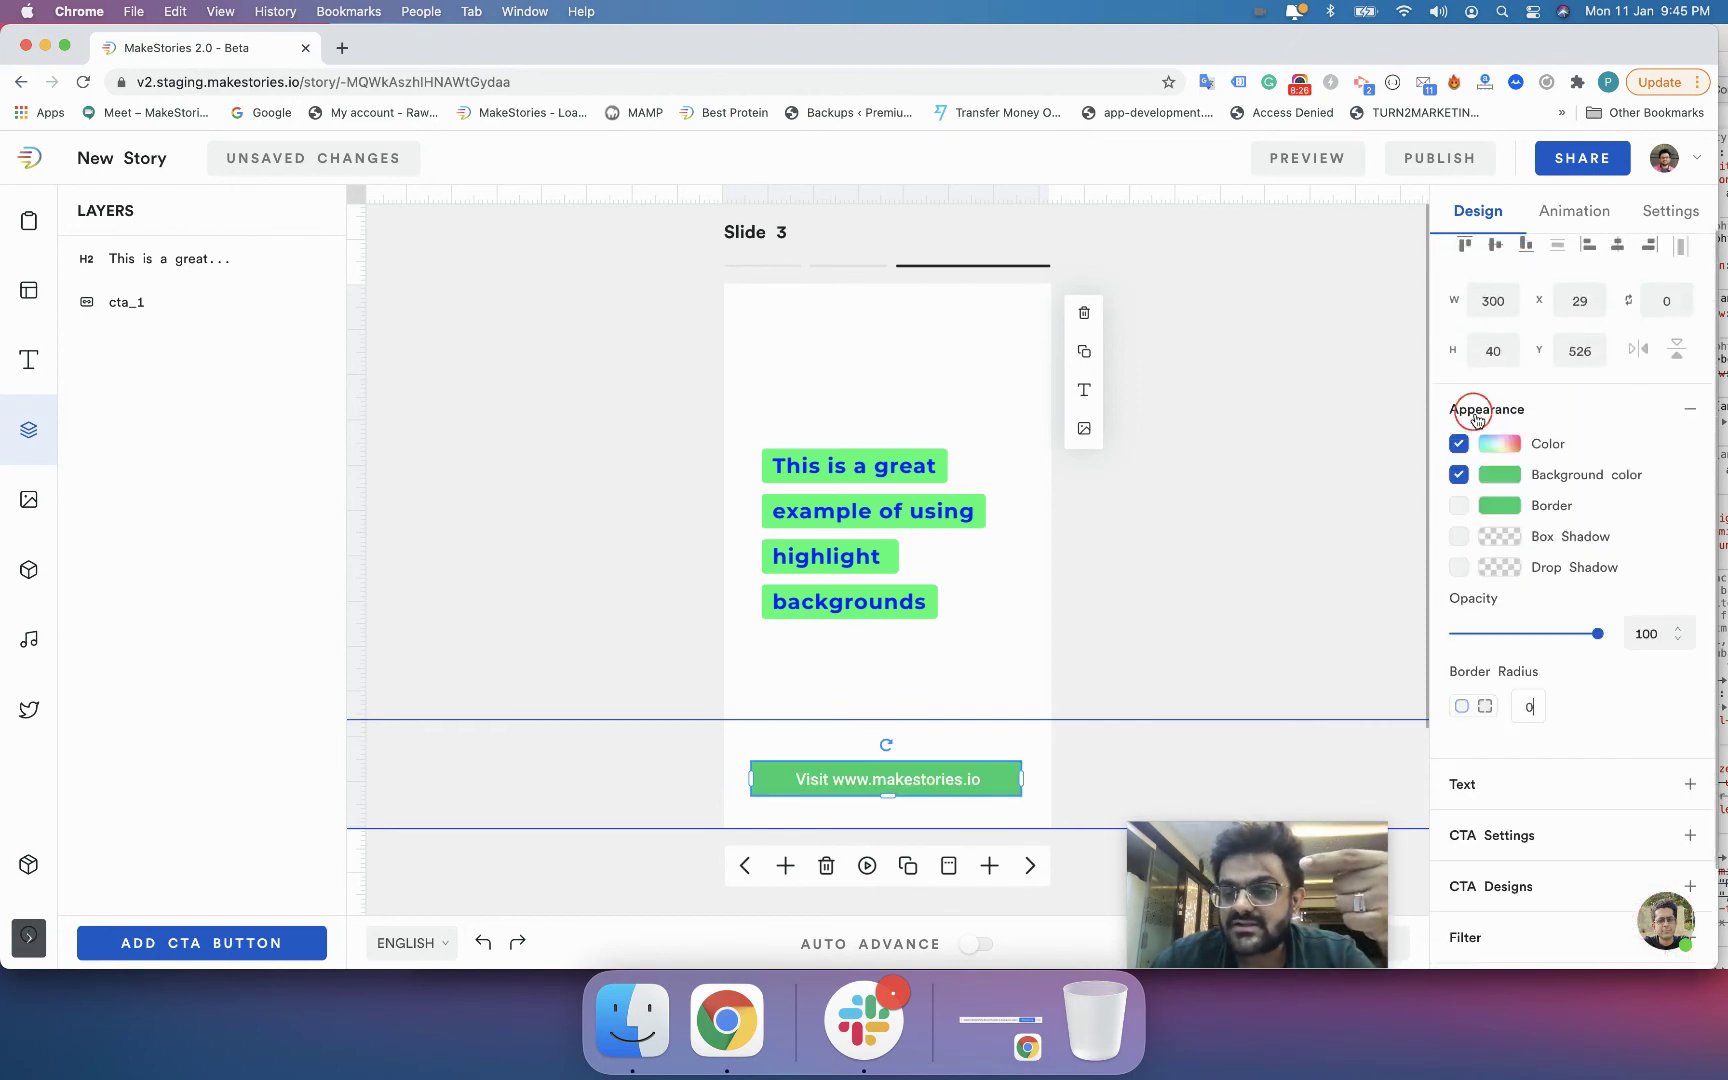
click(1495, 487)
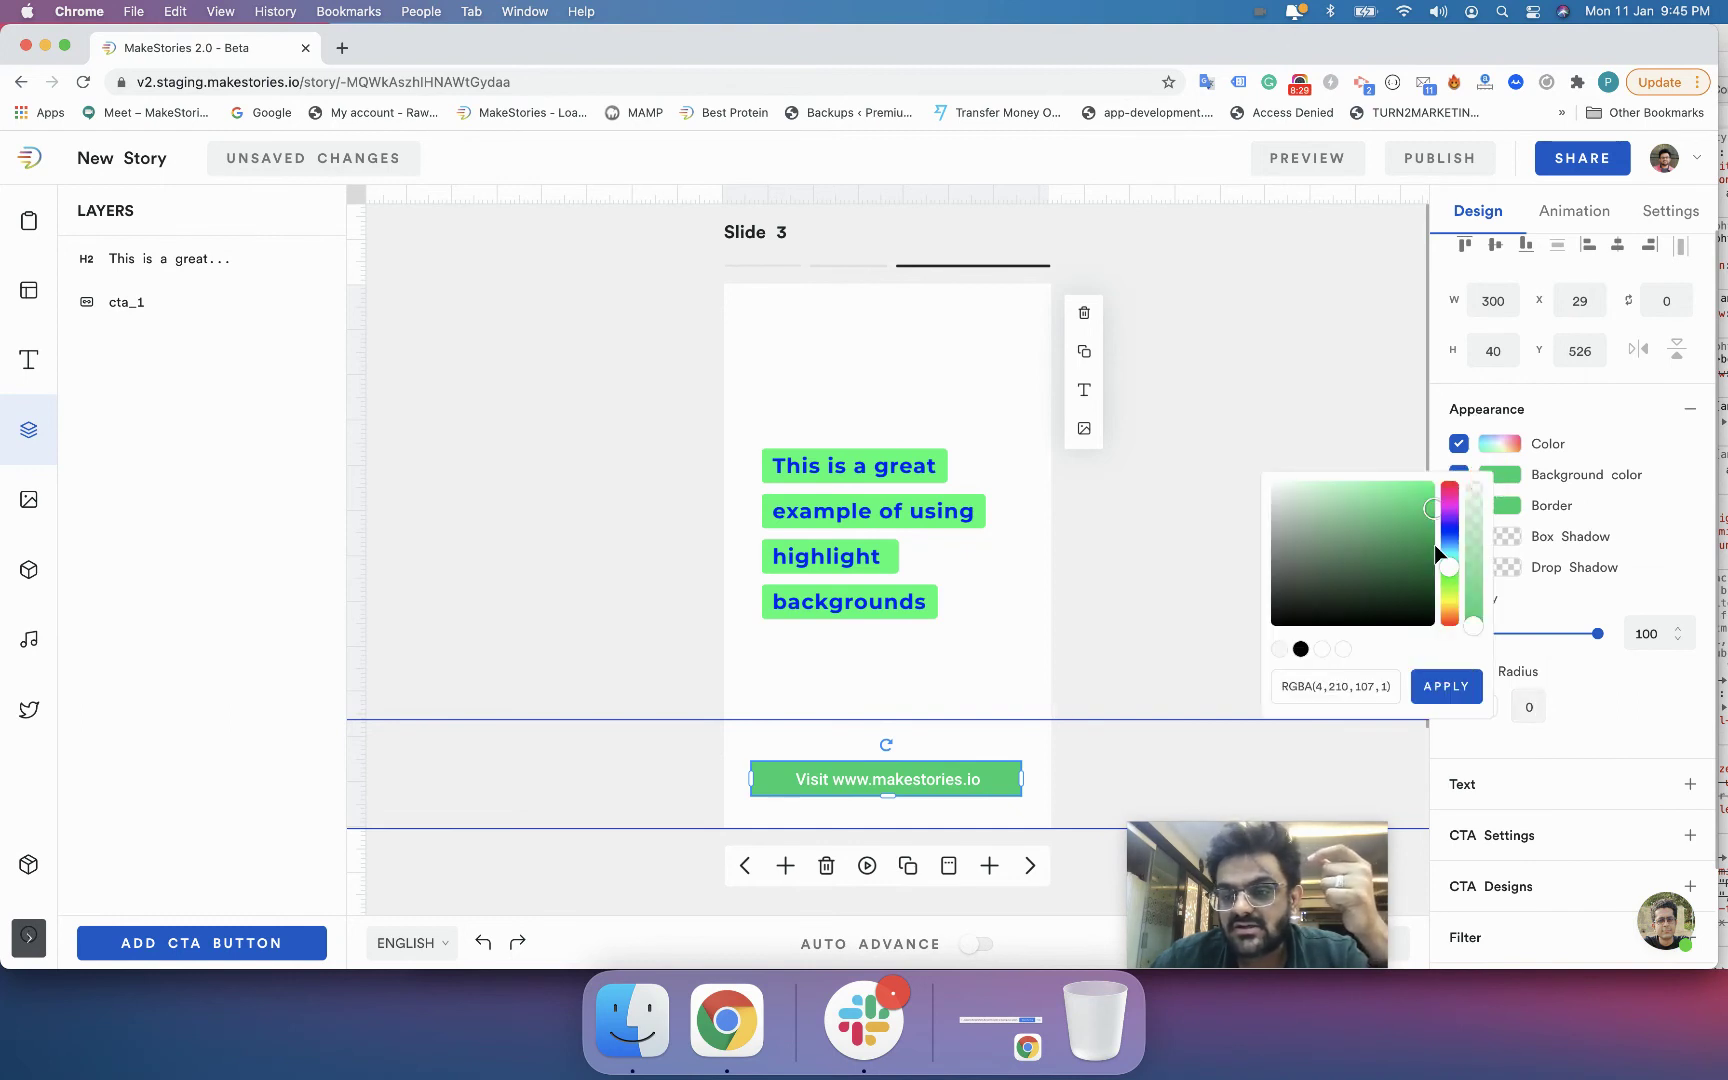
click(1449, 490)
click(1449, 483)
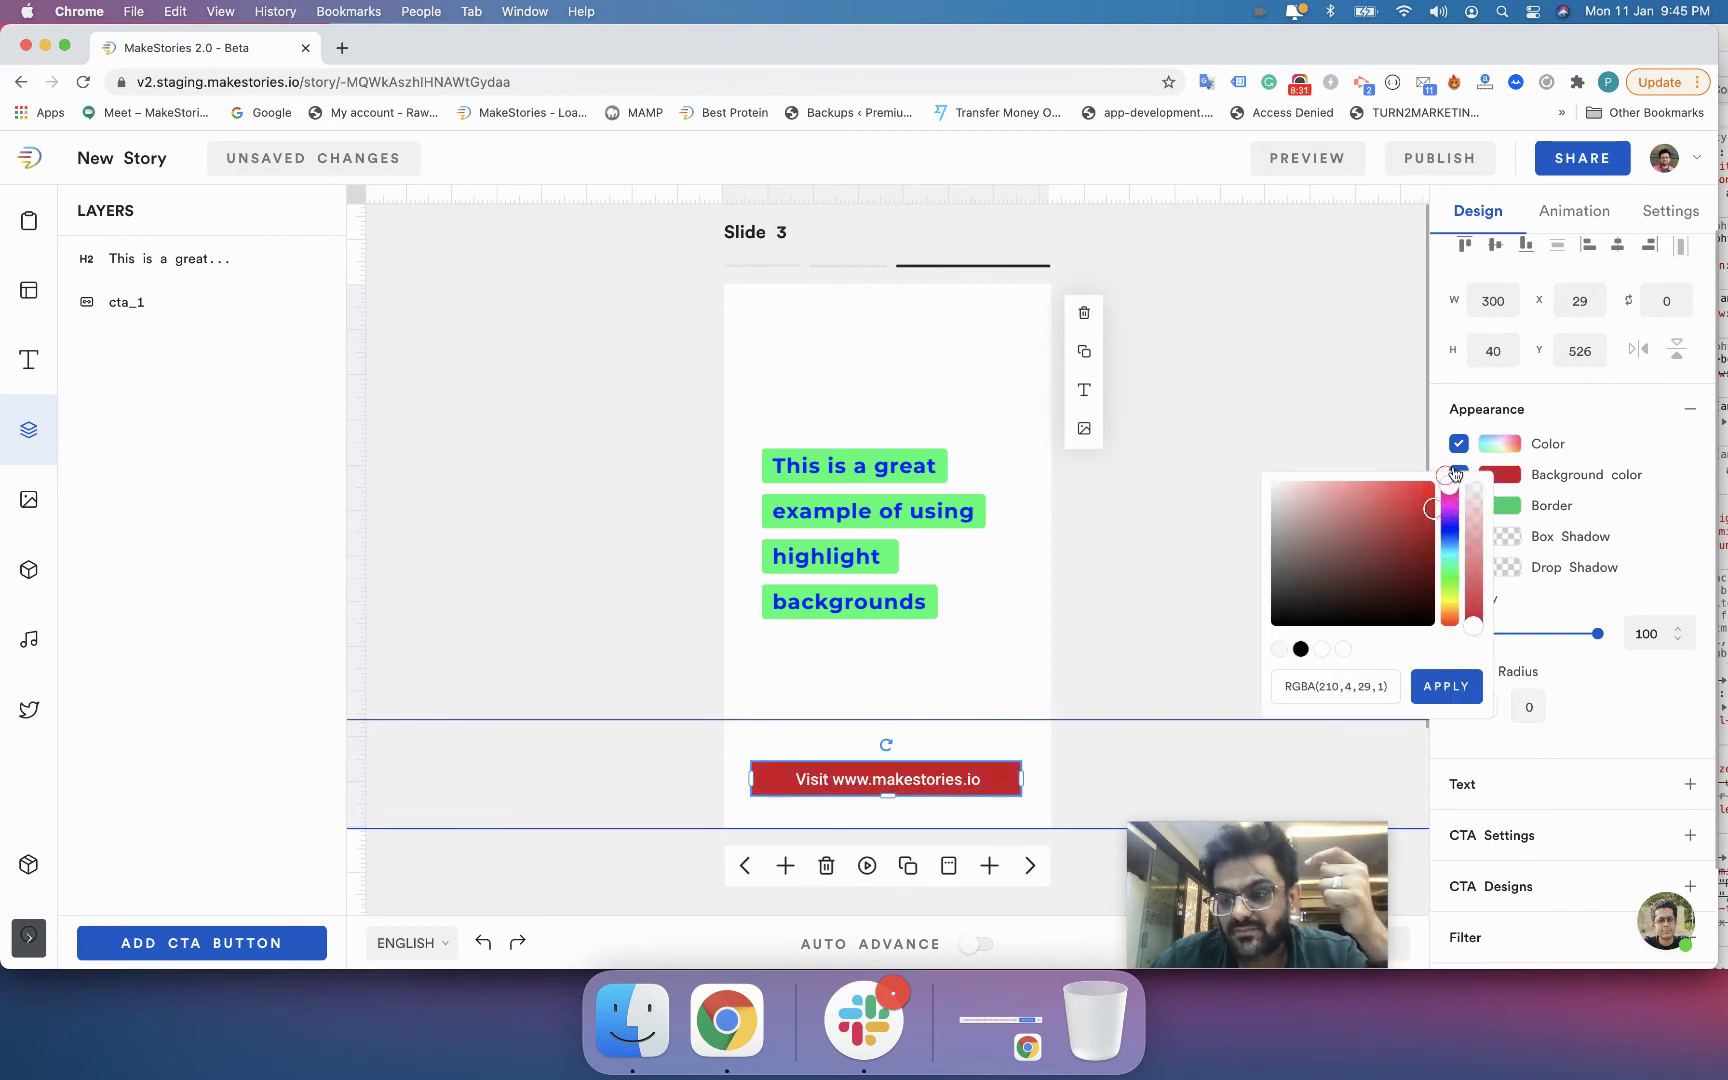
click(1497, 443)
drag(1393, 540, 1246, 594)
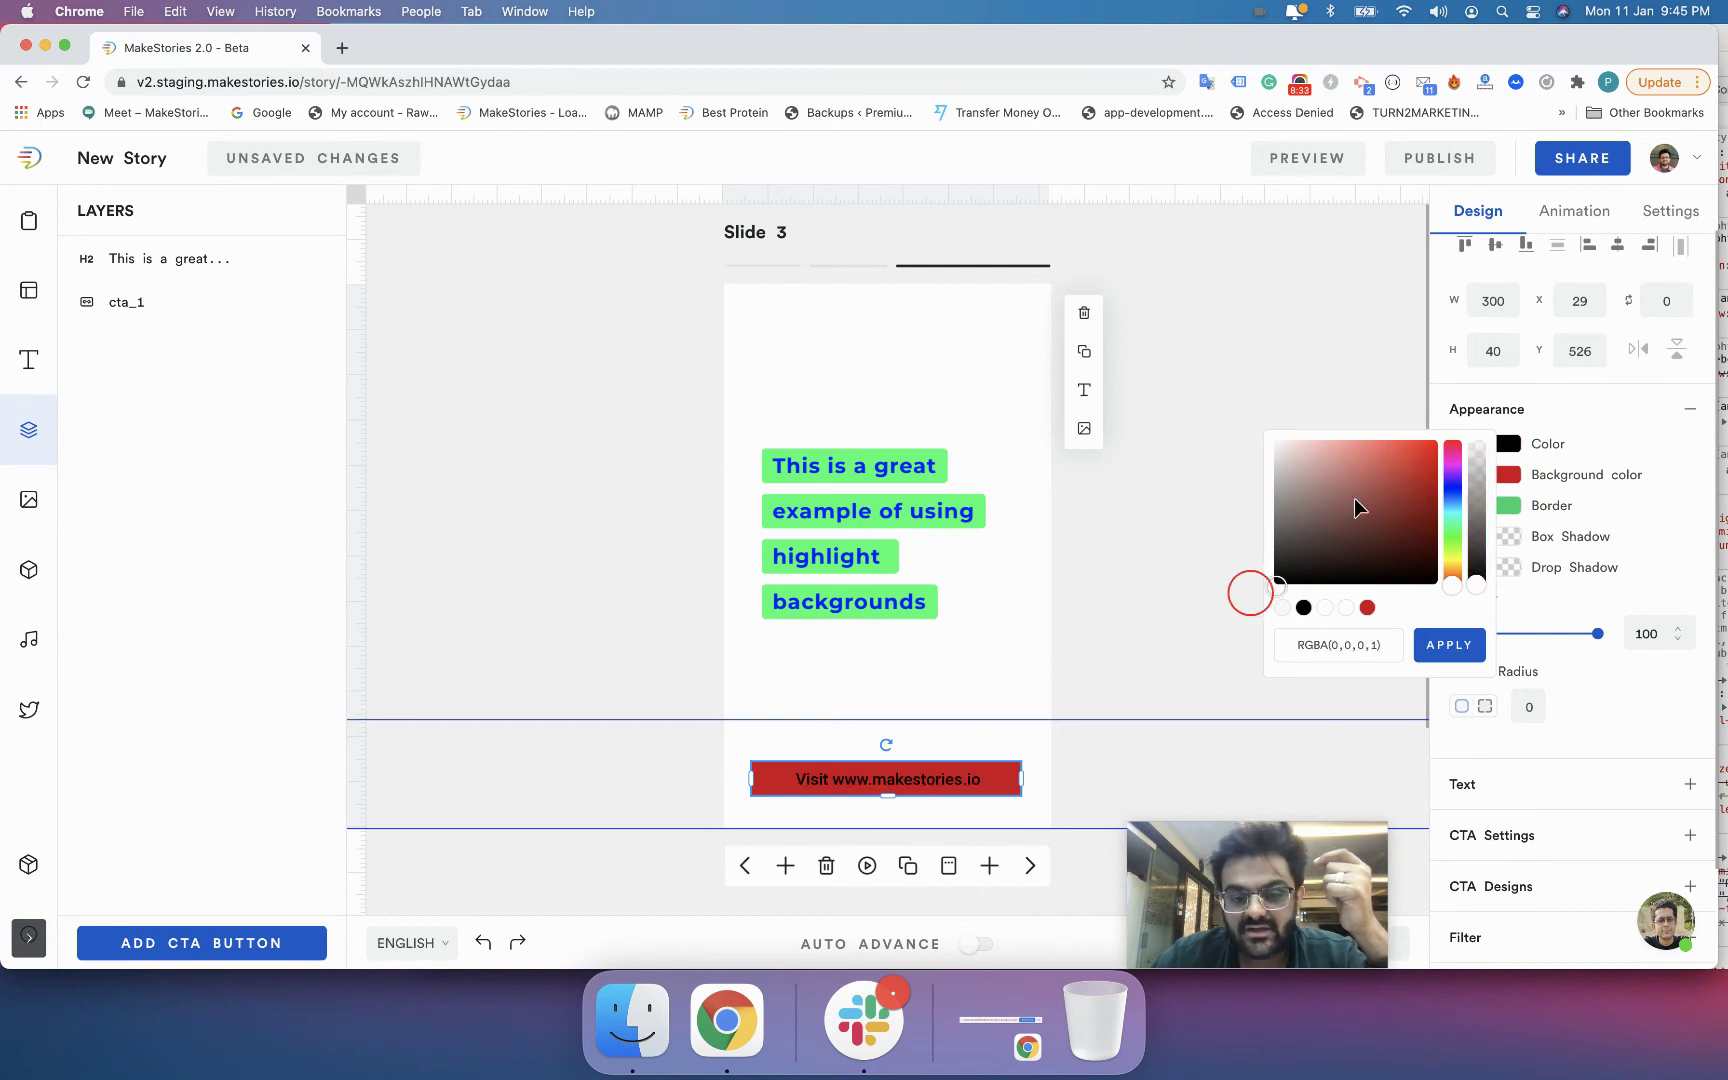
click(1415, 482)
click(1277, 439)
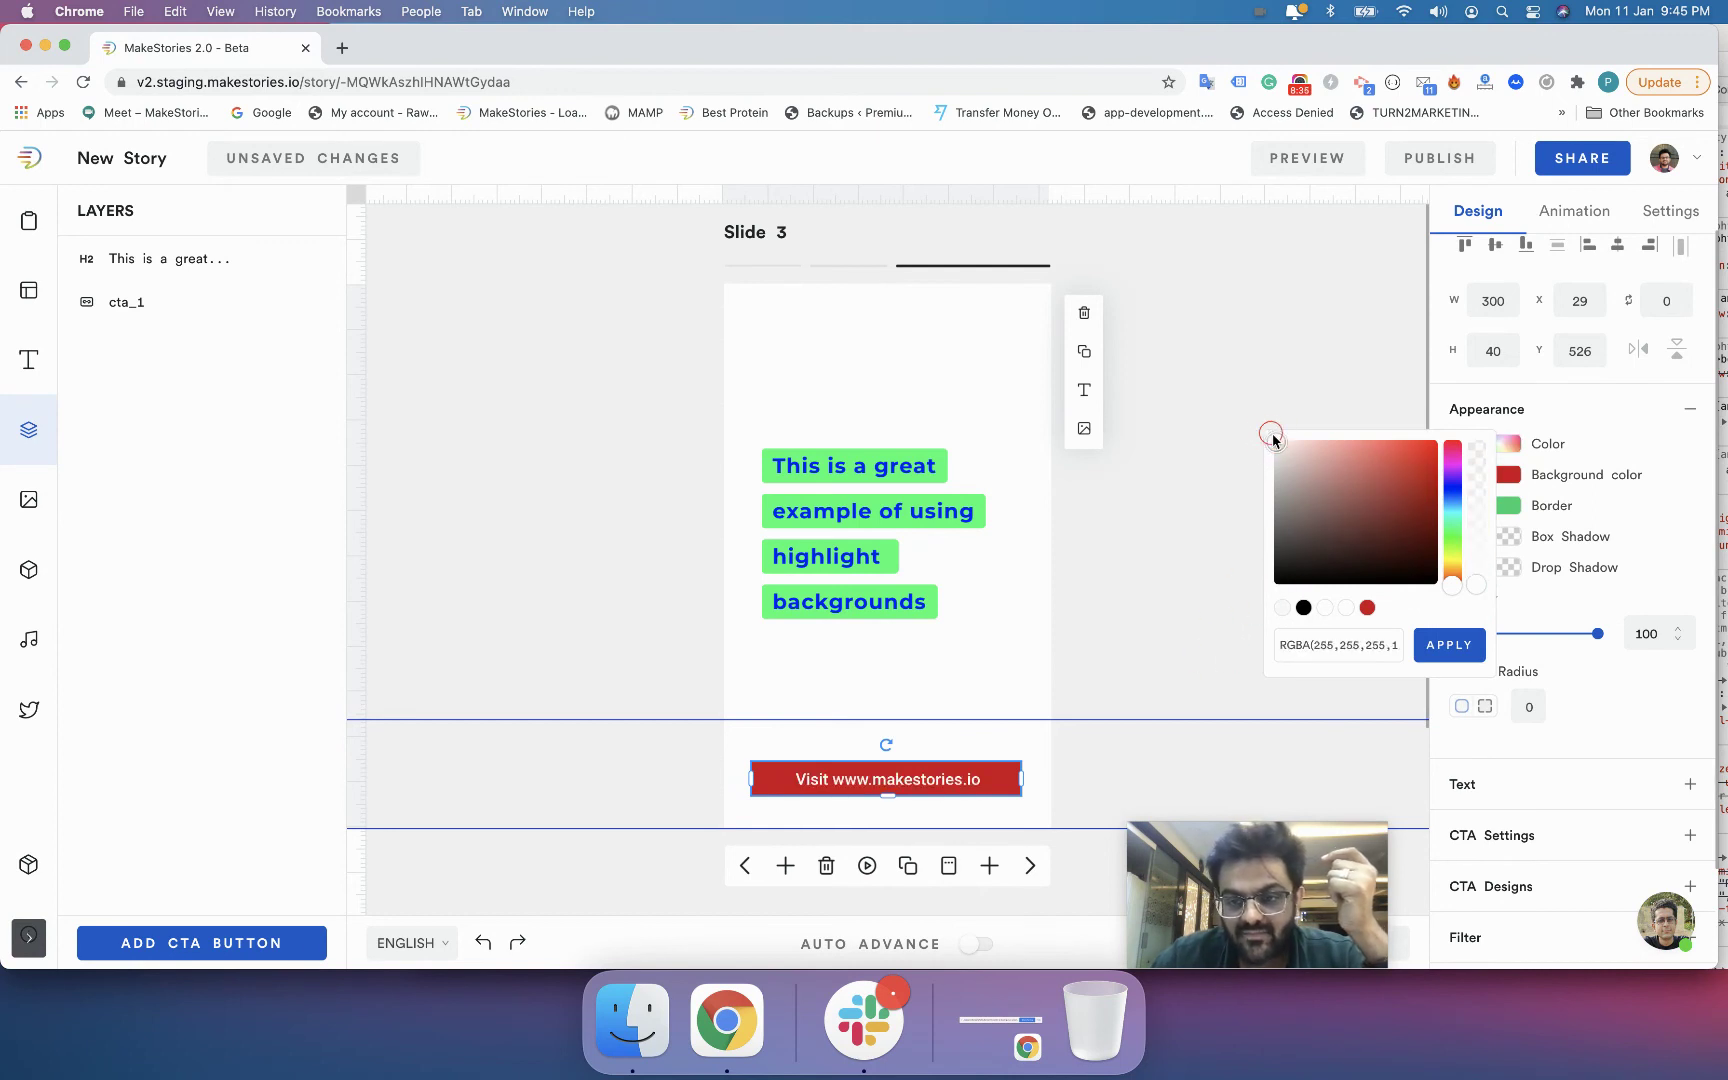
click(1451, 647)
click(1508, 474)
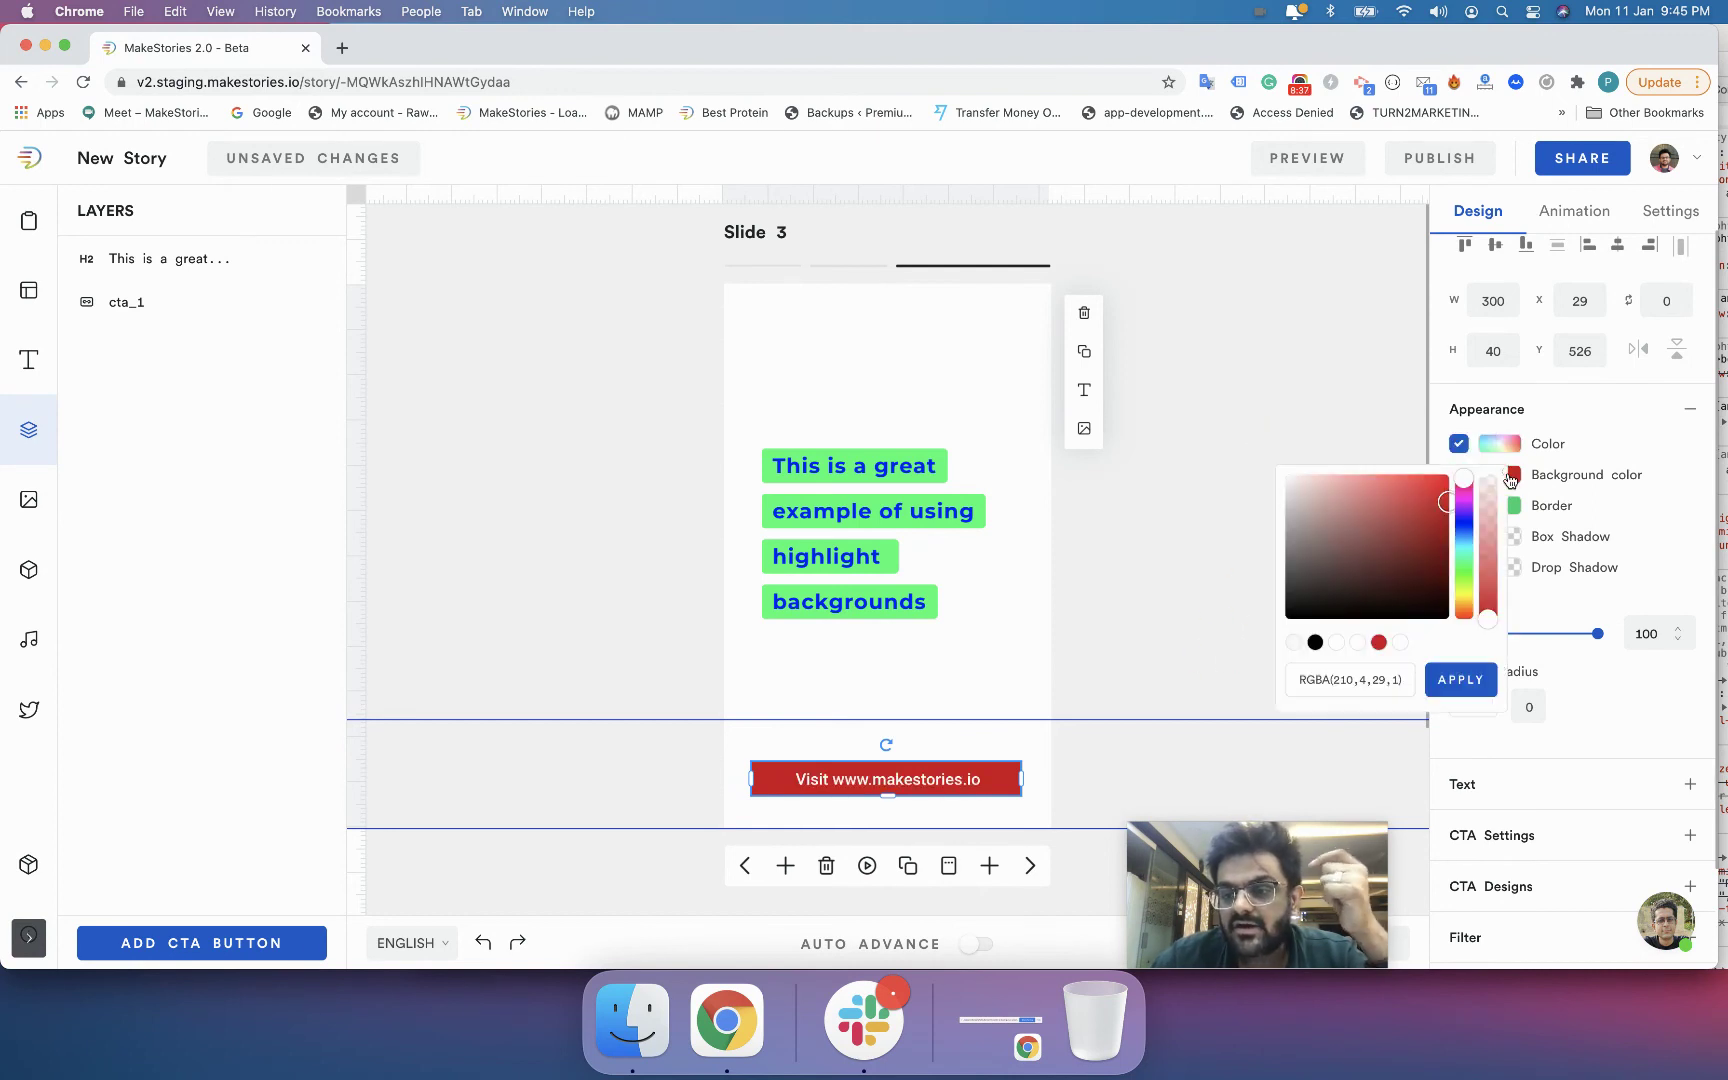
click(1465, 530)
click(1466, 568)
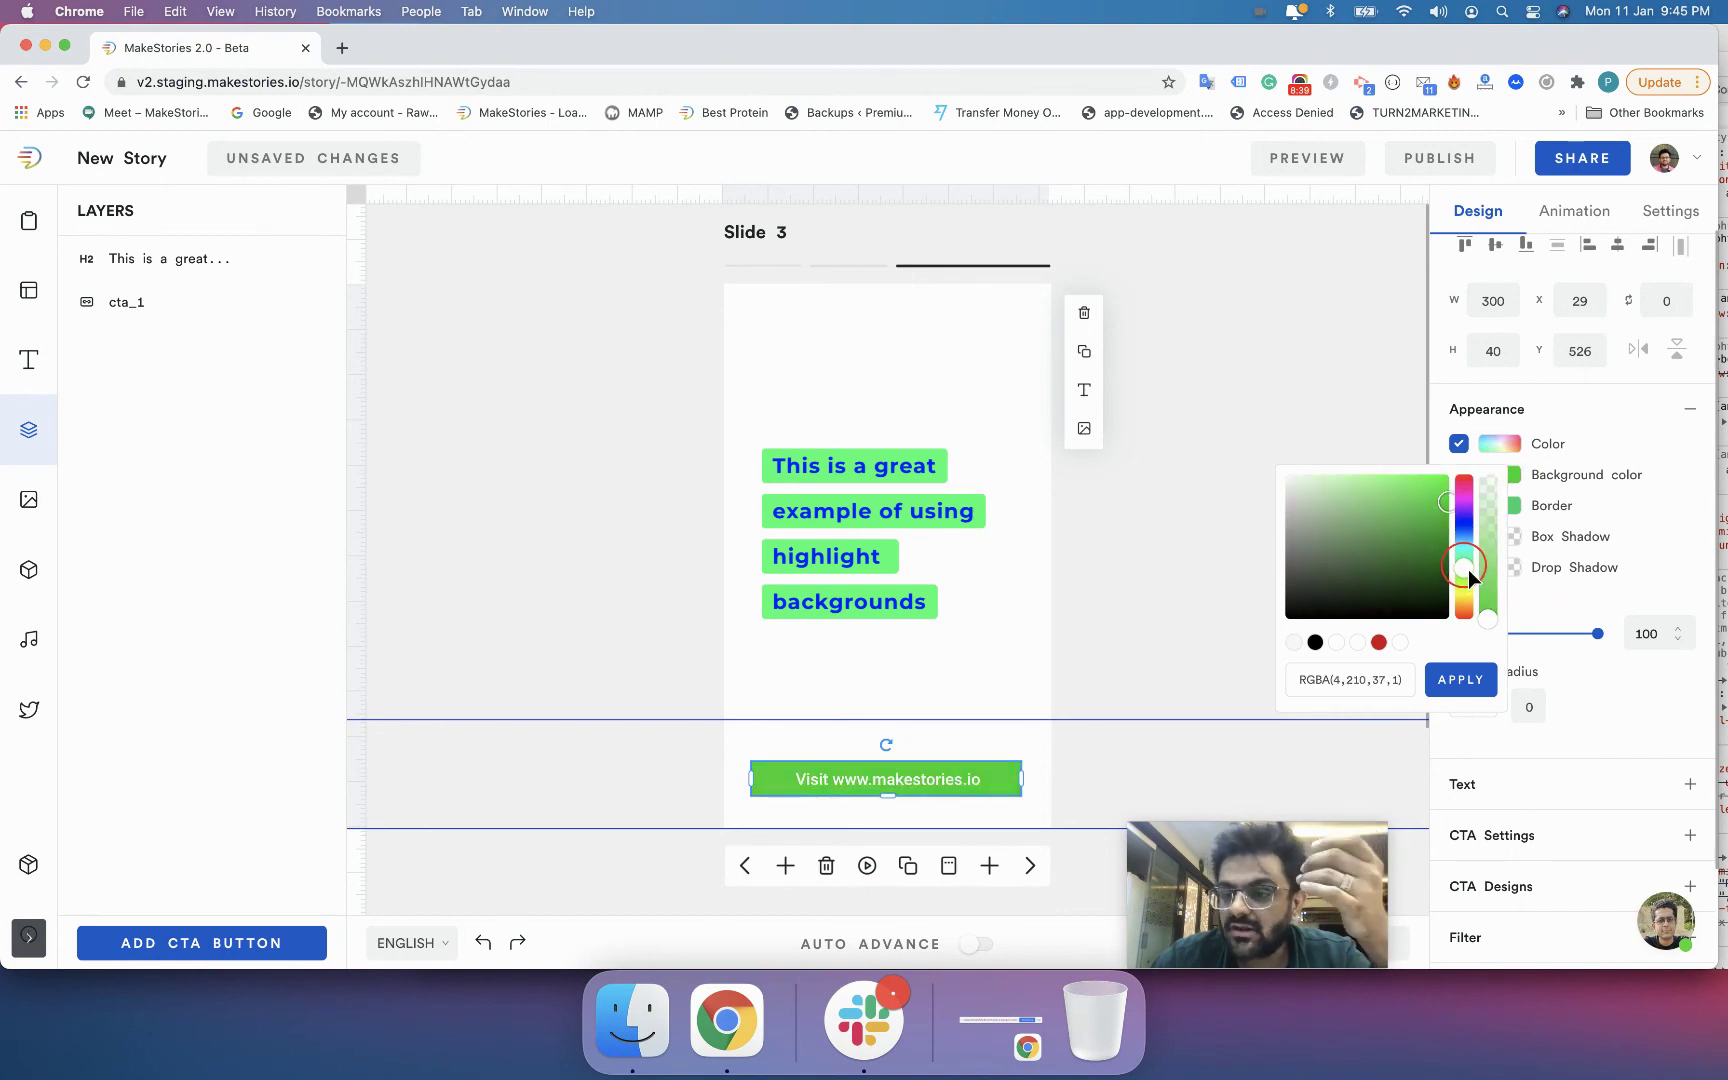
click(1460, 679)
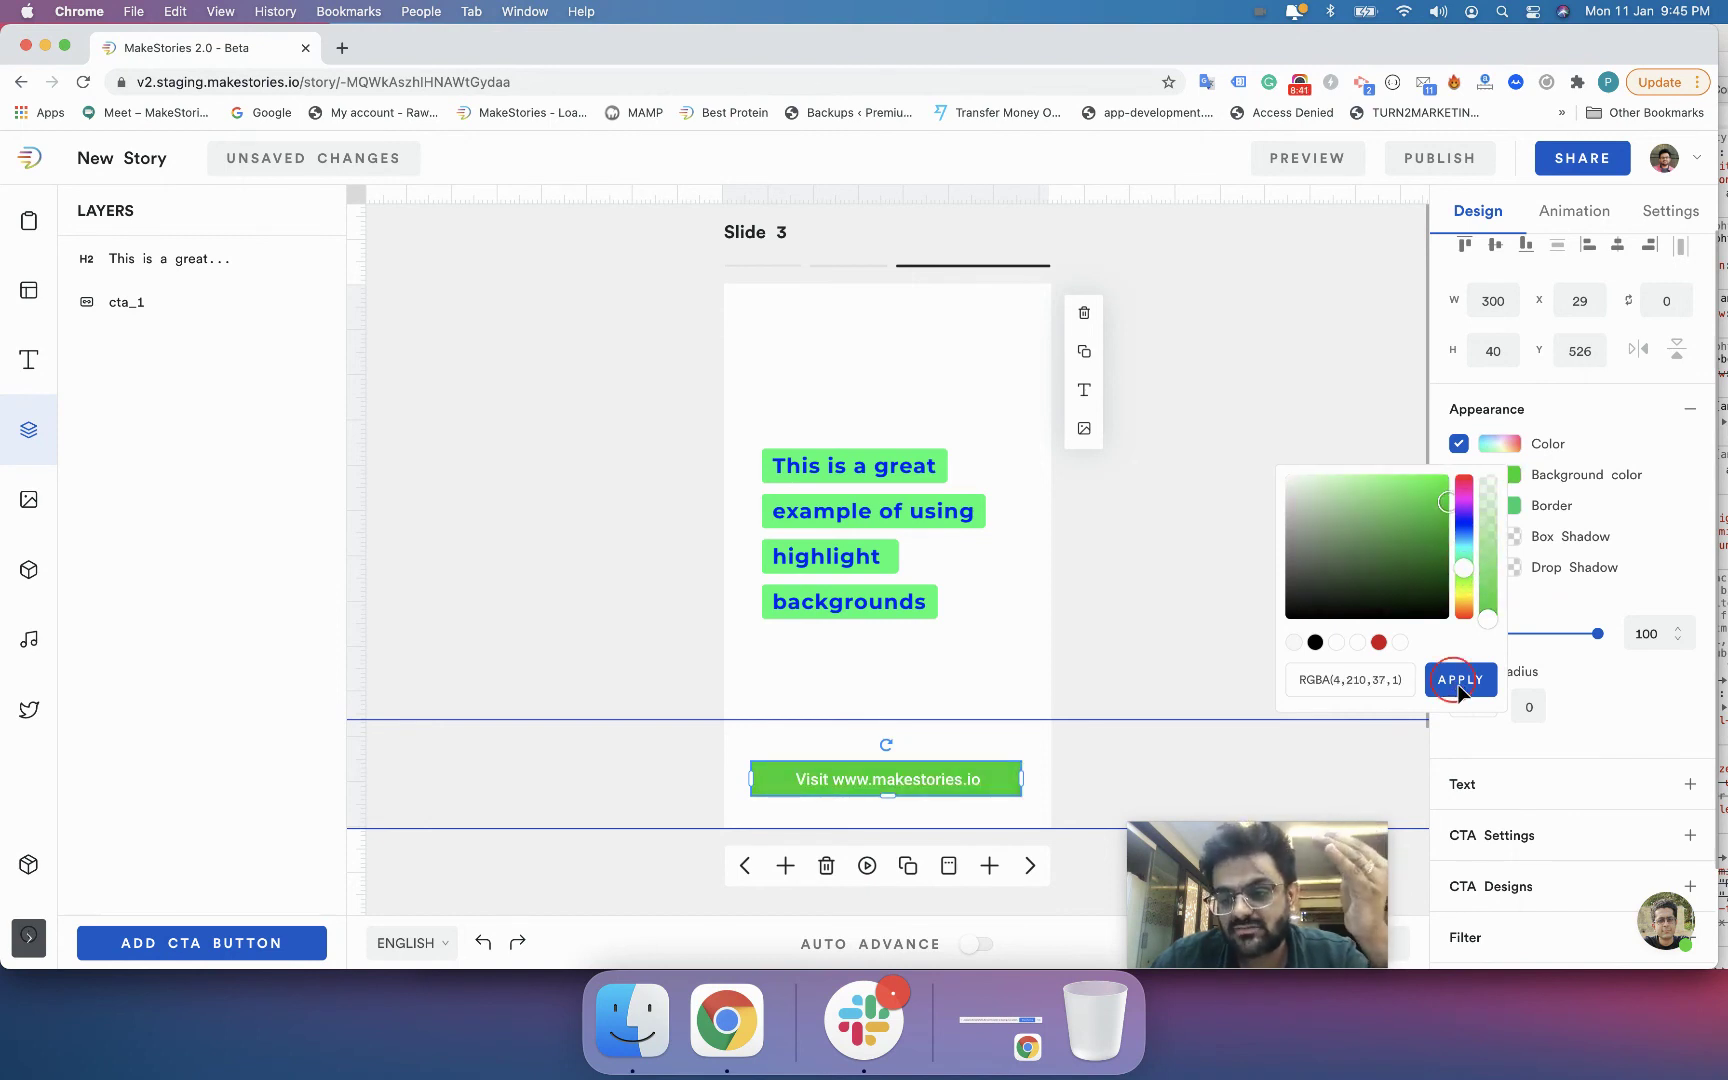
- Set the CTA button's Border Radius to 30 for rounded corners
double_click(1521, 708)
text(10)
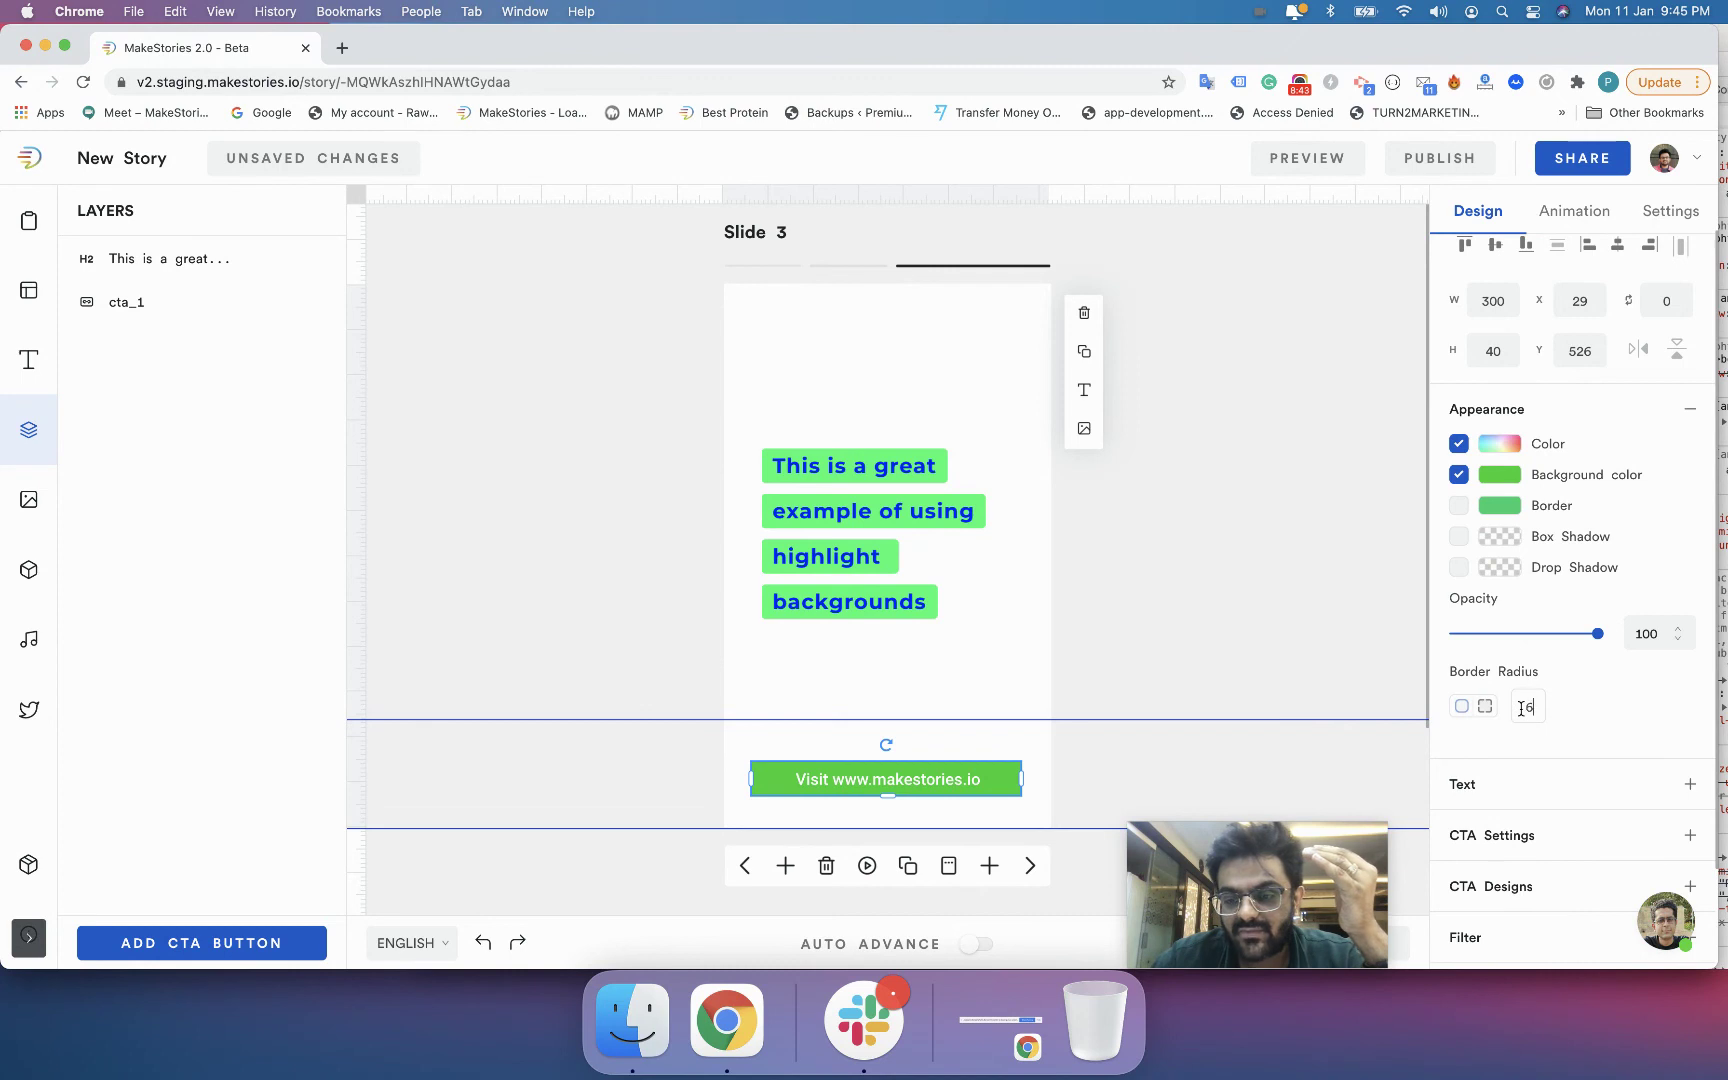
click(1227, 811)
click(957, 768)
click(1531, 708)
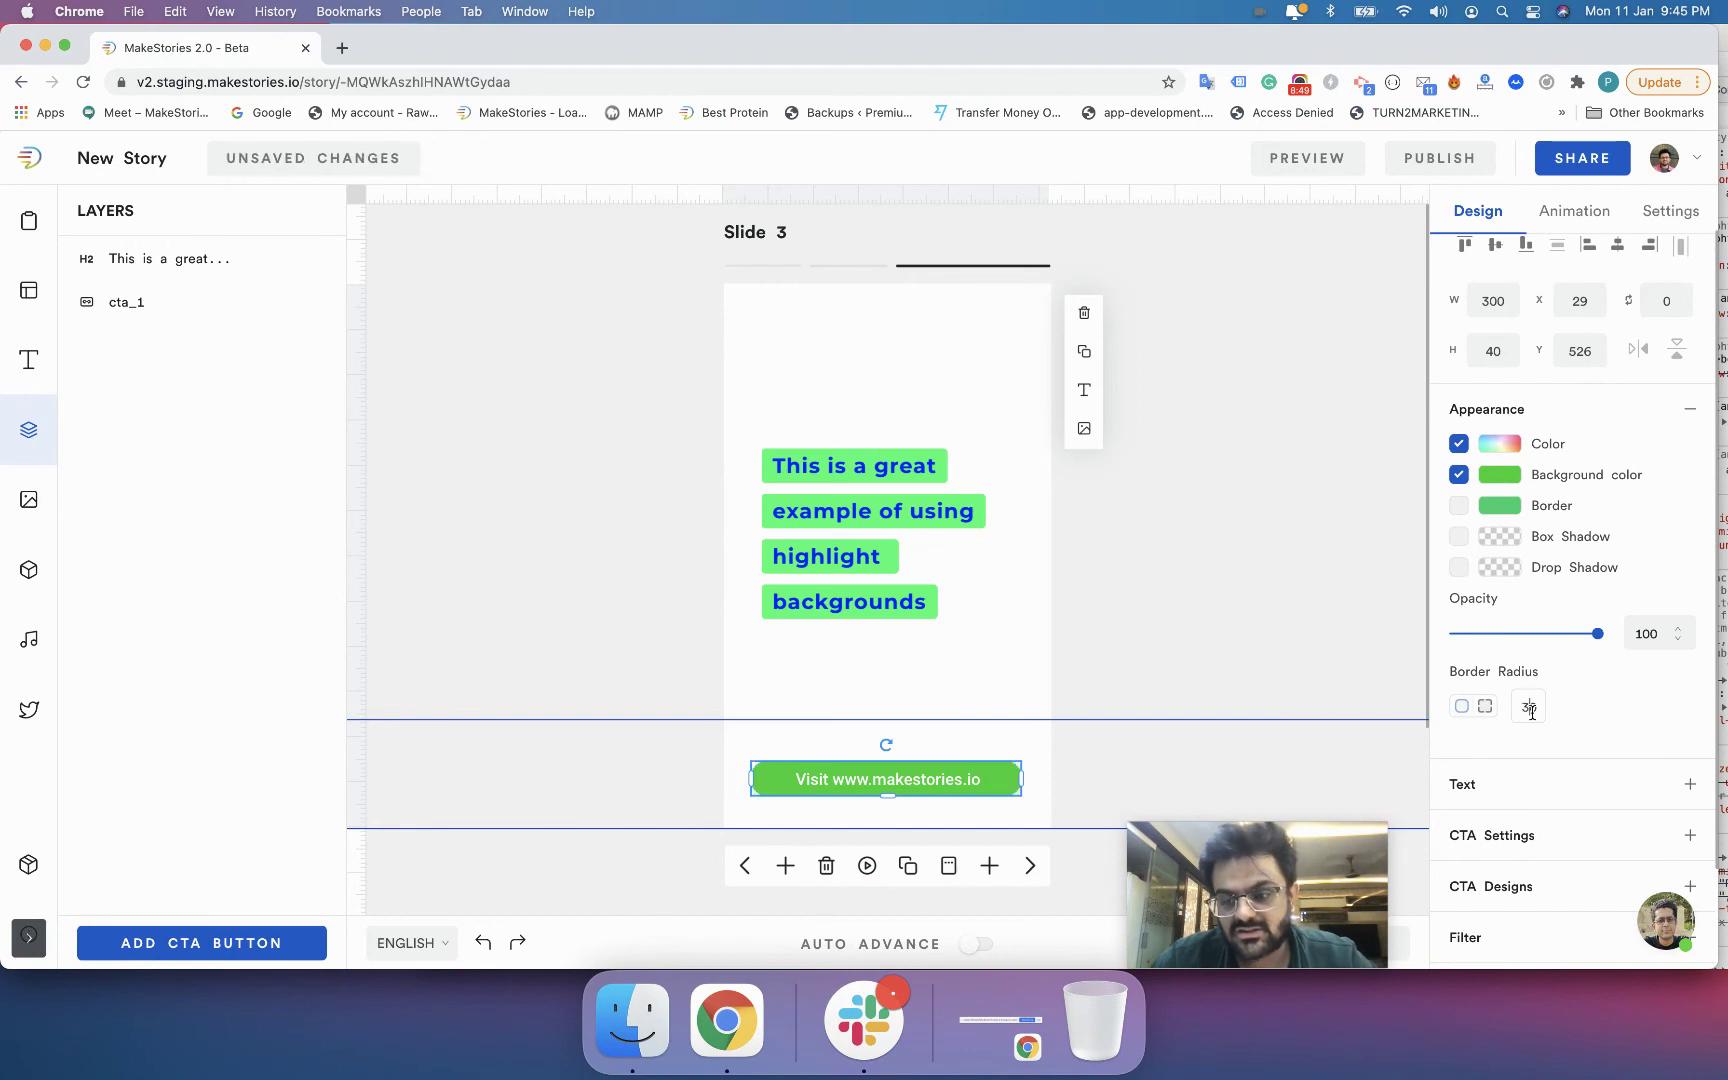
text(30)
click(1310, 765)
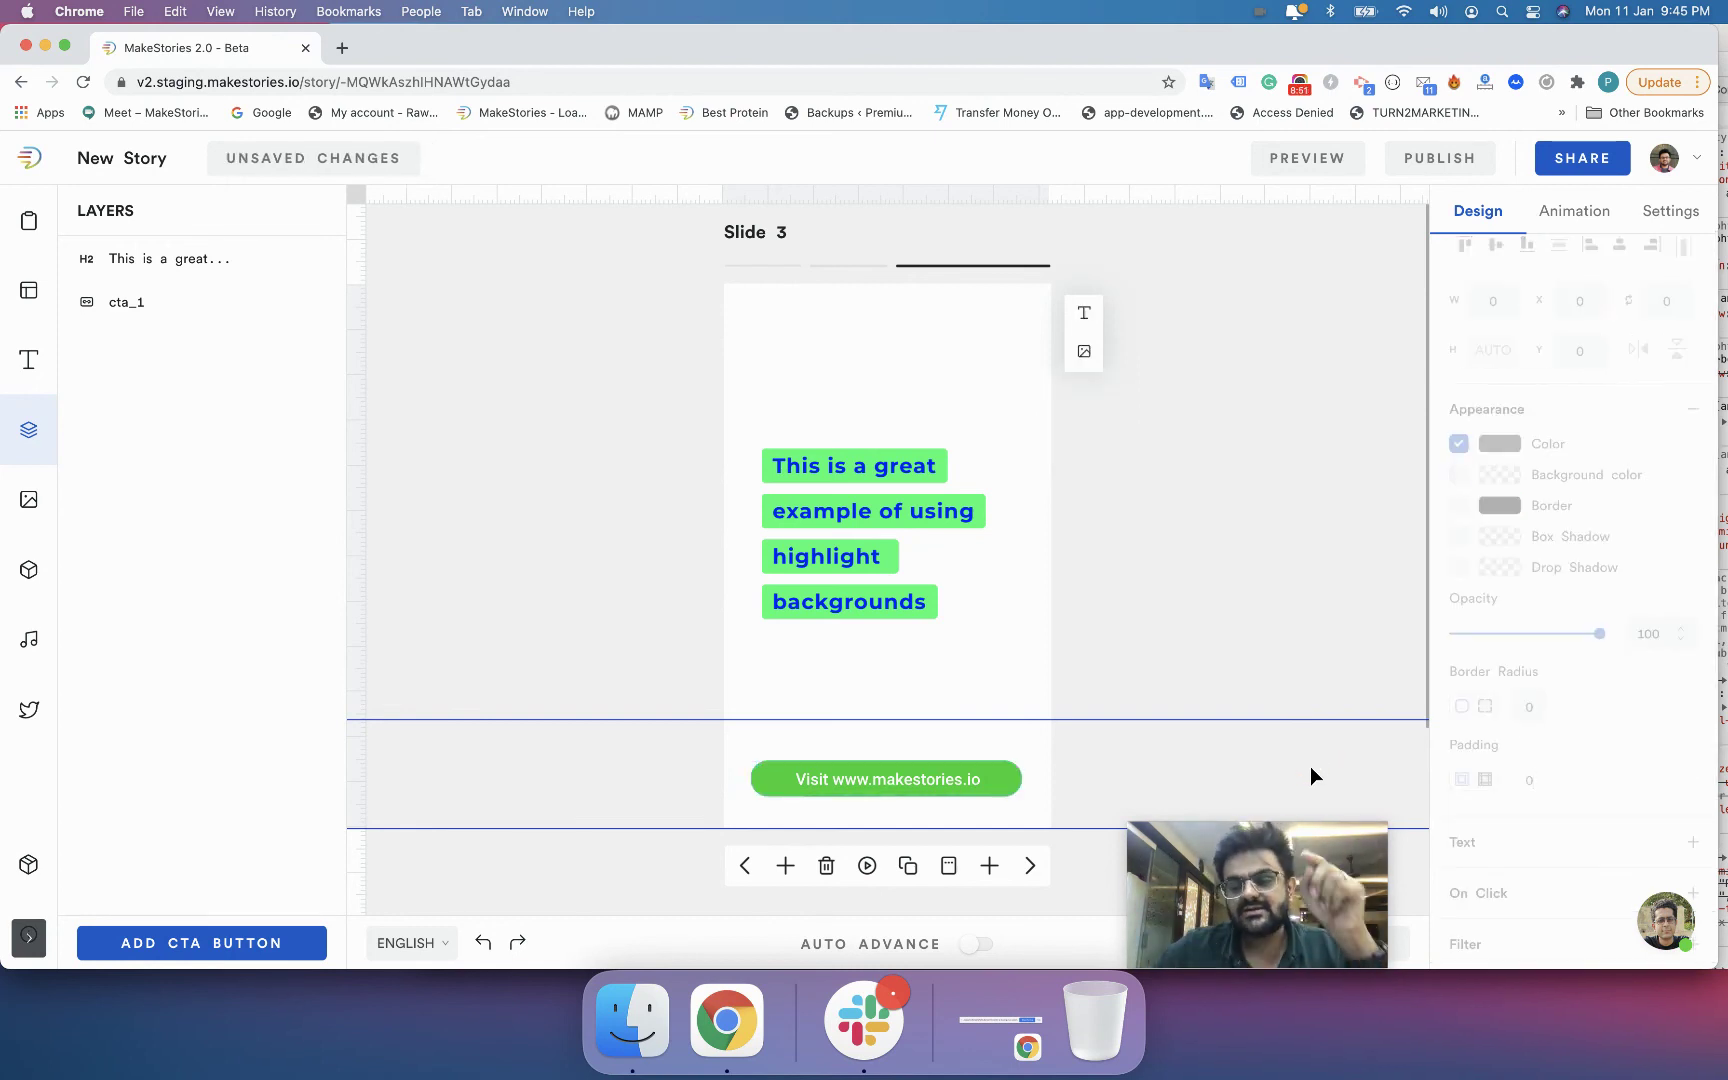
click(908, 803)
click(906, 785)
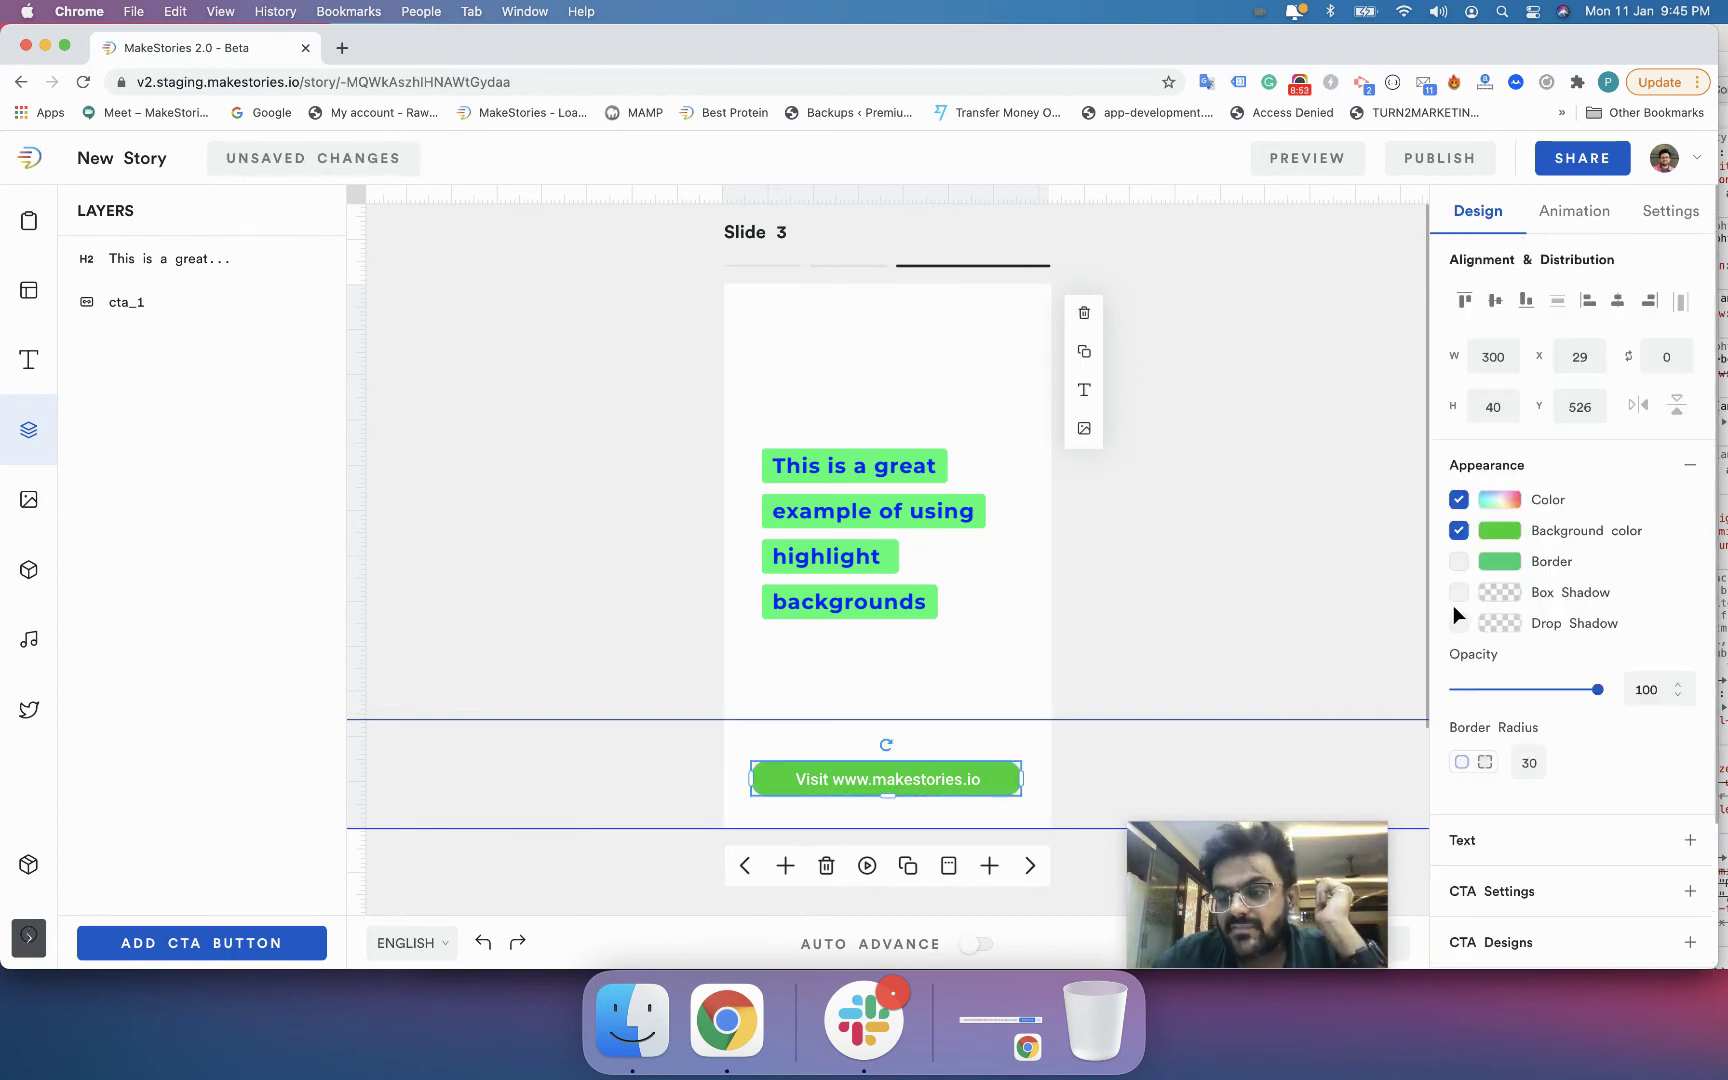
- Tick and untick Border so the button stays borderless, then scroll the Design panel
click(1457, 564)
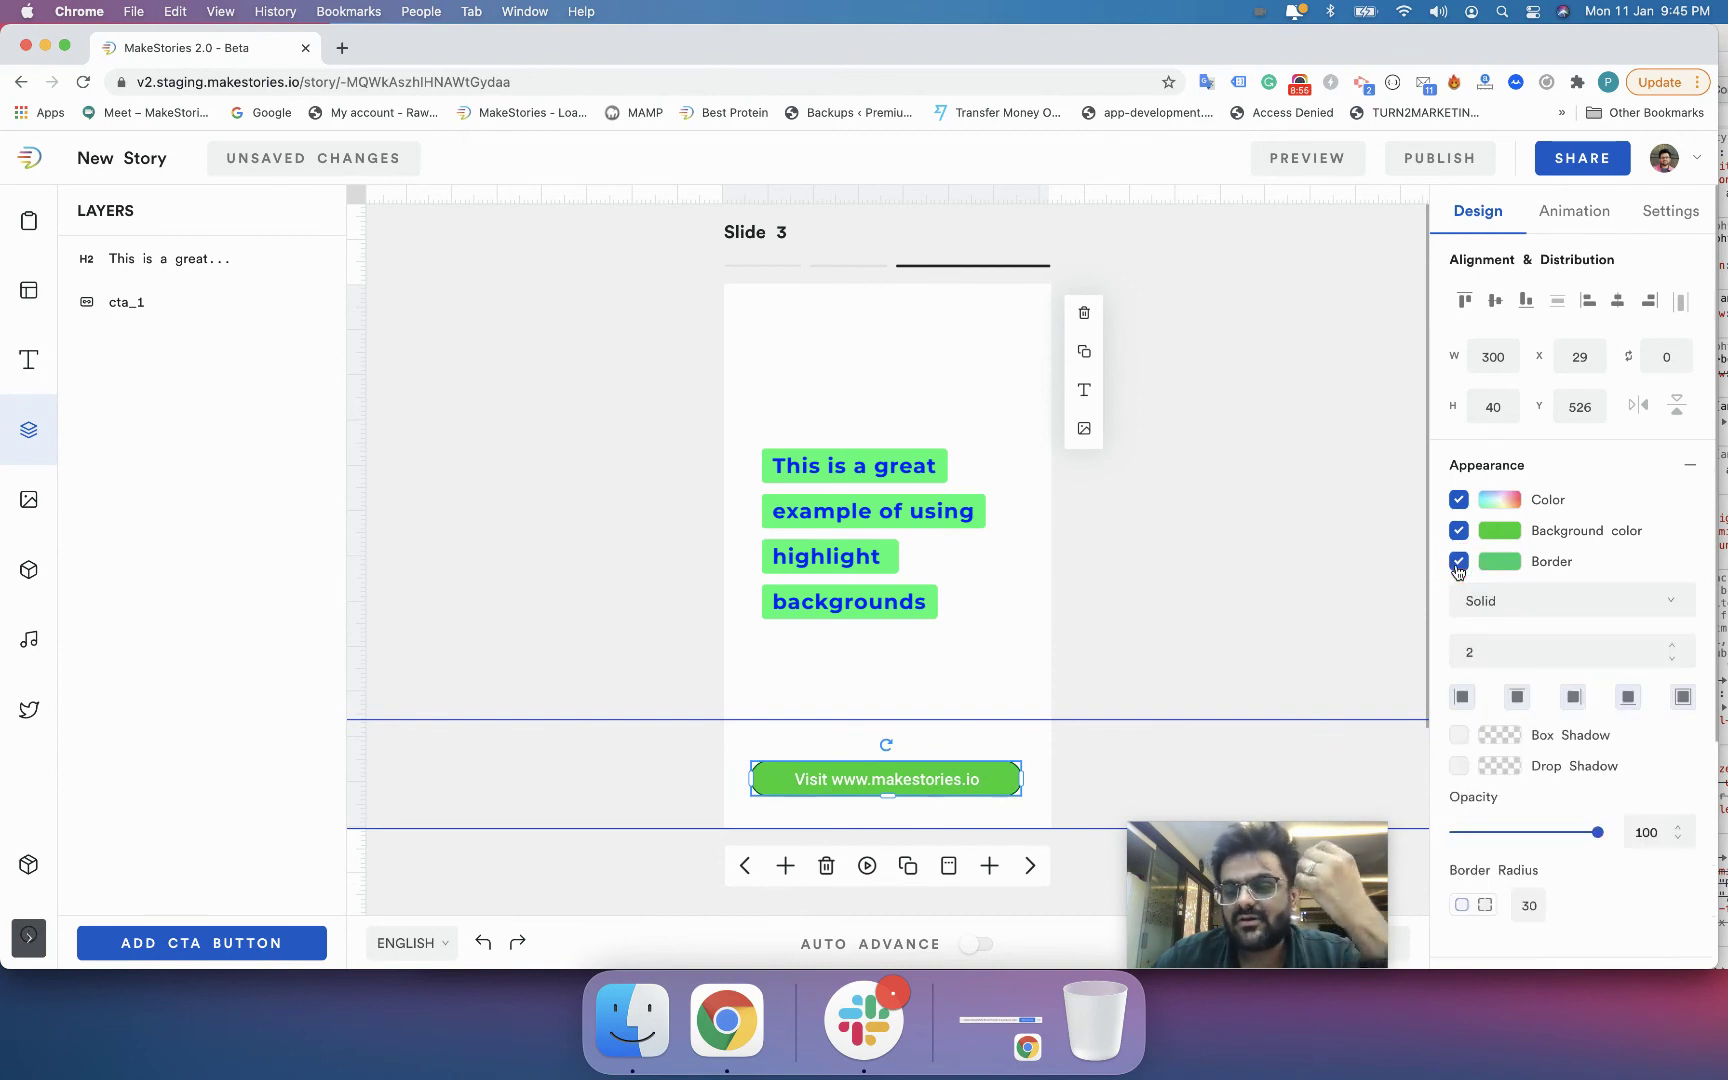
click(1460, 564)
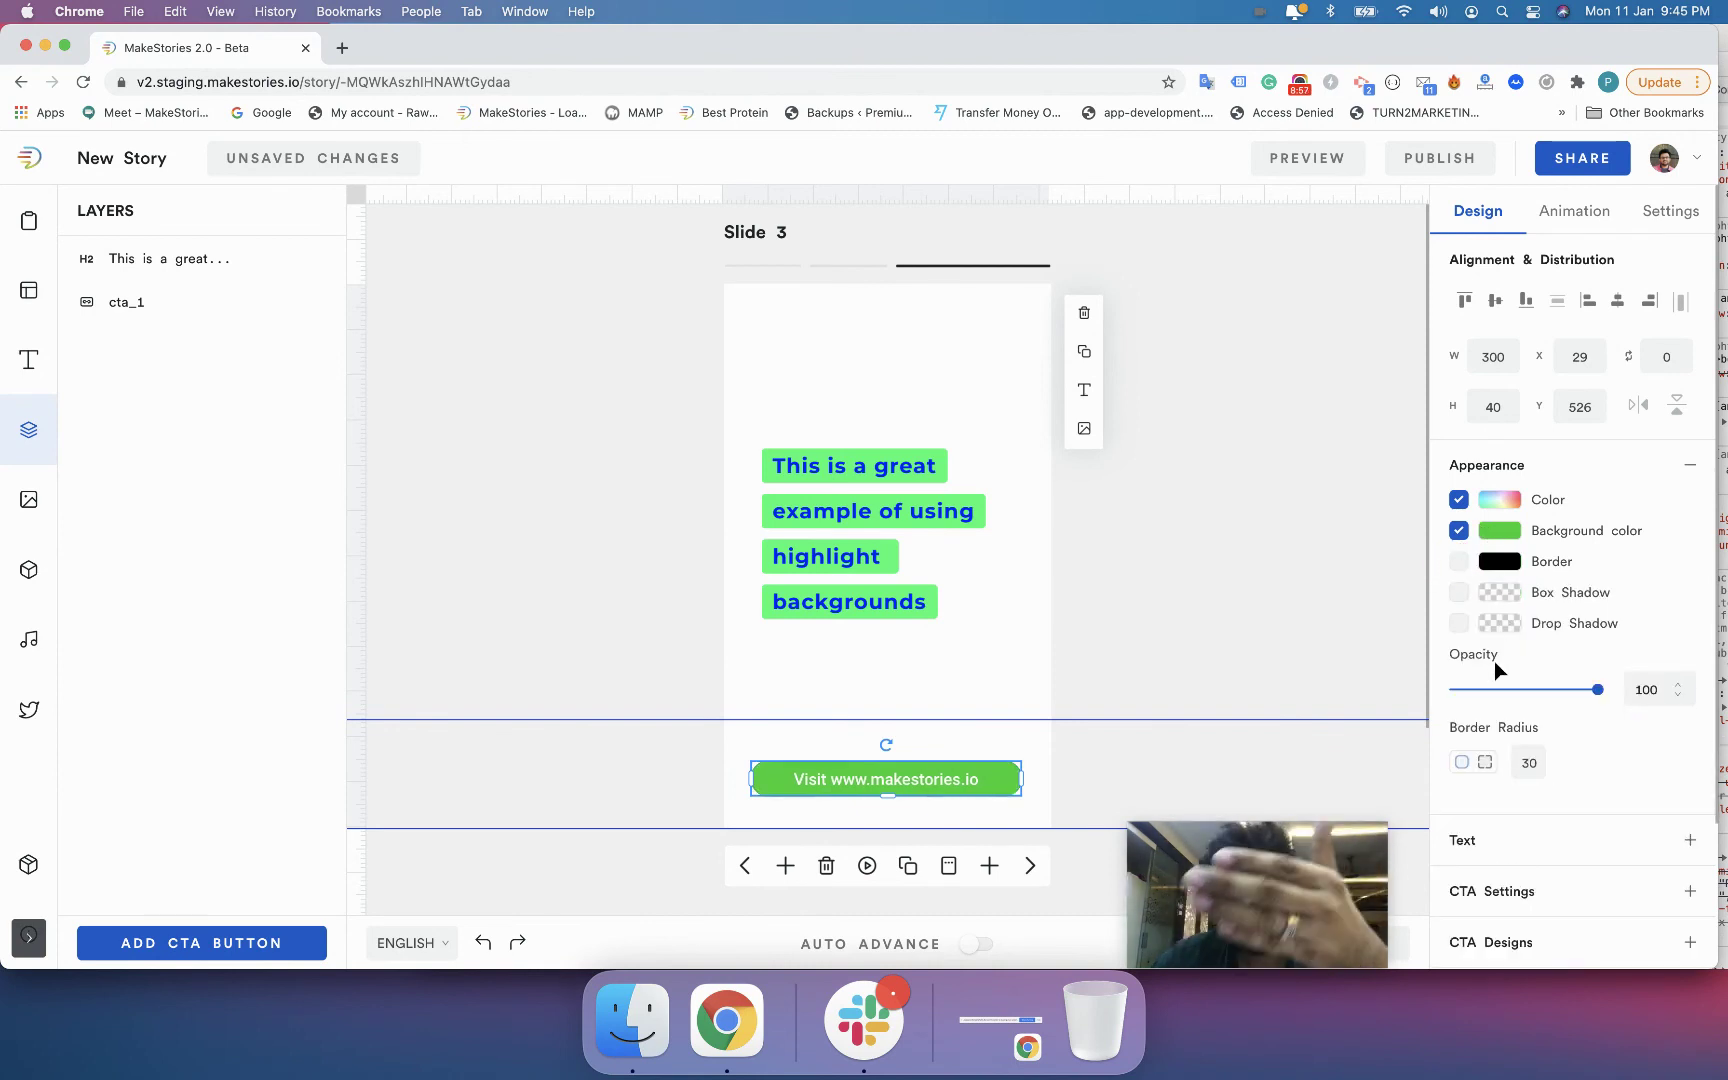
scroll(1494, 662, down, 2)
scroll(1494, 662, down, 1)
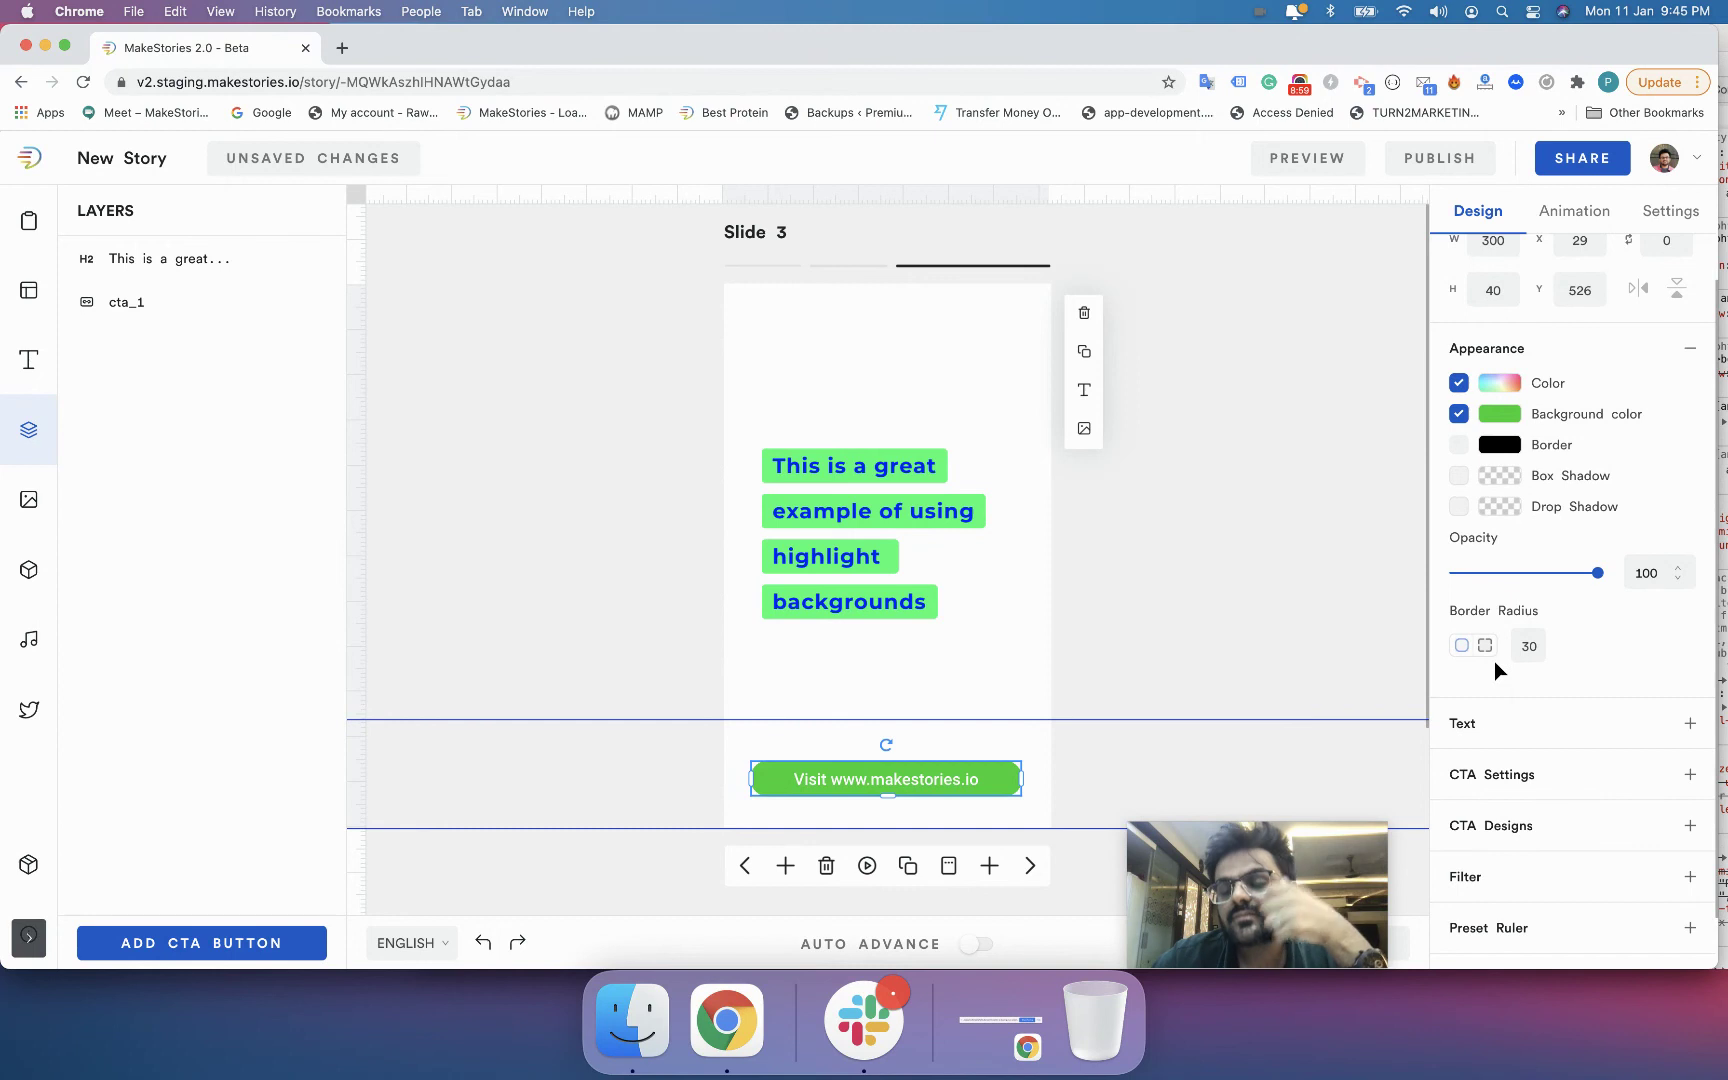
scroll(1494, 662, down, 1)
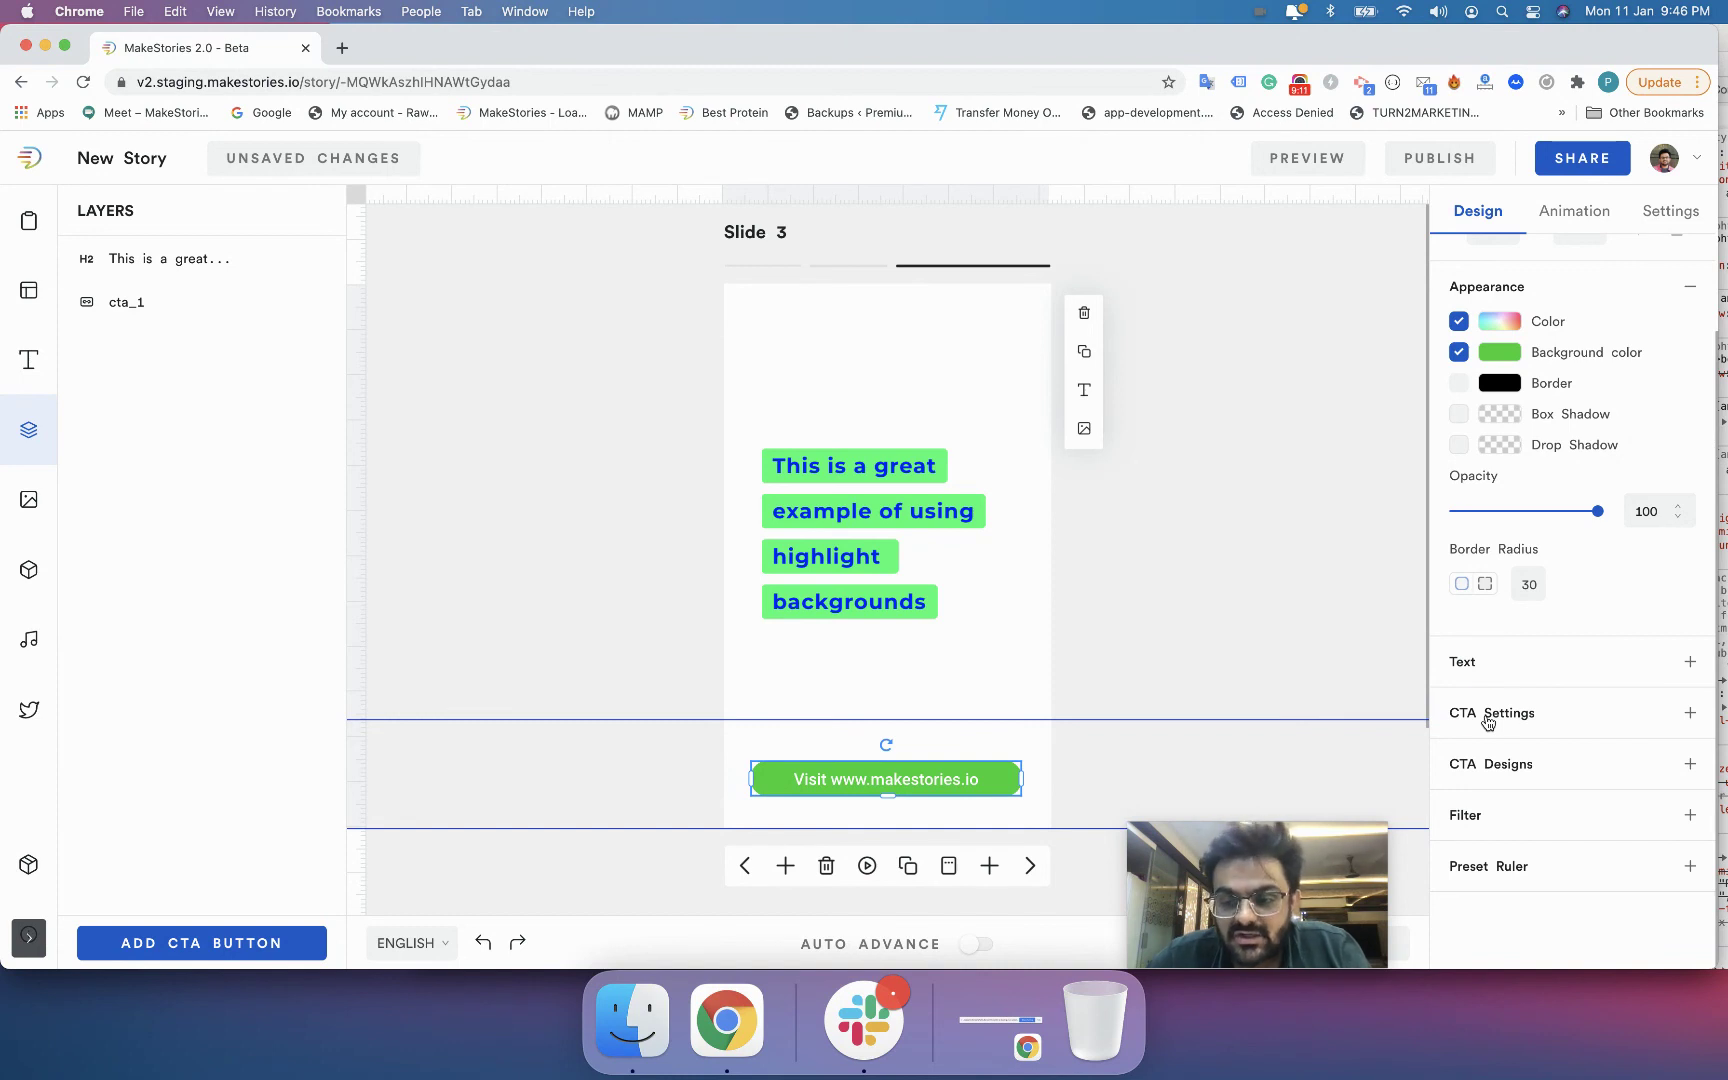
click(1488, 720)
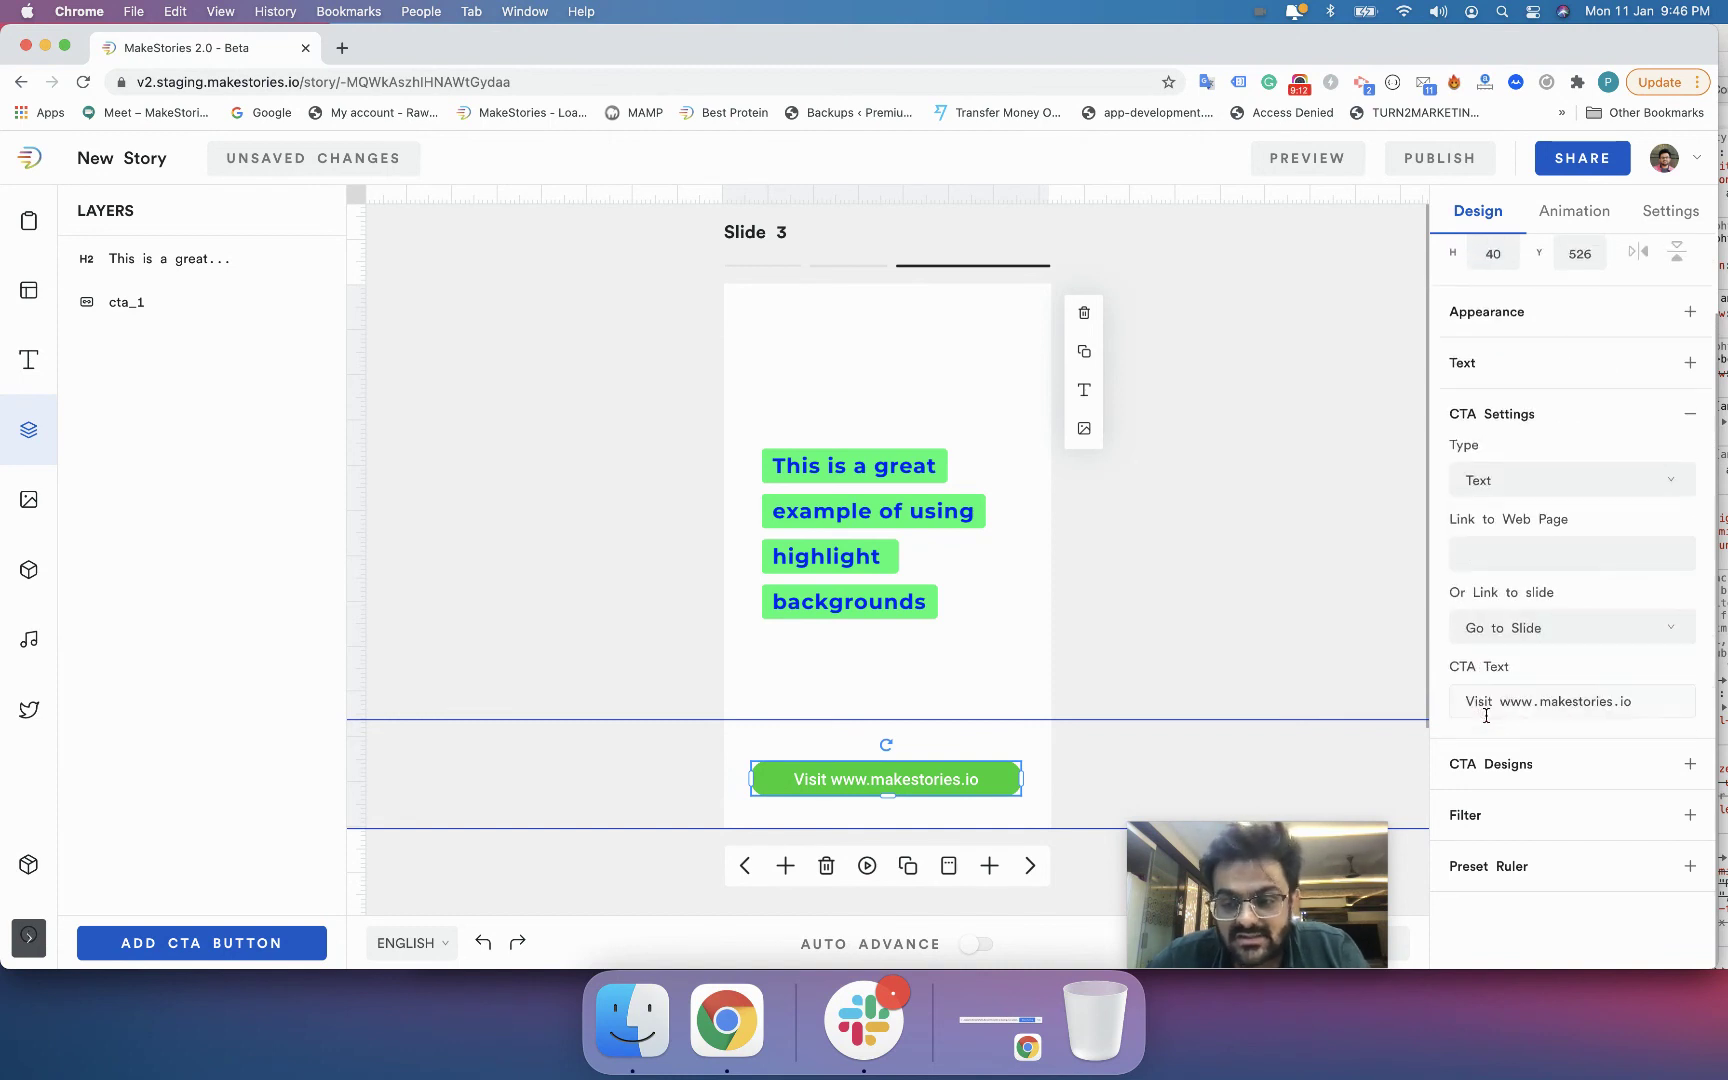
click(1505, 627)
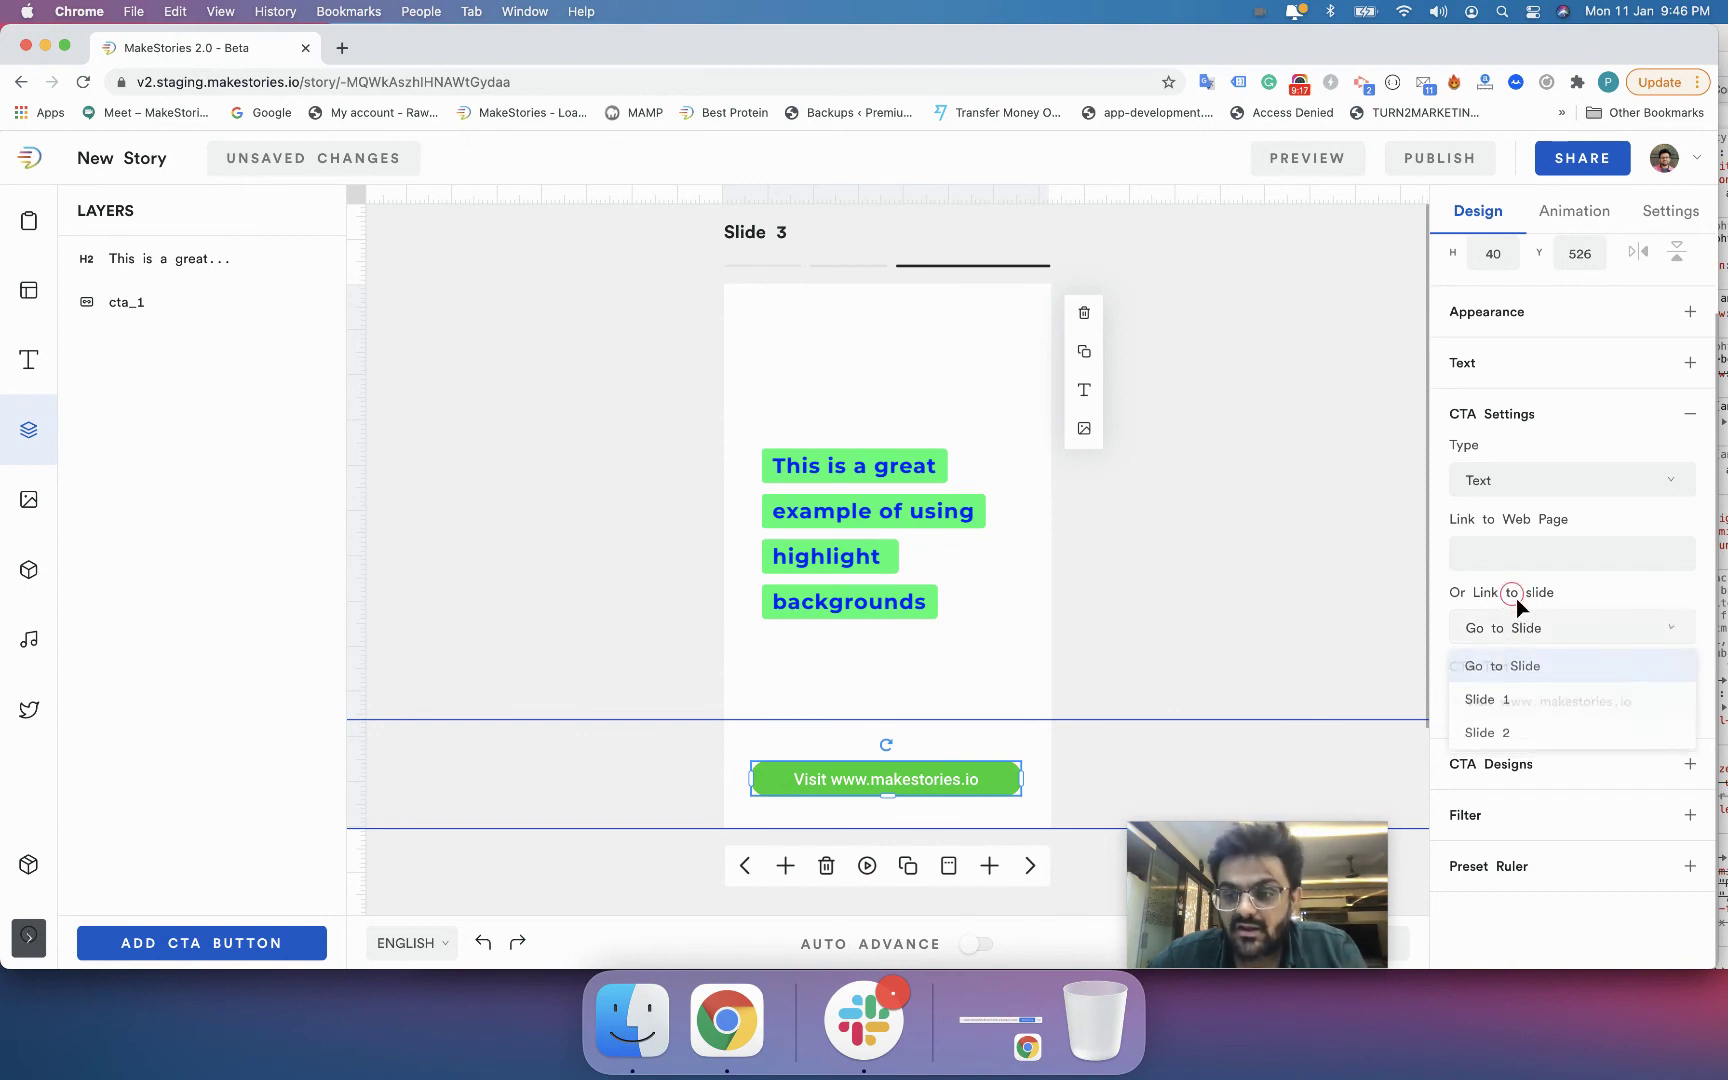
click(1516, 598)
click(1505, 557)
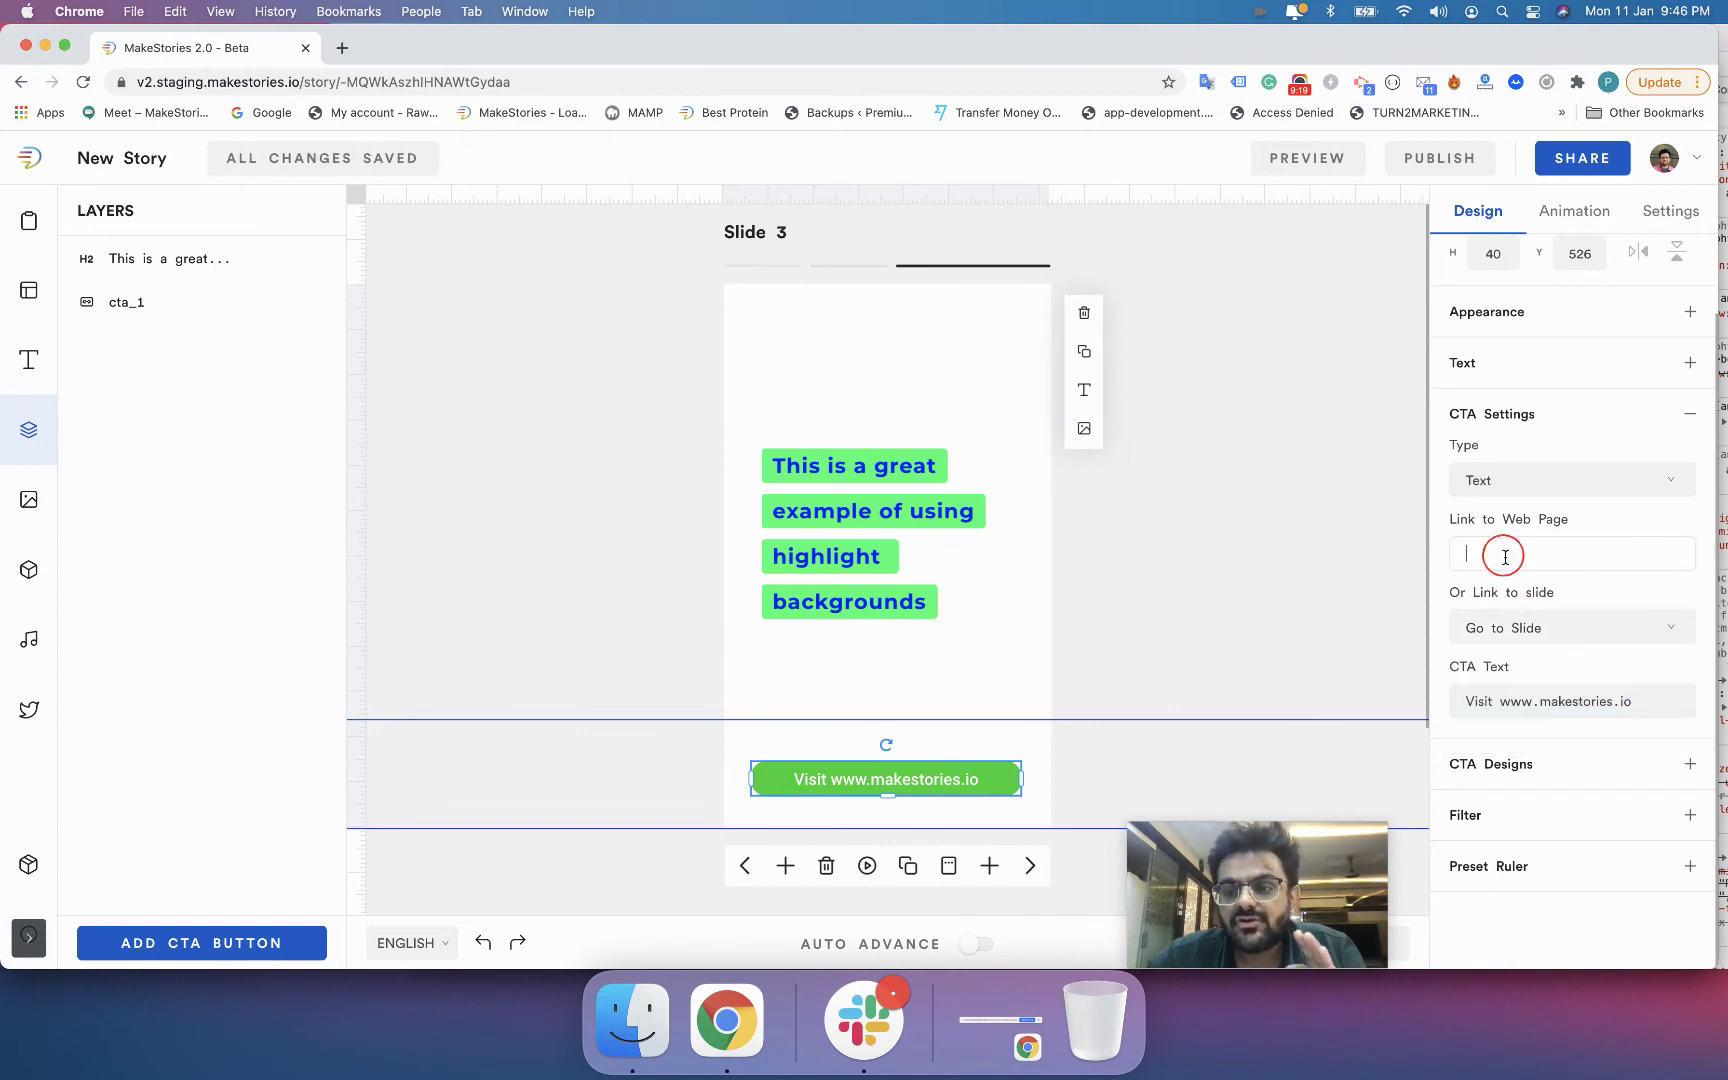
text(http:/gg)
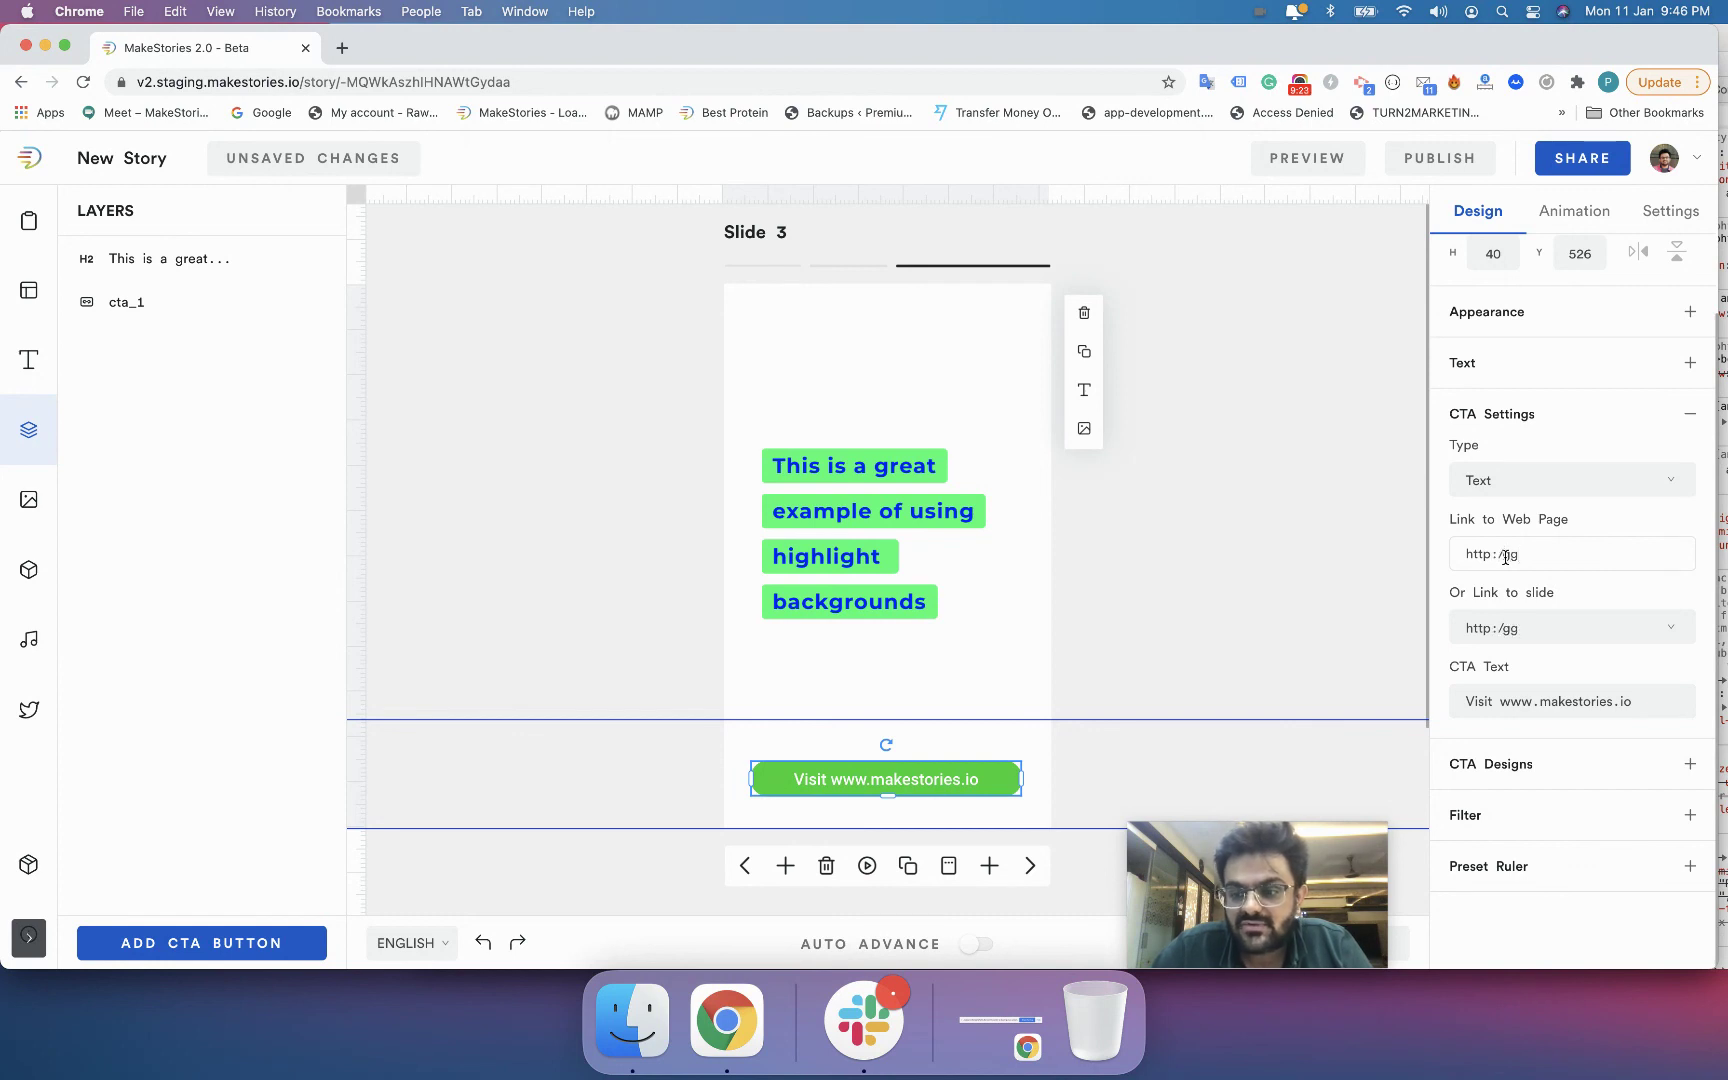
key(super+a)
text(h)
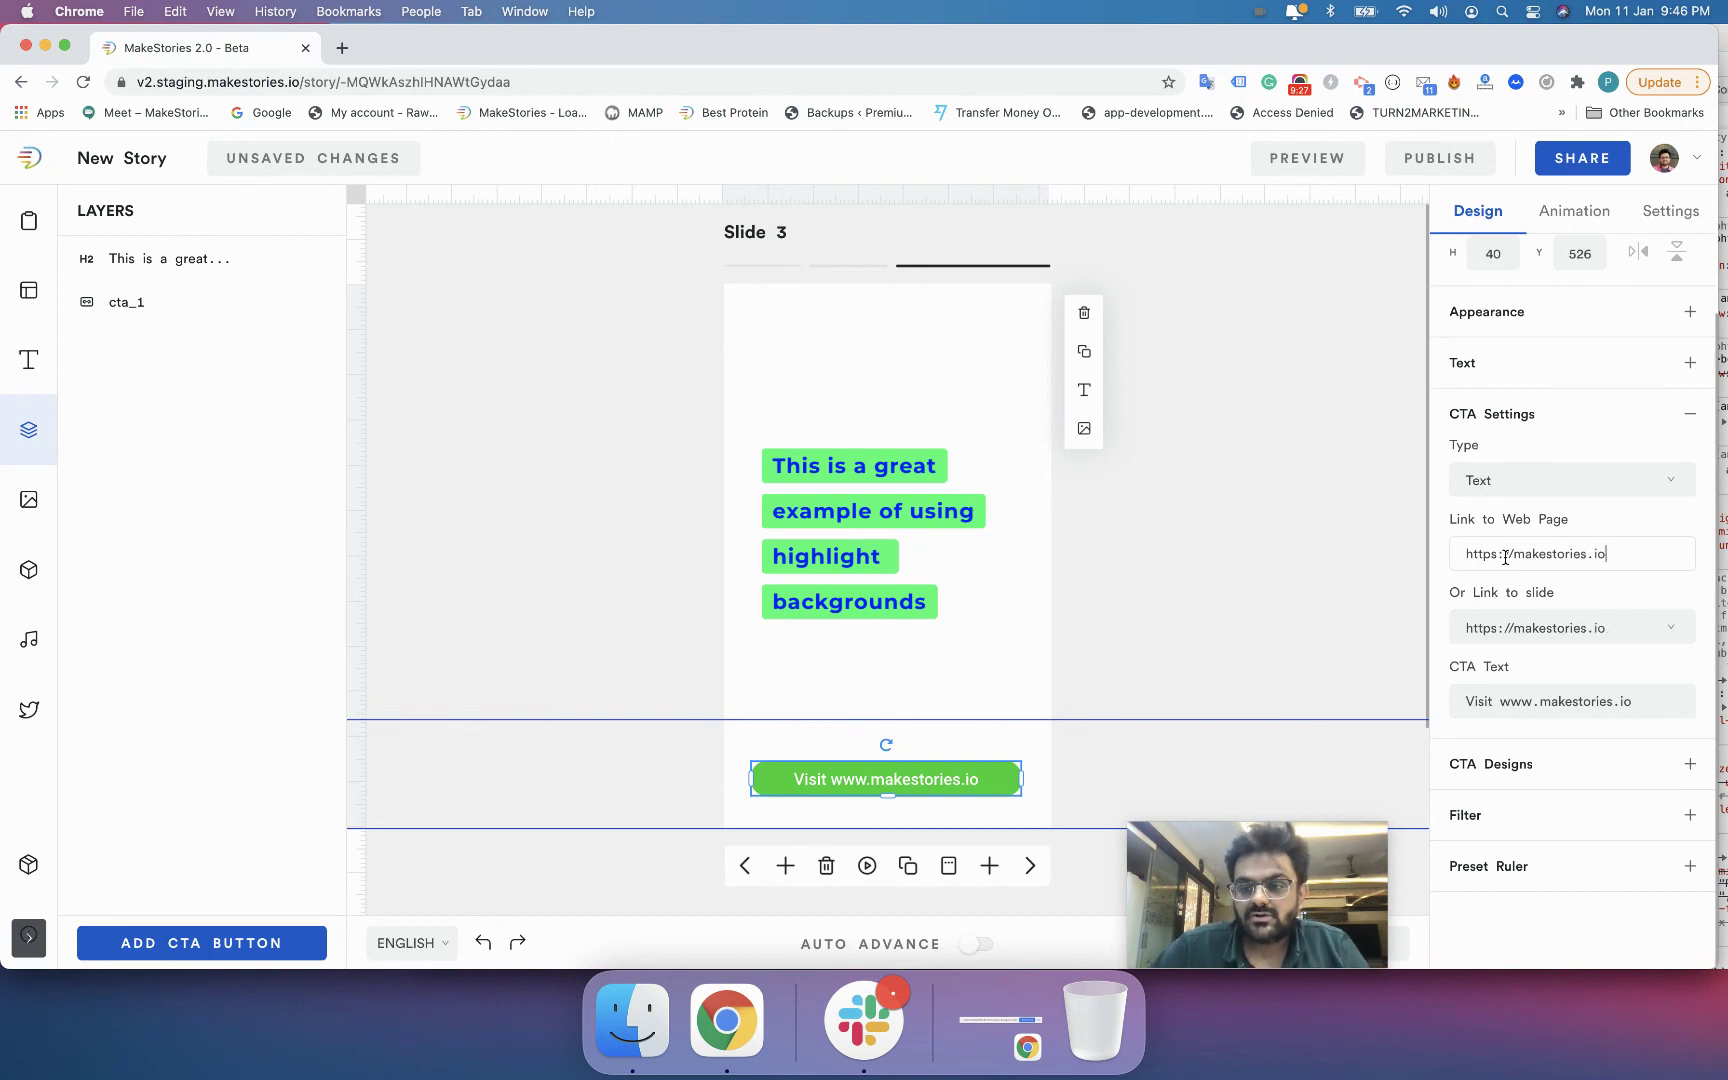
click(1594, 511)
click(1617, 550)
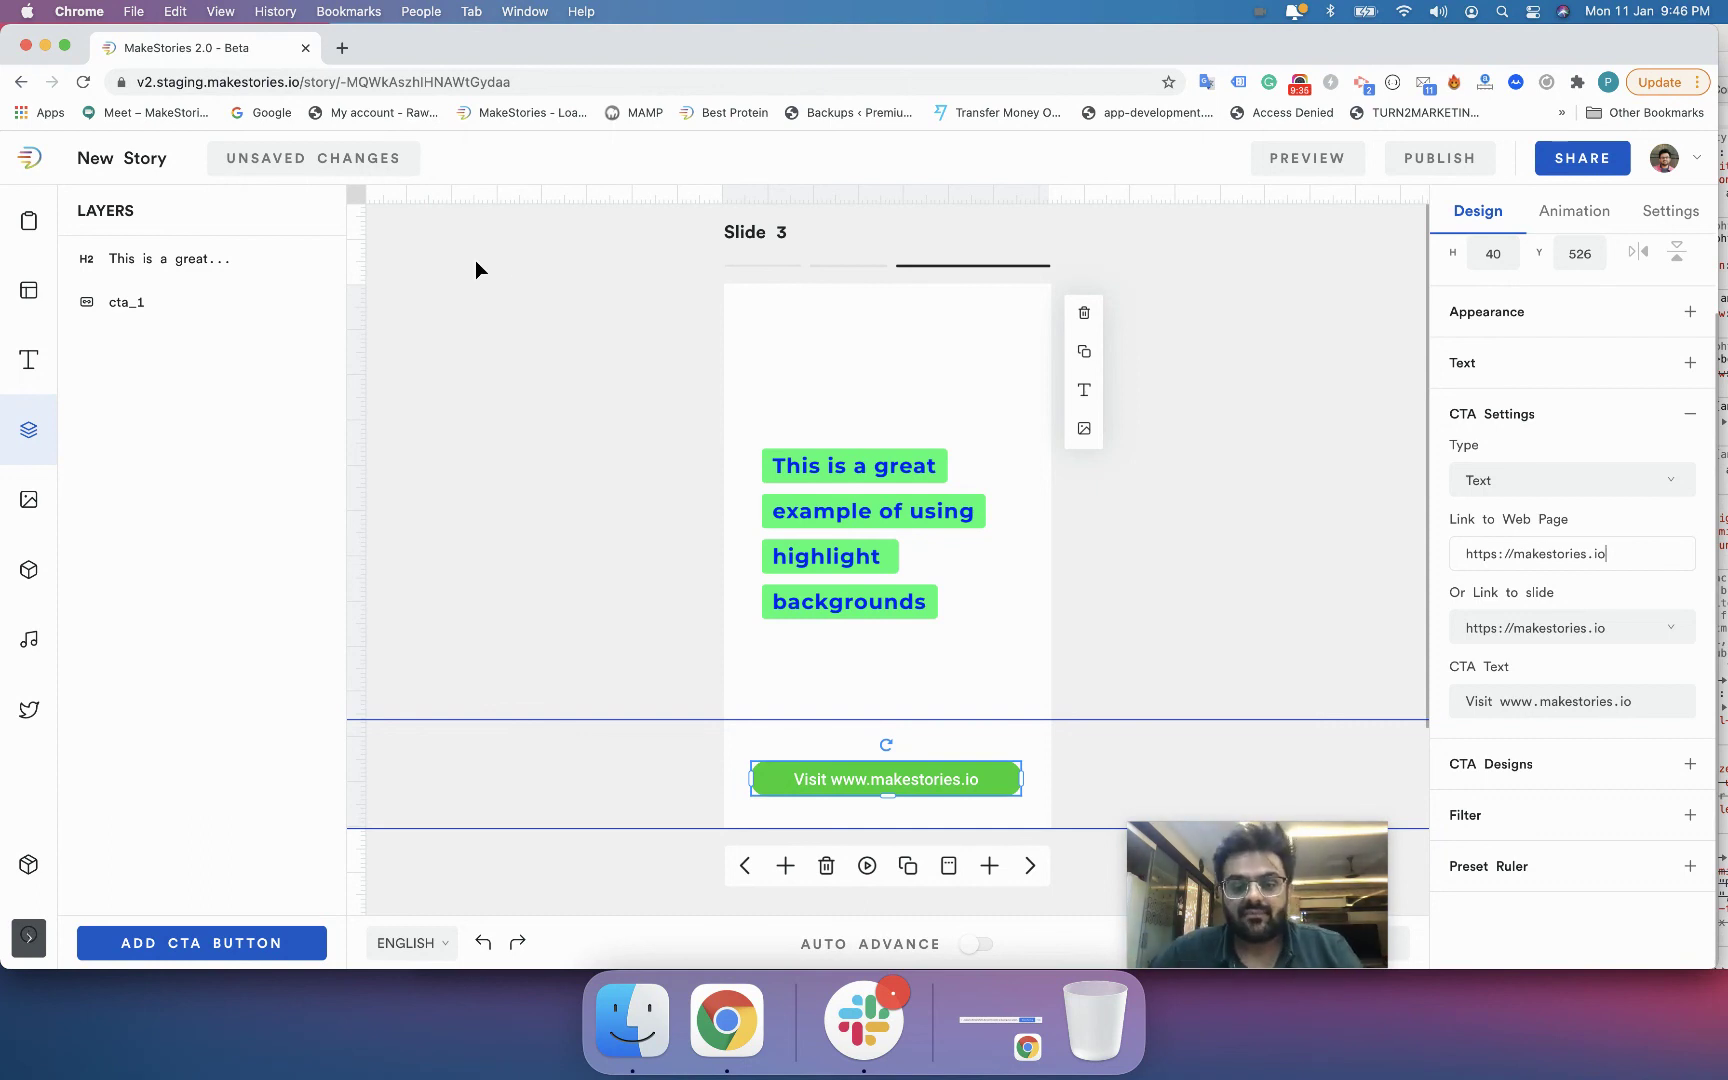
click(989, 865)
- Add another blank page, then relabel slide 3's CTA 'Visit slide 7' and link it to Slide 7
click(989, 865)
click(989, 865)
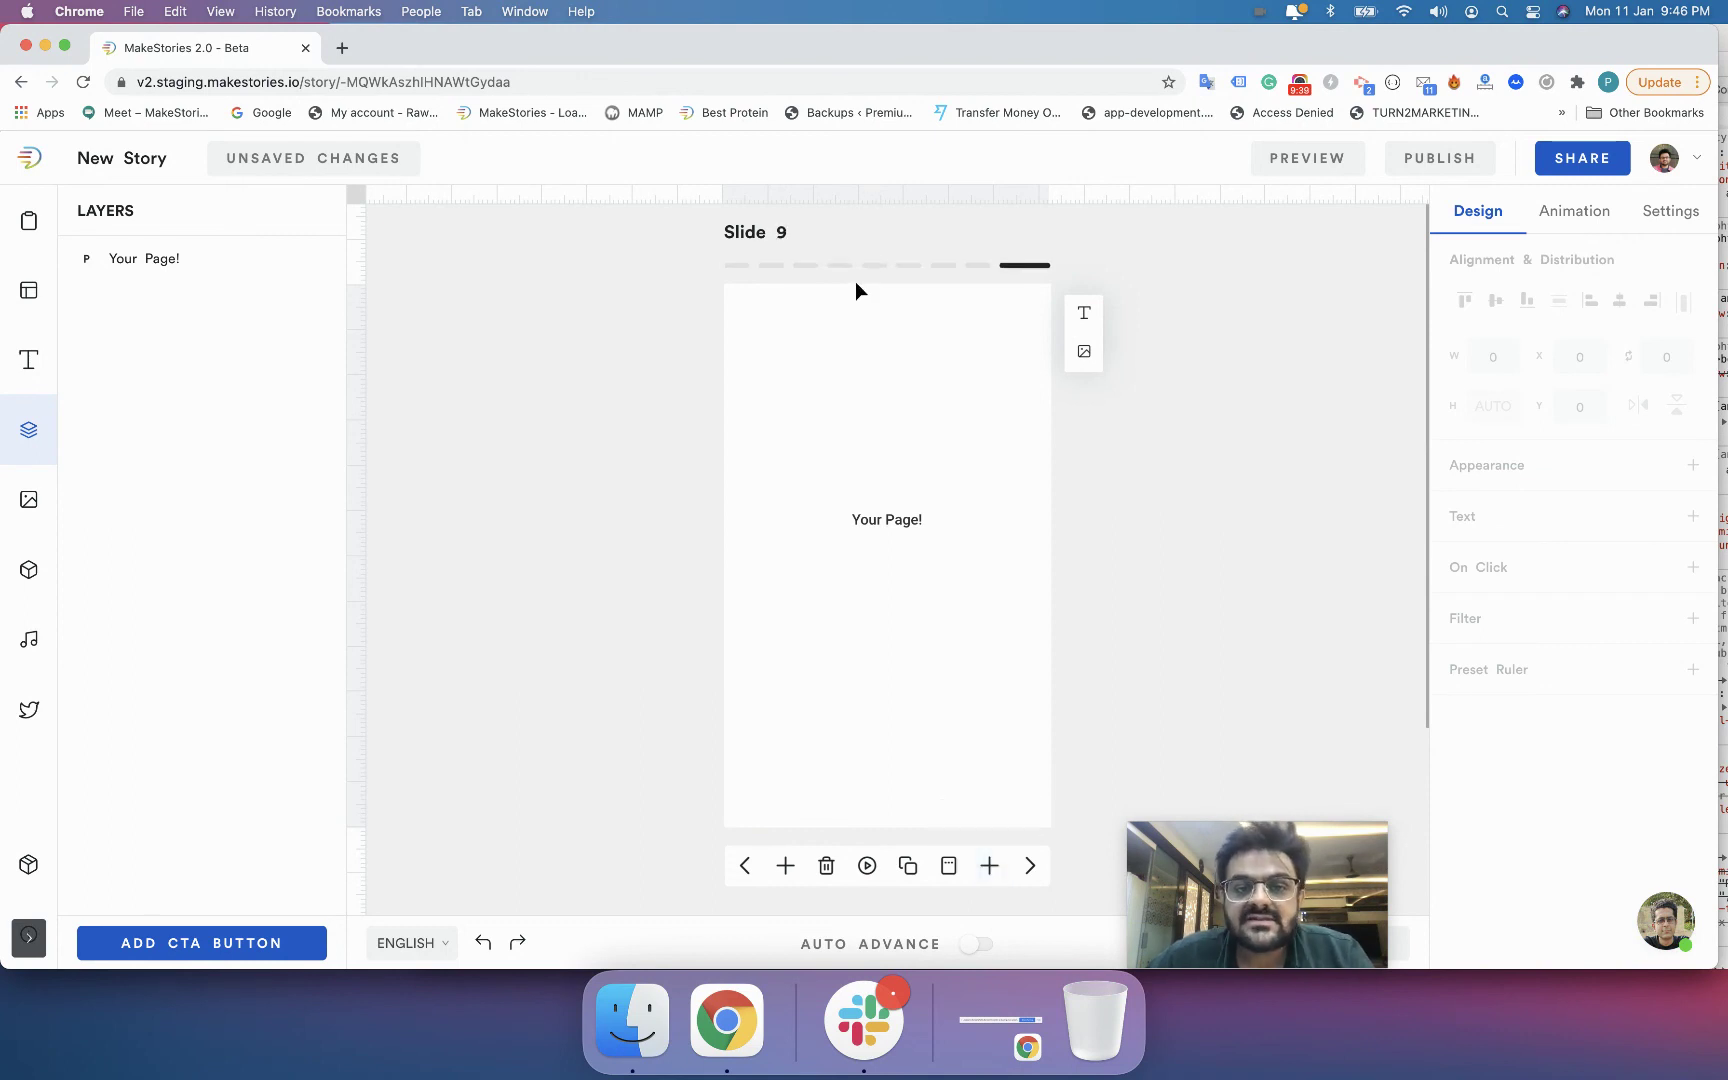
click(808, 268)
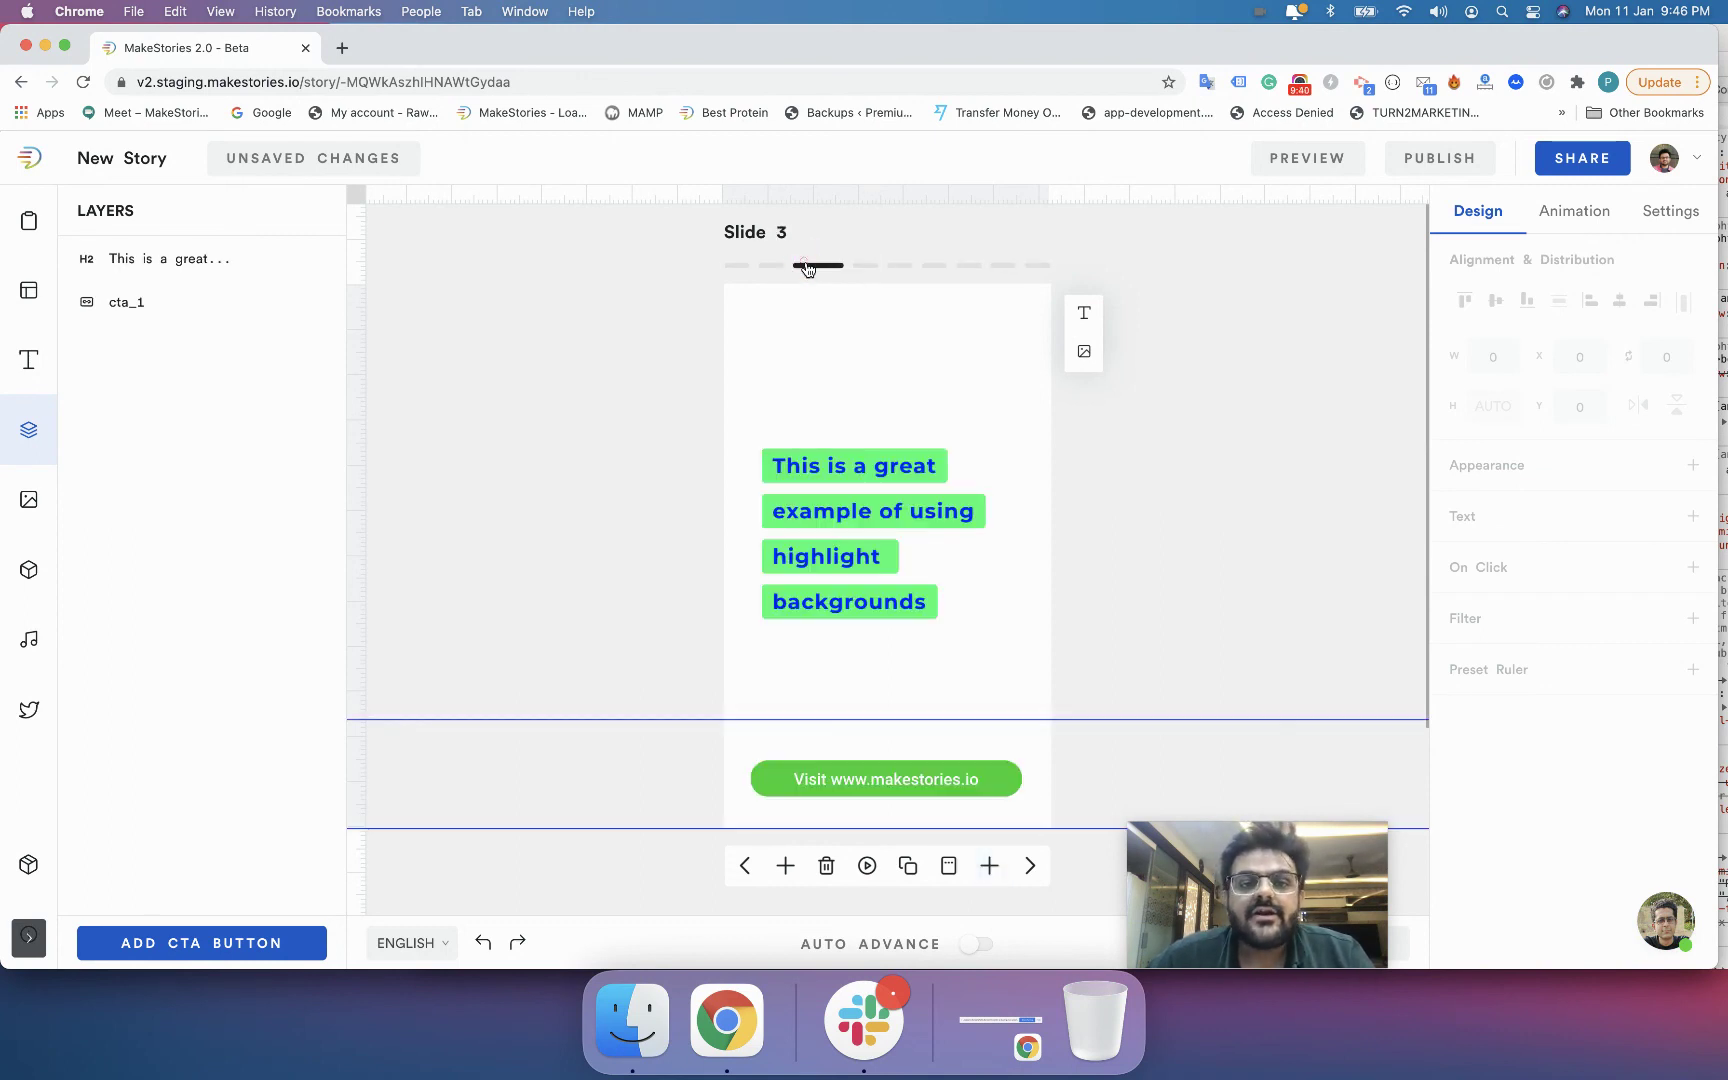
click(815, 772)
double_click(815, 772)
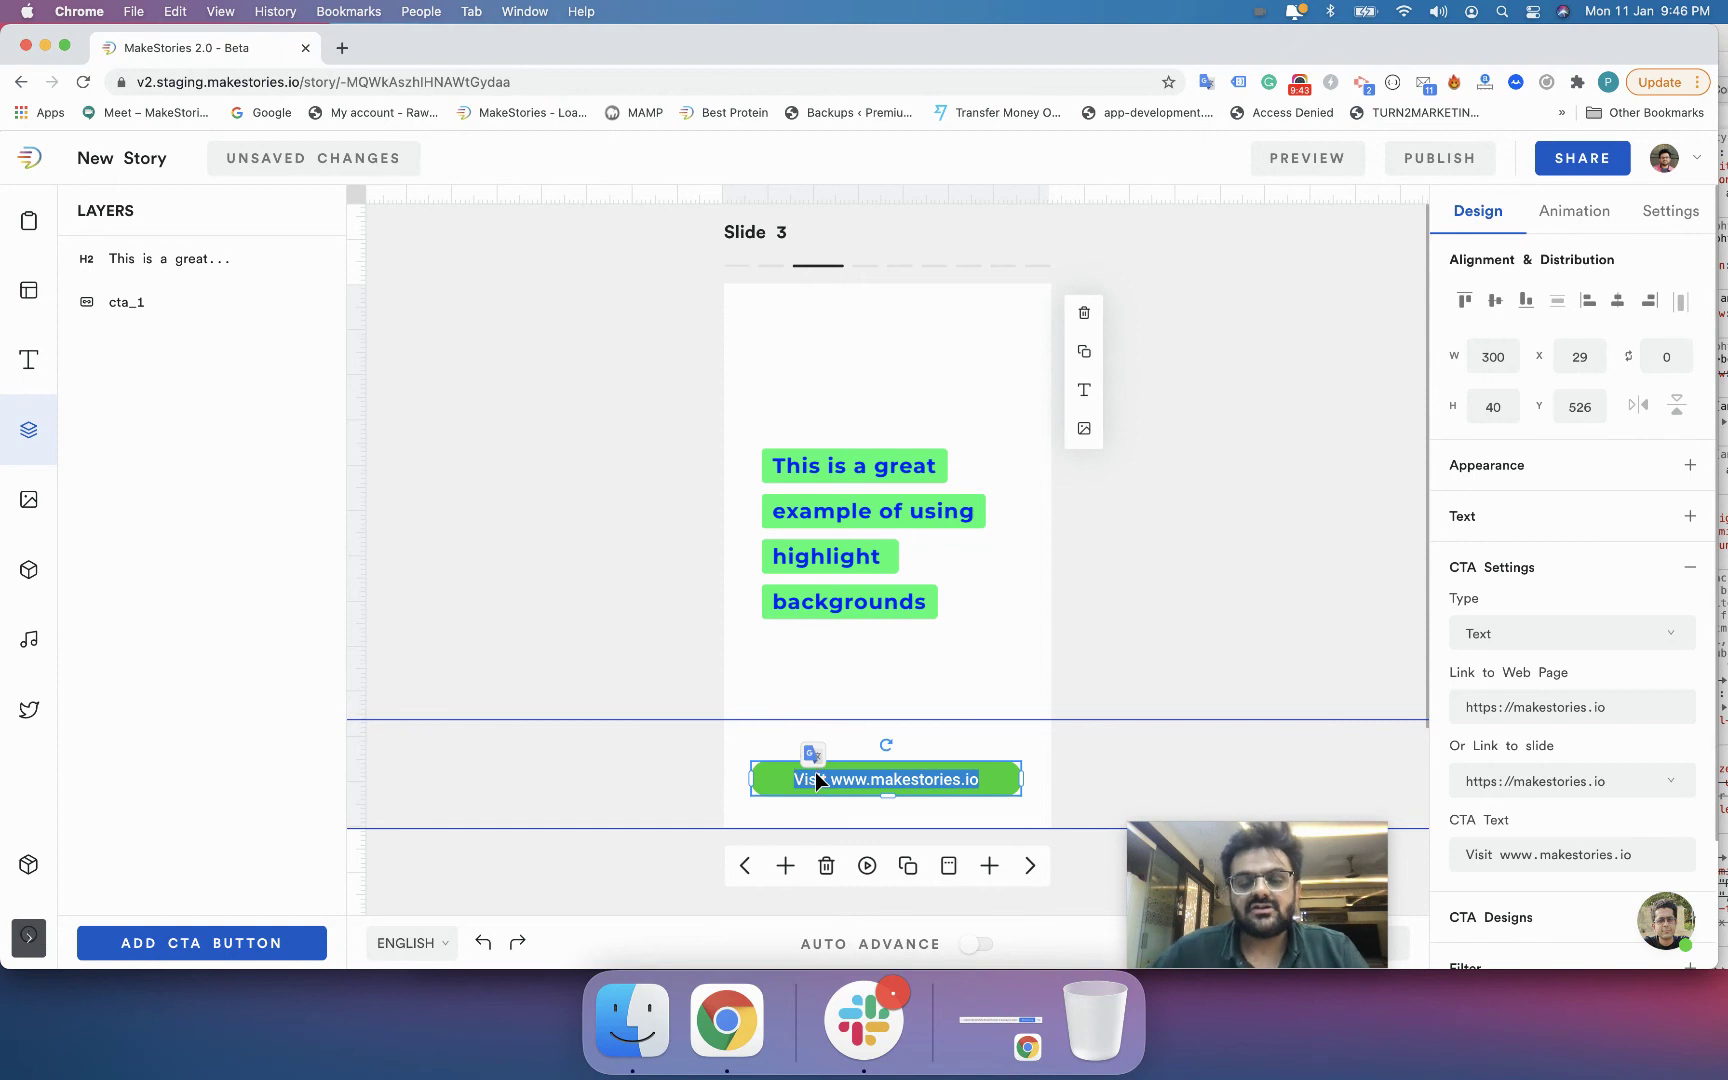
text(Visit)
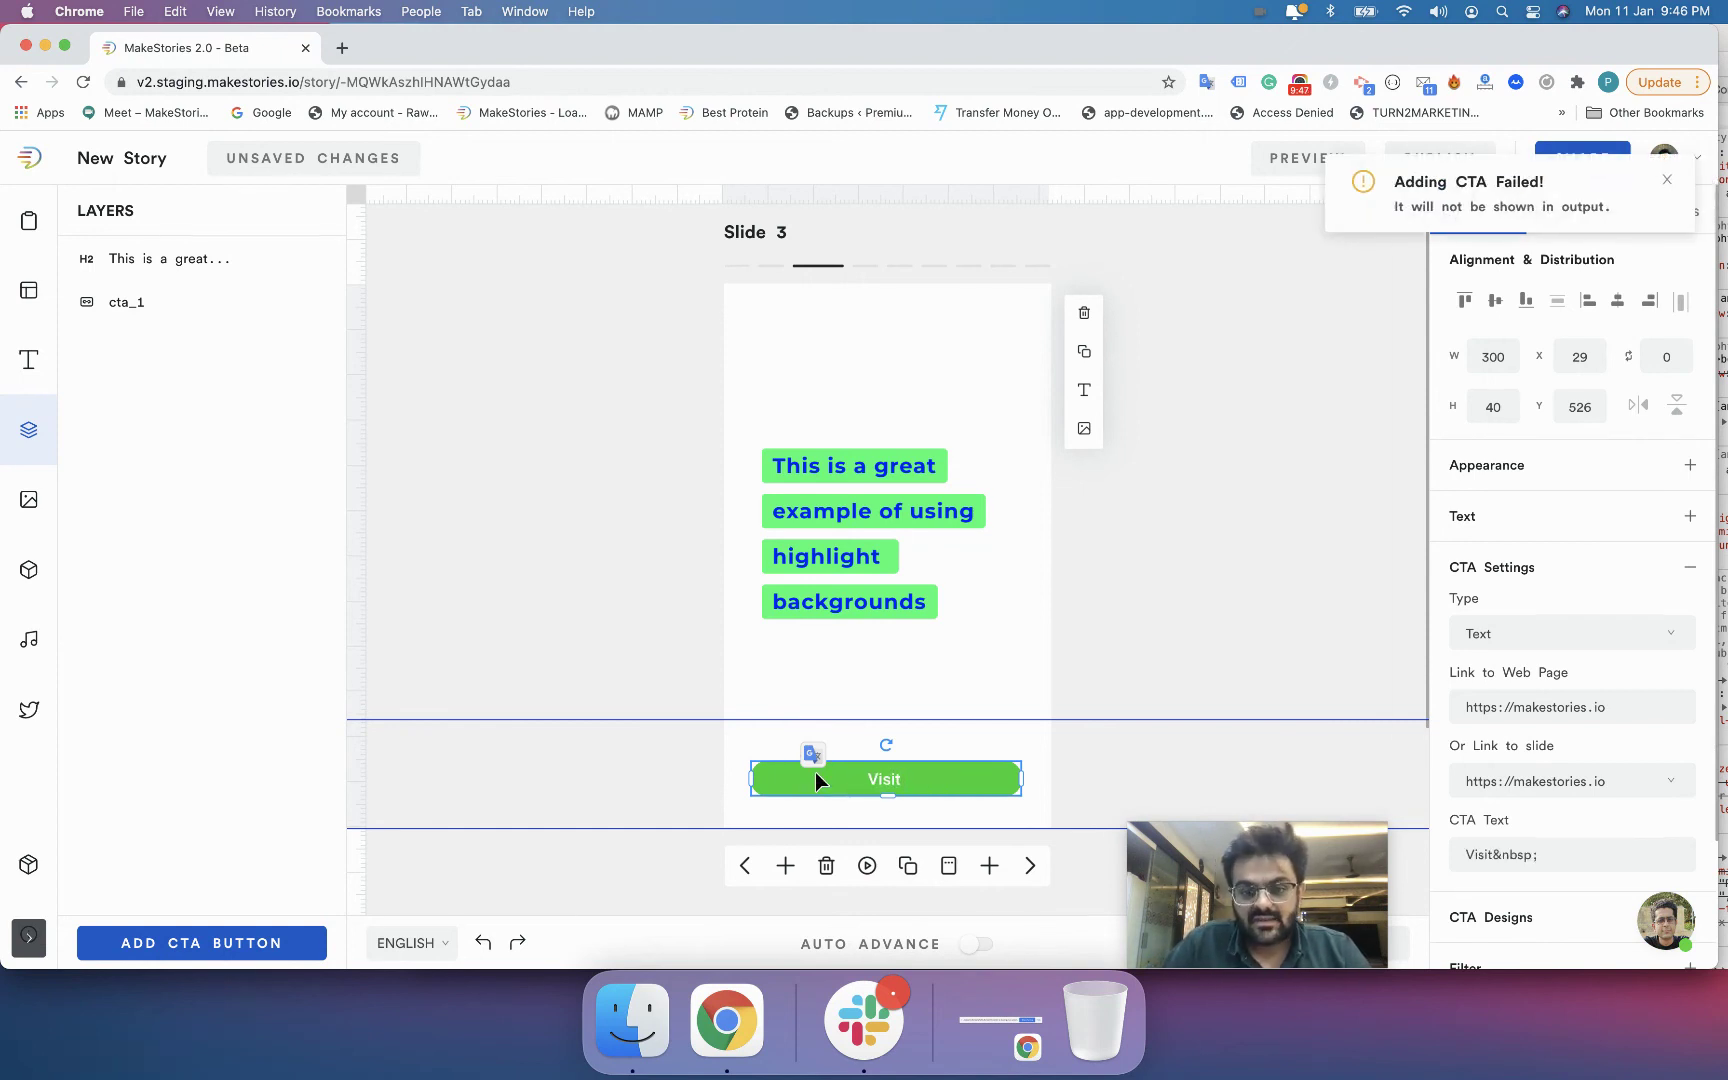
text( slide 7)
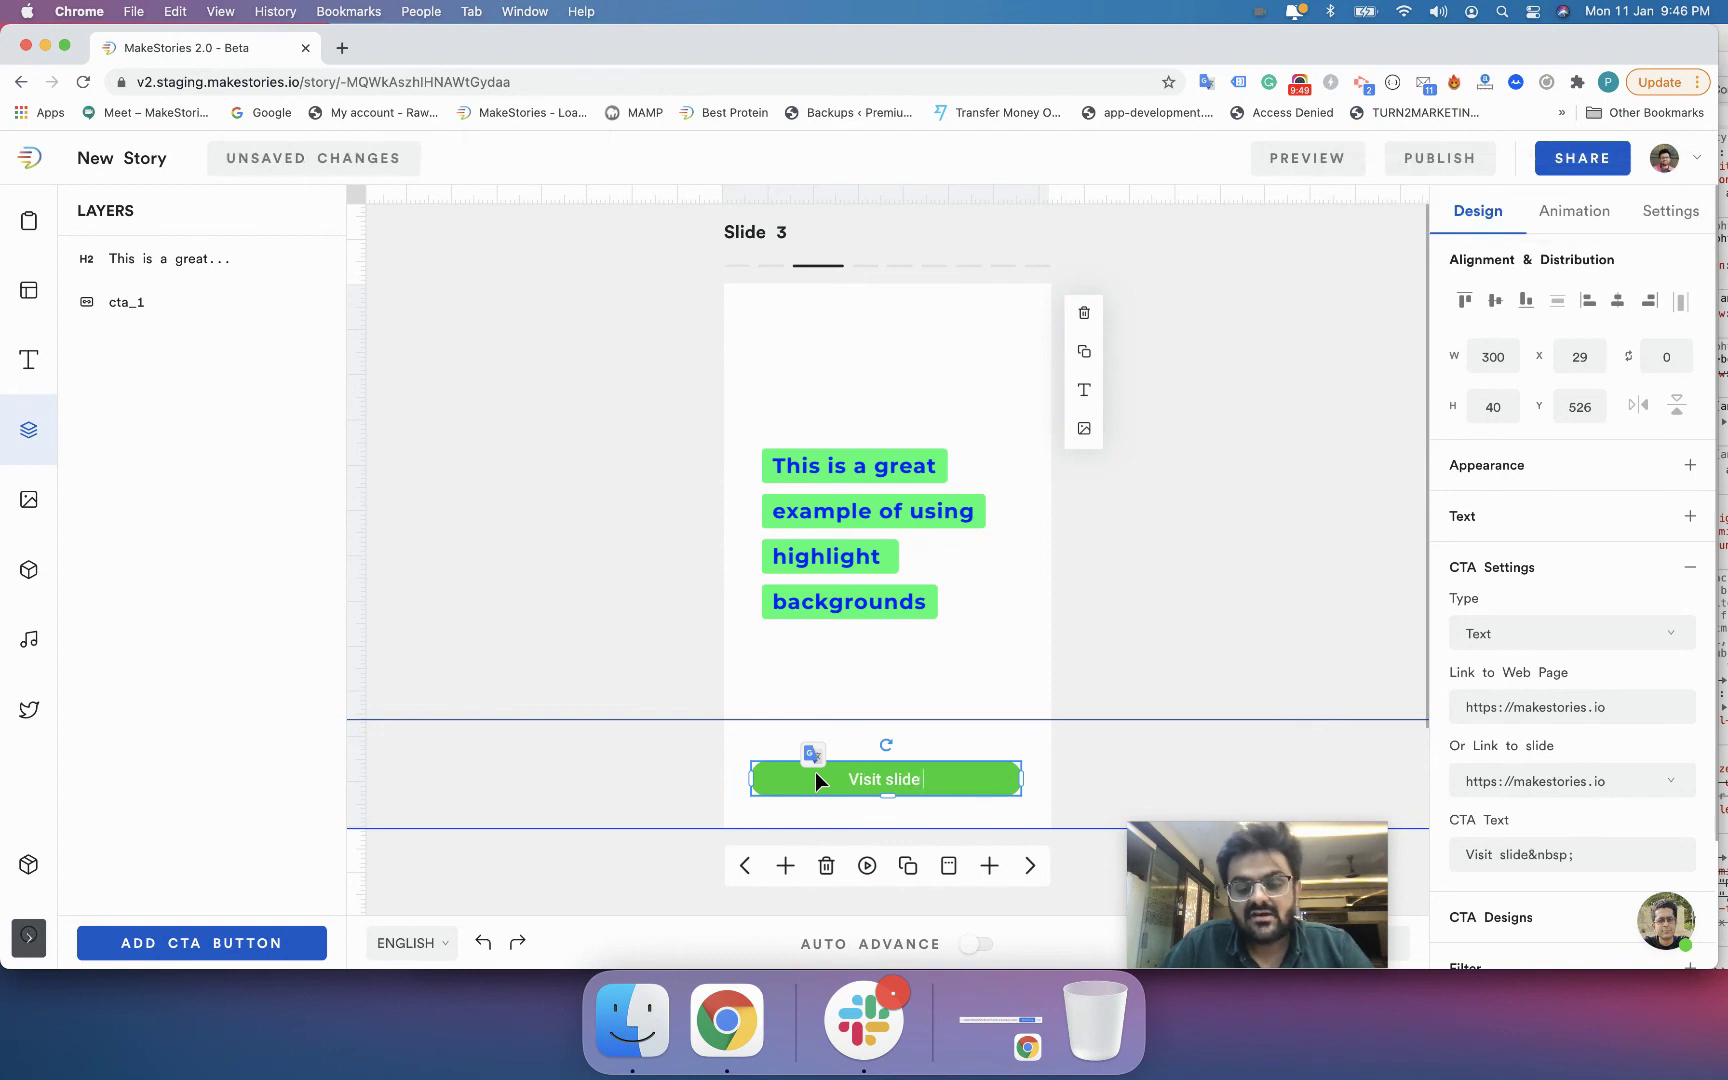
click(1203, 657)
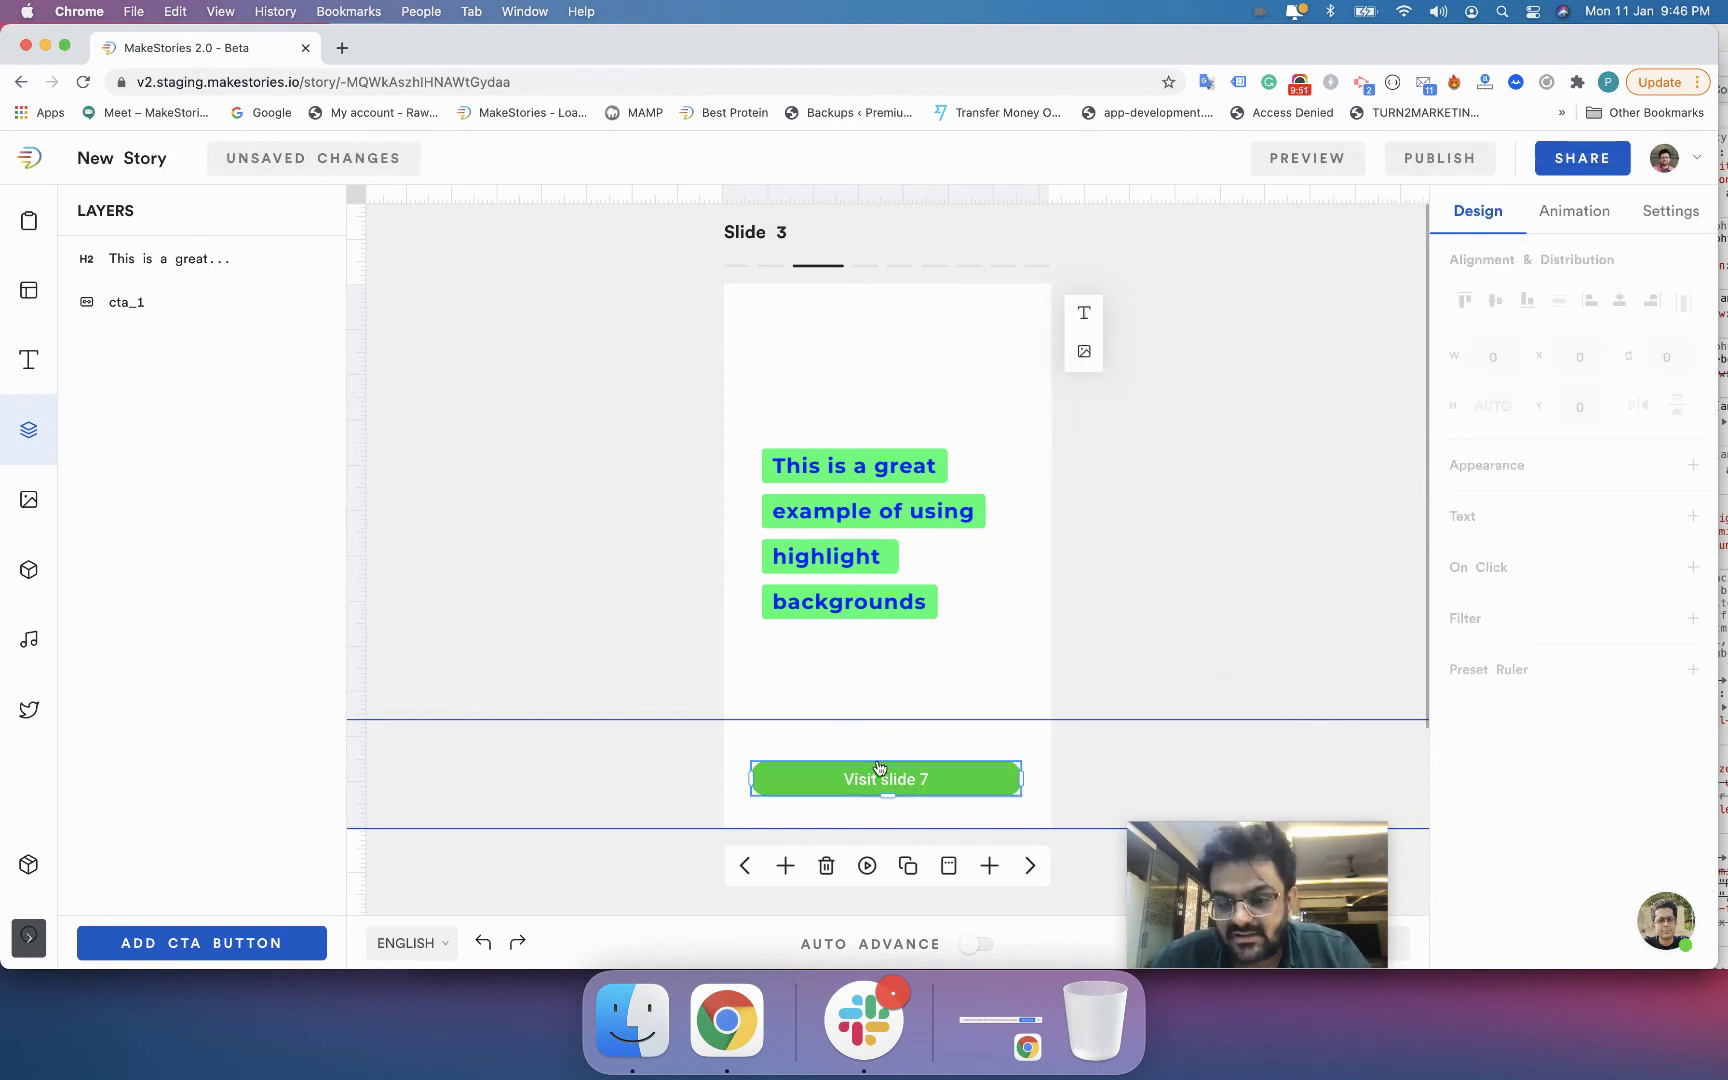
click(1517, 780)
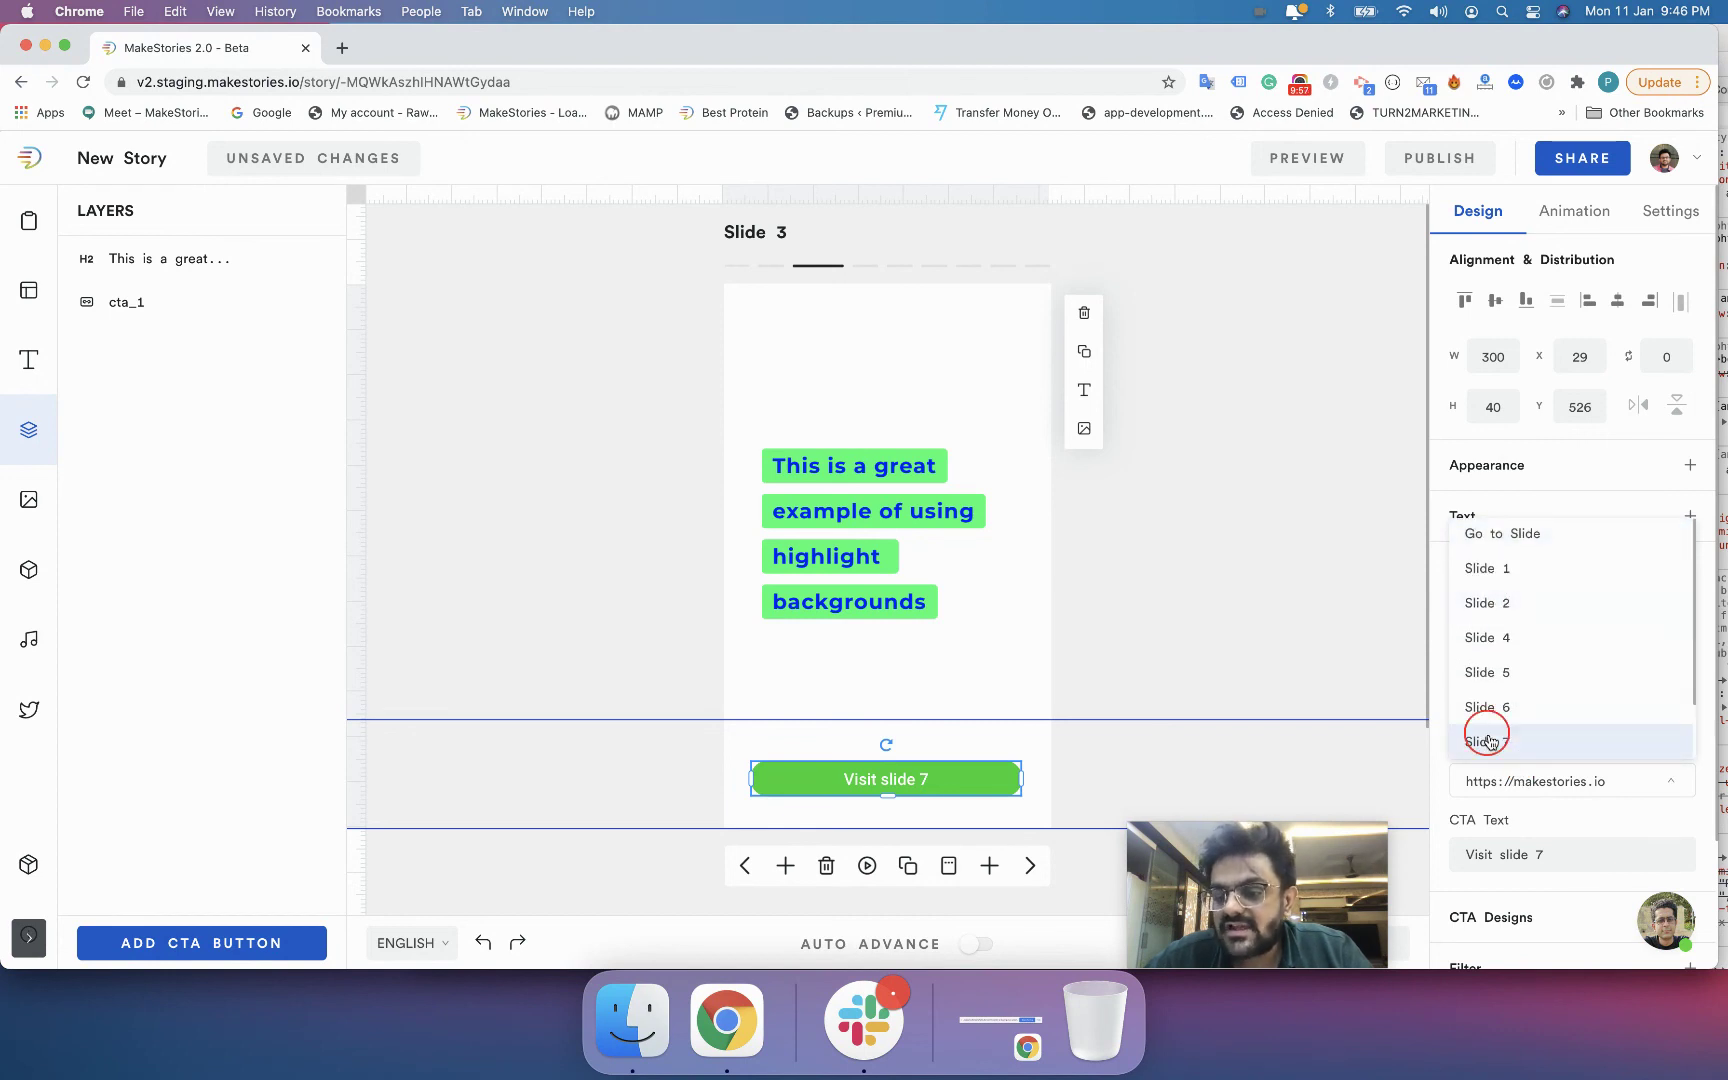
click(1487, 741)
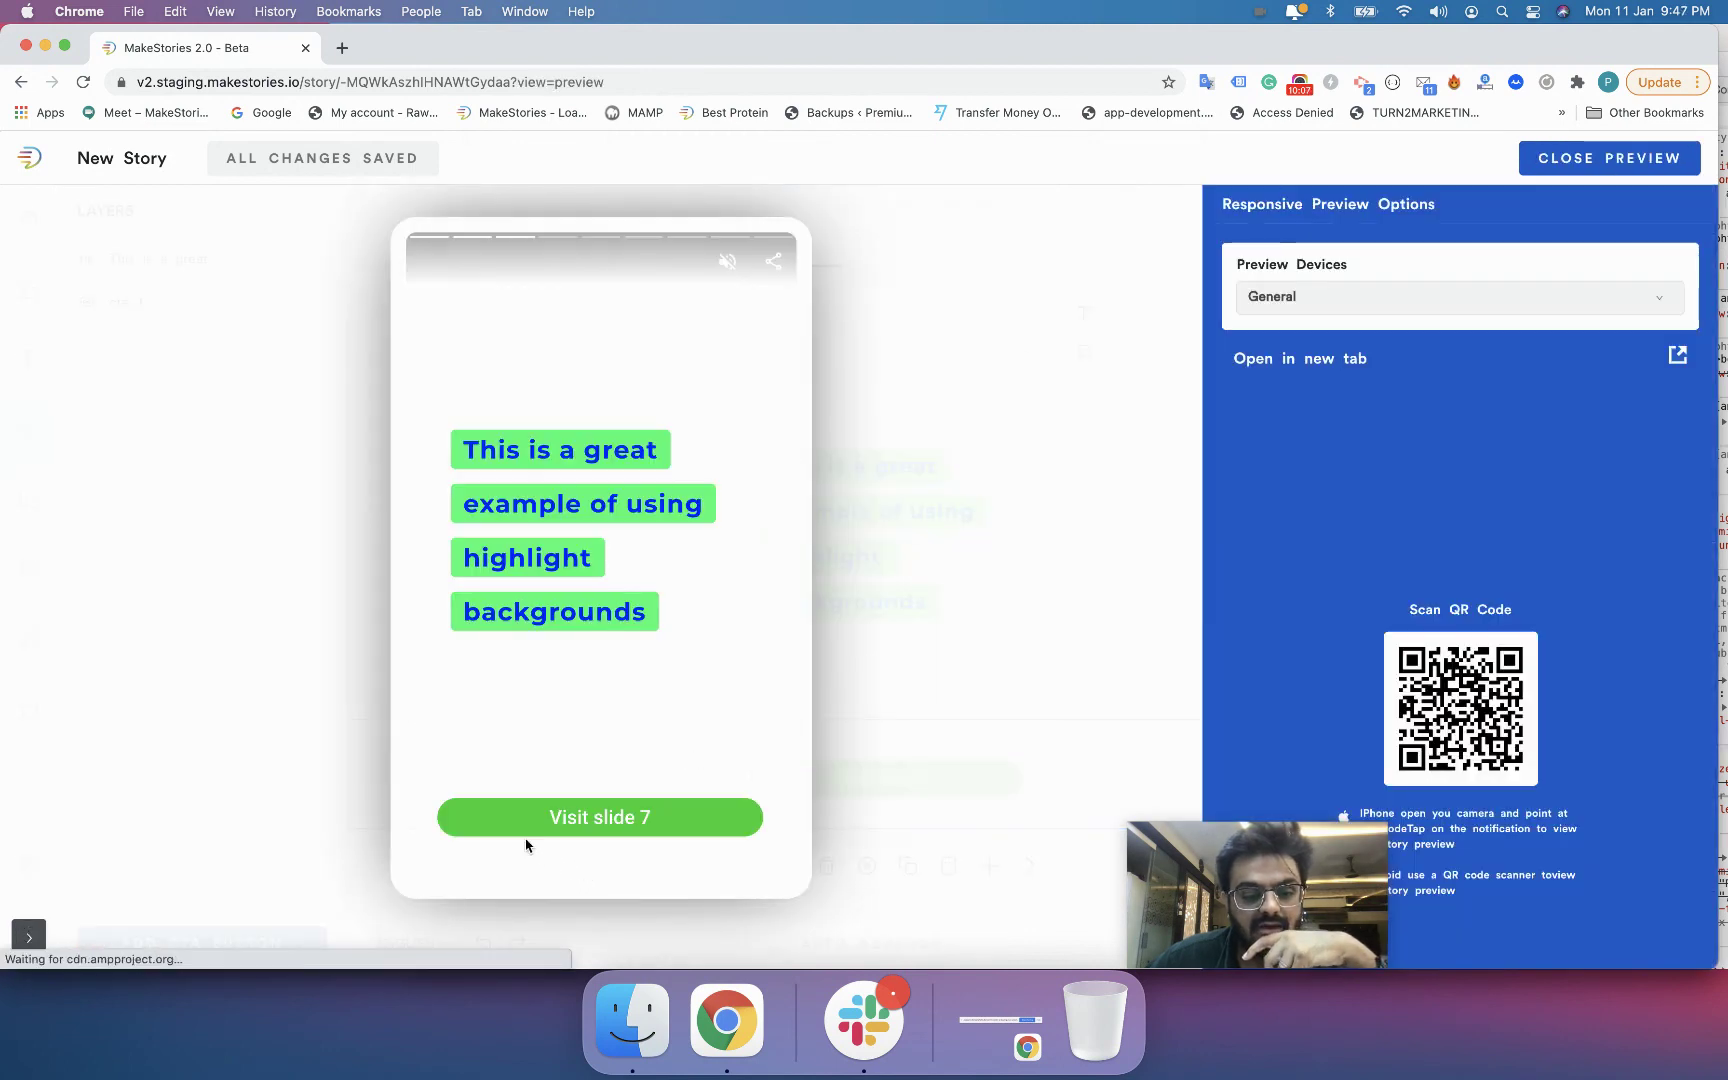
click(604, 818)
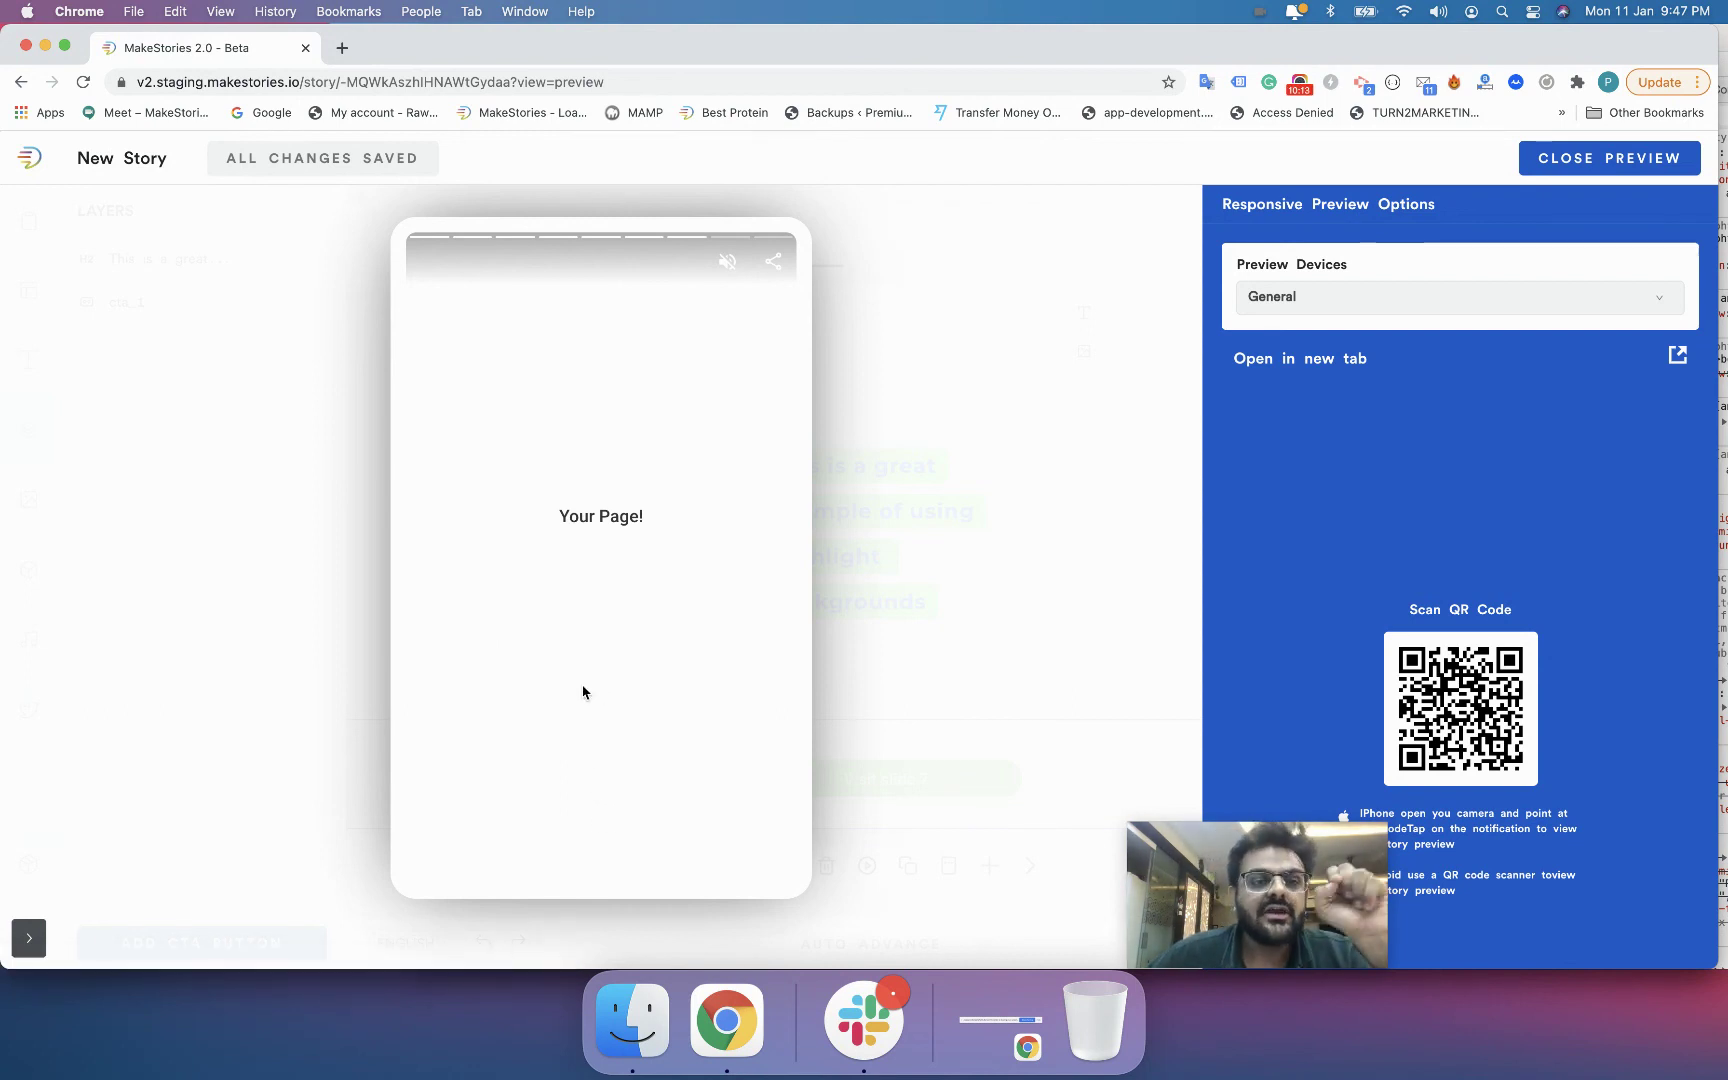
click(424, 562)
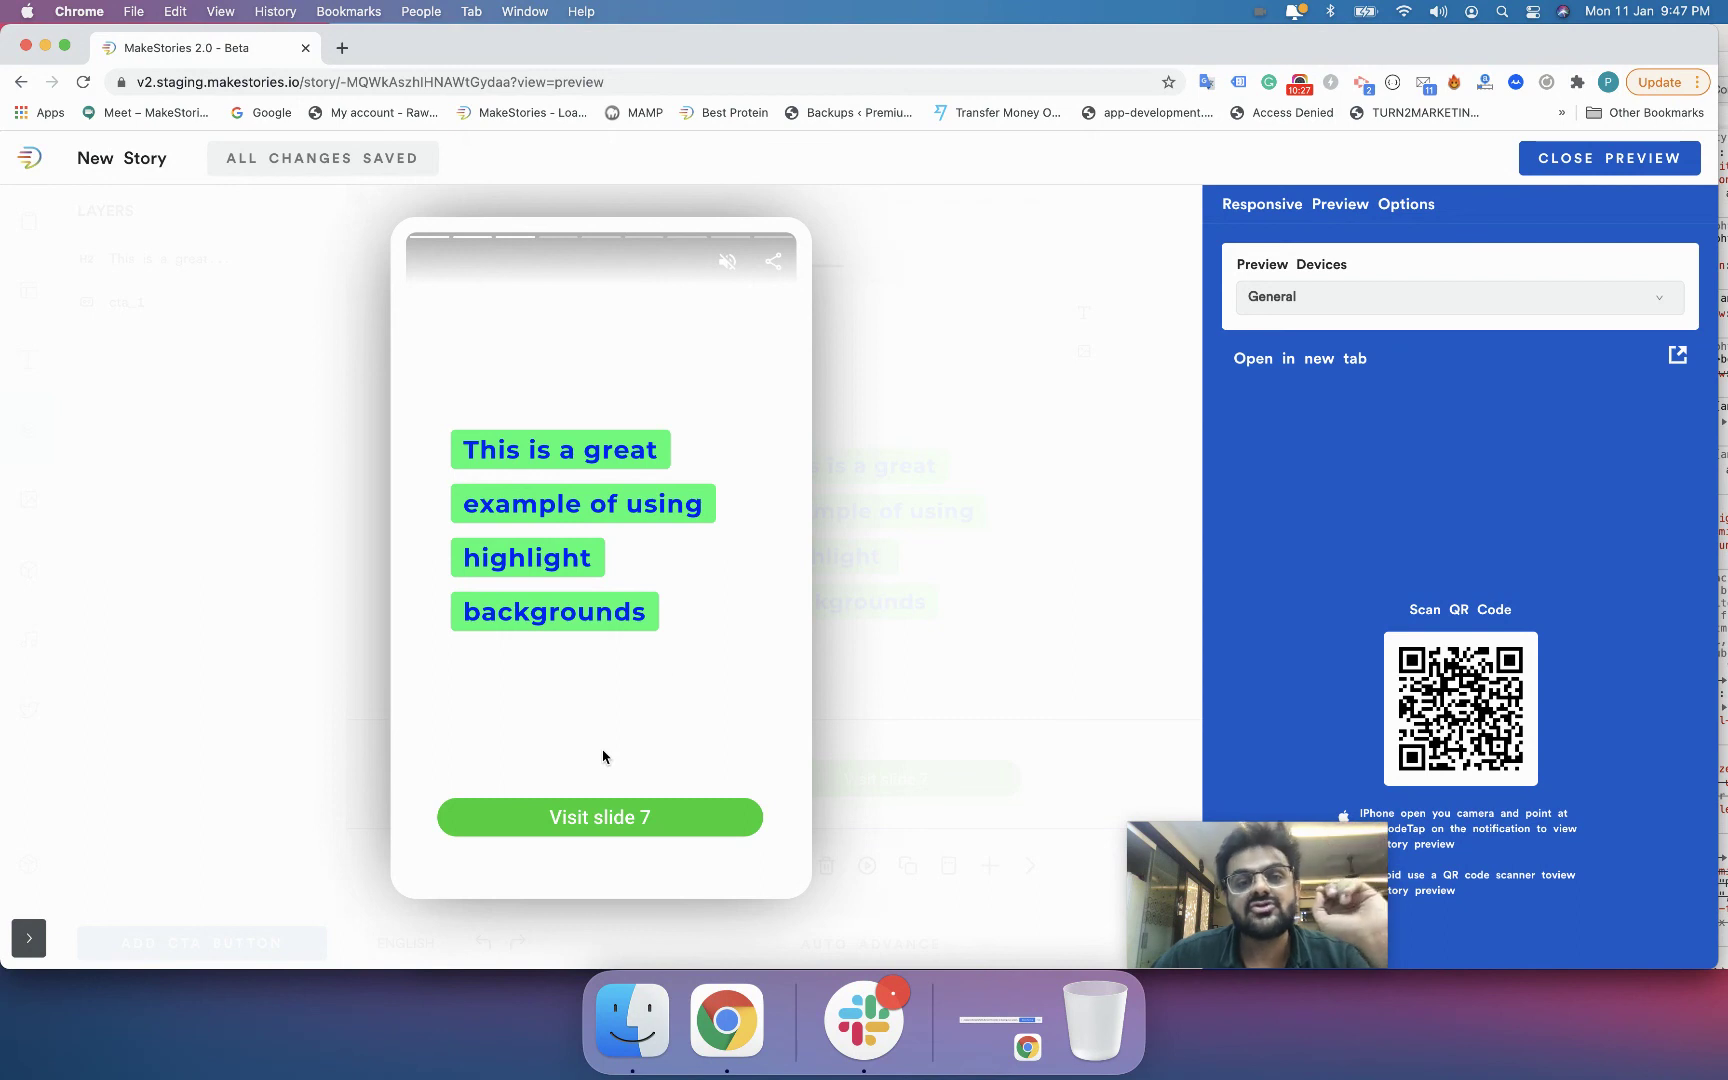
click(1523, 151)
click(824, 778)
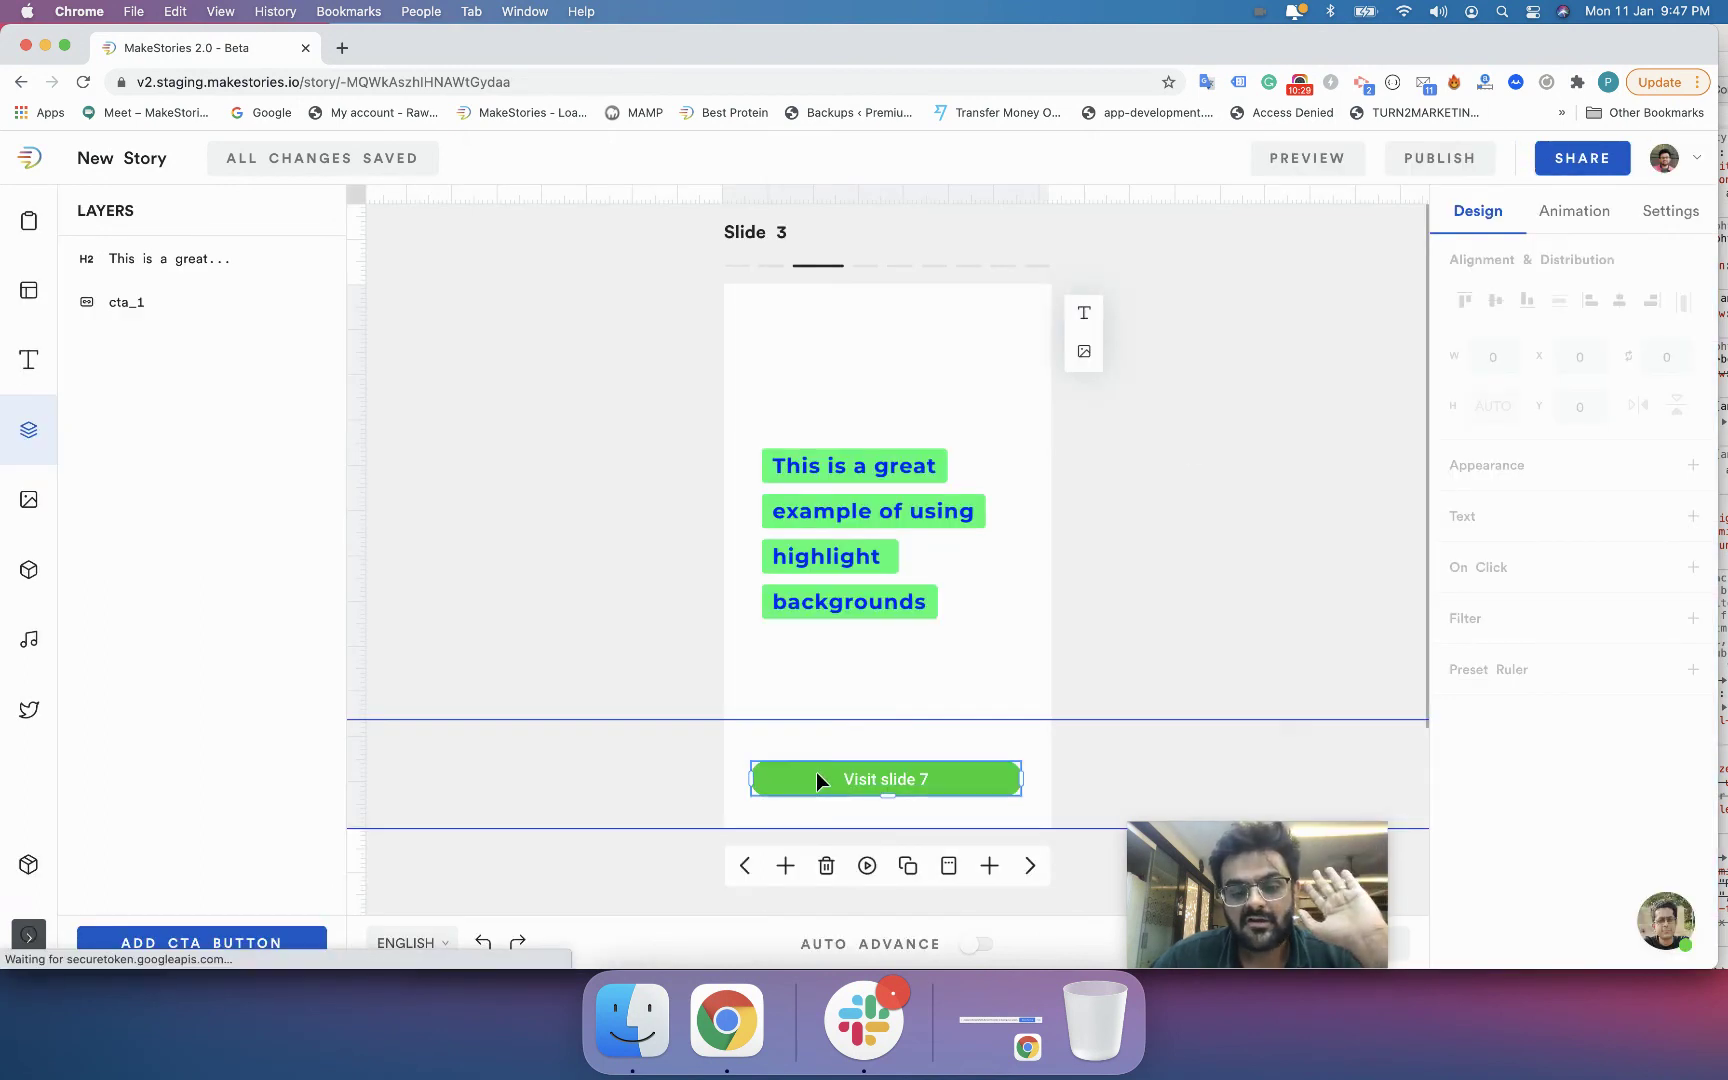
scroll(1510, 825, down, 1)
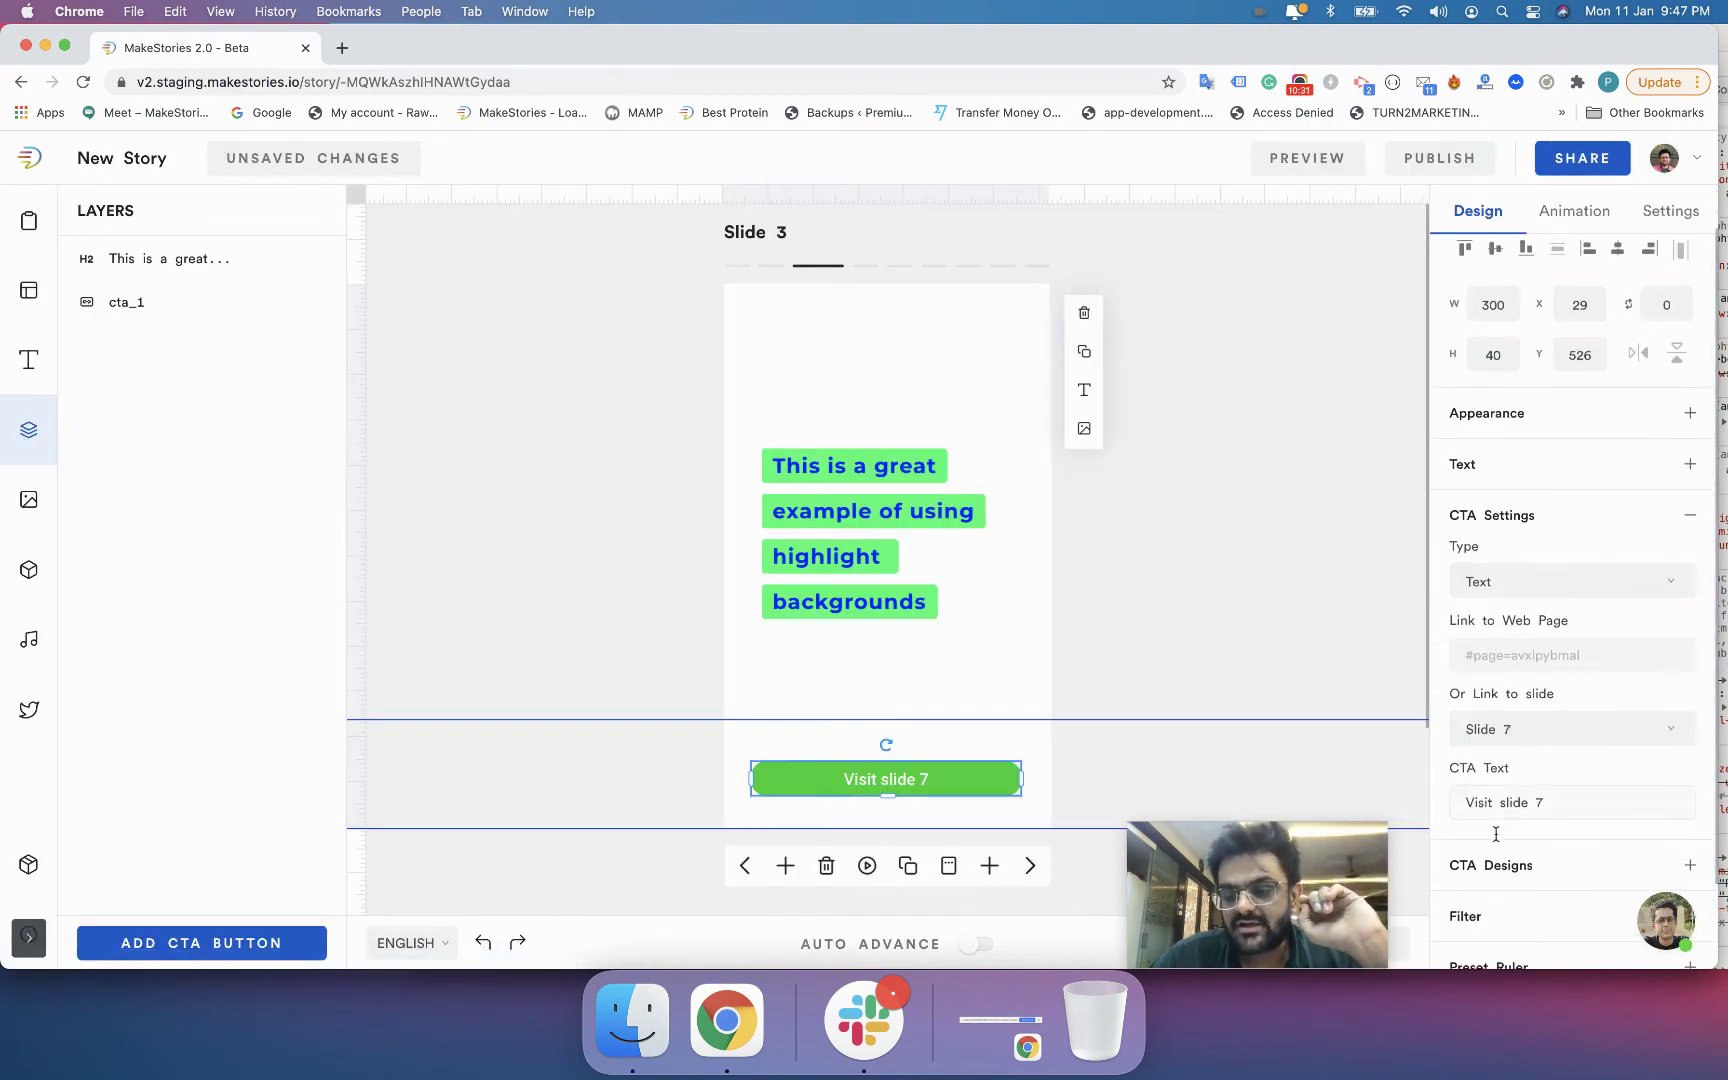